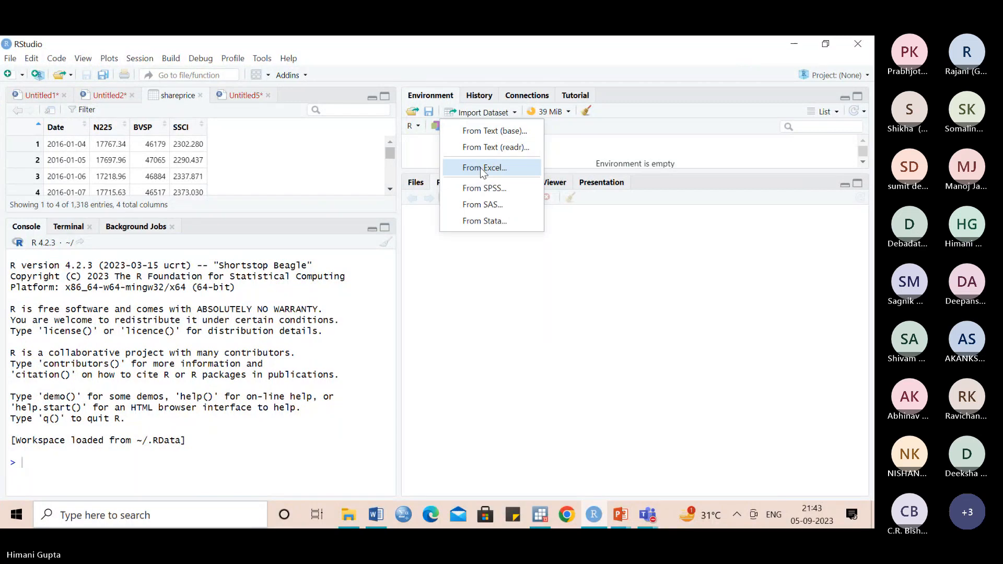
# - Import the Excel file shareprice from the FDP Sep 2023 folder on the Desktop as a dataset
pyautogui.click(481, 168)
pyautogui.click(763, 159)
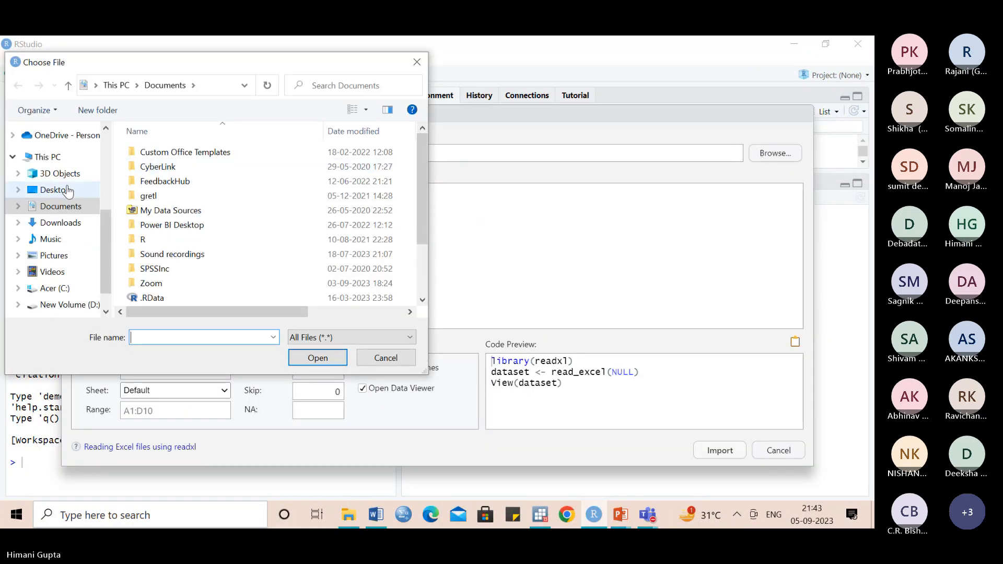
pyautogui.click(67, 191)
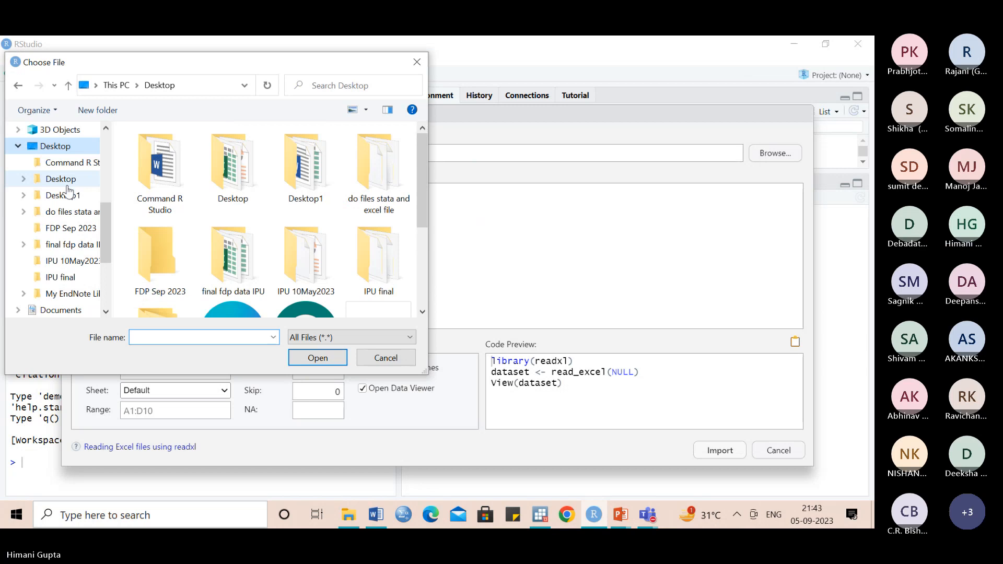
pyautogui.doubleClick(179, 249)
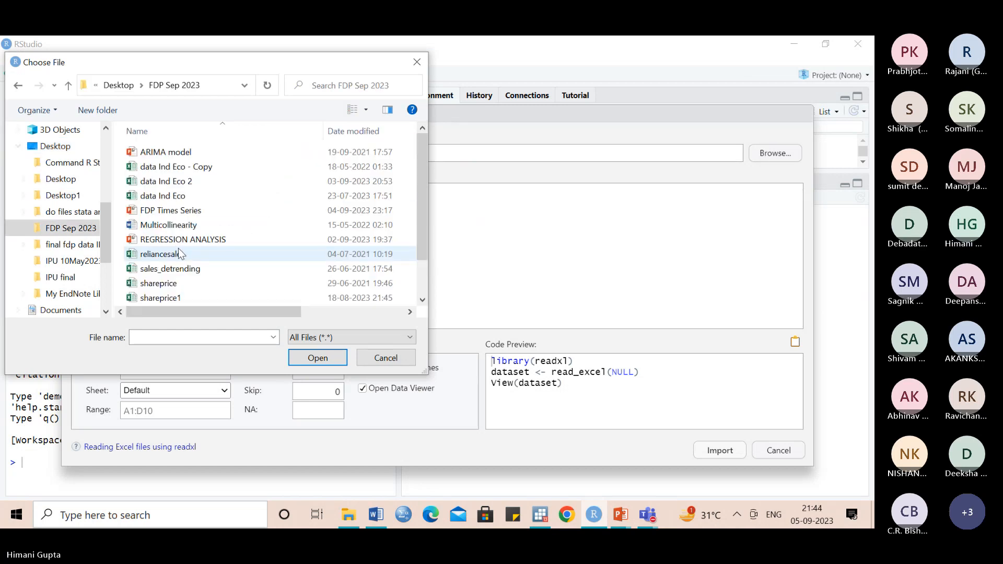
pyautogui.click(165, 285)
pyautogui.click(300, 359)
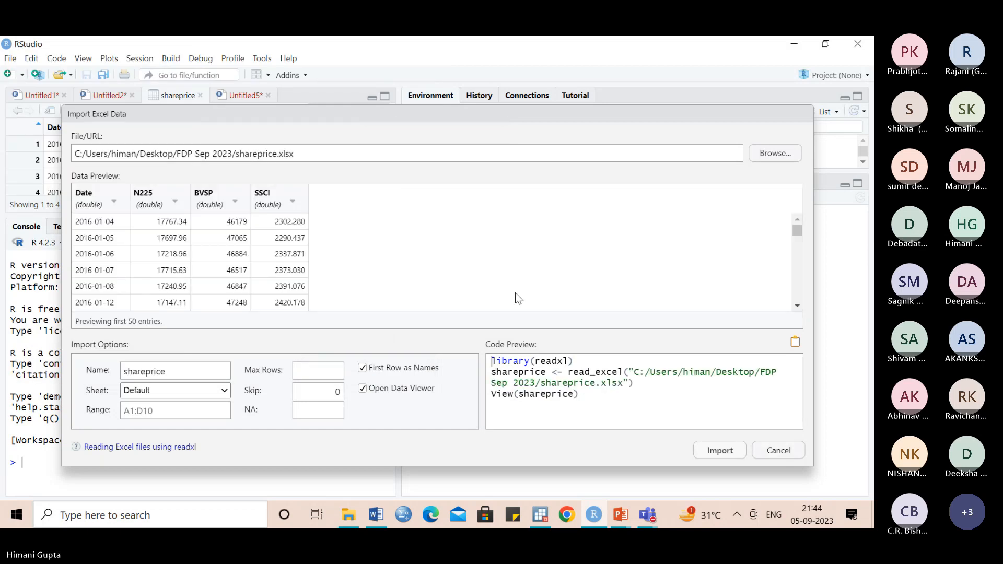
pyautogui.click(719, 451)
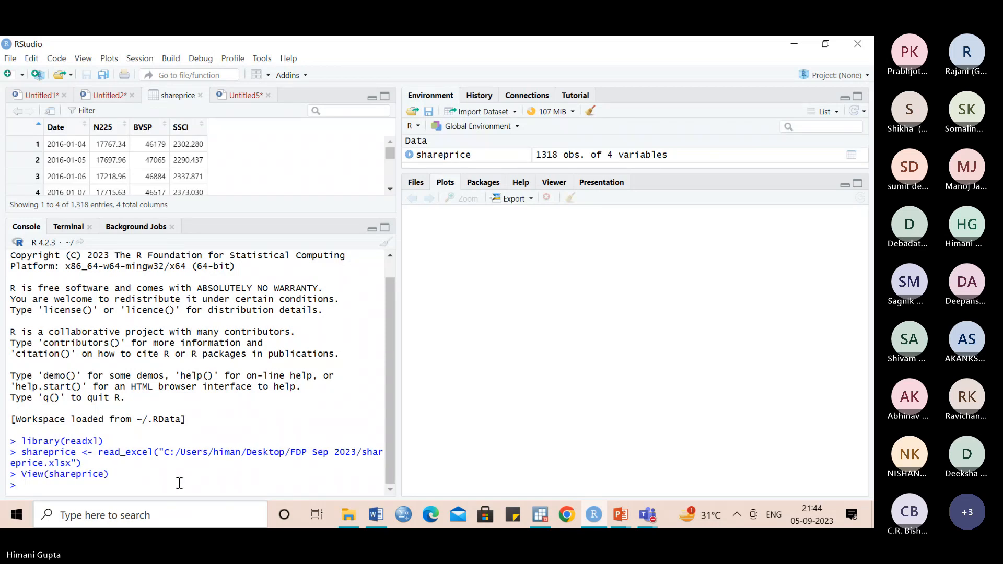
# - Run attach(shareprice) in the console and clear the console output
pyautogui.write('attach')
pyautogui.click(118, 457)
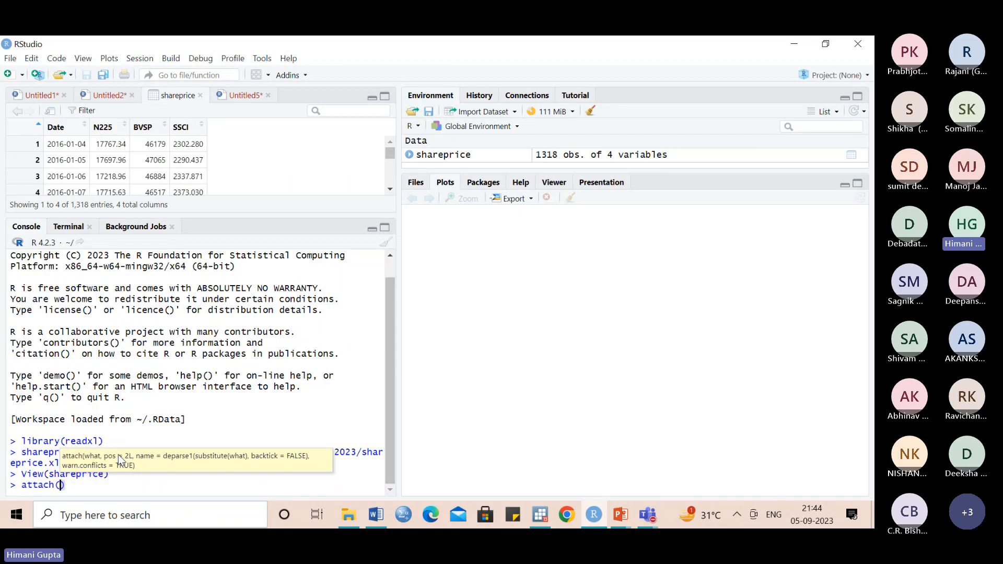
pyautogui.write('sharepr')
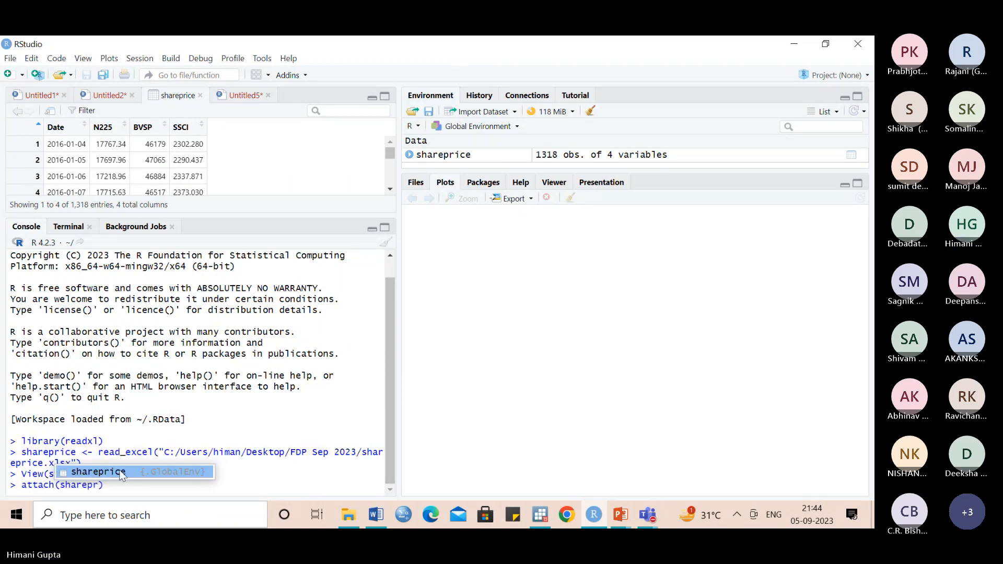
pyautogui.click(120, 472)
pyautogui.press('Return')
pyautogui.hotkey('ctrl', 'l')
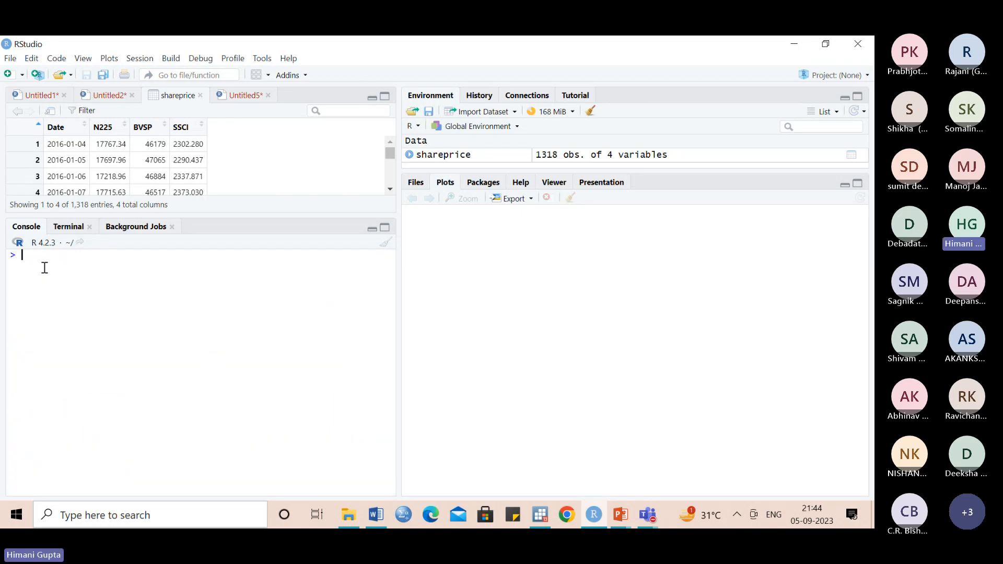
# - Load the time series package in the console with library(tseries)
pyautogui.write('libr')
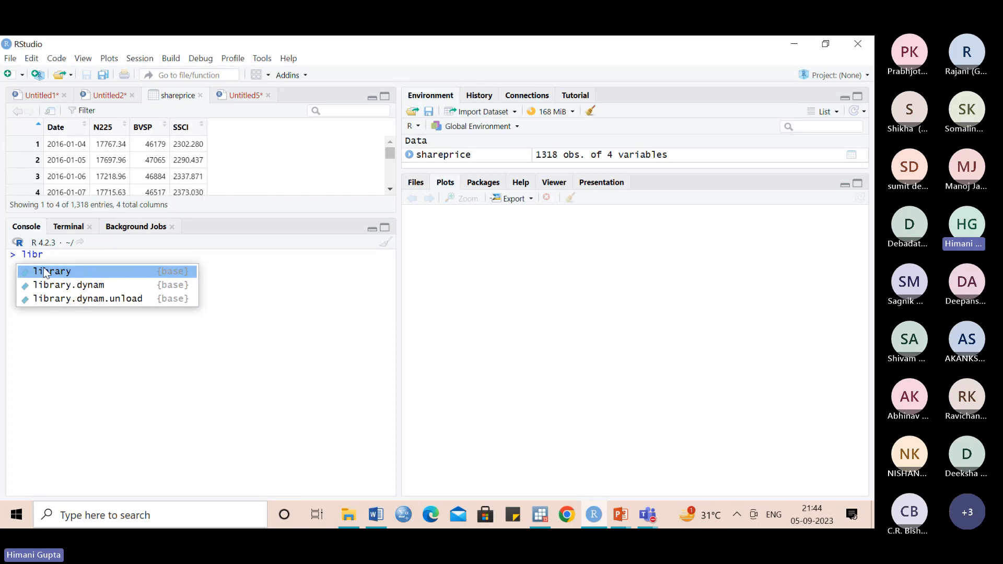
pyautogui.press('Tab')
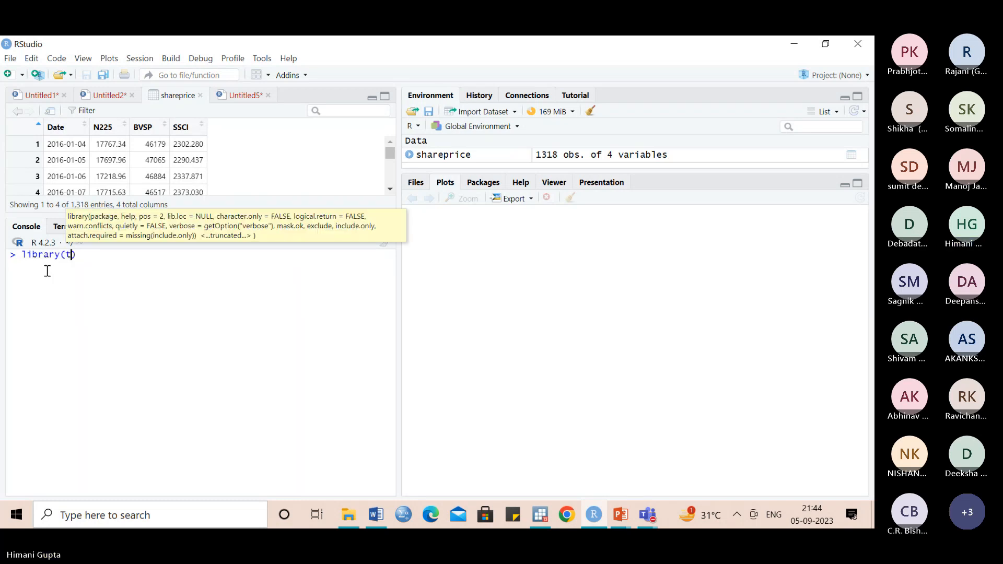
pyautogui.write('tseri')
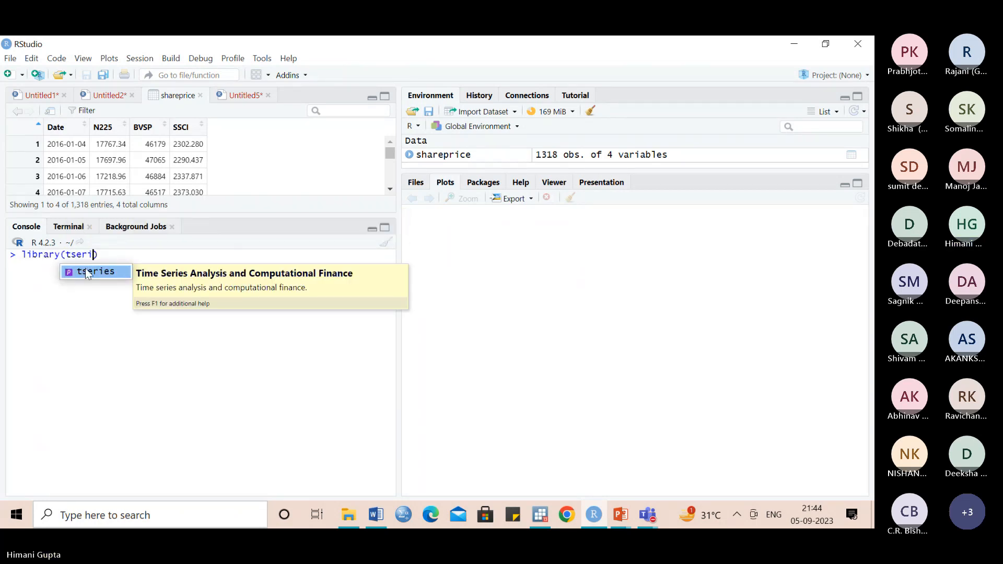
pyautogui.press('Tab')
pyautogui.press('Return')
# - Load the forecasting package in the console with library(forecast)
pyautogui.write('librar')
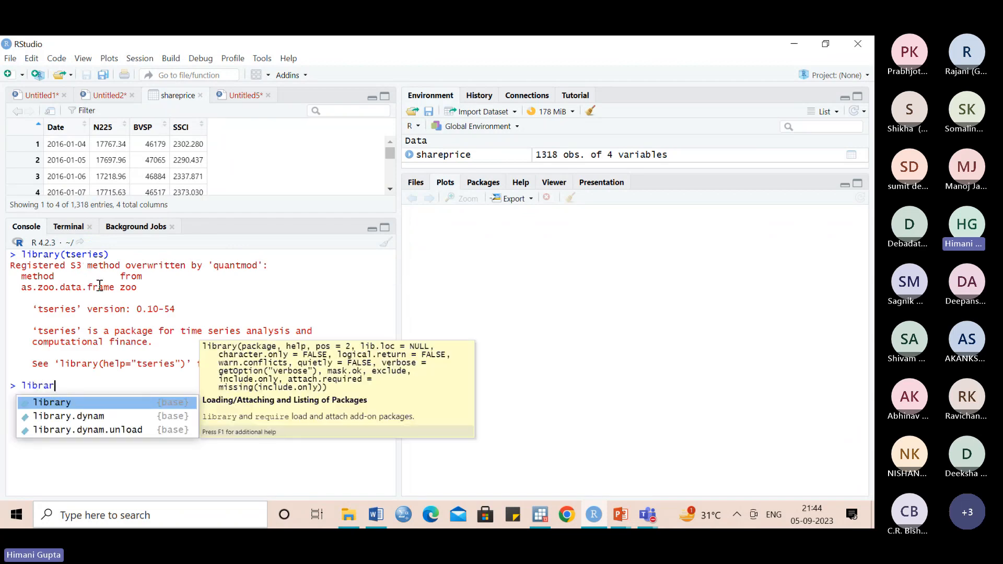
pyautogui.click(75, 403)
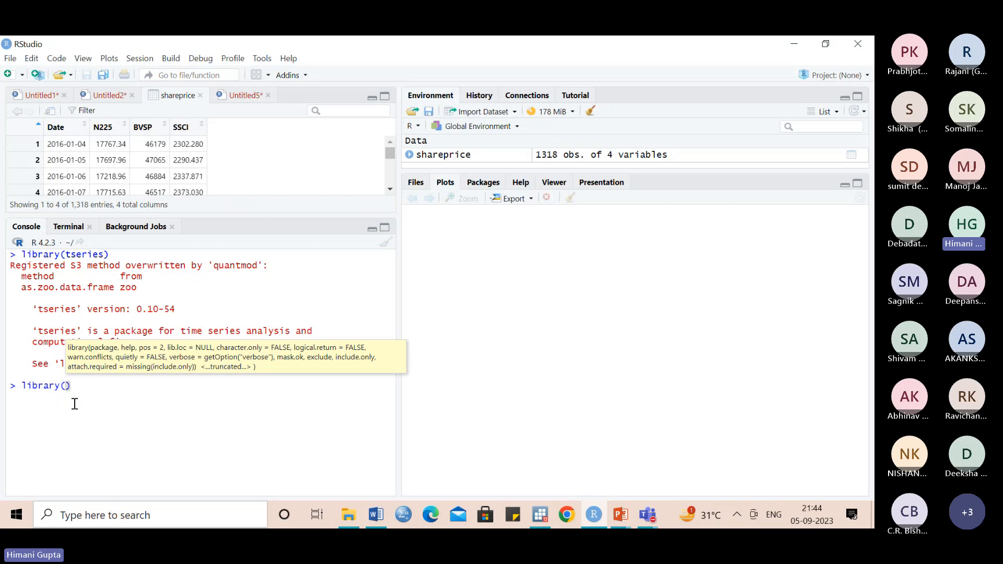
pyautogui.write('foreca')
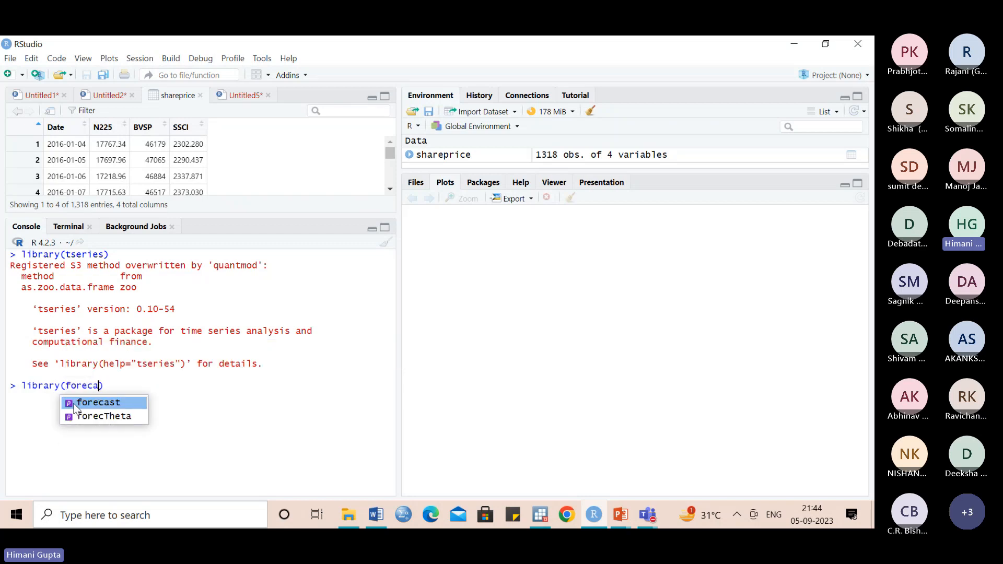
pyautogui.click(99, 406)
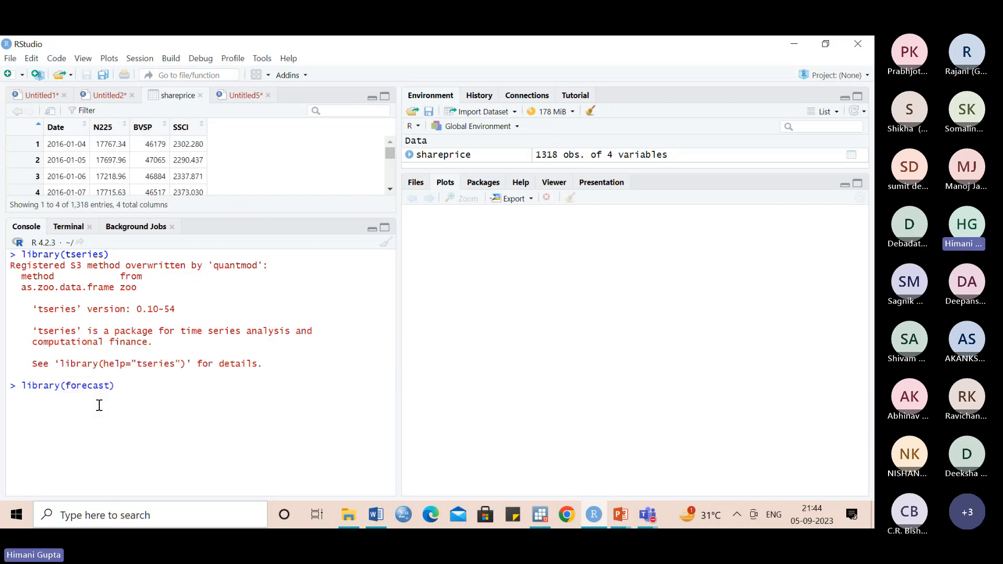
pyautogui.press('Return')
# - Create a new R script and write "price series" on its first line
pyautogui.click(8, 75)
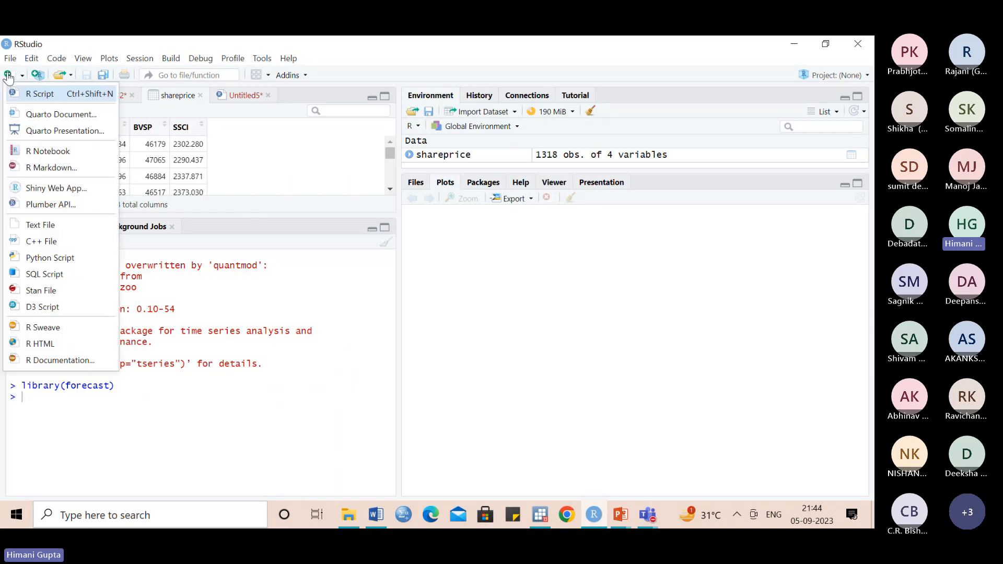
pyautogui.click(36, 94)
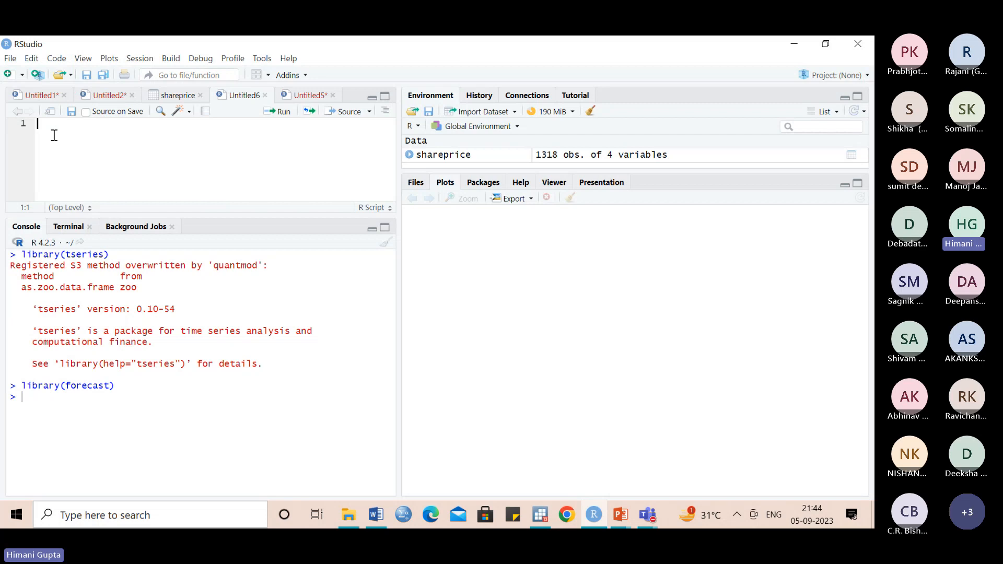
pyautogui.write('price series')
pyautogui.press('Return')
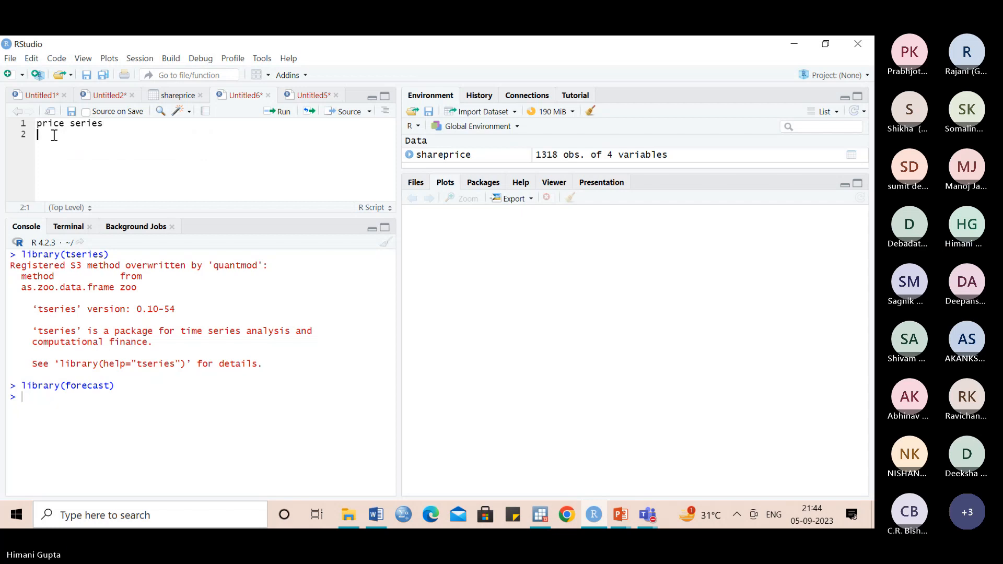
# - Write "return series = log diff of price series" on the script's second line
pyautogui.write('return')
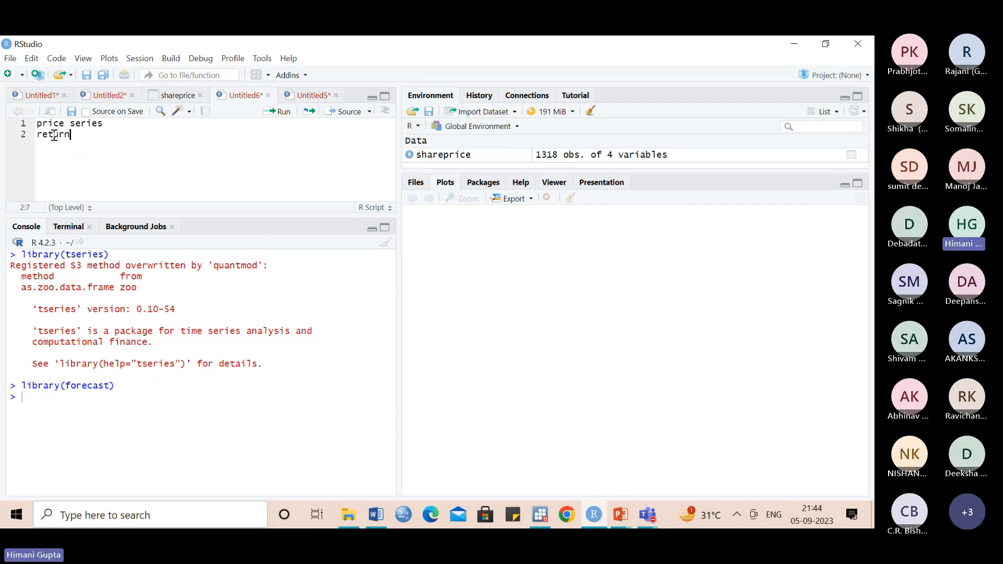
pyautogui.write(' series = log diff ')
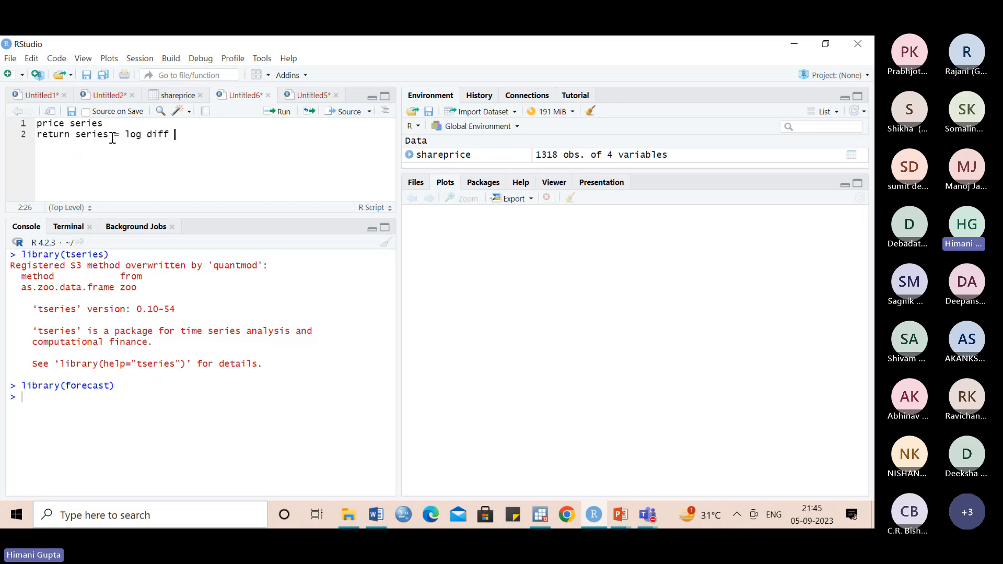
pyautogui.write('of price ')
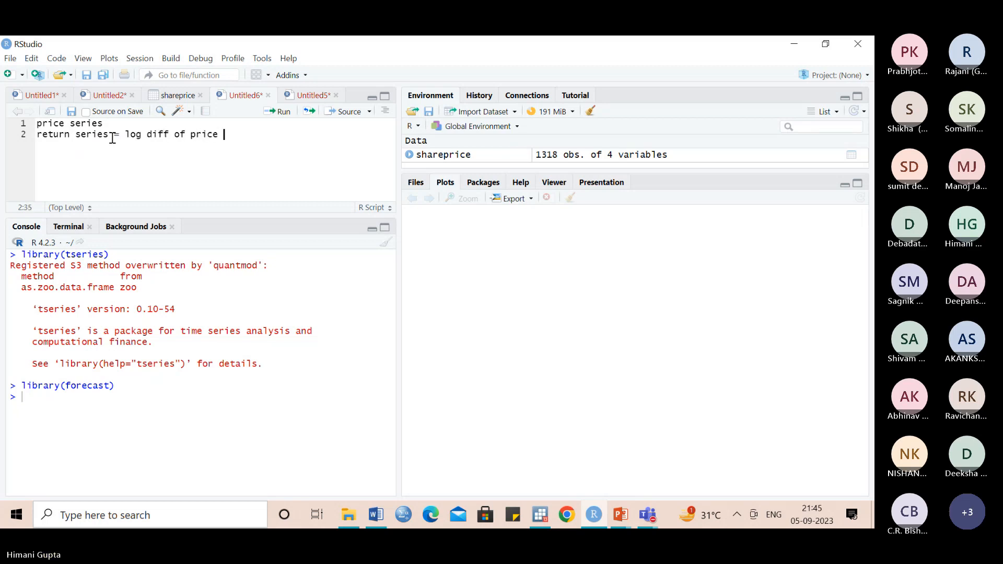
pyautogui.write('series')
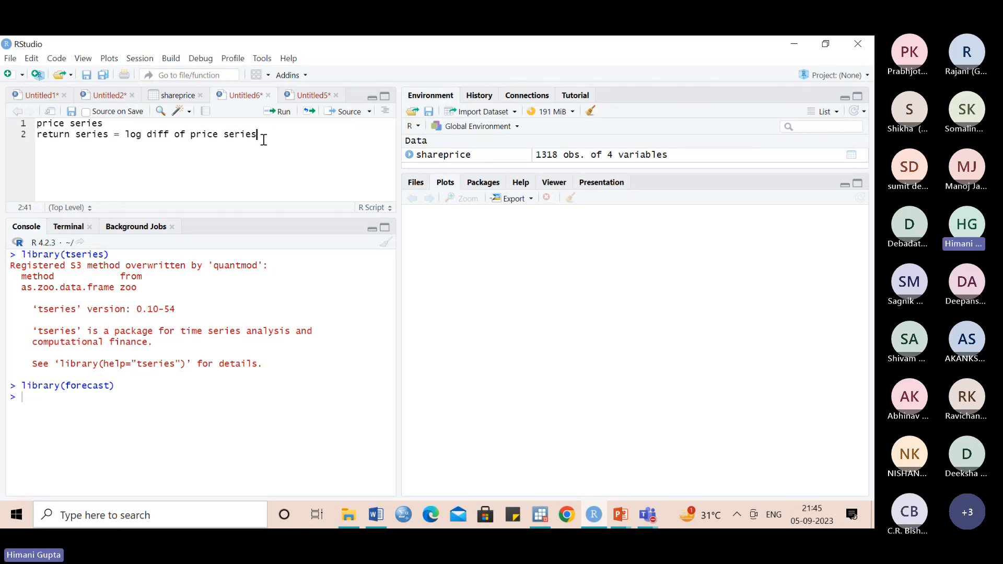
# - Insert three lines reading AR, I and MA between the price series and return series lines
pyautogui.click(114, 122)
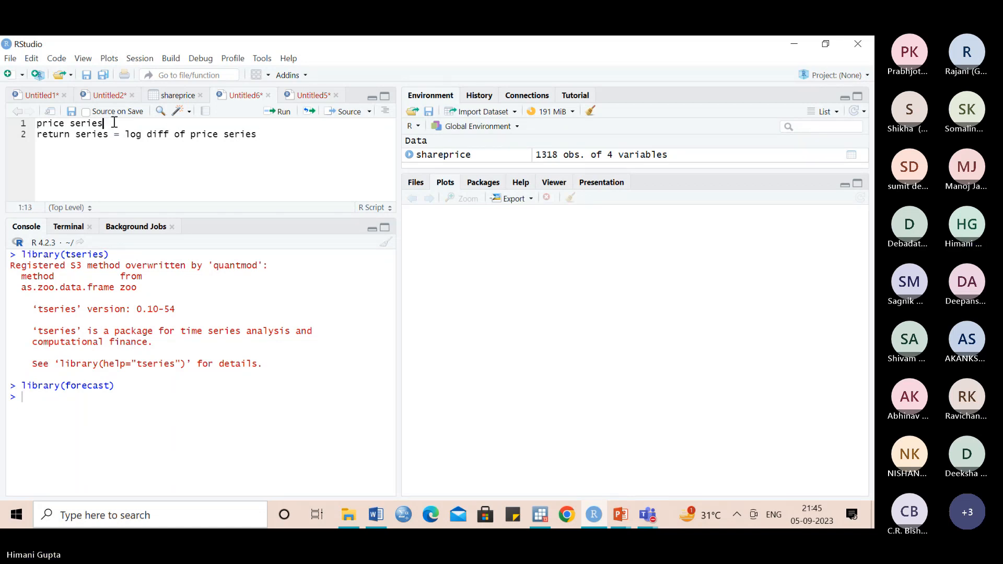
pyautogui.press('Return')
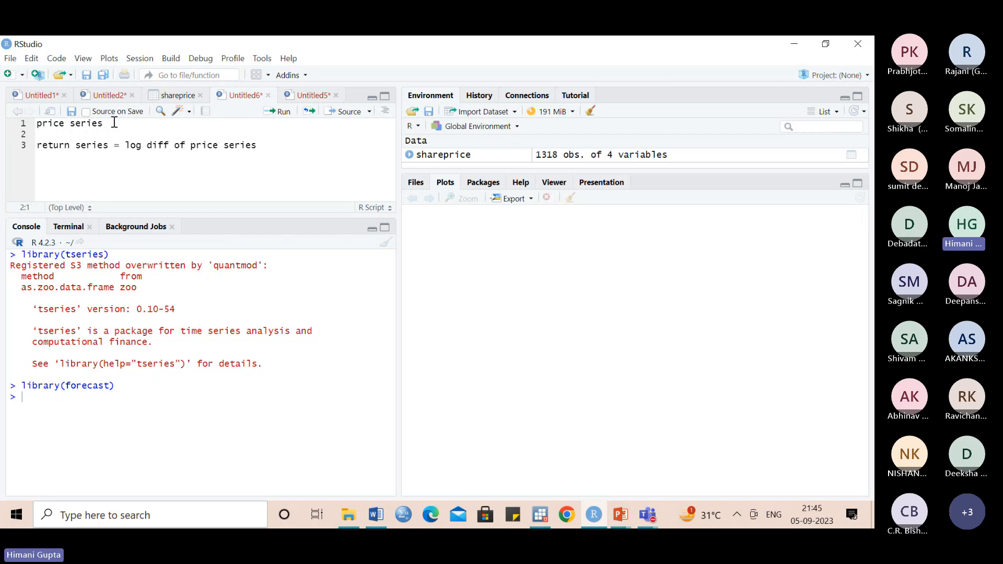
pyautogui.write('AR')
pyautogui.press('Return')
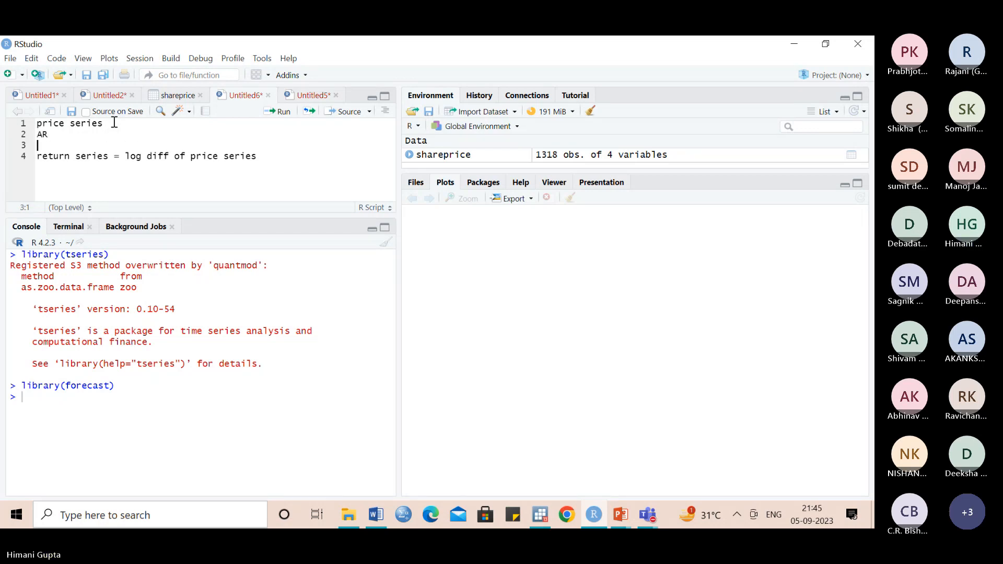
pyautogui.write('I')
pyautogui.press('Return')
pyautogui.write('MA')
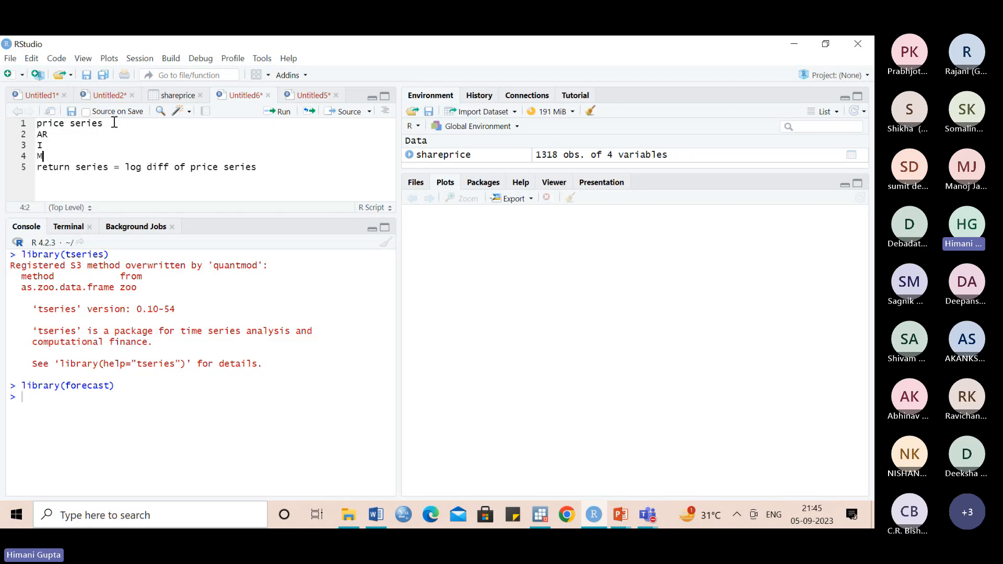
# - Extend the AR line of the script with the lag term "1( Y (t-1))"
pyautogui.click(64, 136)
pyautogui.write('(')
pyautogui.write('t')
pyautogui.press('BackSpace')
pyautogui.press('BackSpace')
pyautogui.write('( Y ')
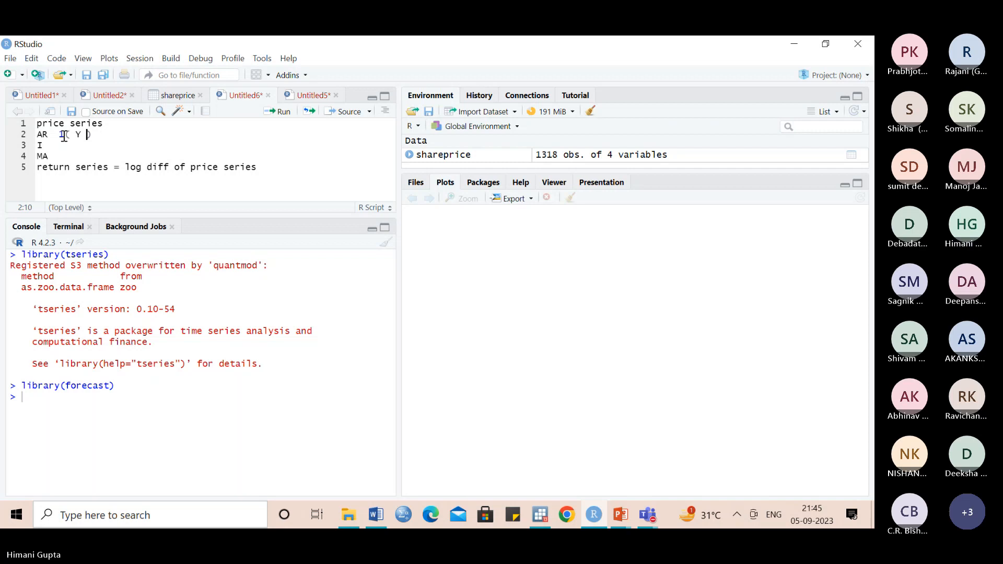
pyautogui.write('(t-1)')
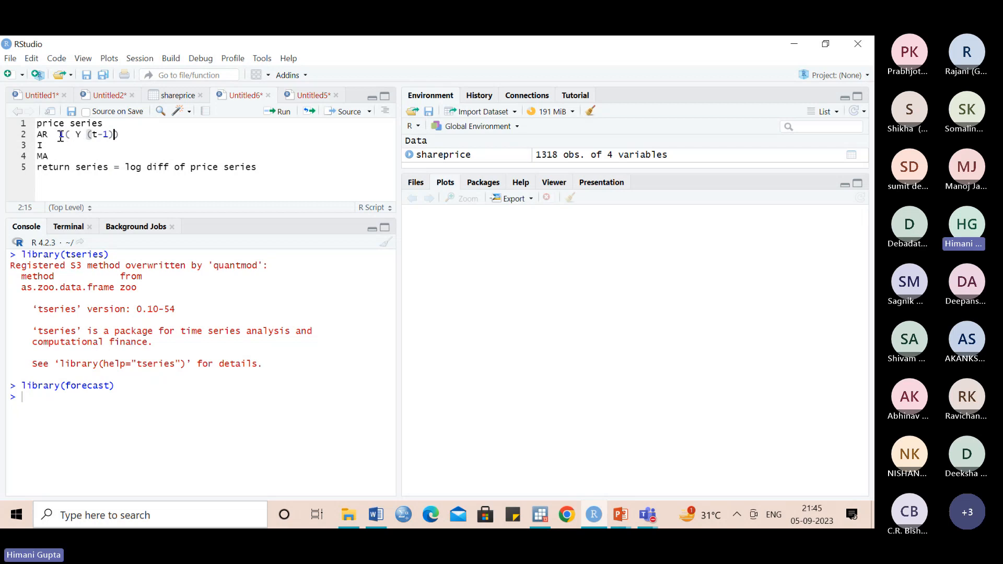
# - Extend the MA line with "1 (e(t-1))" and the I line with "1"
pyautogui.click(63, 156)
pyautogui.write('1 ')
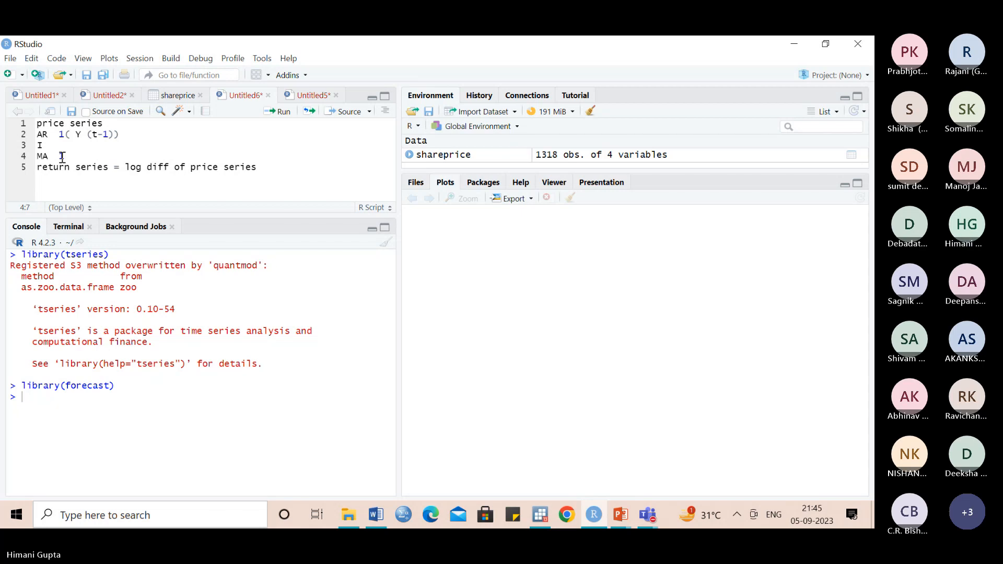
pyautogui.write('(e(')
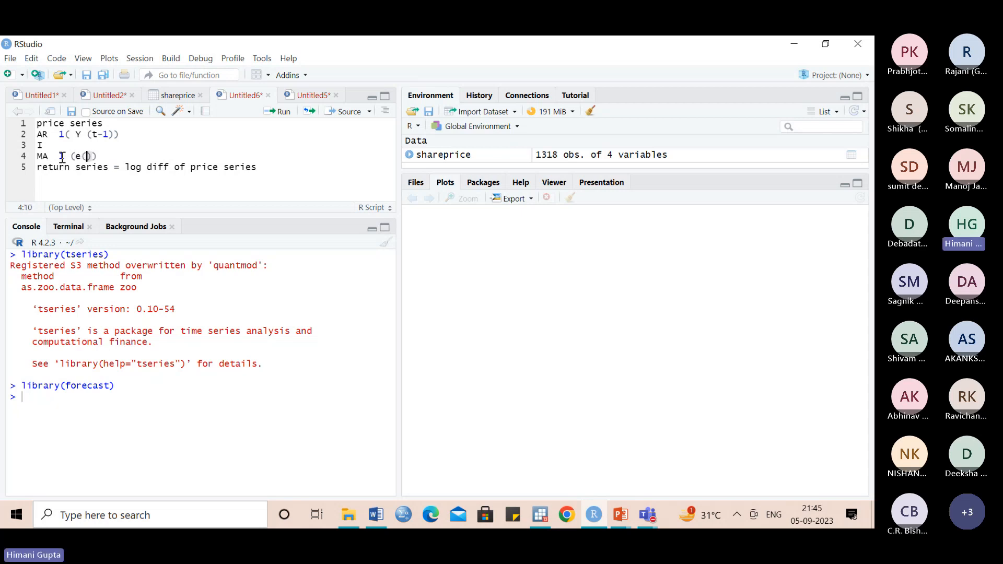
pyautogui.write('t-1)')
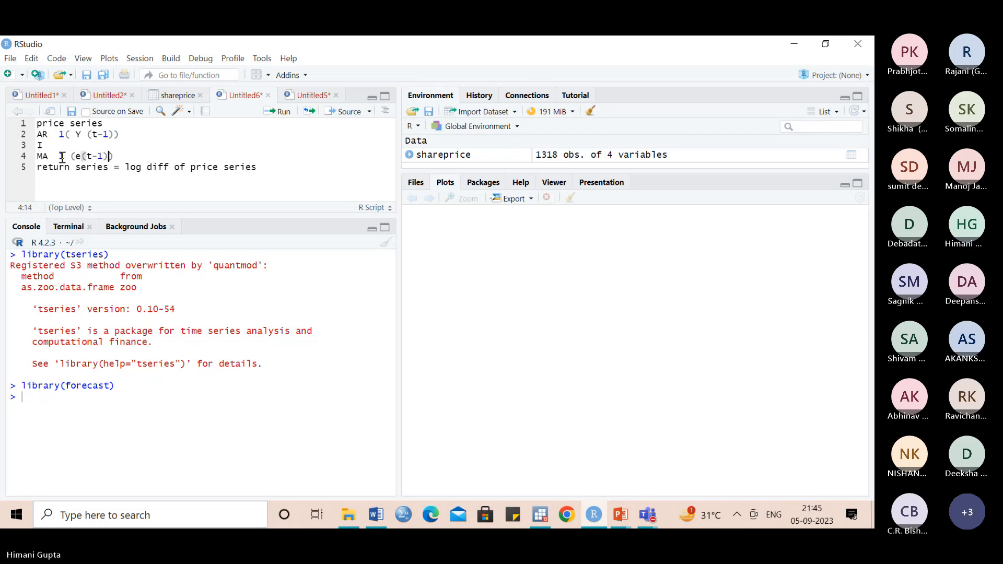
pyautogui.write(')')
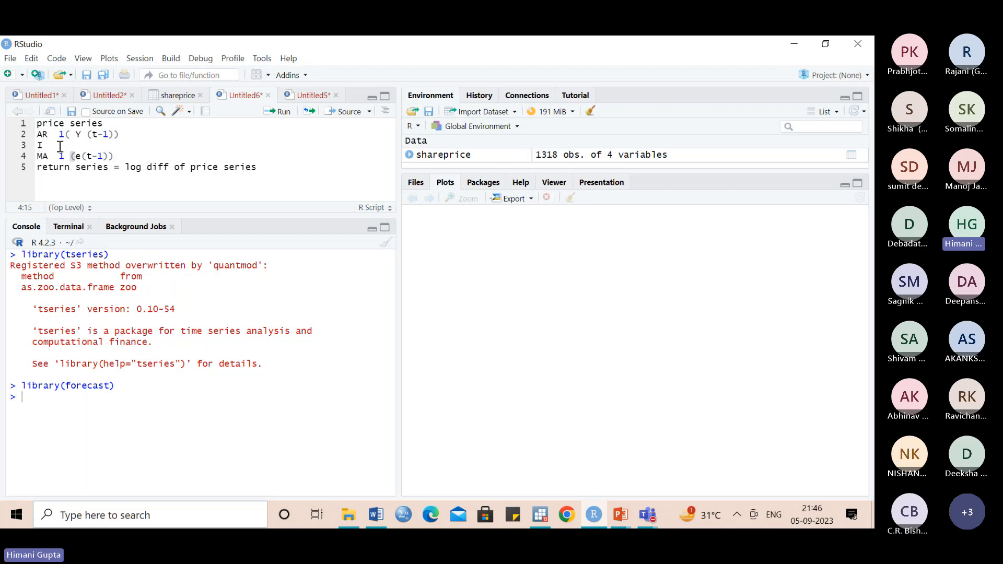
pyautogui.click(60, 146)
pyautogui.write('1')
# - Add a new line "ARIMA (1,1,1)" below the MA line in the script
pyautogui.click(122, 155)
pyautogui.press('Return')
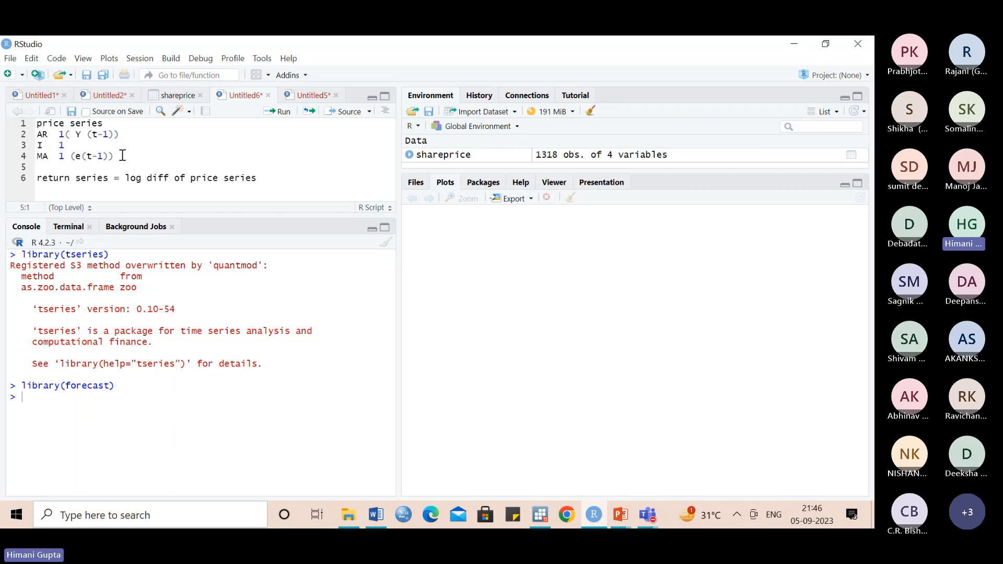
pyautogui.write('ARIMA ')
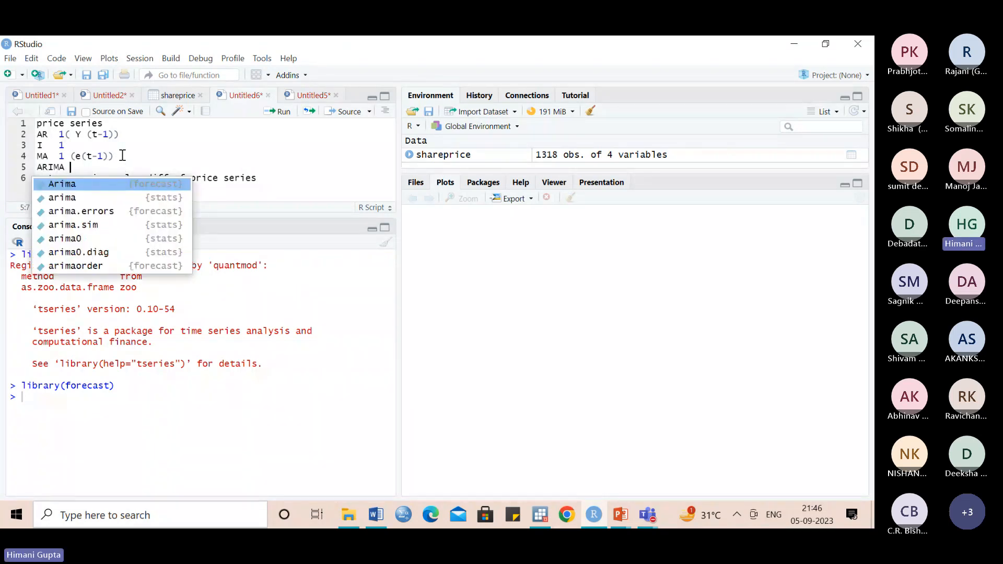
pyautogui.write('(1,1,1')
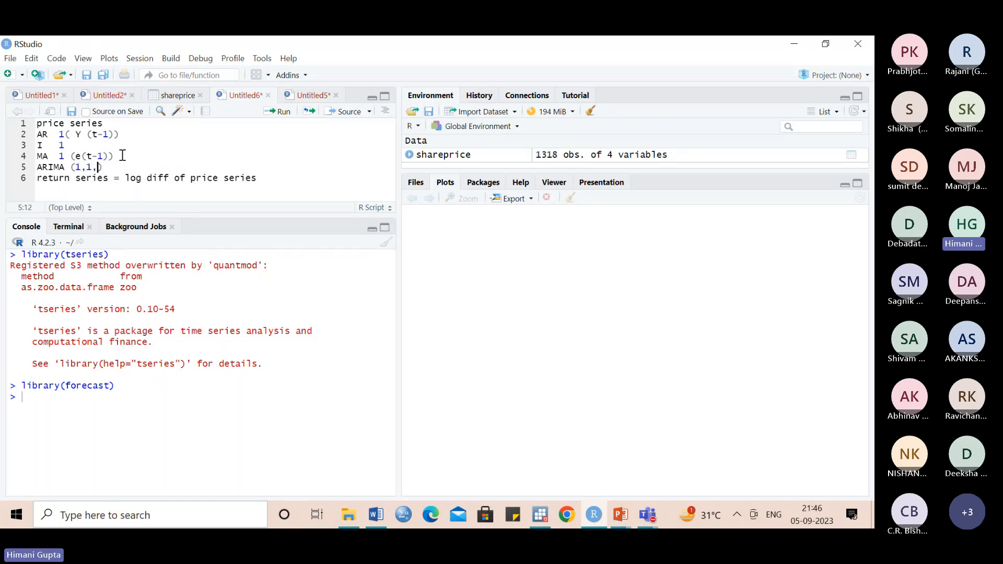
pyautogui.write(')')
# - Close the ARIMA (1,1,1) bracket and add three lines reading AR, I and MA below the return series line
pyautogui.click(276, 178)
pyautogui.press('Return')
pyautogui.write('AR')
pyautogui.press('Return')
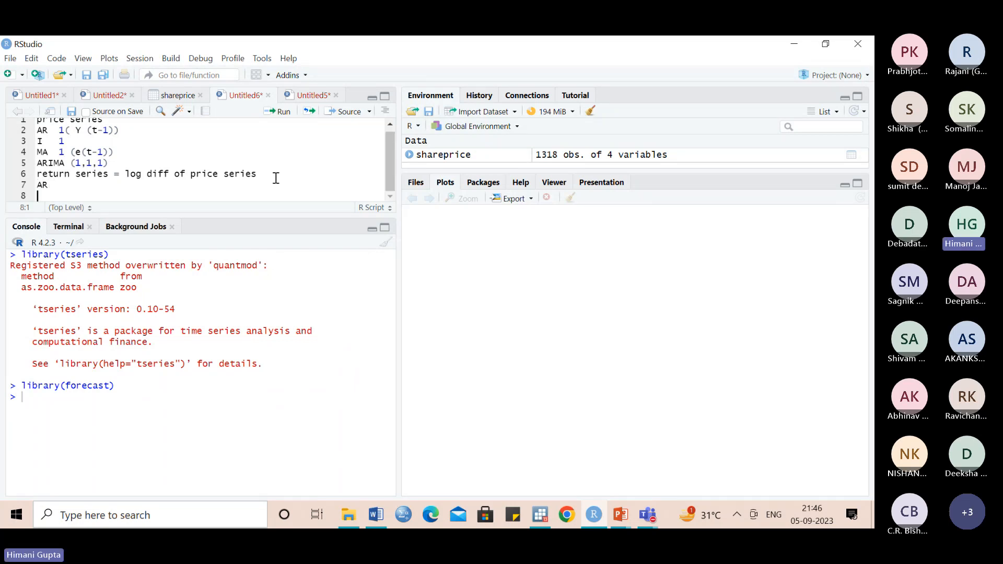
pyautogui.write('I')
pyautogui.press('Return')
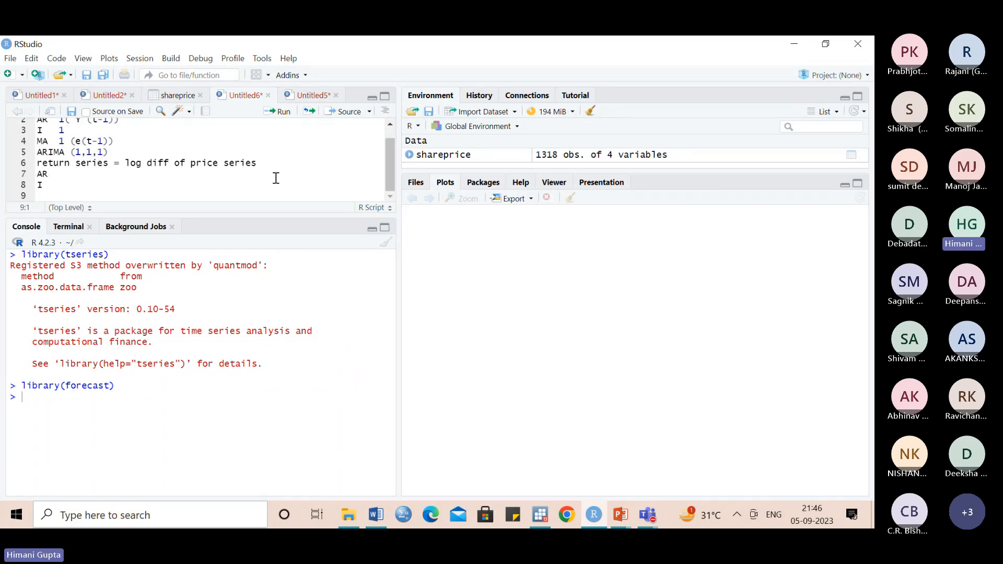
pyautogui.write('MA')
# - Set the AR and MA terms under the return series to 1
pyautogui.click(75, 177)
pyautogui.write('1')
pyautogui.click(68, 195)
pyautogui.write('1')
# - Append "(level, 1st diff,2nd diff)" to the end of the return series line
pyautogui.click(272, 164)
pyautogui.write('(level, 1st dif')
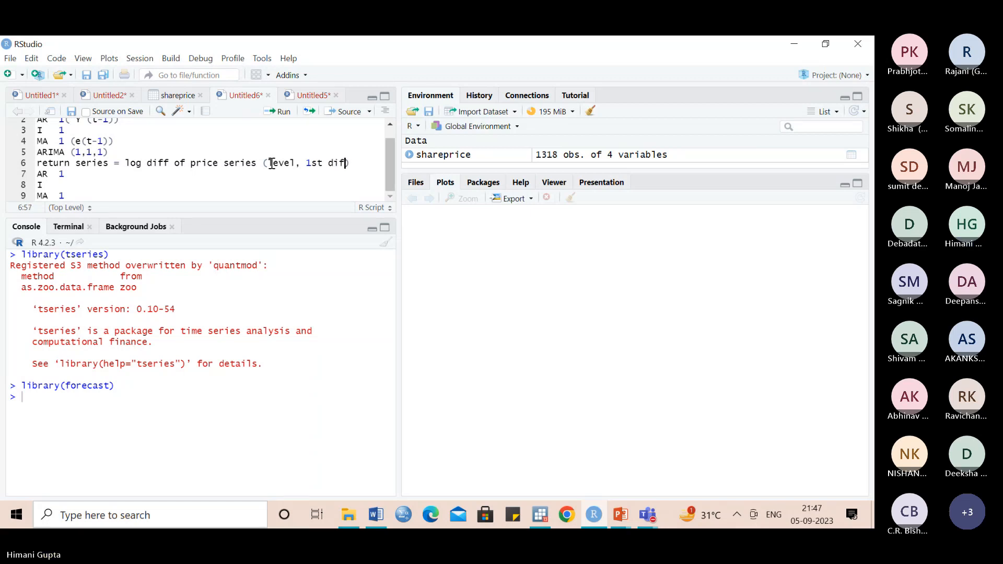
pyautogui.write('f,2nd diff')
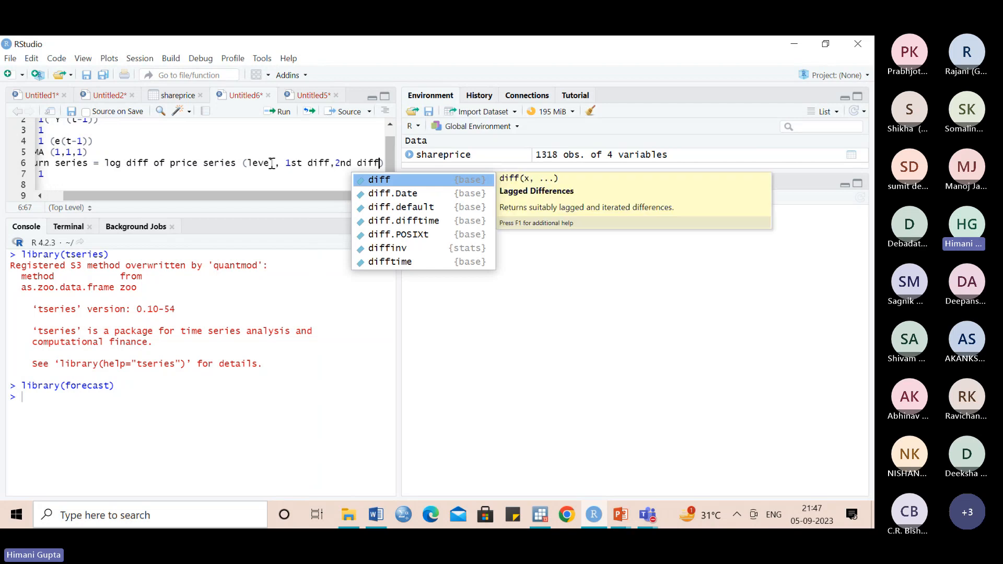
pyautogui.write(')')
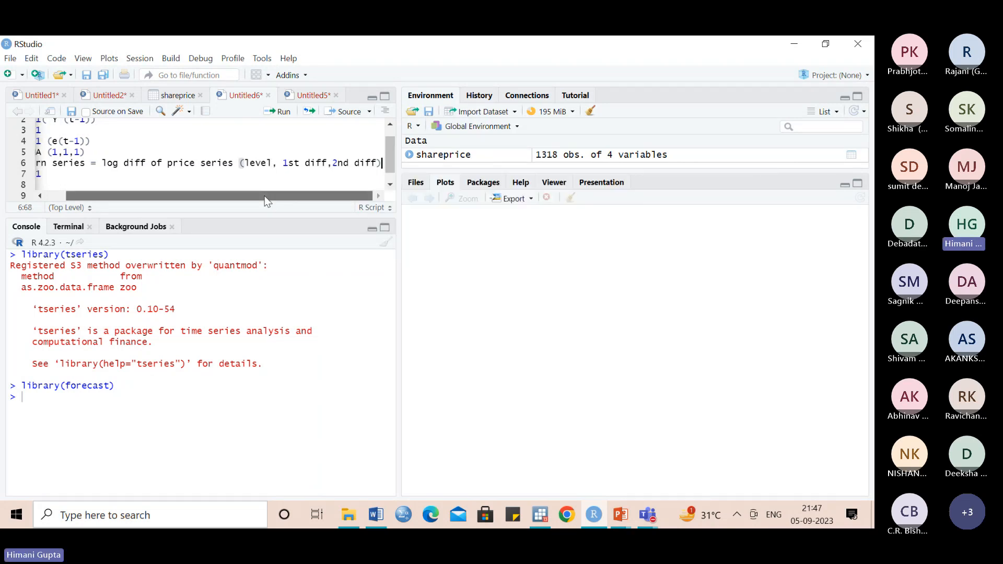
pyautogui.moveTo(267, 198); pyautogui.dragTo(98, 168)
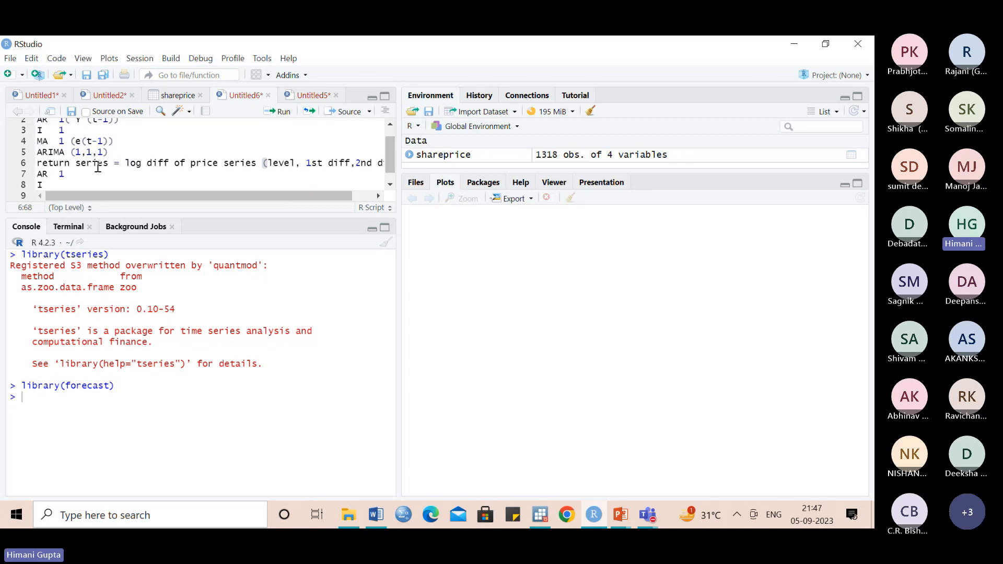
pyautogui.click(390, 185)
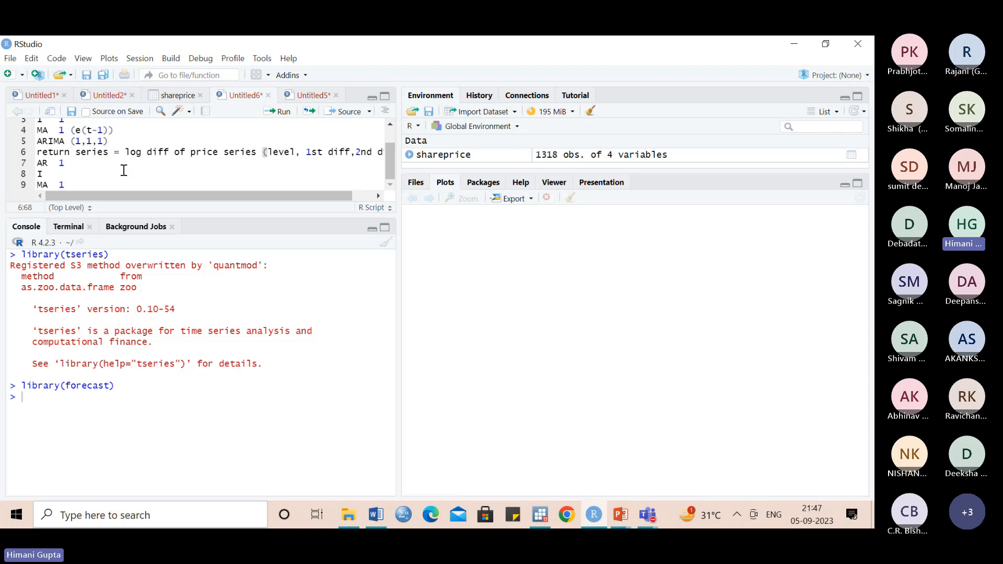
# - Set the I term under the return series to 0
pyautogui.click(60, 174)
pyautogui.press('Delete')
pyautogui.write('0')
pyautogui.write('adf.t')
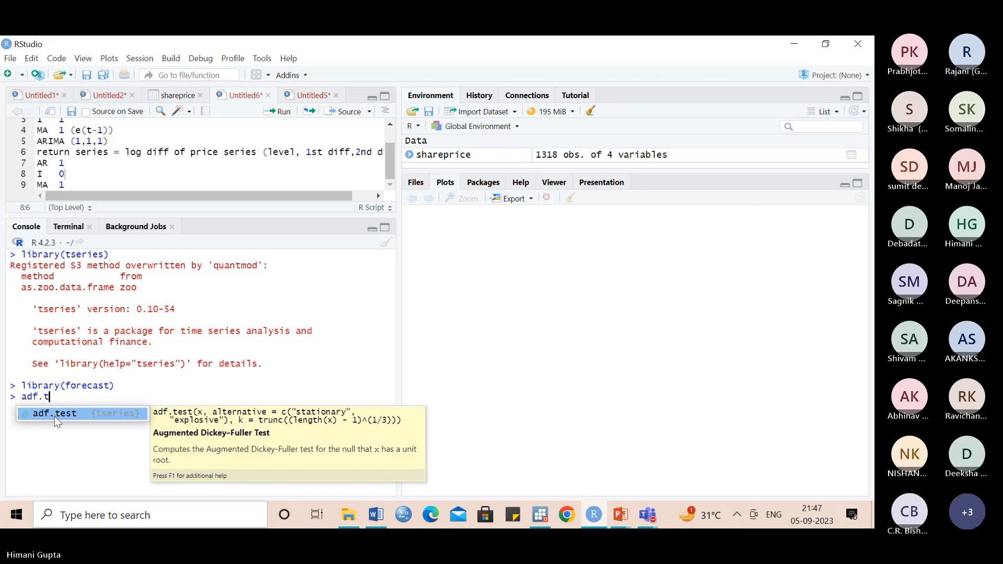
# - Run the Augmented Dickey-Fuller test on the price series with adf.test(N225), checking the column name in the shareprice data
pyautogui.click(54, 416)
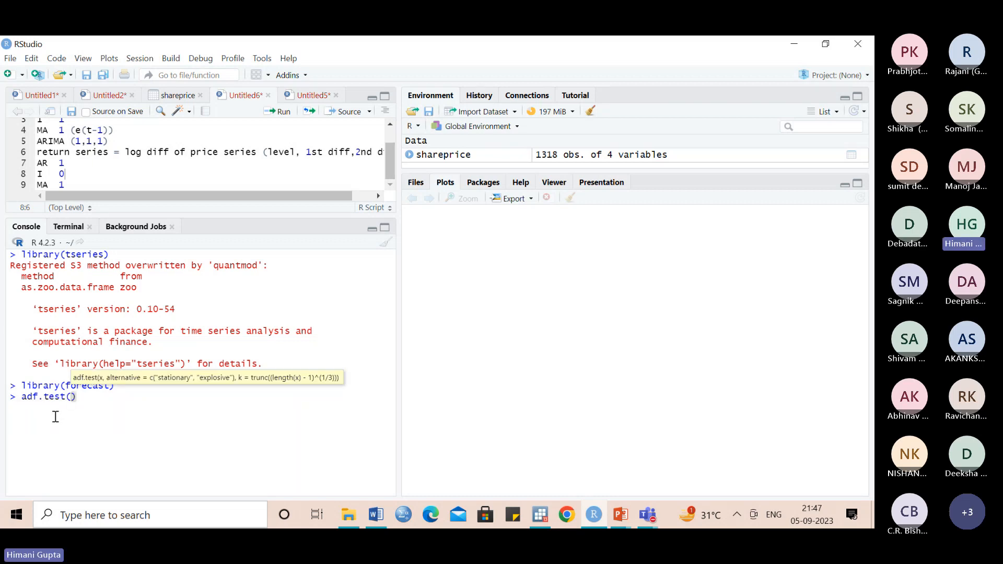
pyautogui.click(186, 91)
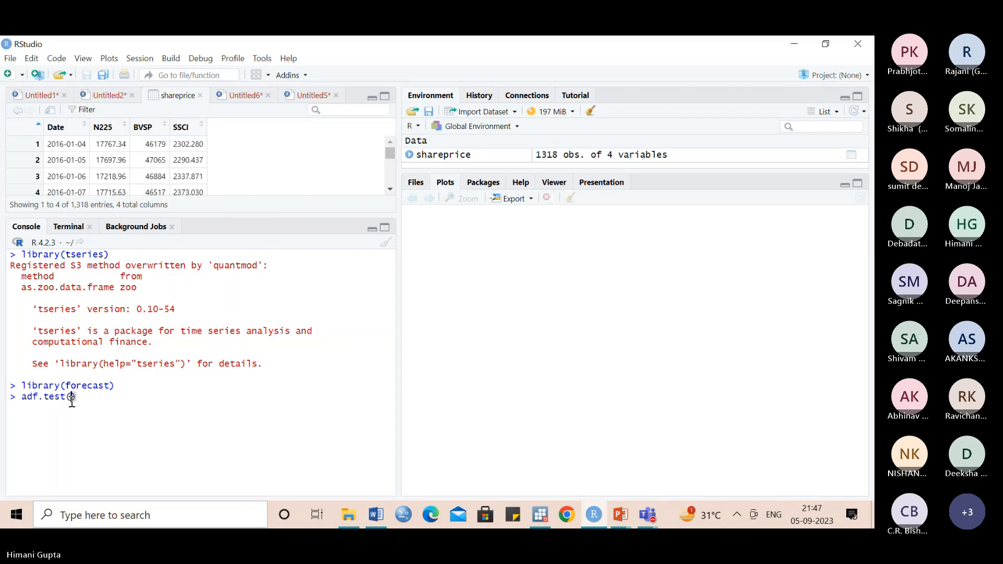
pyautogui.write('N225')
pyautogui.press('Return')
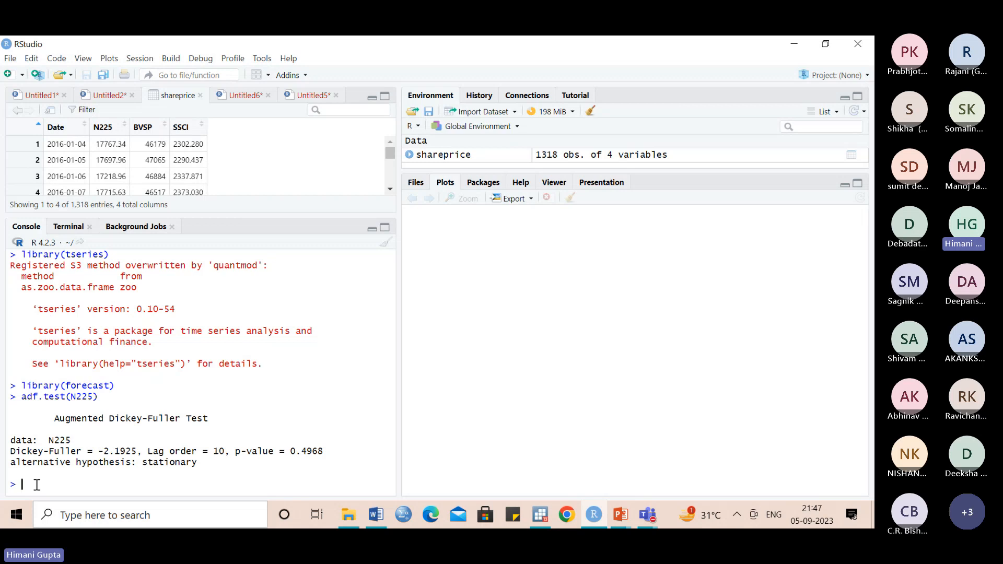
# - Create the return series in the console with rn225=diff(log(N225))
pyautogui.write('rn225=diff')
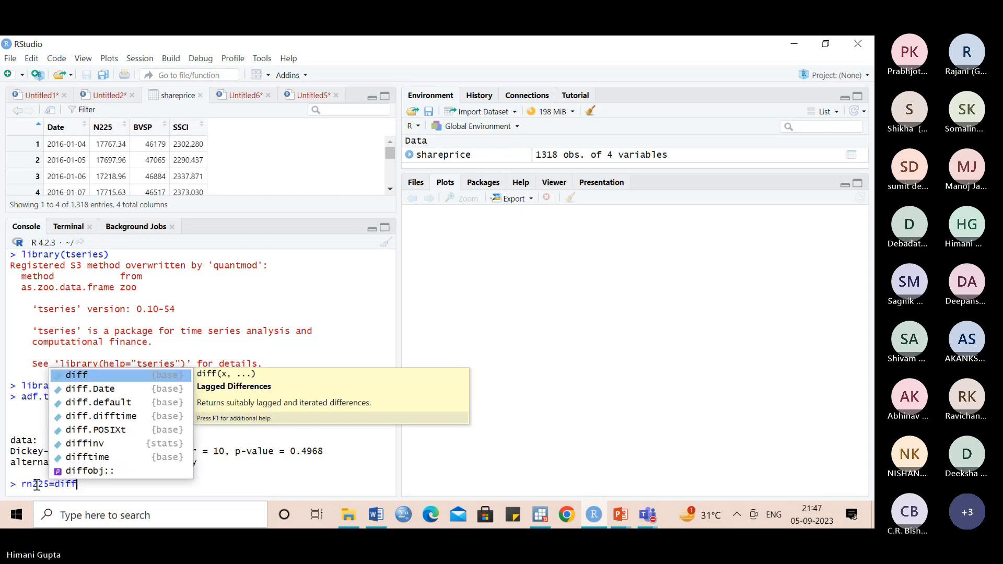
pyautogui.click(67, 375)
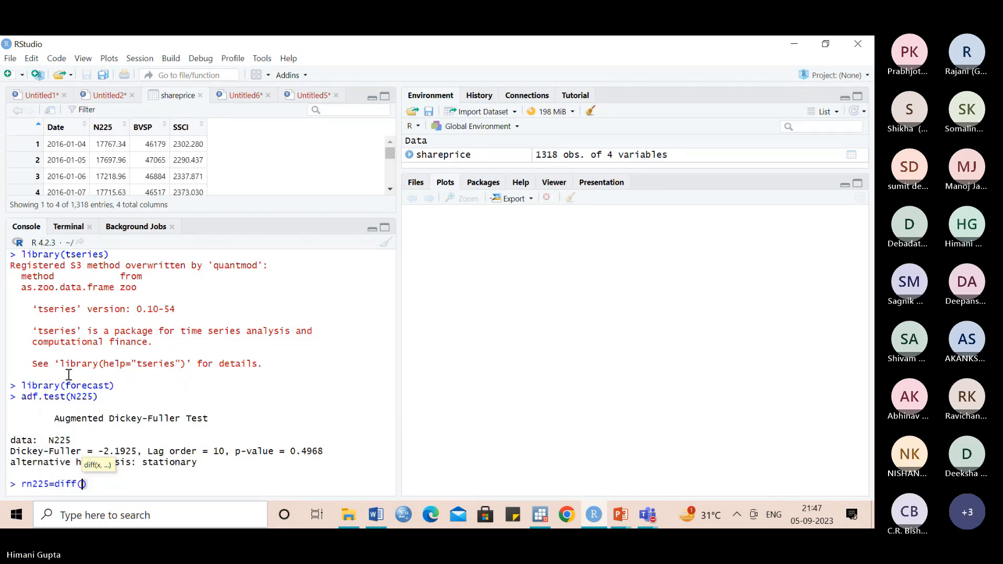
pyautogui.write('log')
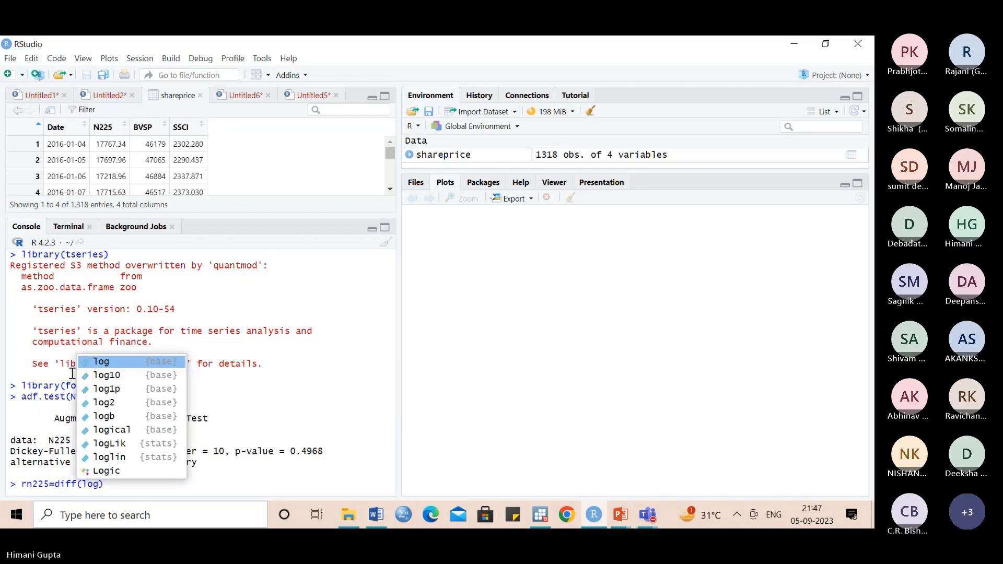
pyautogui.click(102, 362)
pyautogui.write('N225')
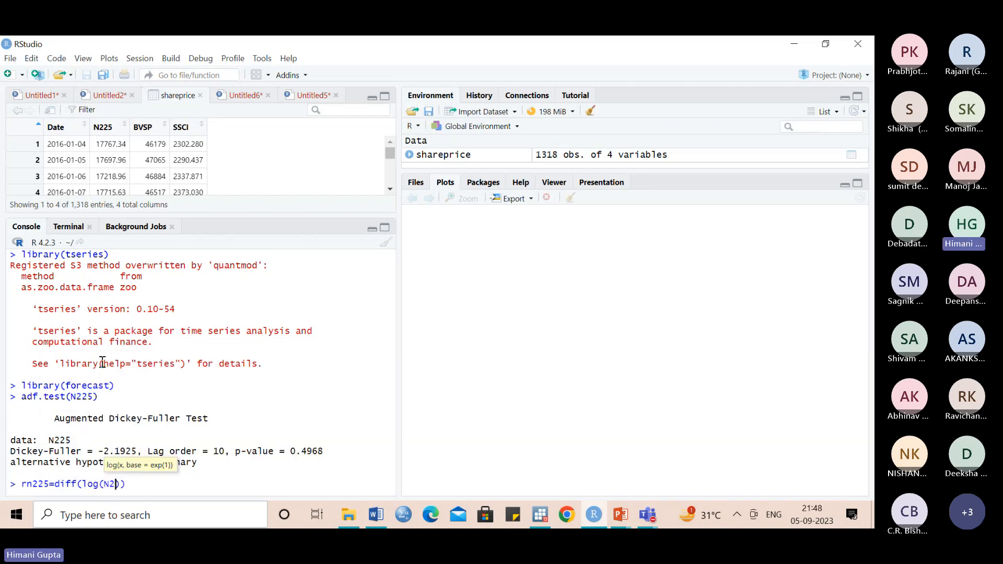
pyautogui.press('Return')
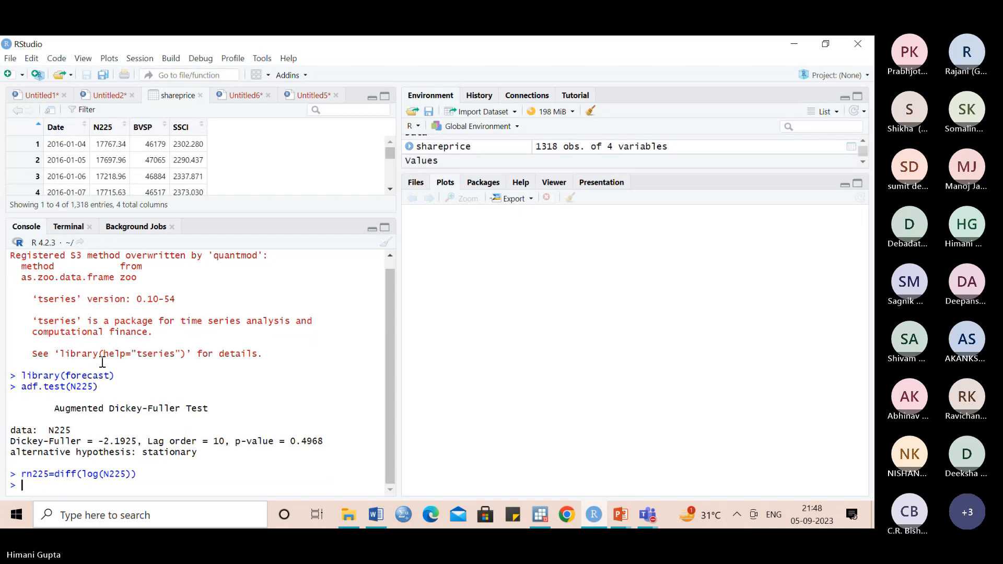
# - Run the Augmented Dickey-Fuller test on the return series with adf.test(rn225)
pyautogui.write('adf.te')
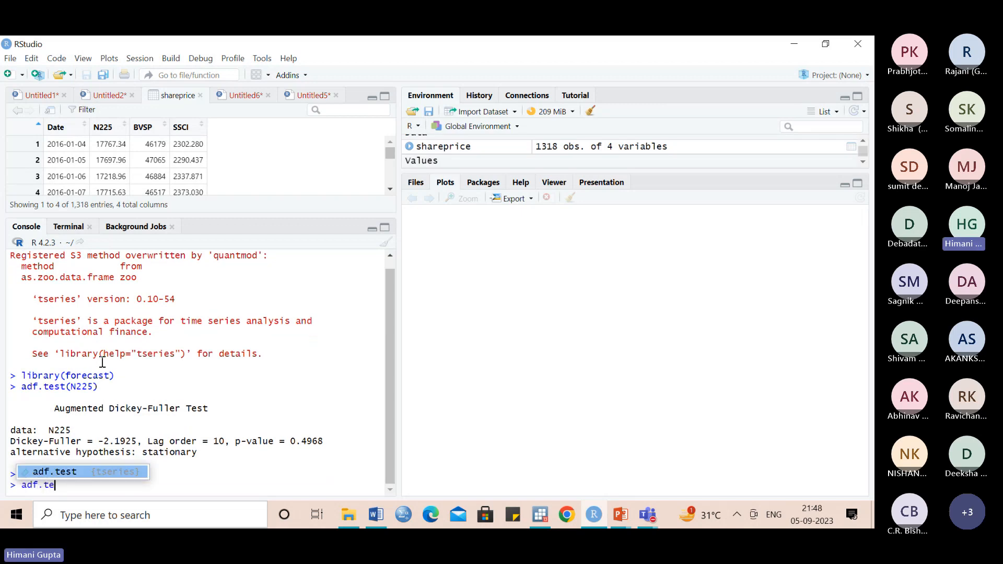
pyautogui.click(90, 468)
pyautogui.write('rn')
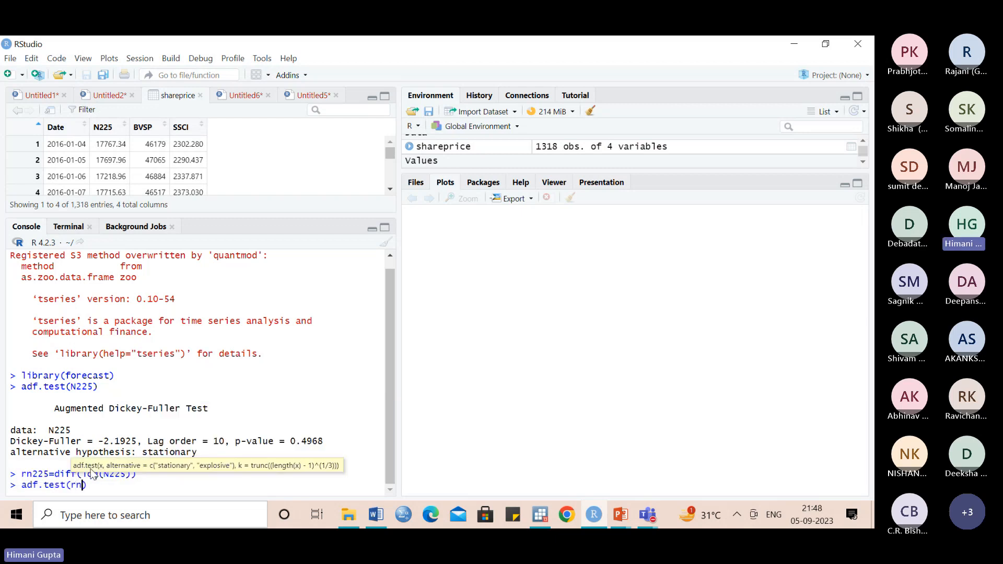
pyautogui.write('225')
pyautogui.press('Return')
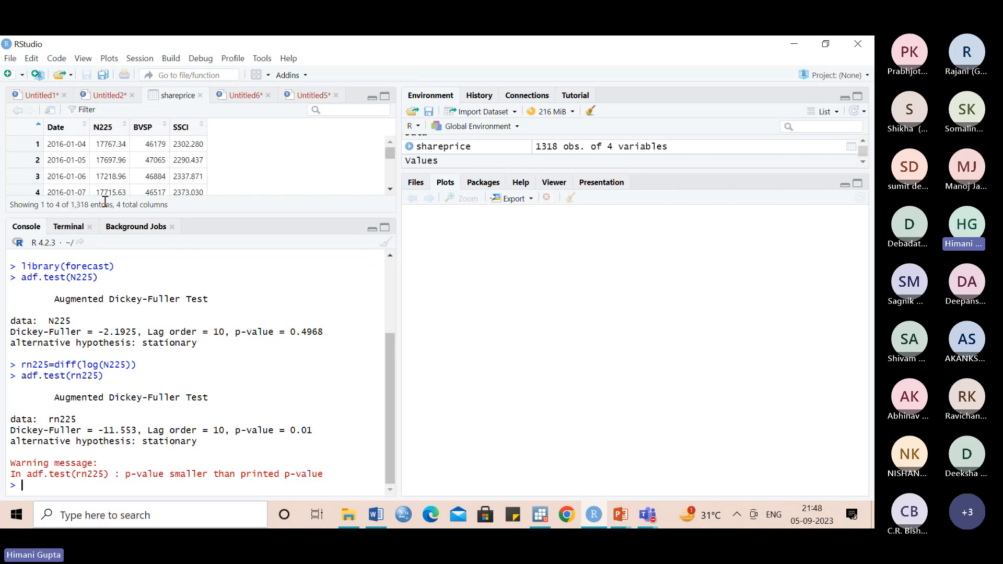
# - Return to the Untitled6 script and review the ARIMA notes for the price and return series
pyautogui.click(242, 98)
pyautogui.moveTo(386, 154); pyautogui.dragTo(386, 130)
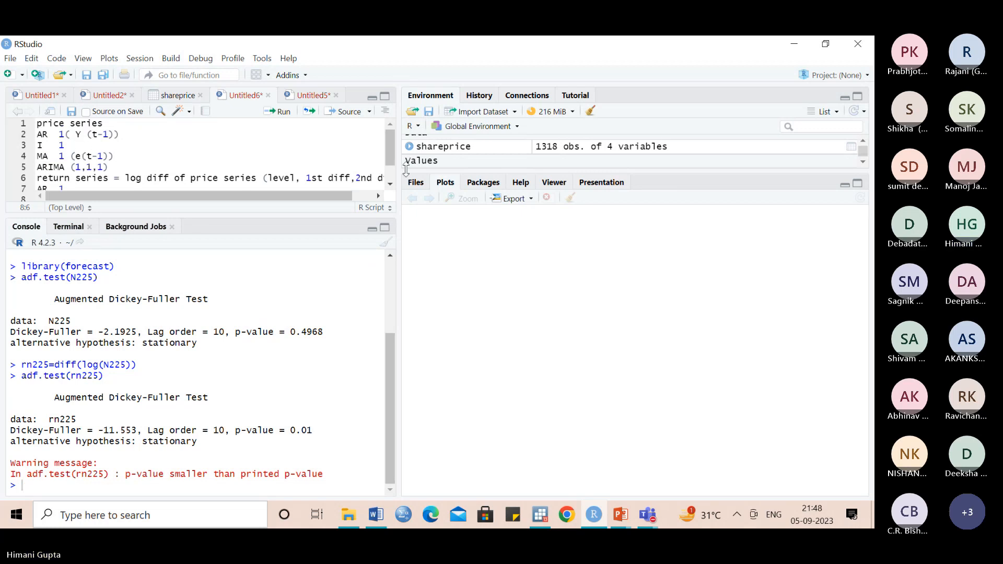
pyautogui.moveTo(386, 149); pyautogui.dragTo(386, 160)
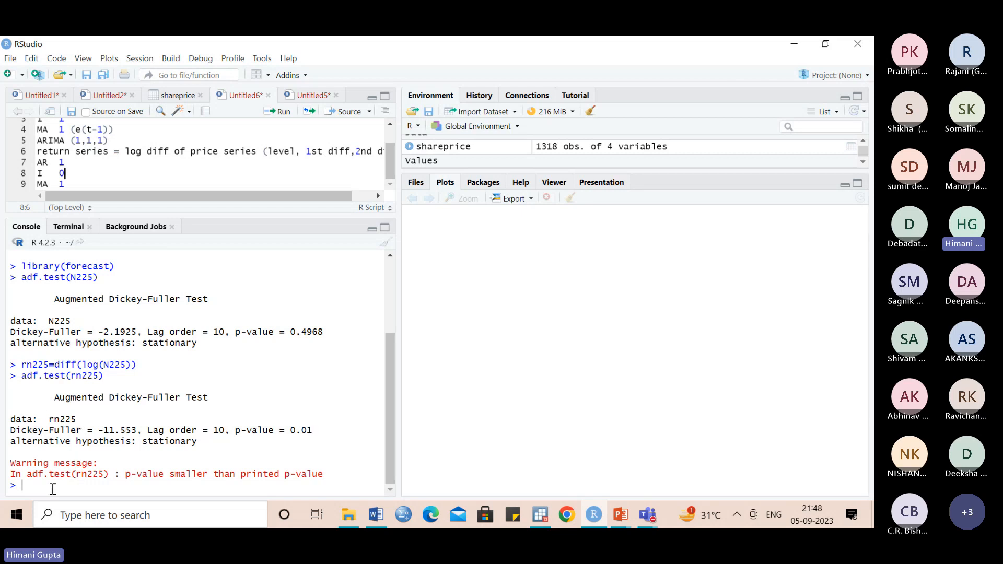
pyautogui.write('drn225= diff')
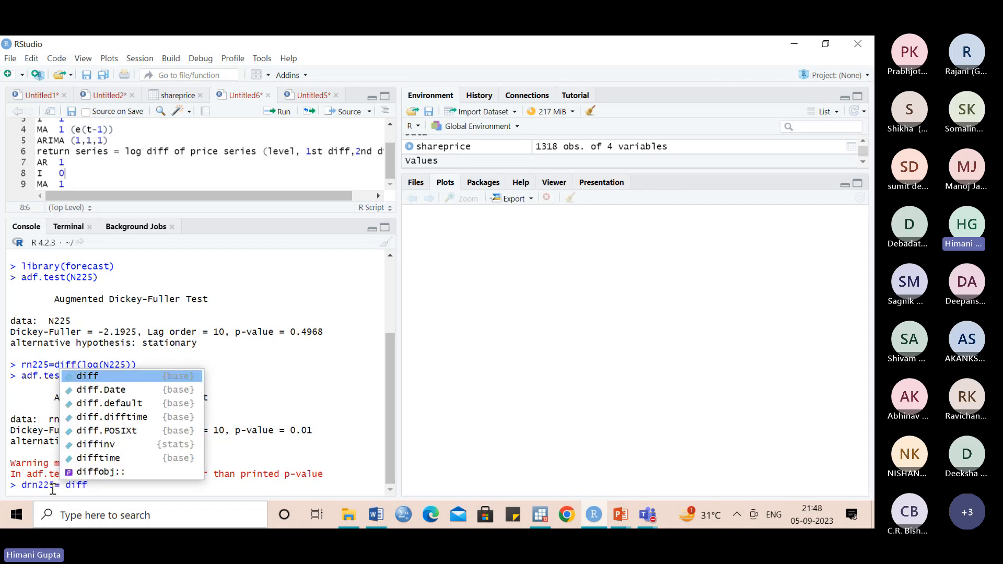
pyautogui.press('BackSpace')
pyautogui.press('BackSpace')
pyautogui.press('BackSpace')
pyautogui.press('BackSpace')
pyautogui.press('BackSpace')
pyautogui.press('BackSpace')
pyautogui.press('BackSpace')
pyautogui.press('BackSpace')
pyautogui.press('BackSpace')
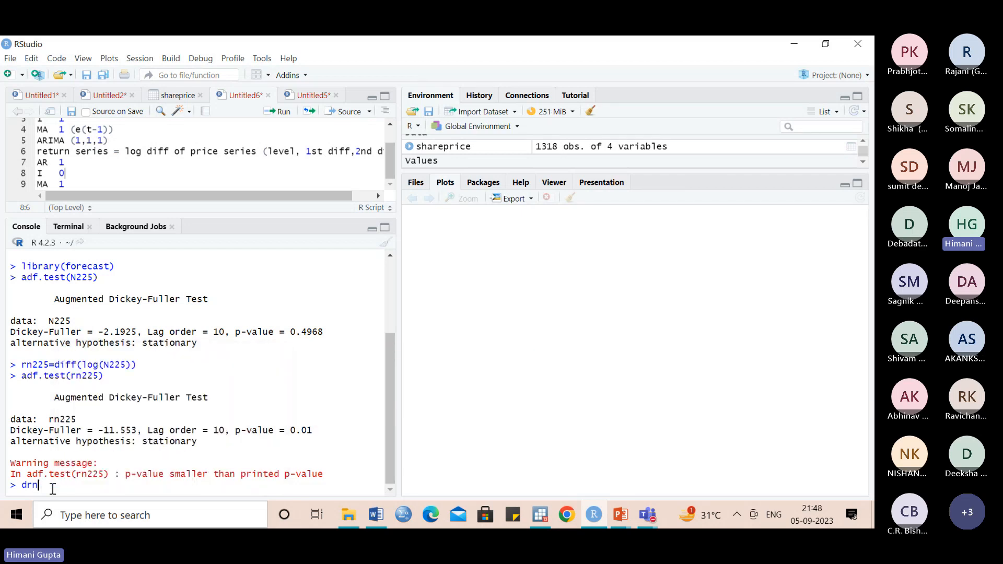
pyautogui.press('BackSpace')
pyautogui.press('BackSpace')
pyautogui.press('BackSpace')
# - Review the ARIMA notes in the script again and clear the console output
pyautogui.scroll(1, 388, 157)
pyautogui.scroll(1, 387, 157)
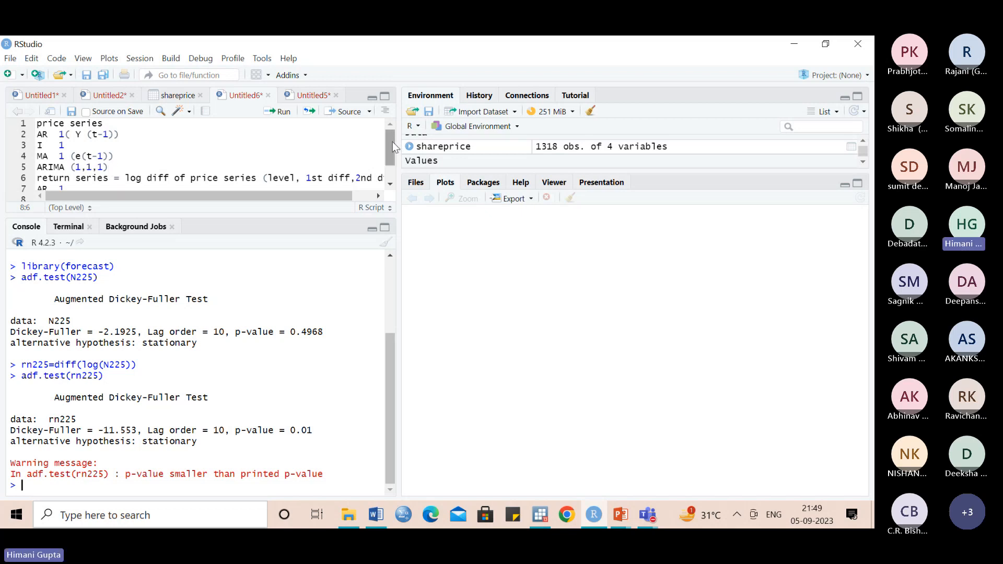
pyautogui.scroll(-2, 392, 142)
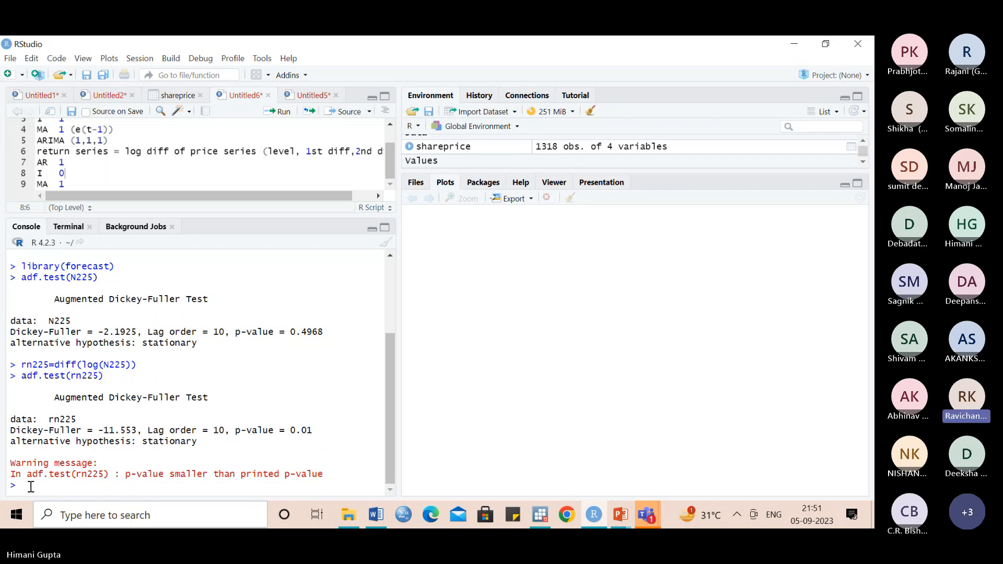
pyautogui.hotkey('ctrl', 'l')
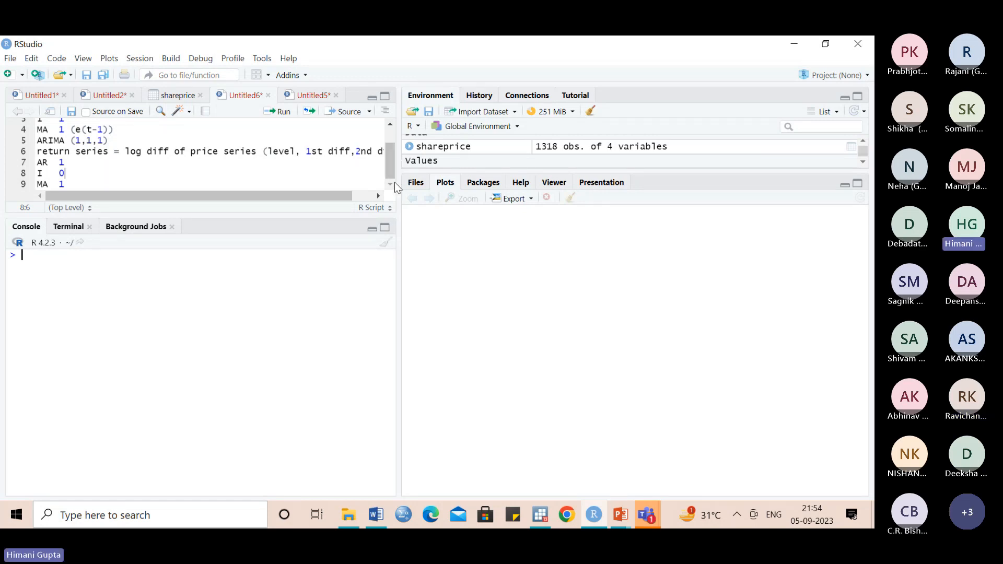
# - Add the model equation "y= a + by(t-1) + e(t-1)" on a new line below the return series' MA term
pyautogui.click(82, 184)
pyautogui.press('Return')
pyautogui.press('Return')
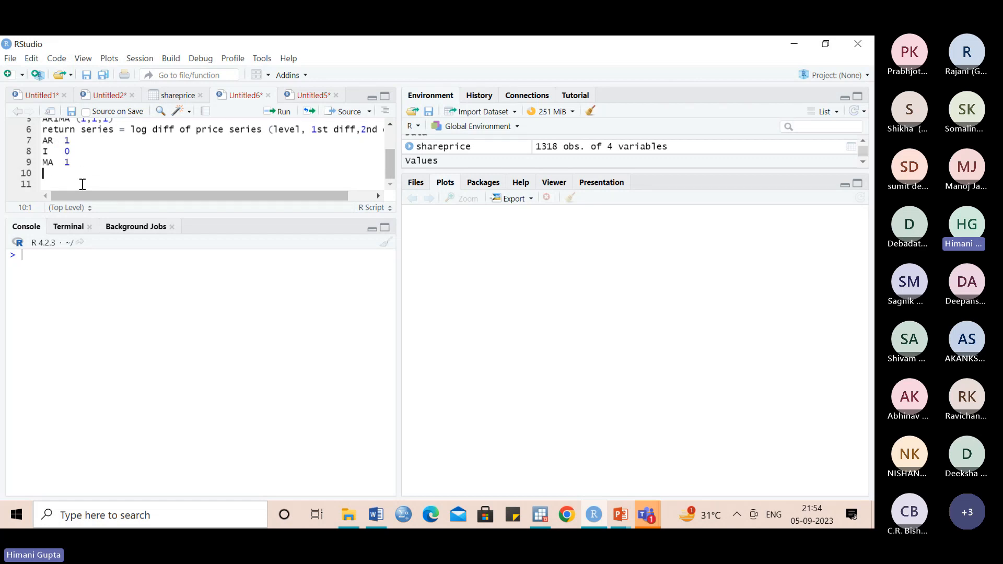
pyautogui.write('y= ')
pyautogui.write('a ')
pyautogui.write('+ ')
pyautogui.write('b')
pyautogui.write('y')
pyautogui.write('(t-1')
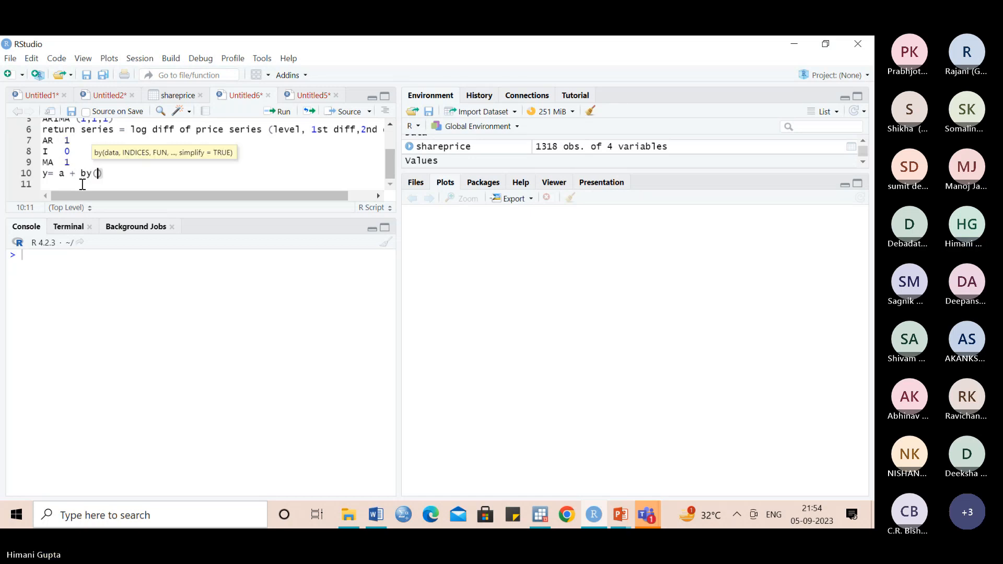
pyautogui.write(')')
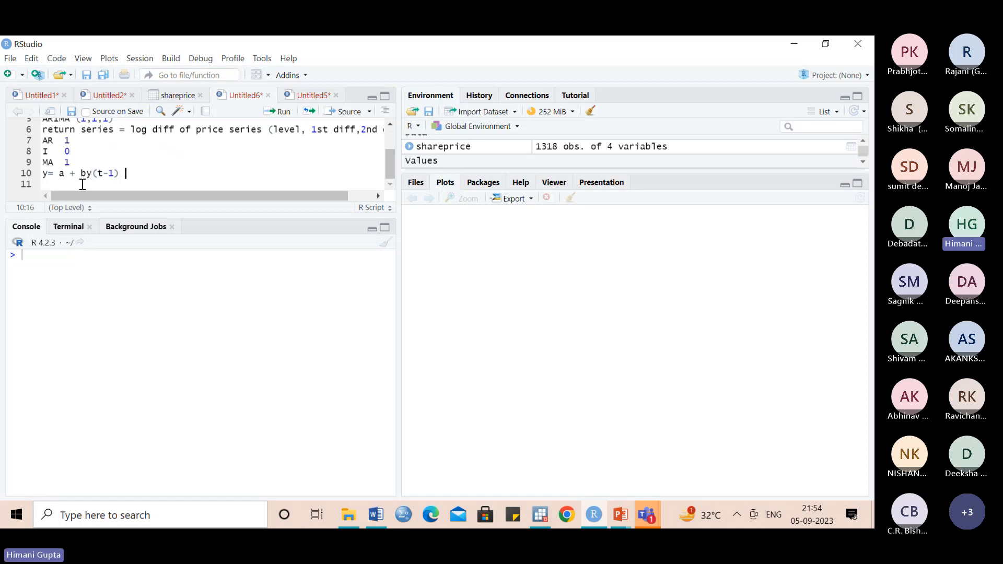
pyautogui.write(' + e')
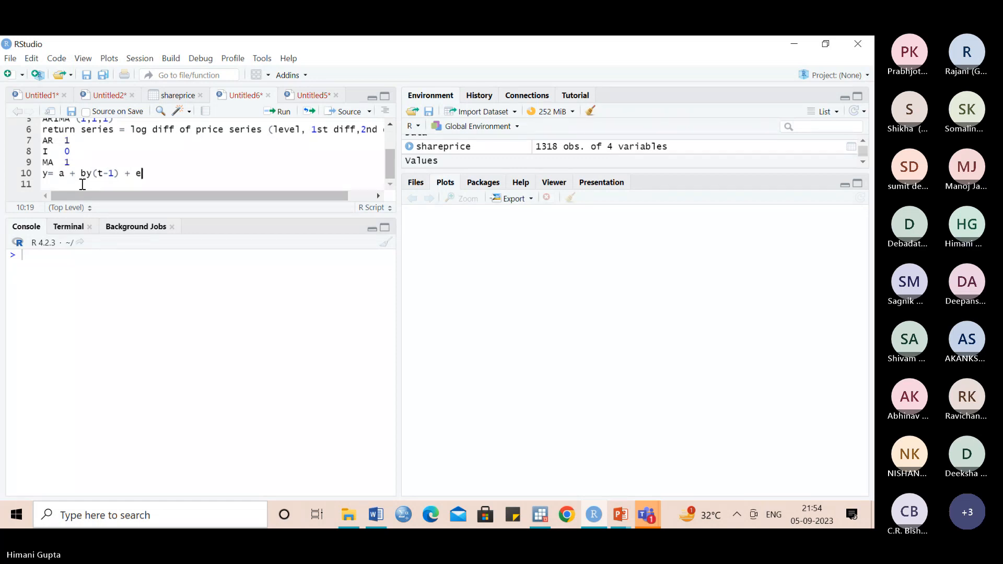
pyautogui.write('(t-1)')
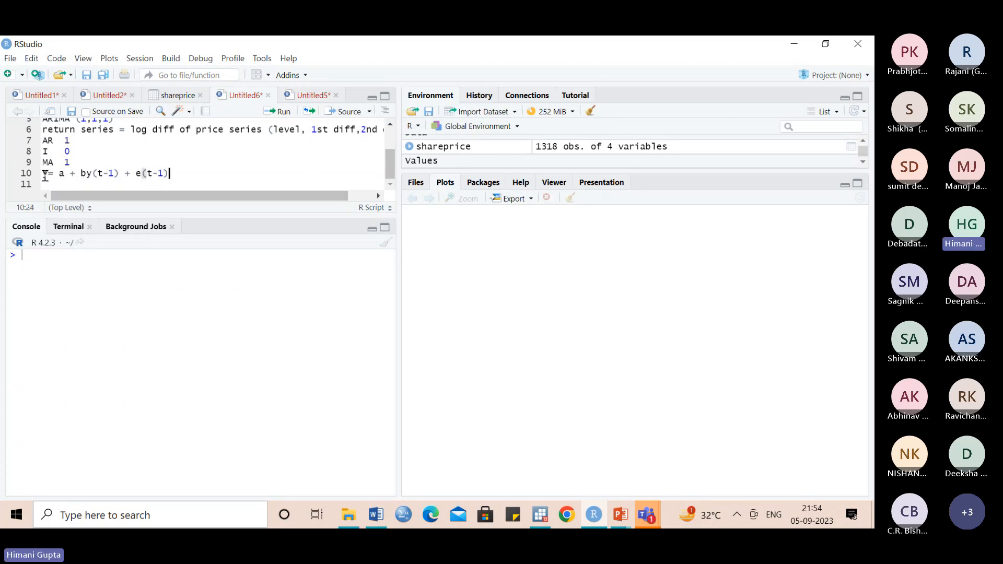
# - Add a new line reading "Assumption" below the model equation
pyautogui.click(86, 174)
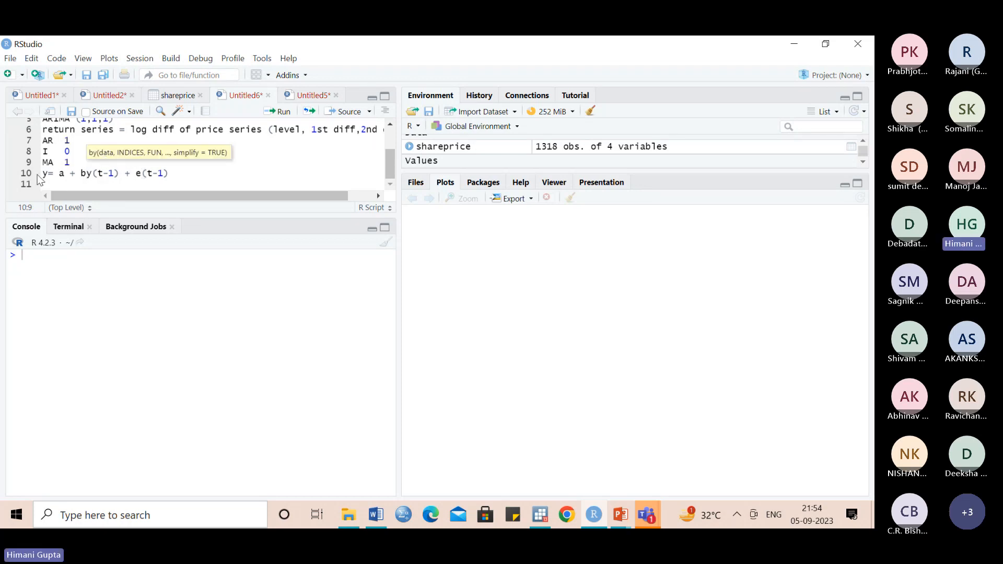
pyautogui.click(175, 174)
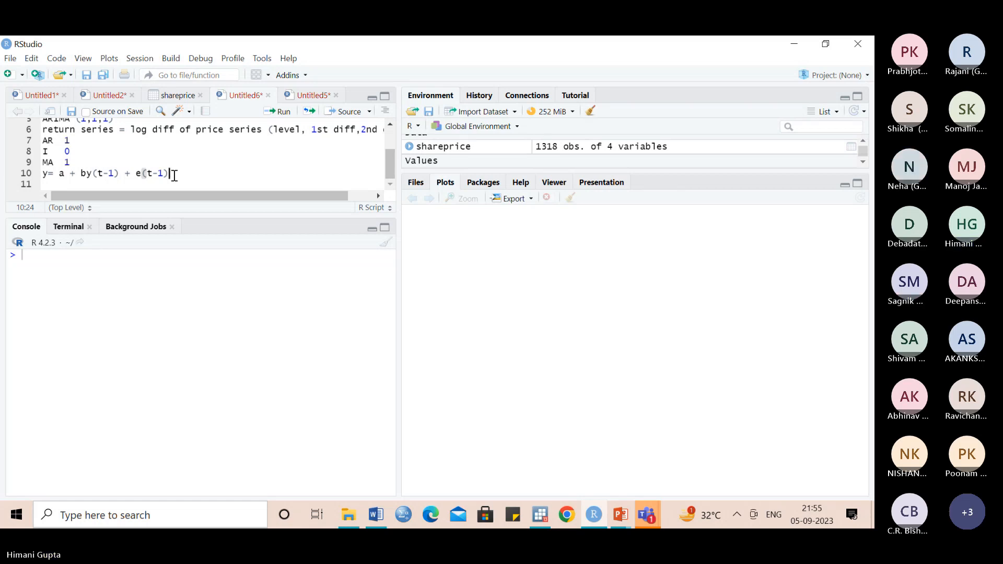
pyautogui.press('Return')
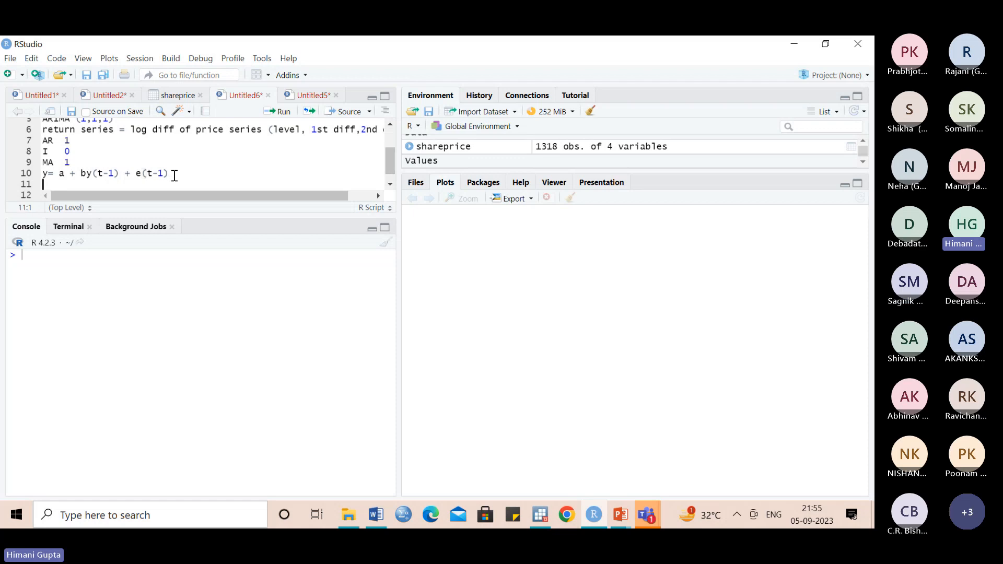
pyautogui.write('Assumption')
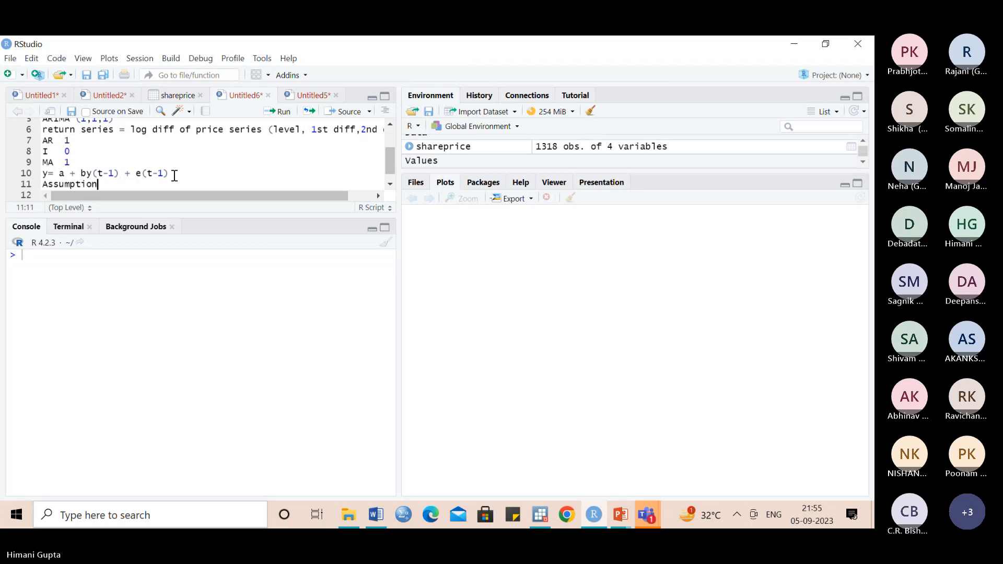
# - Add the first assumption, "1.residuals shd normally distributed", on a new line below "Assumption"
pyautogui.press('Return')
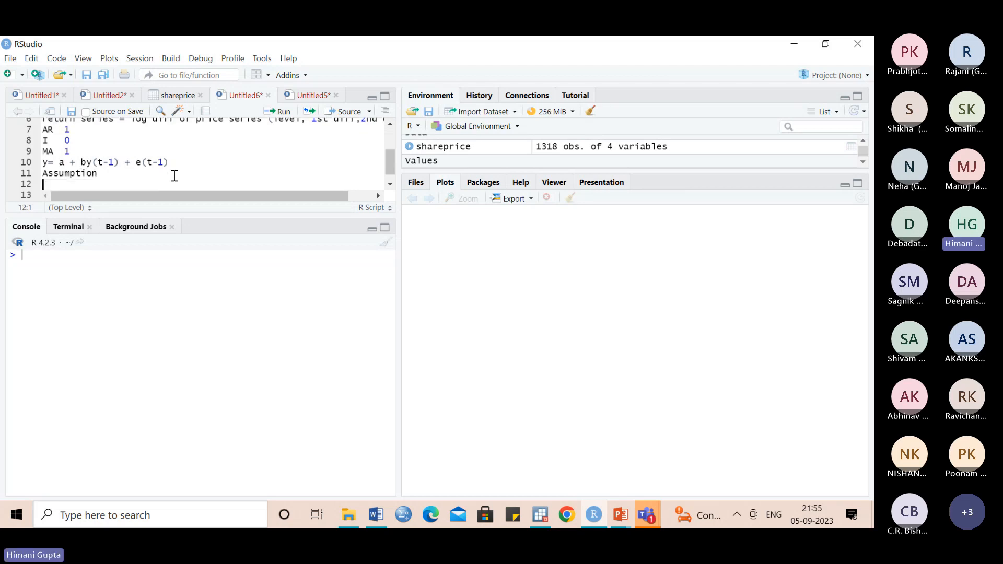
pyautogui.write('1.')
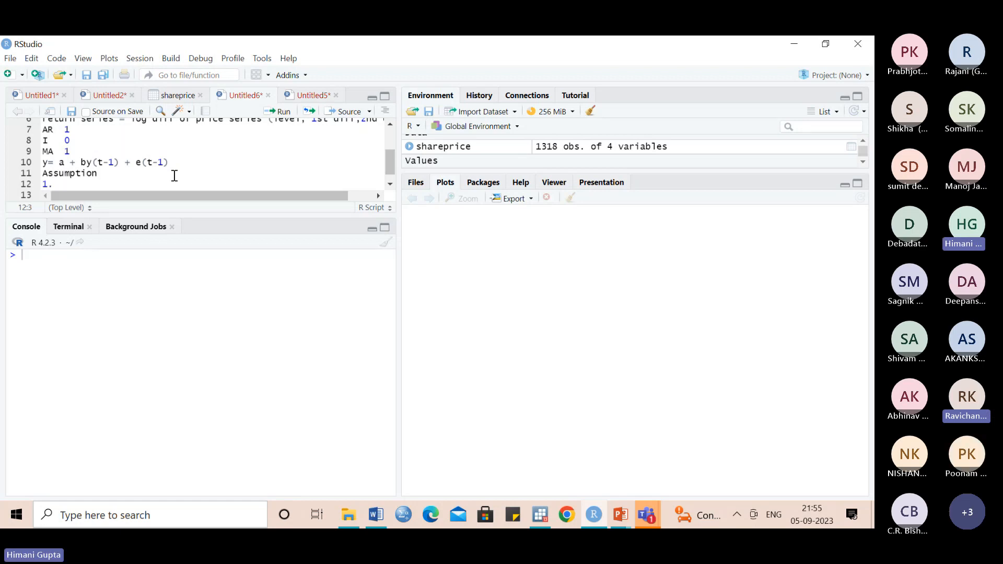
pyautogui.write('resi')
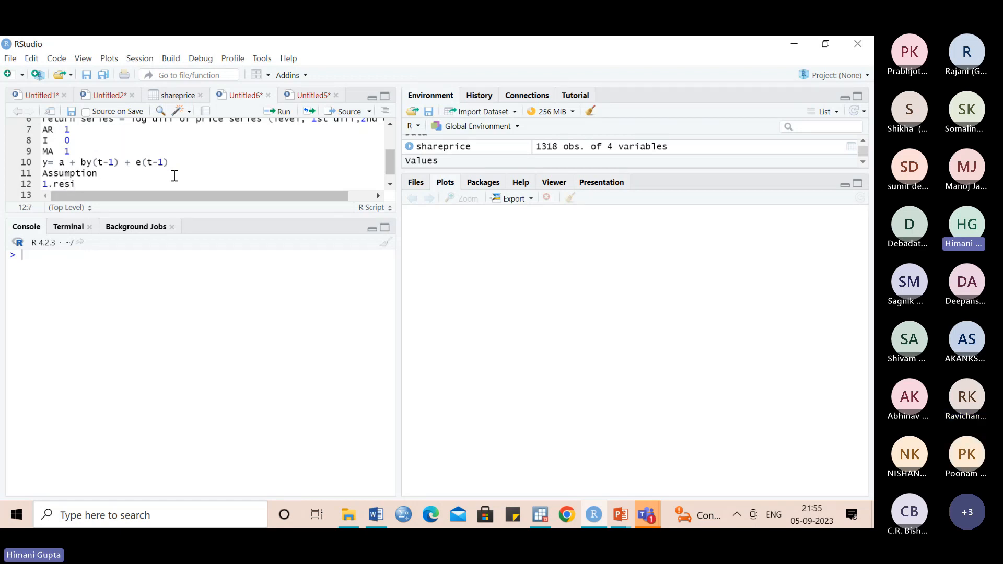
pyautogui.write('duals shd')
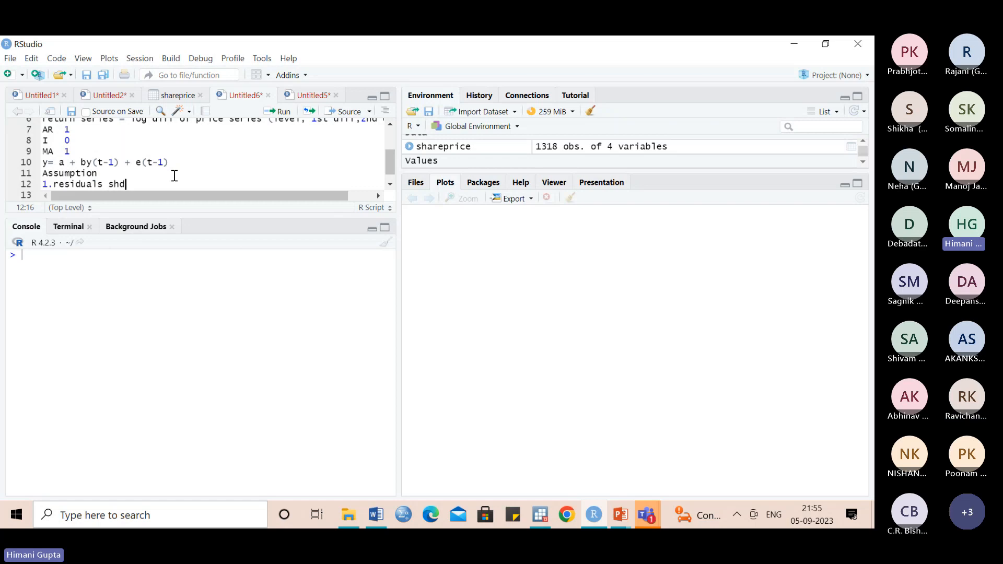
pyautogui.write(' norm')
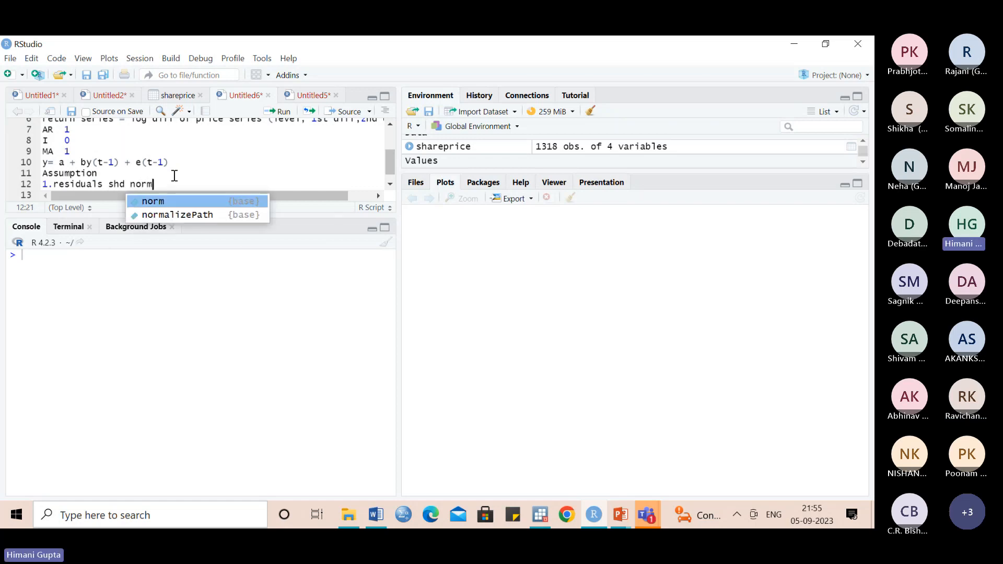
pyautogui.write('ally ')
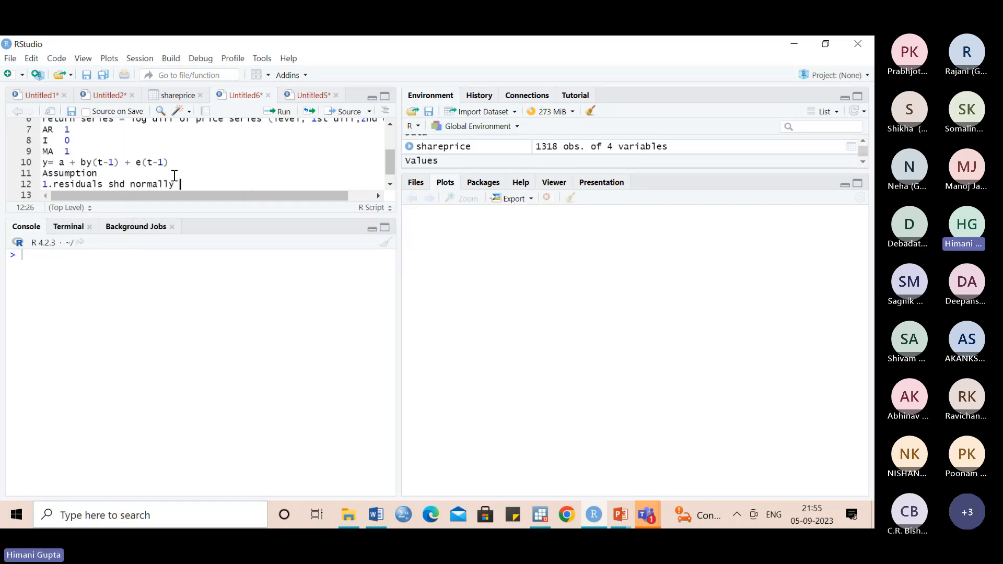
pyautogui.write('di')
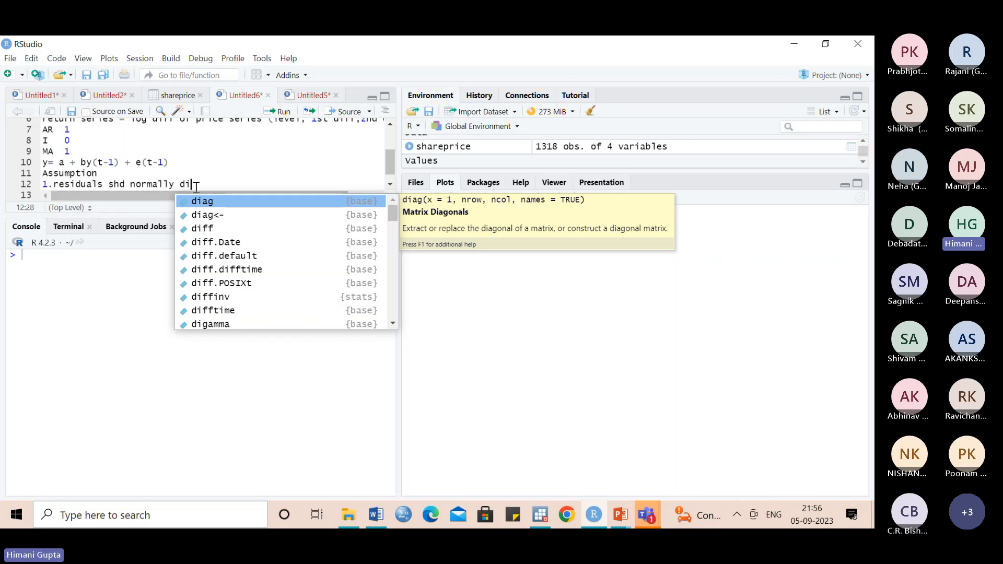
pyautogui.write('s')
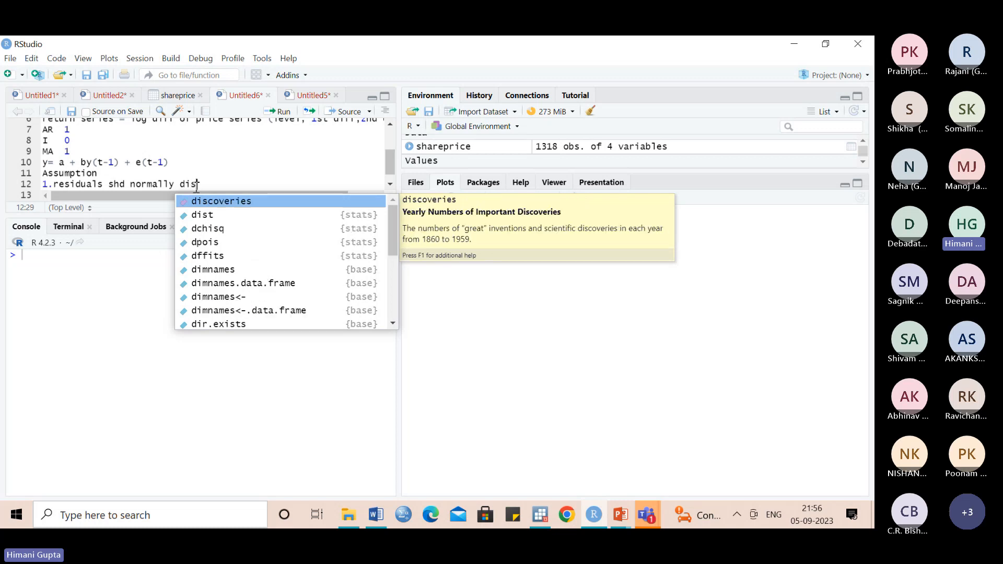
pyautogui.write('tributed')
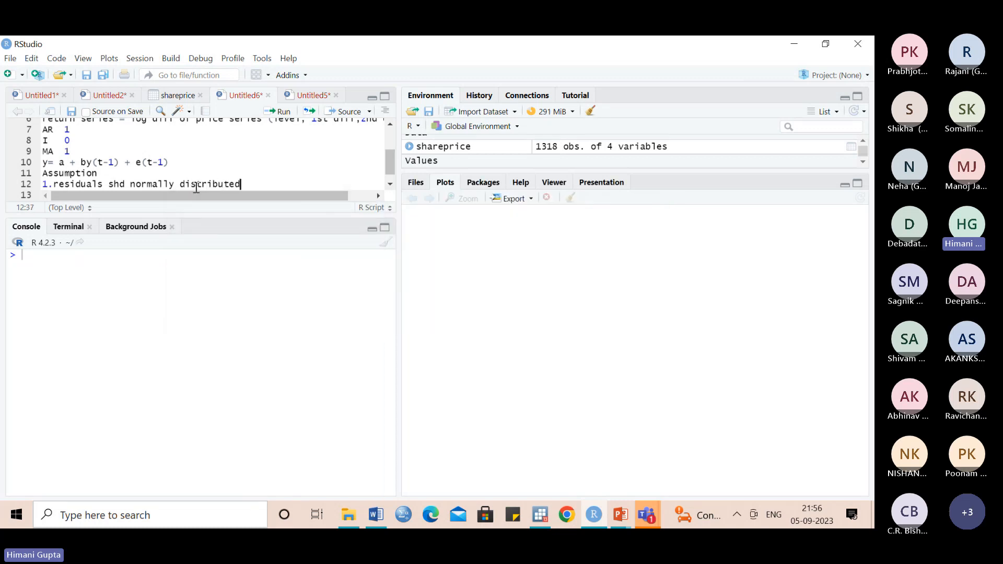
# - Add the second assumption, "2.homoskedacity", on a new line below the normality assumption
pyautogui.press('Return')
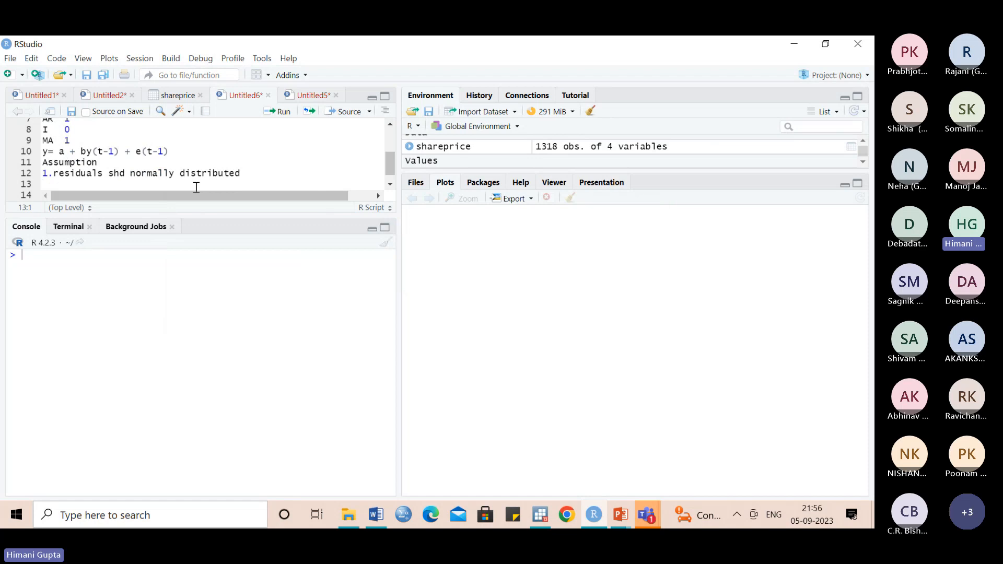
pyautogui.write('2.')
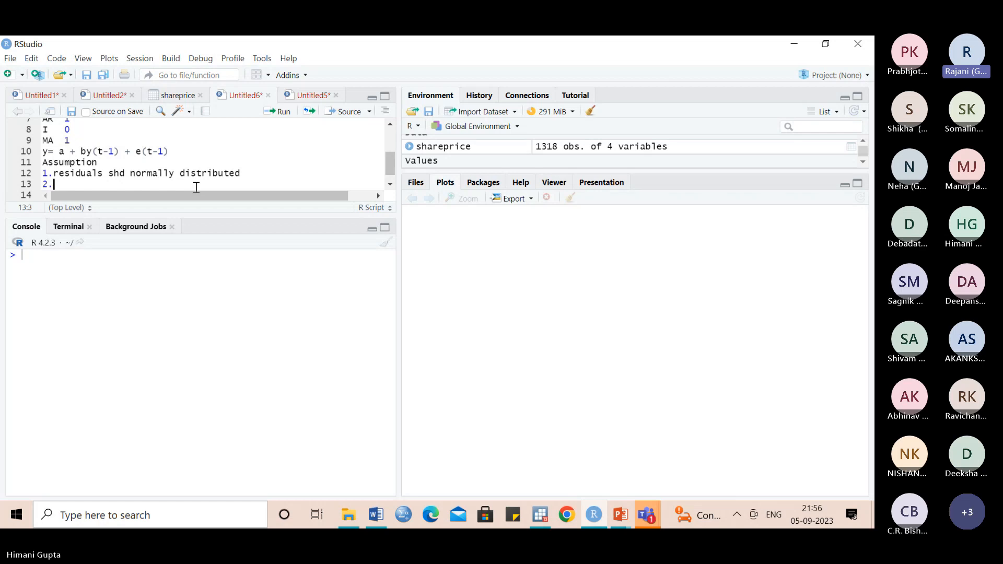
pyautogui.write('n')
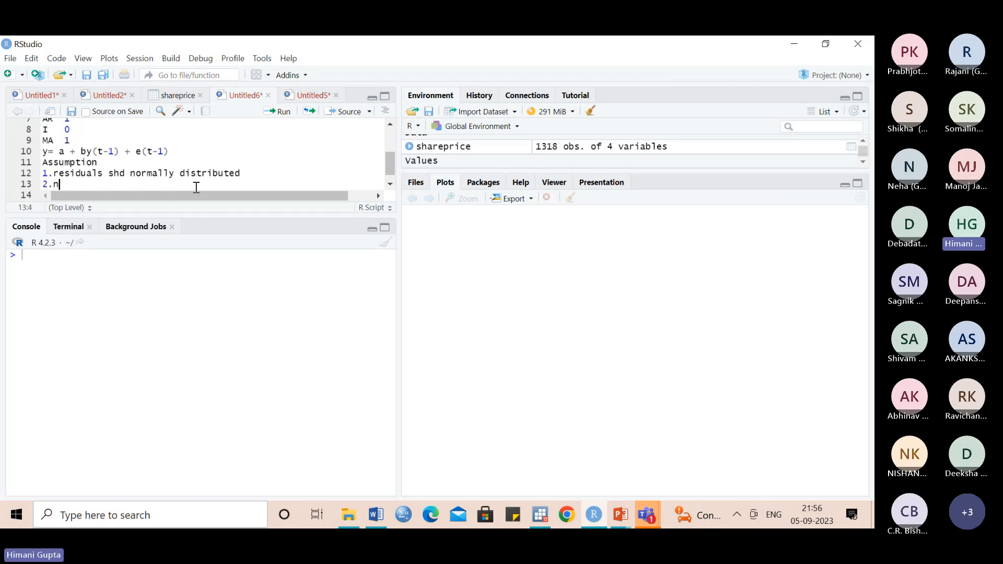
pyautogui.write('hosk')
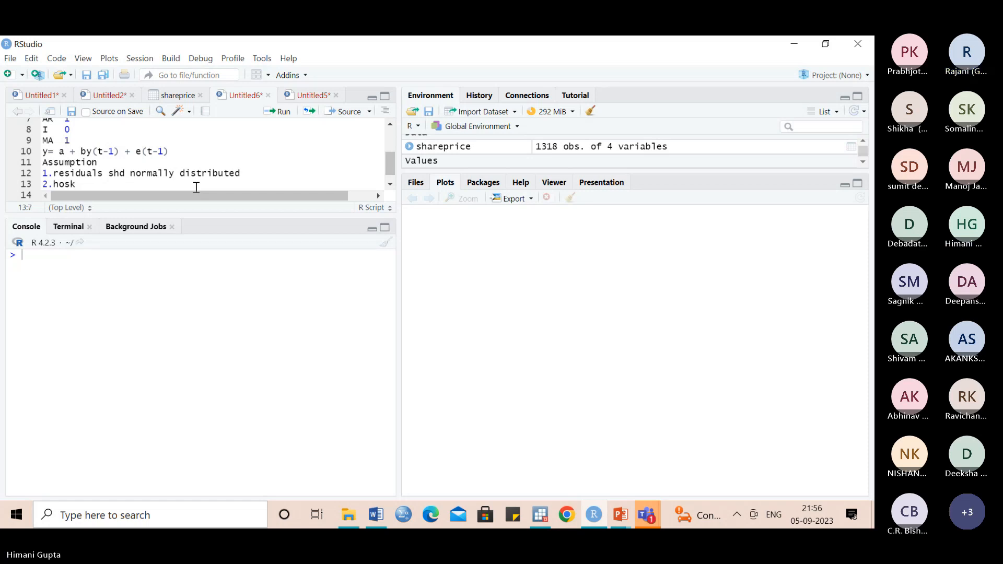
pyautogui.press('BackSpace')
pyautogui.write('cadecity')
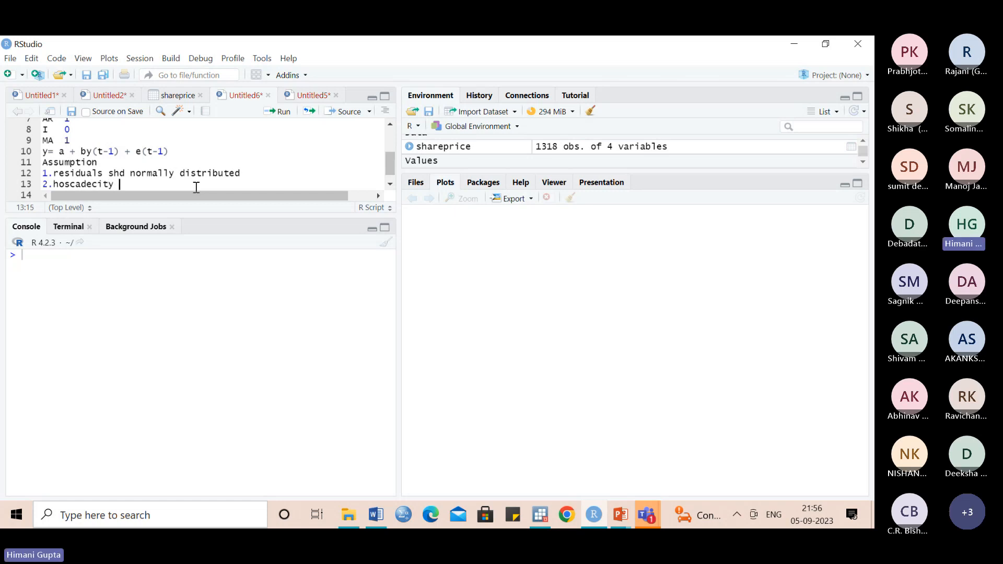
pyautogui.press('BackSpace')
pyautogui.press('BackSpace')
pyautogui.press('BackSpace')
pyautogui.press('BackSpace')
pyautogui.press('BackSpace')
pyautogui.press('BackSpace')
pyautogui.press('BackSpace')
pyautogui.press('BackSpace')
pyautogui.press('BackSpace')
pyautogui.press('BackSpace')
pyautogui.write('mosk')
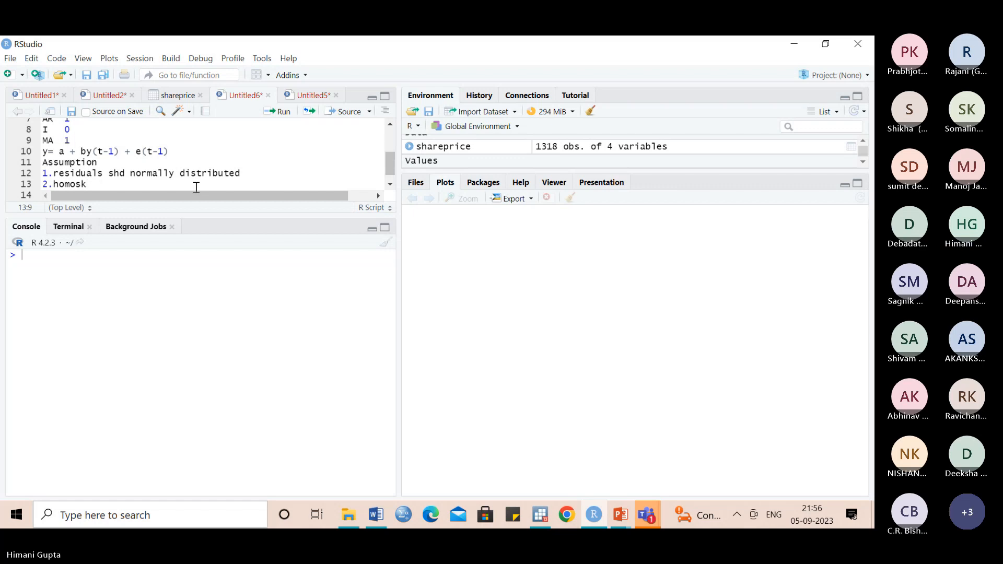
pyautogui.write('edacity')
# - Start a new line numbered 3 and append "-no need" to the homoskedacity assumption
pyautogui.press('Return')
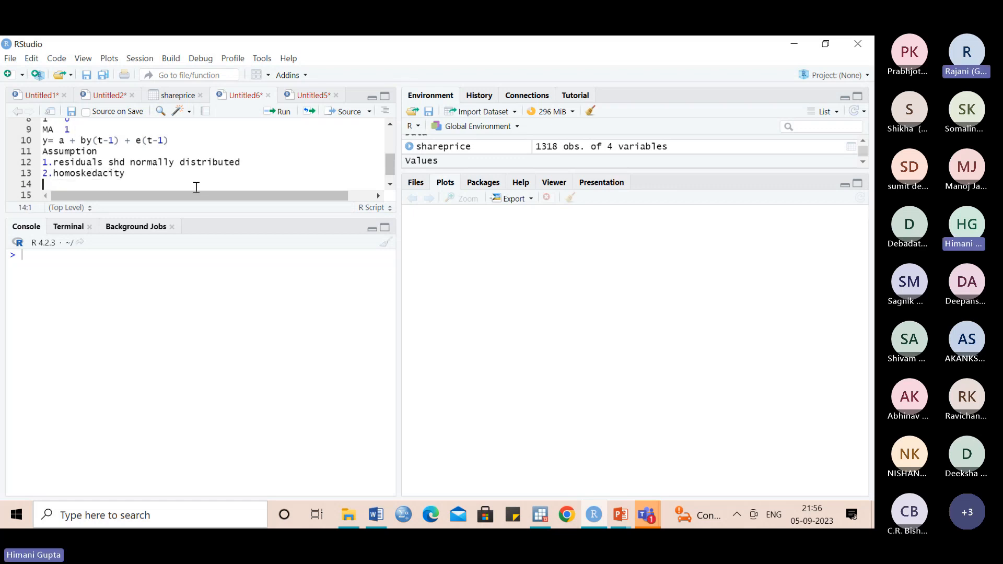
pyautogui.write('3')
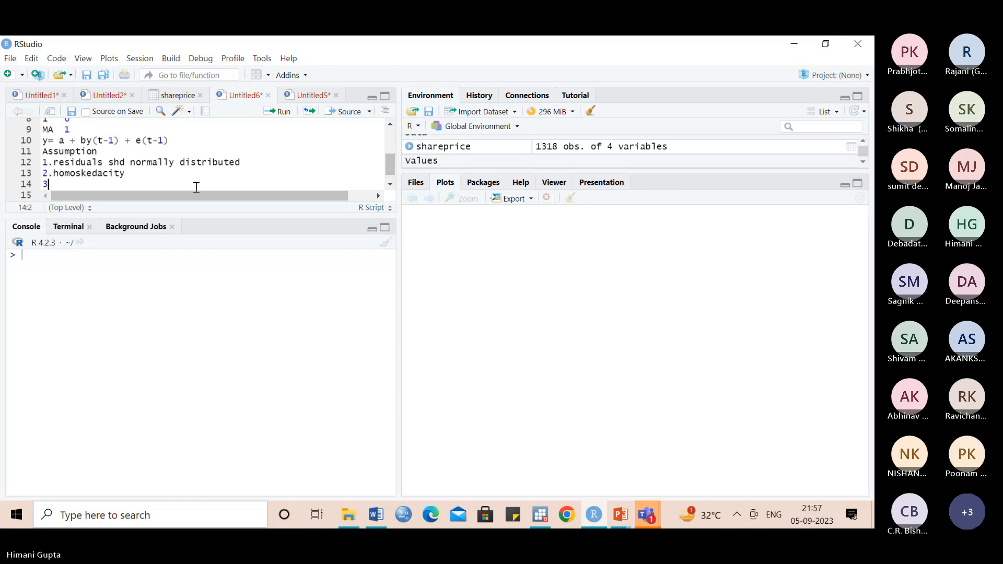
pyautogui.click(141, 175)
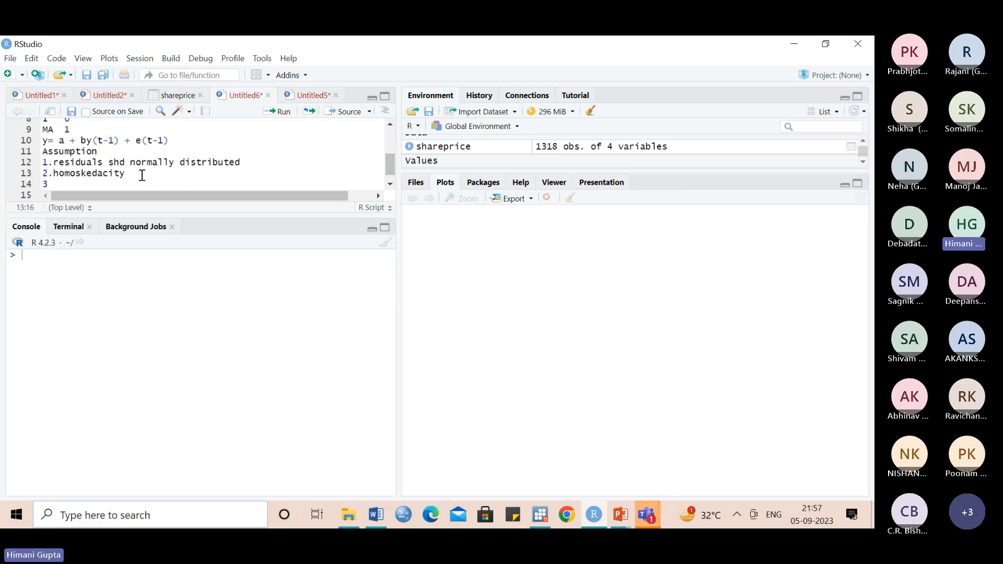
pyautogui.write('-no need')
# - Complete the third assumption line as "3.no autocorrelation"
pyautogui.click(87, 183)
pyautogui.write('.')
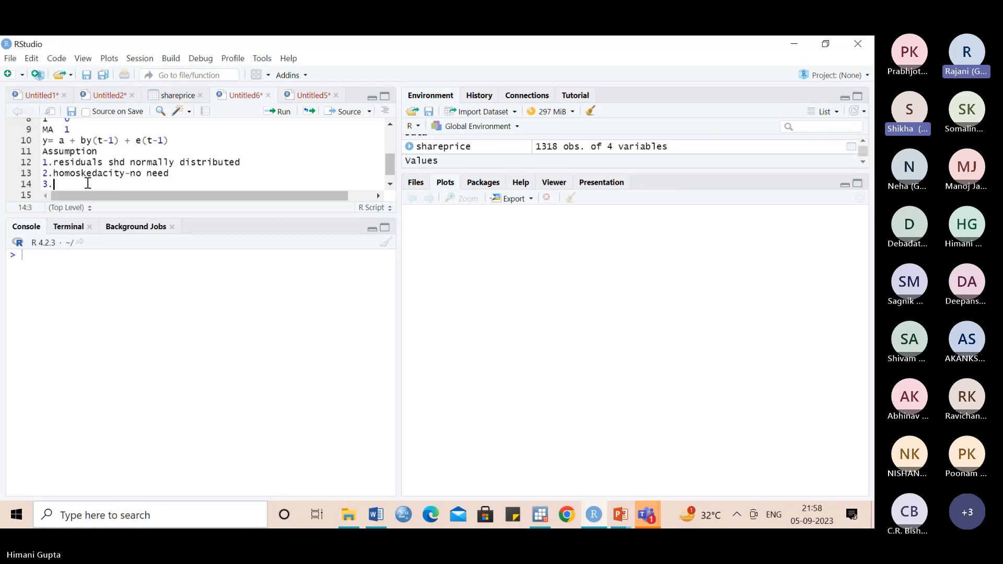
pyautogui.write('a')
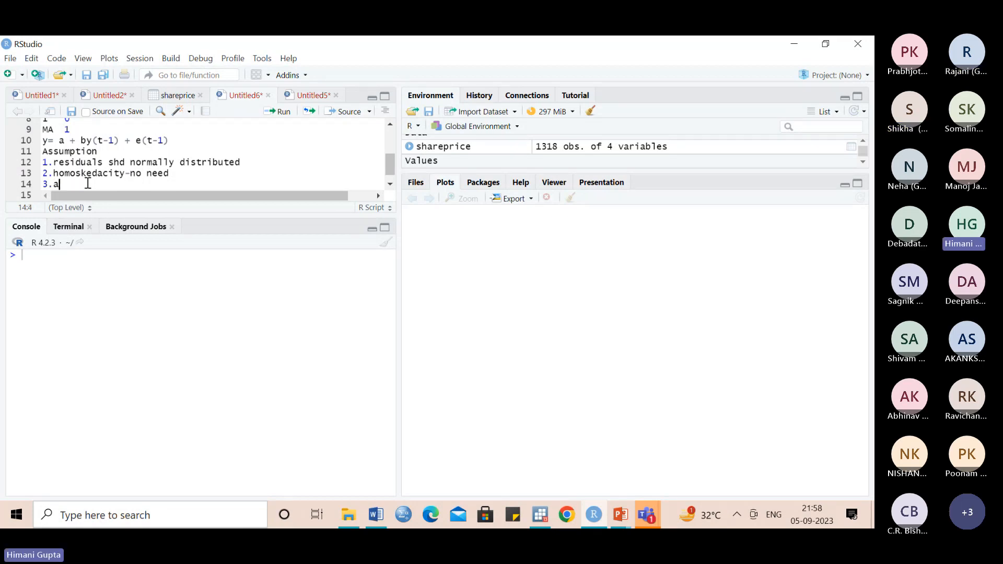
pyautogui.write('o autocorrela')
pyautogui.write('tion')
# - Add the fourth assumption, "4.no multicollinearity", on a new line below the autocorrelation assumption
pyautogui.press('Return')
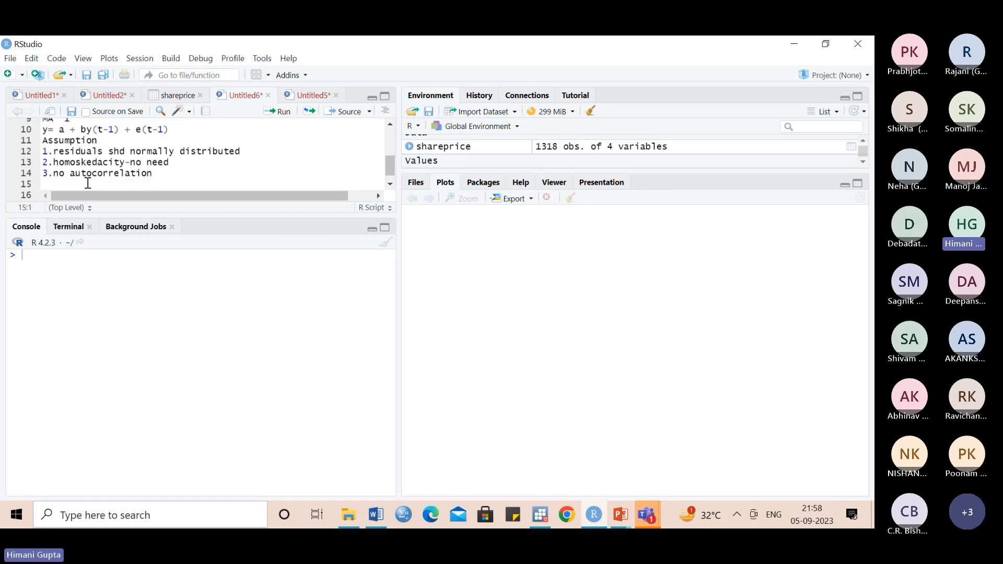
pyautogui.write('4.')
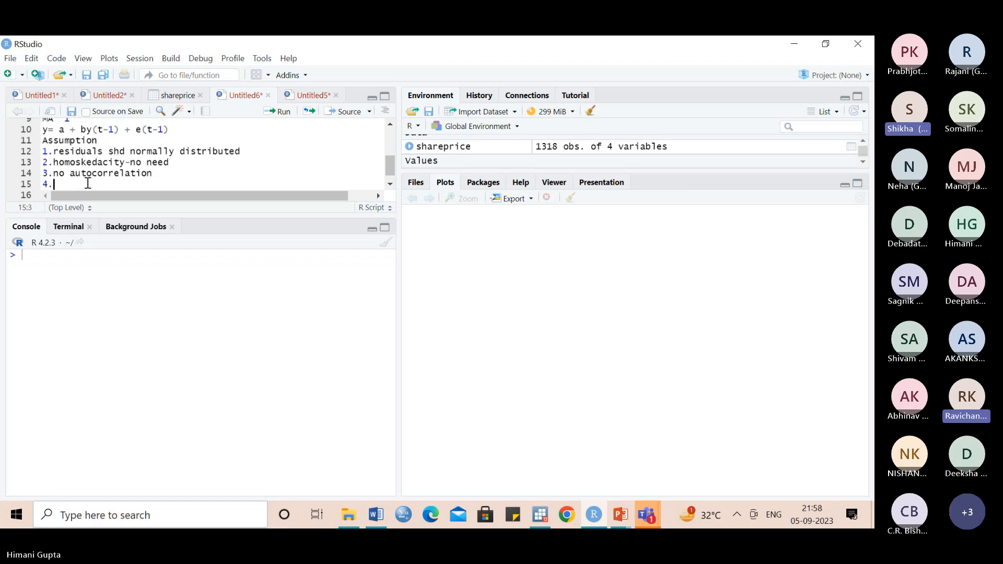
pyautogui.write('no m')
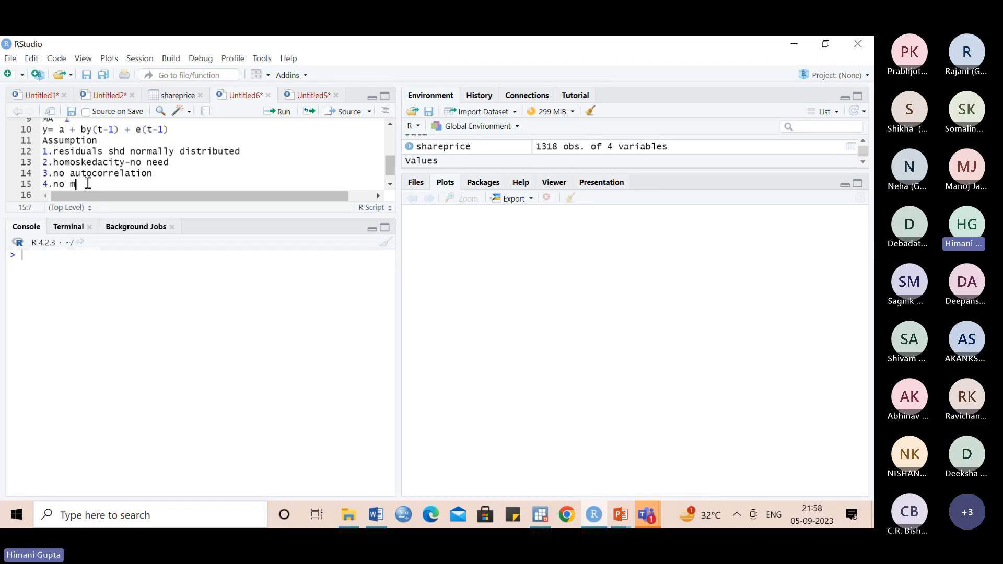
pyautogui.write('ultic')
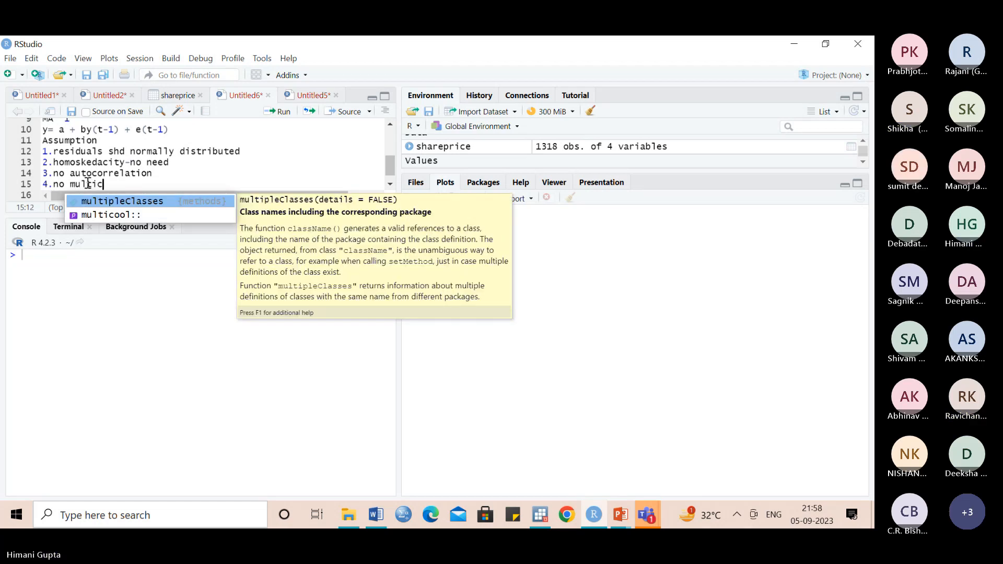
pyautogui.write('ol')
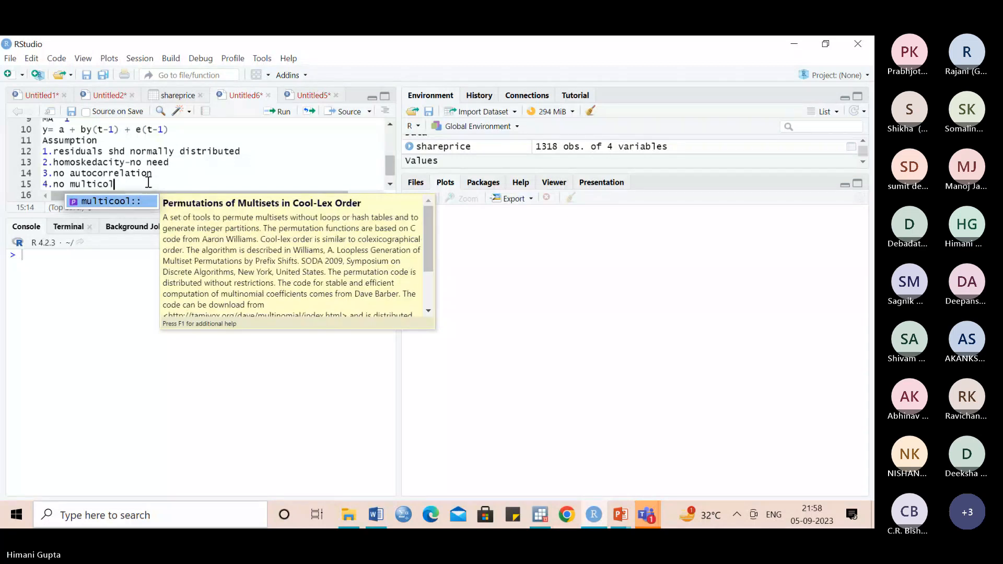
pyautogui.write('linearity')
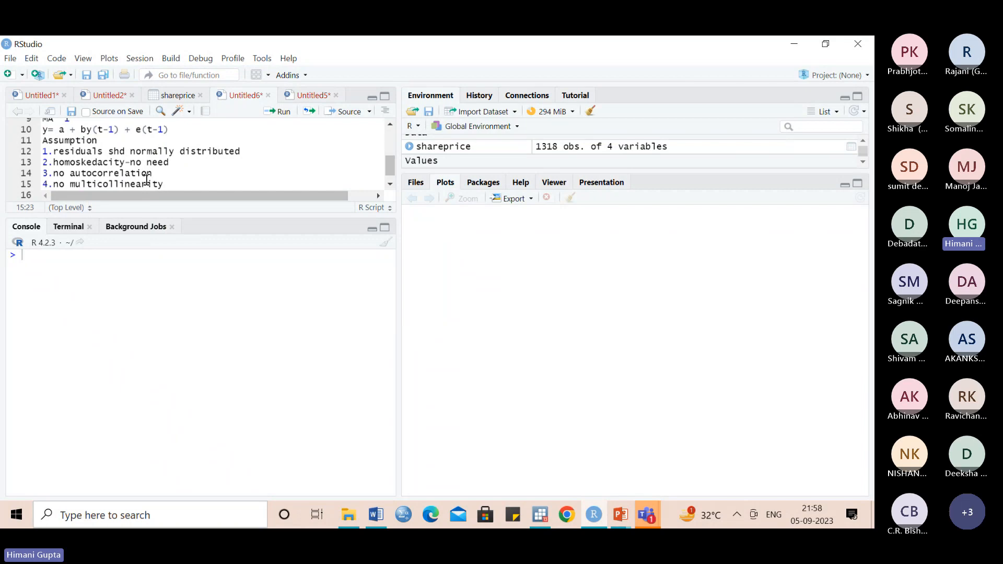
pyautogui.write('-')
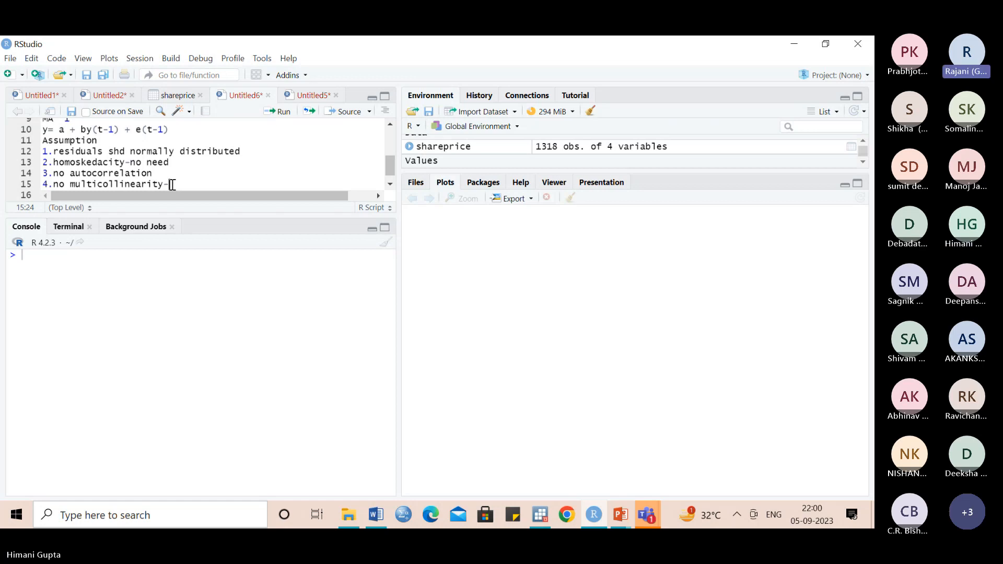
# - Append "-no Need" to the multicollinearity assumption, removing the unwanted NextMethod autocompletion
pyautogui.write('rity-n')
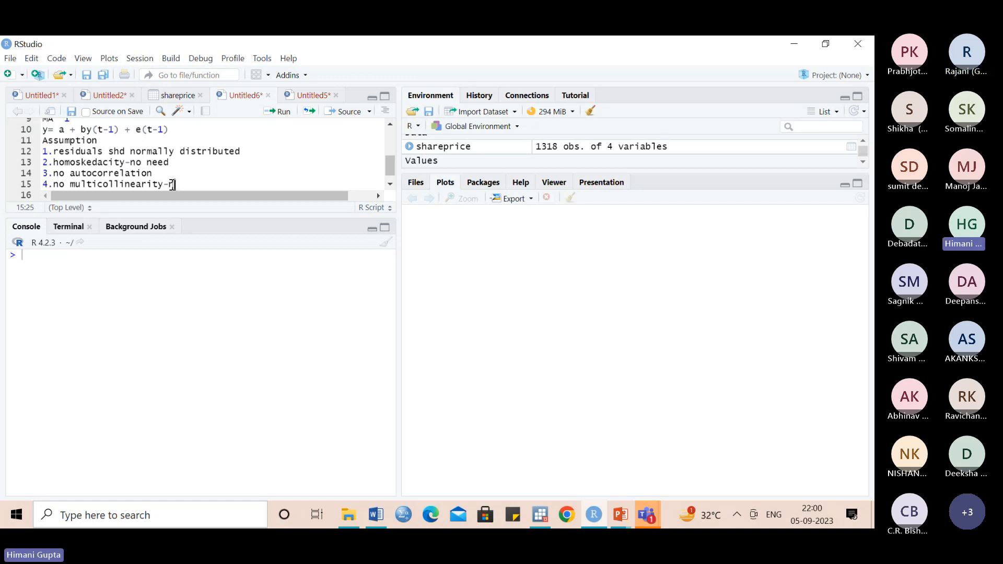
pyautogui.write('o need')
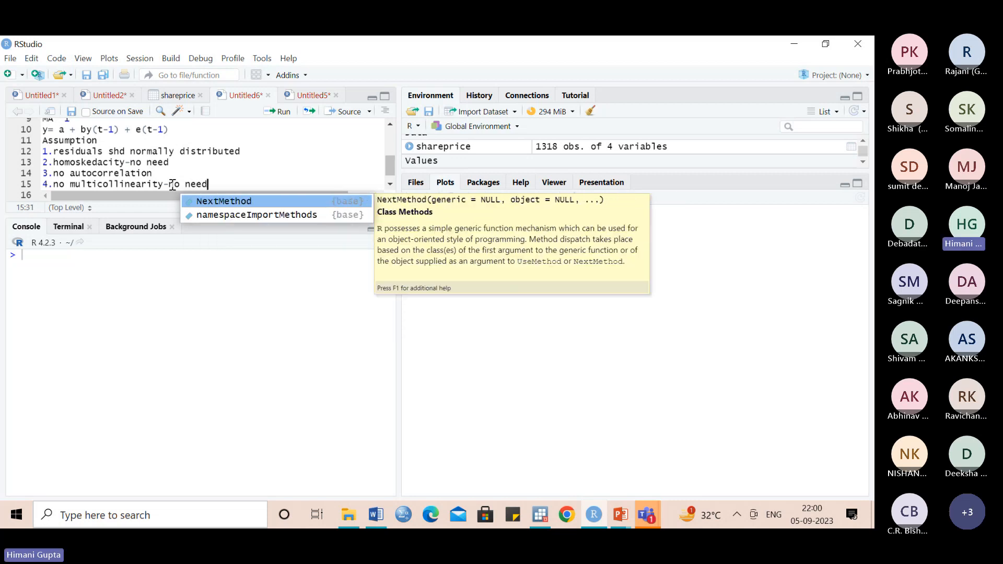
pyautogui.press('Return')
pyautogui.press('BackSpace')
pyautogui.press('BackSpace')
pyautogui.press('BackSpace')
pyautogui.press('BackSpace')
pyautogui.press('BackSpace')
pyautogui.press('BackSpace')
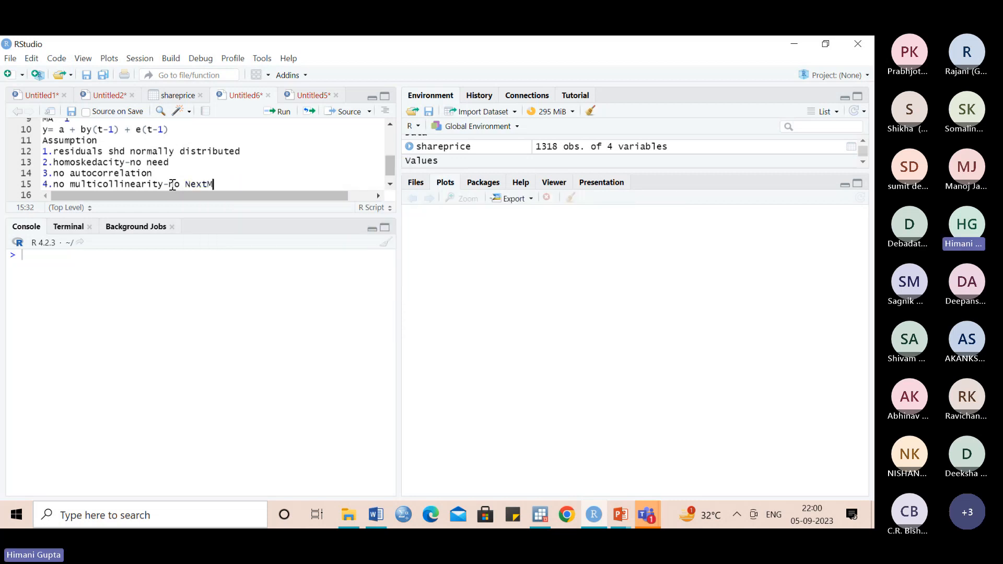
pyautogui.press('BackSpace')
pyautogui.press('BackSpace')
pyautogui.press('BackSpace')
pyautogui.press('BackSpace')
pyautogui.write('eed')
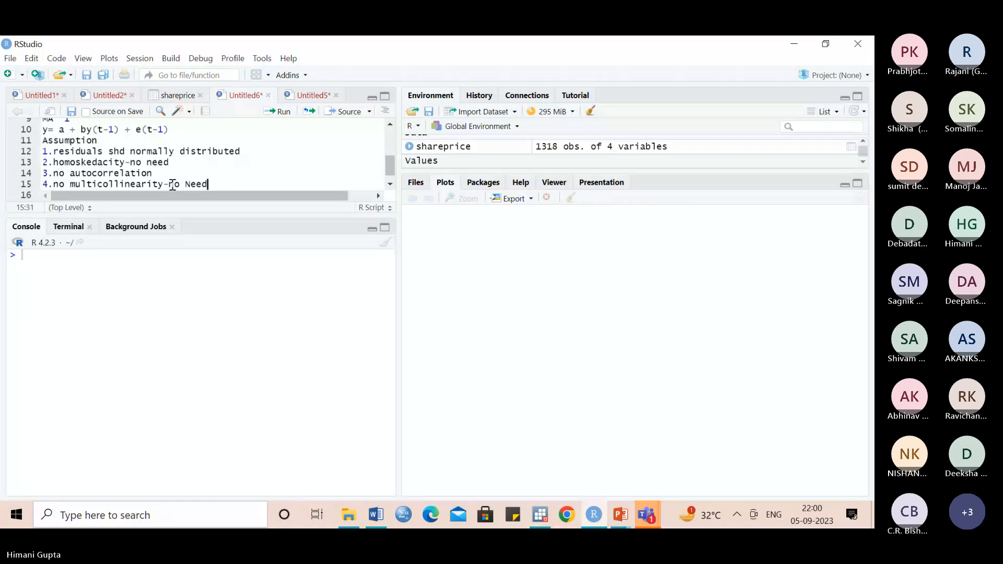
# - Add the fifth assumption, "5. Zero mean of residuals", on a new line below the multicollinearity assumption
pyautogui.press('Return')
pyautogui.write('5.')
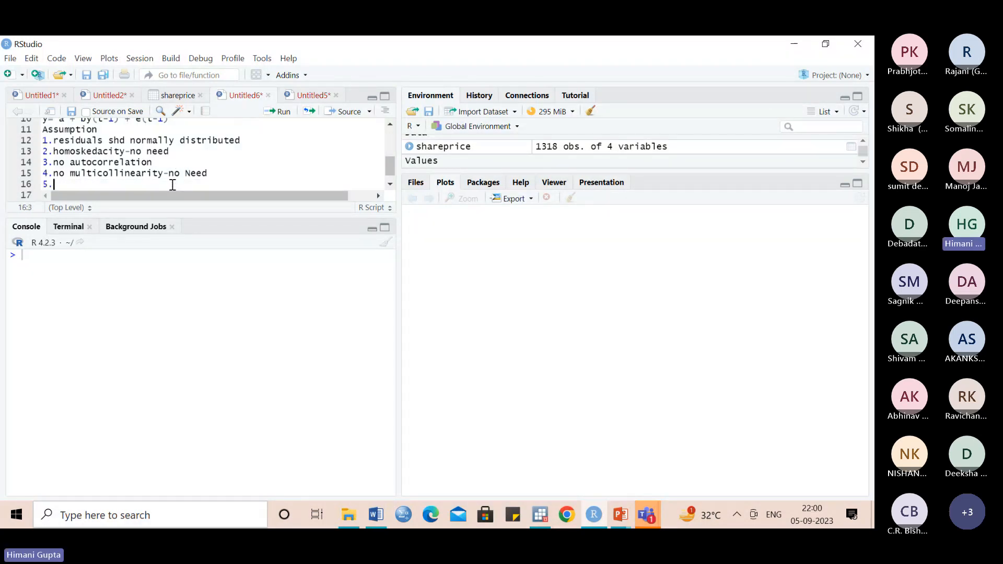
pyautogui.write(' Zero mean')
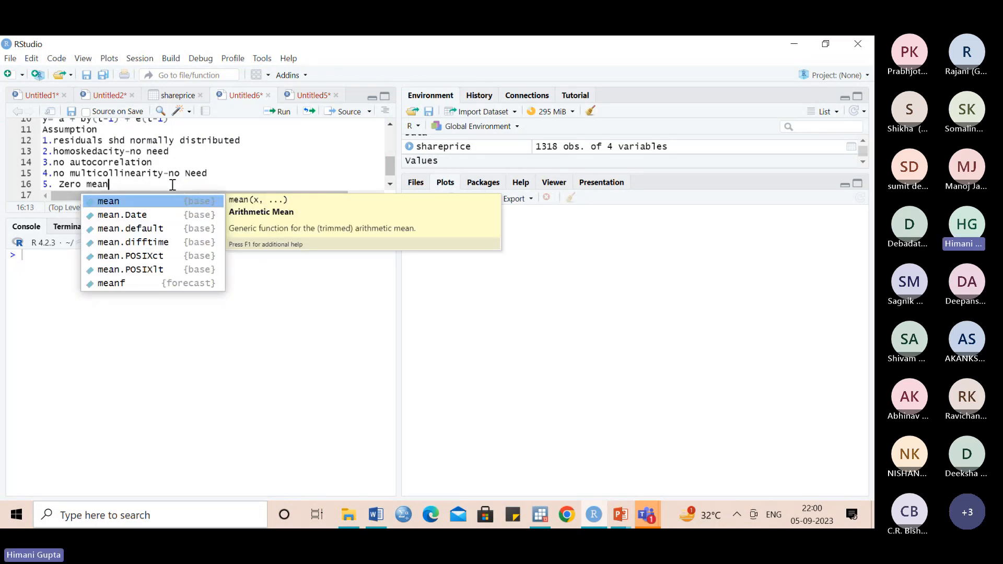
pyautogui.write(' of resi')
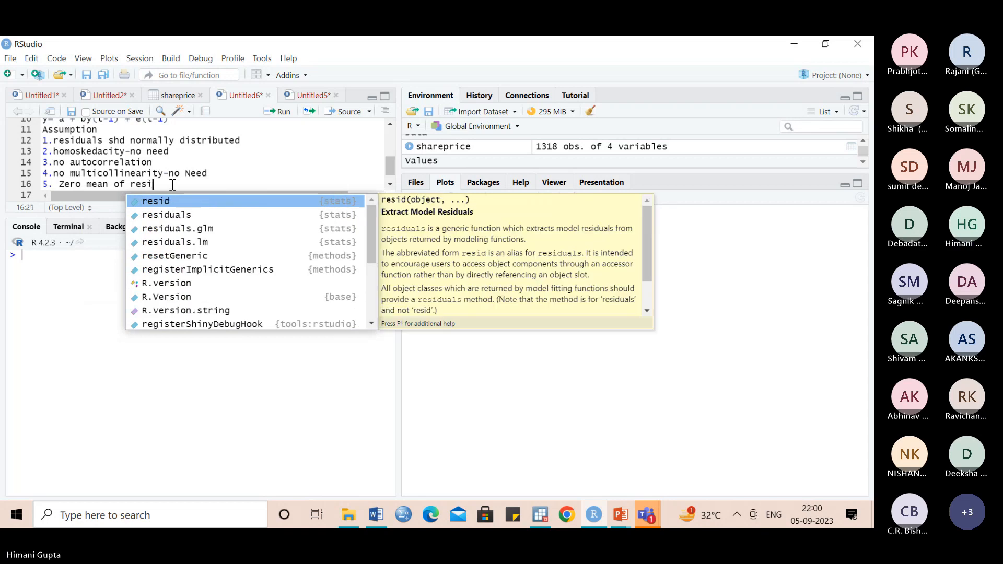
pyautogui.write('duals')
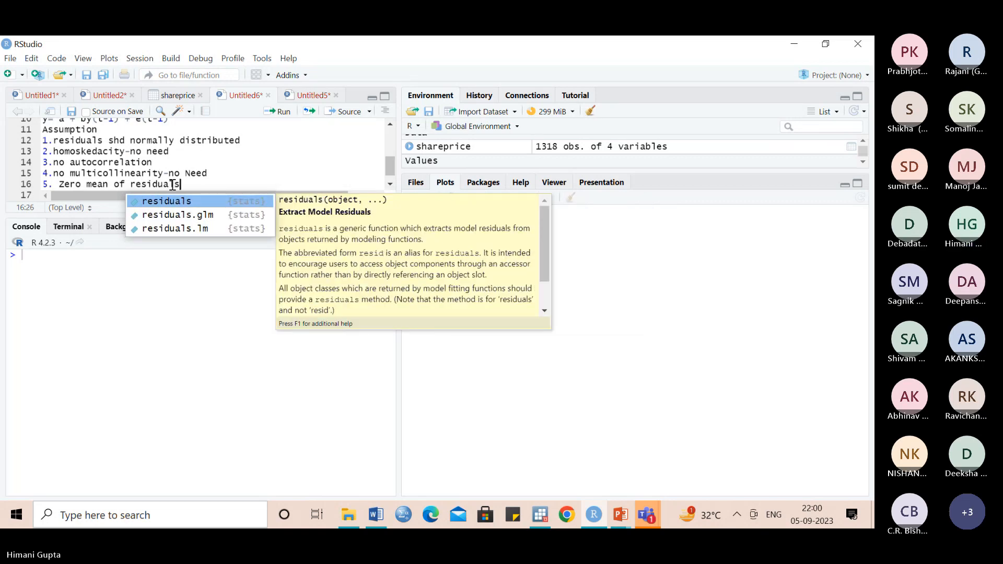
# - Add the sixth assumption, "6. IID for residuals", on a new line below the zero-mean assumption
pyautogui.press('Escape')
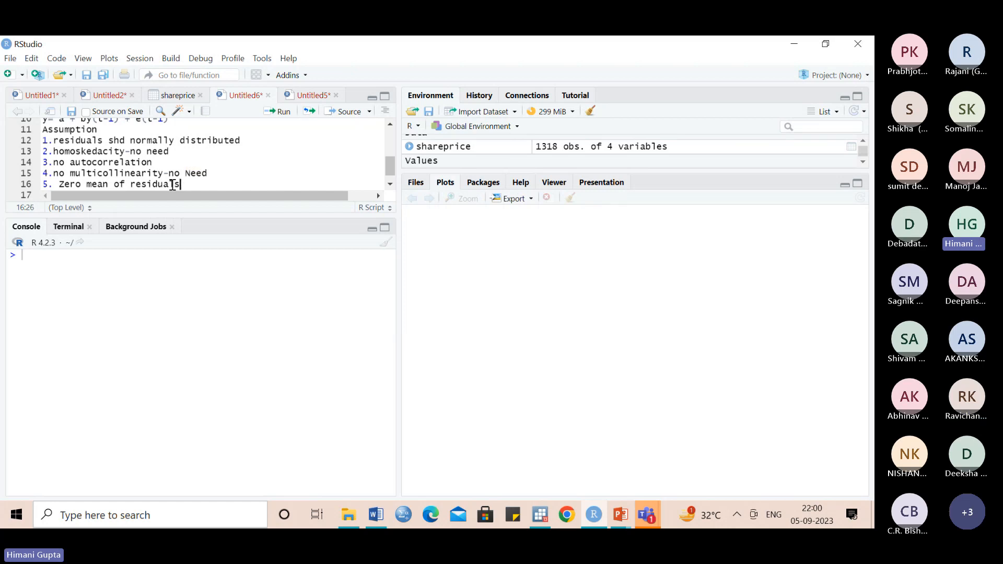
pyautogui.press('Return')
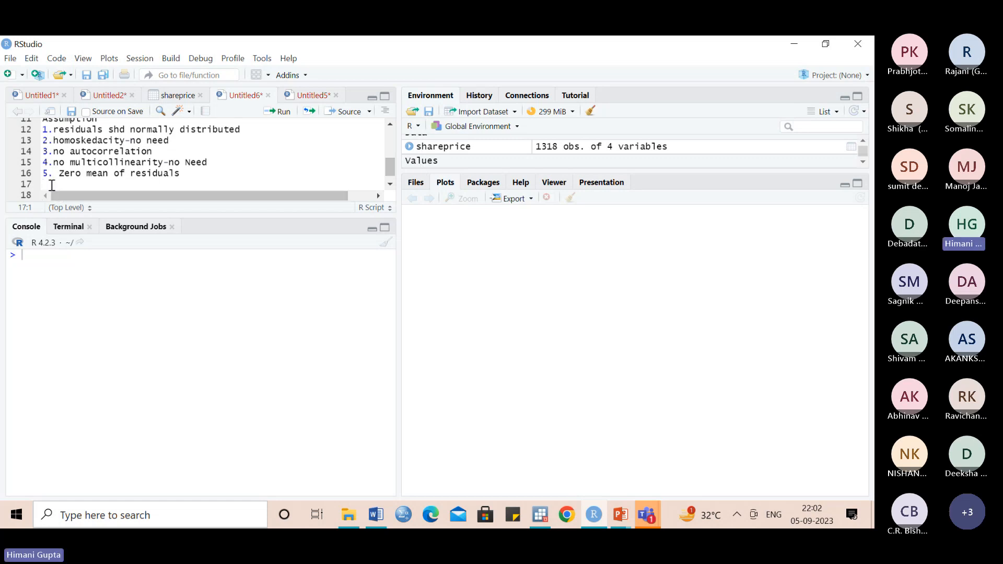
pyautogui.write('6. I')
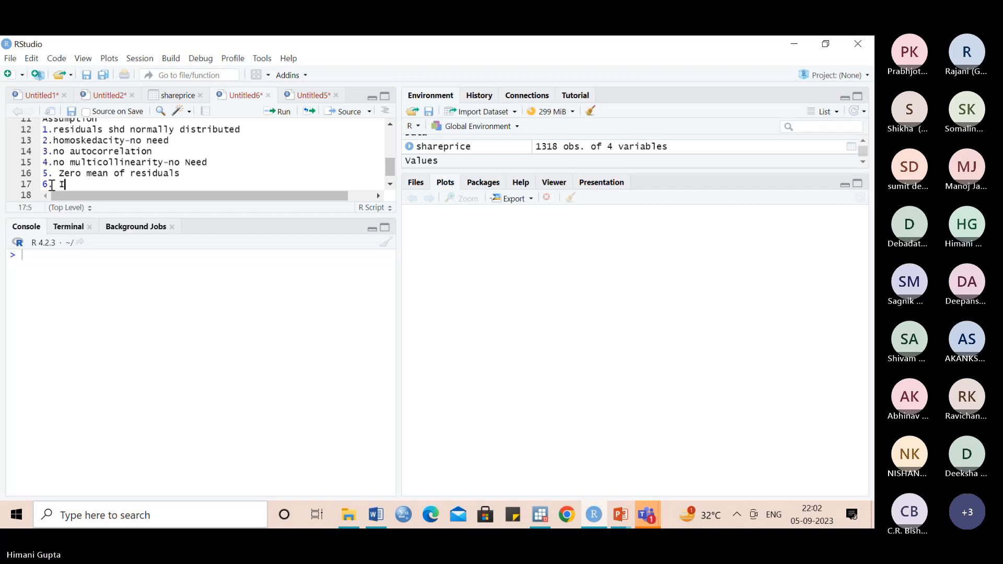
pyautogui.write('ID for residuals')
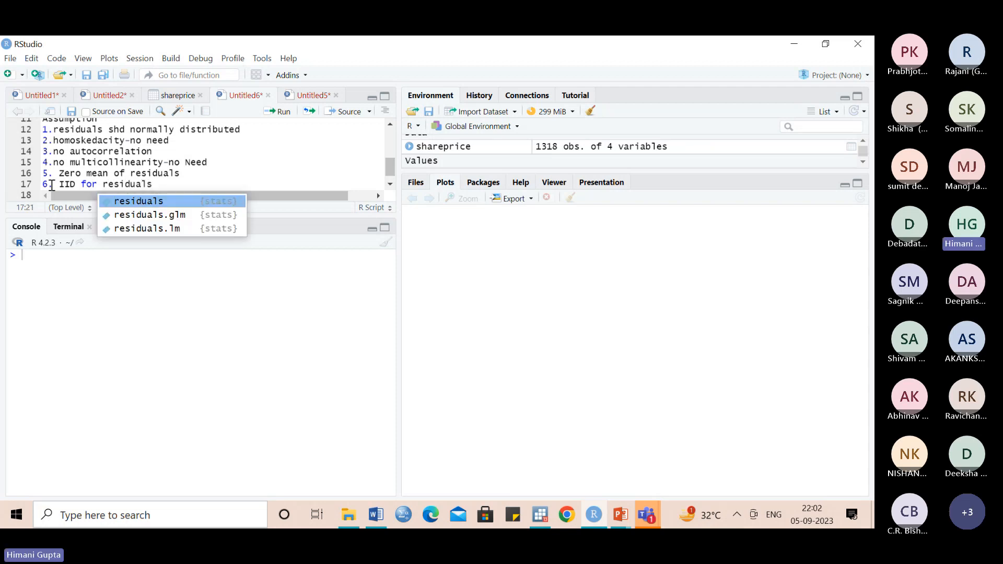
# - Insert "/white noise" directly after "IID" in the sixth assumption
pyautogui.click(77, 184)
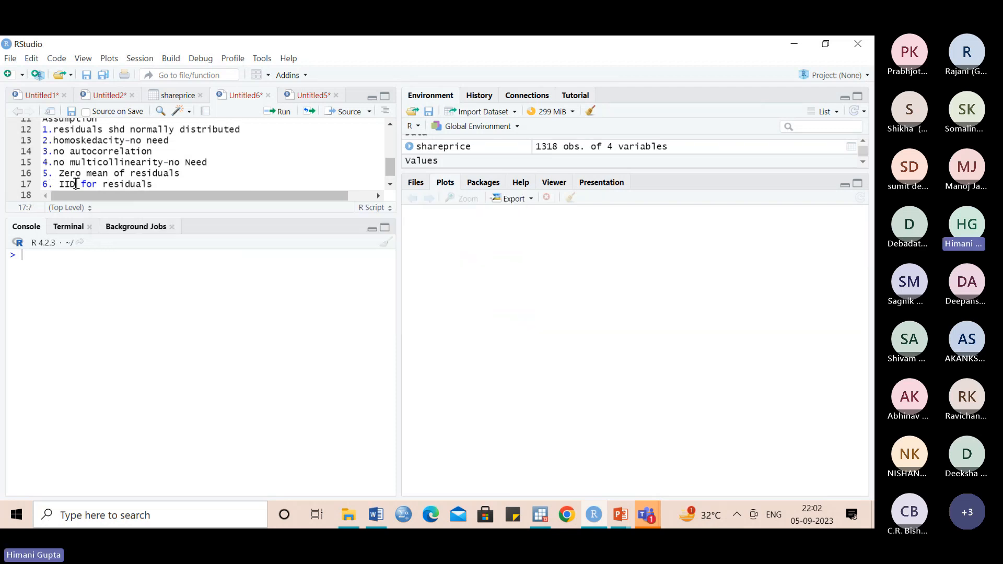
pyautogui.write('/')
pyautogui.write('white n')
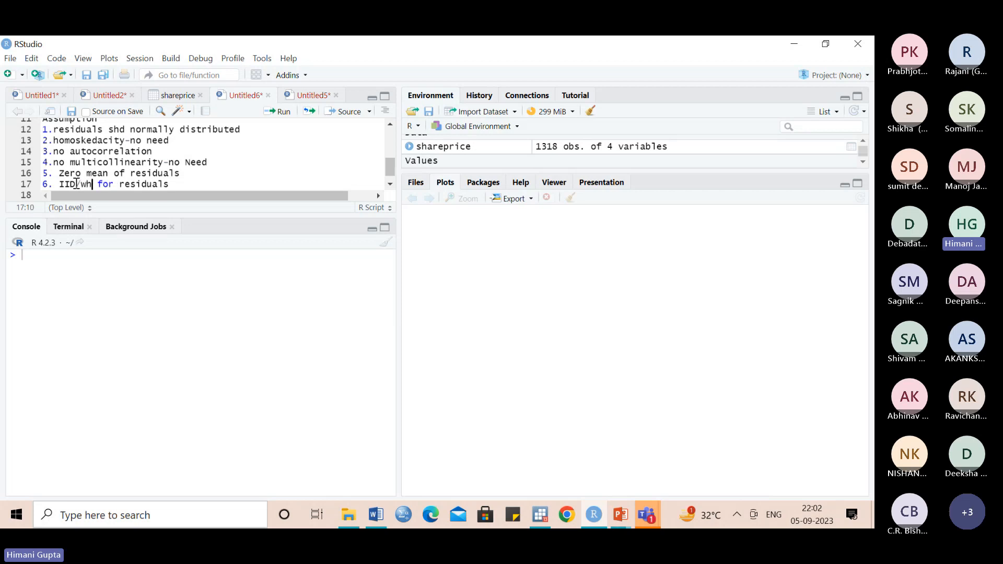
pyautogui.write('oise')
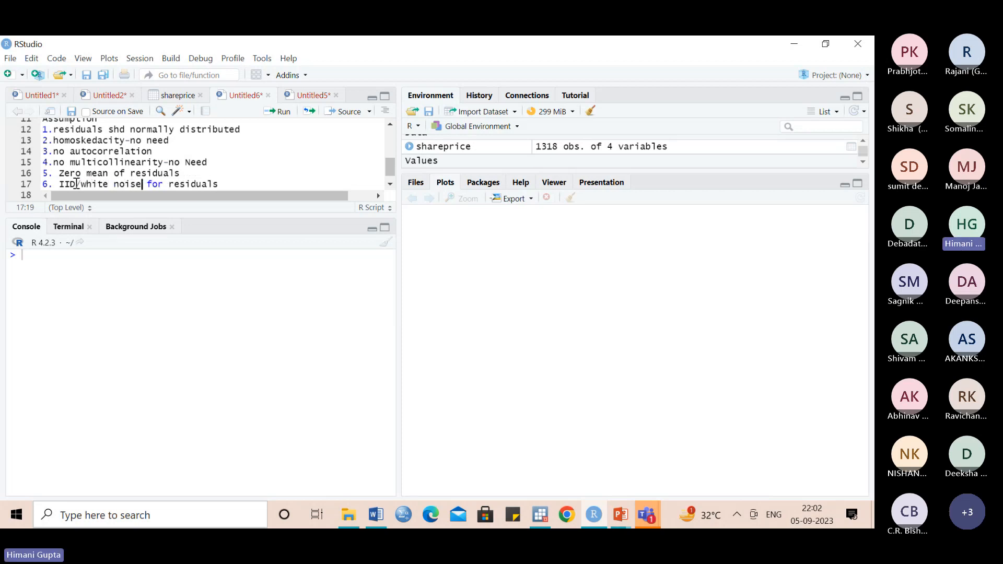
pyautogui.click(221, 185)
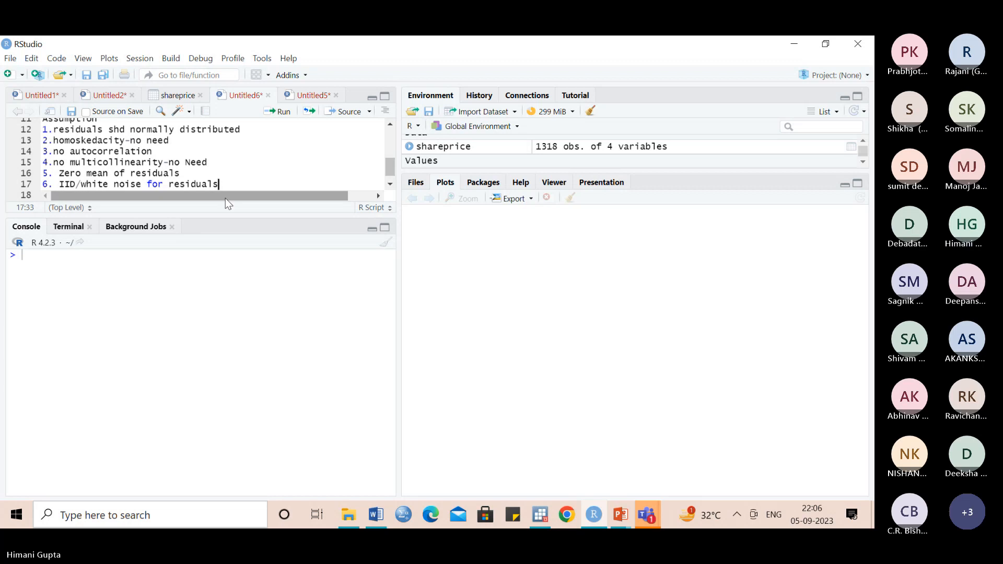
# - Run auto.arima(rn225) in the console to fit the best ARIMA model to the return series
pyautogui.click(97, 263)
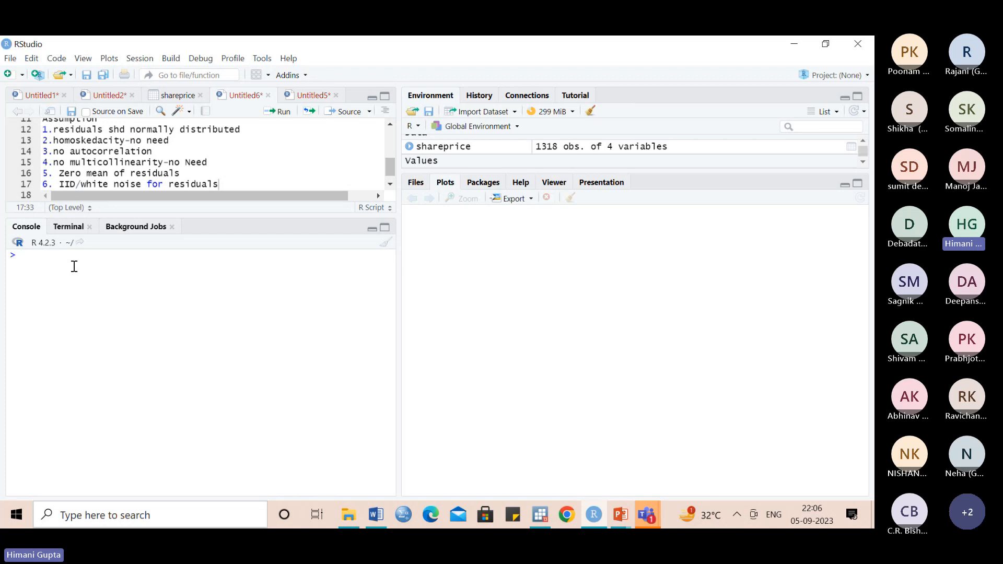
pyautogui.write('auto.')
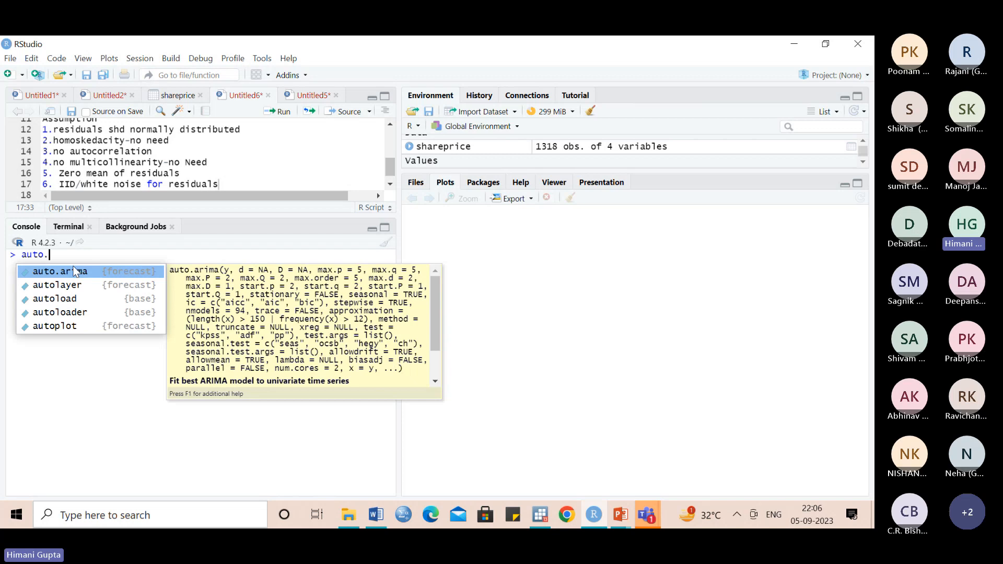
pyautogui.click(74, 272)
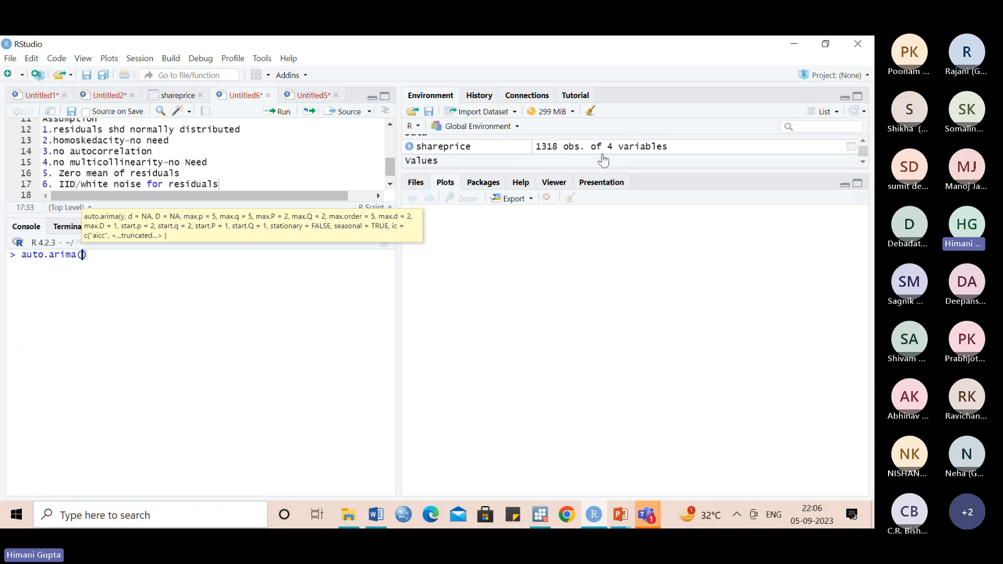
pyautogui.moveTo(600, 172); pyautogui.dragTo(601, 235)
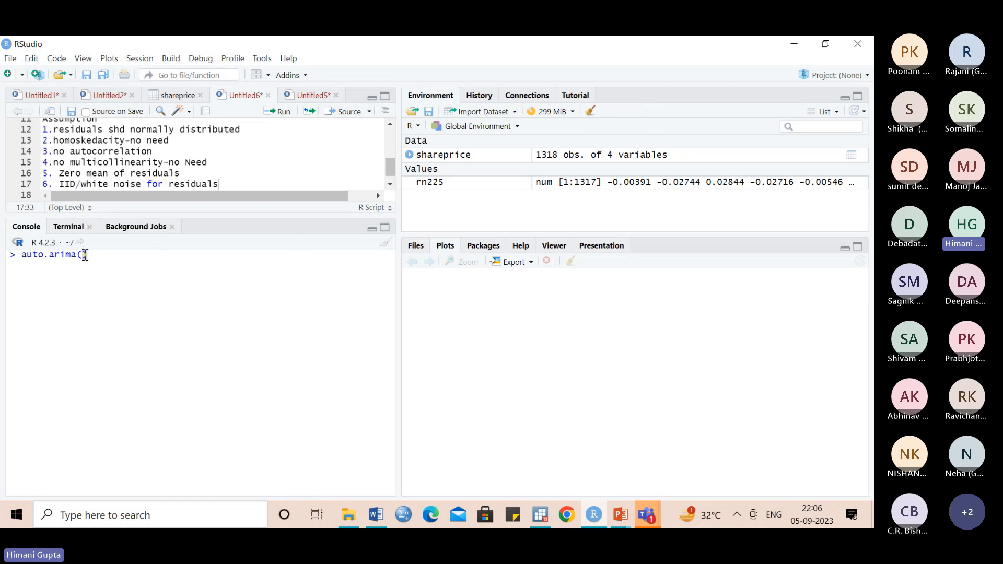
pyautogui.write('rn225')
pyautogui.press('Return')
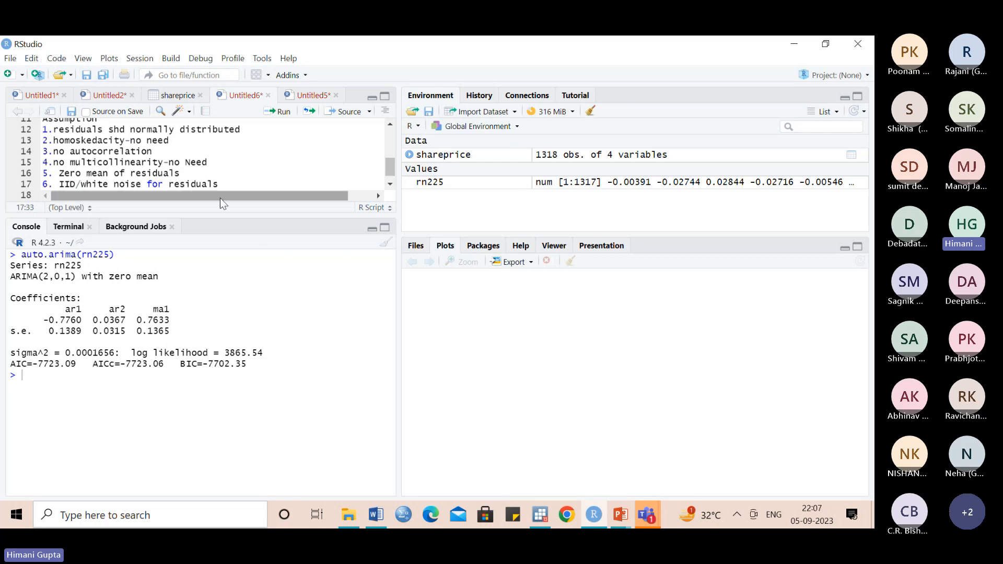
# - Enlarge the script editor's height and add several blank lines below the sixth assumption
pyautogui.moveTo(216, 198); pyautogui.dragTo(215, 312)
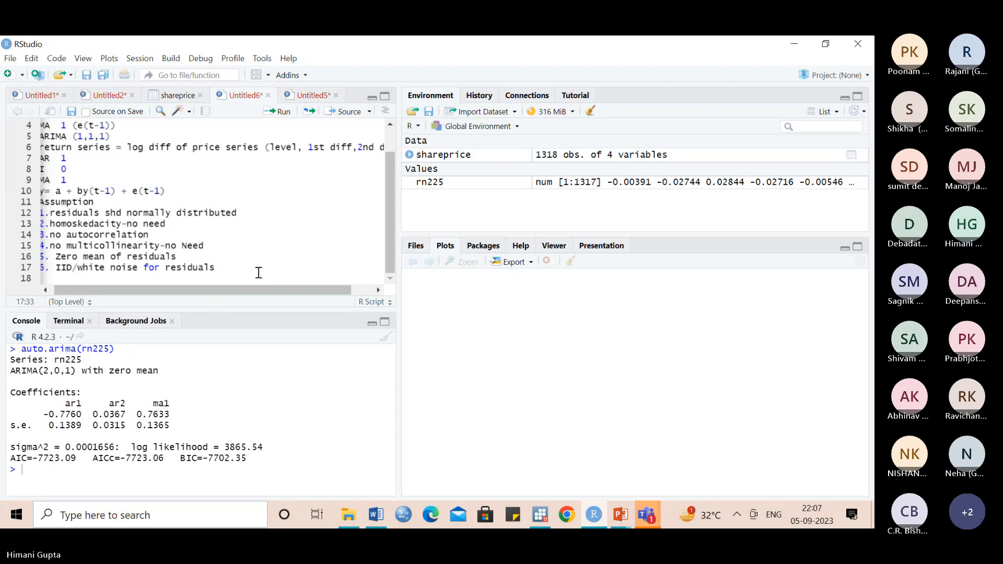
pyautogui.press('Return')
pyautogui.press('Return')
pyautogui.press('Return')
pyautogui.press('Return')
pyautogui.press('Return')
pyautogui.press('Return')
pyautogui.press('Return')
pyautogui.press('Return')
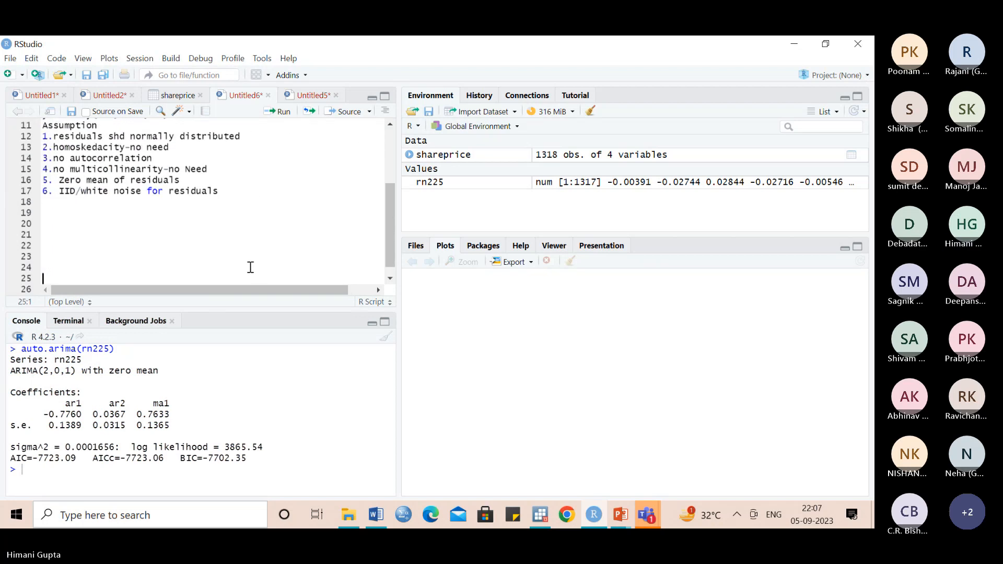
# - List the model selection criteria on line 19 onward as "1. AIC", "2.BIC" and "3. Maximum log likelihood"
pyautogui.click(47, 209)
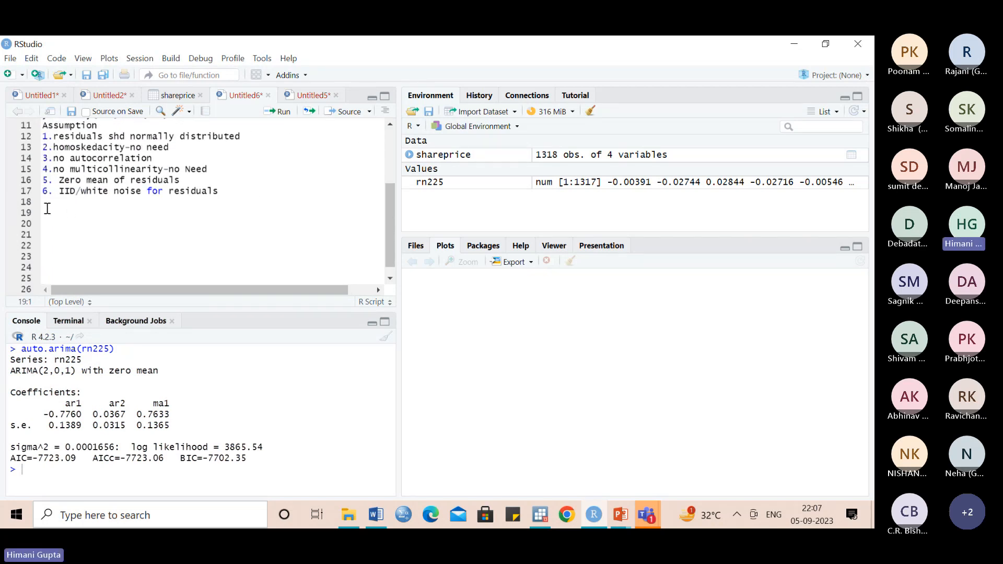
pyautogui.write('1. AIC')
pyautogui.press('Return')
pyautogui.write('2.BIC')
pyautogui.press('Return')
pyautogui.write('3. Maximum')
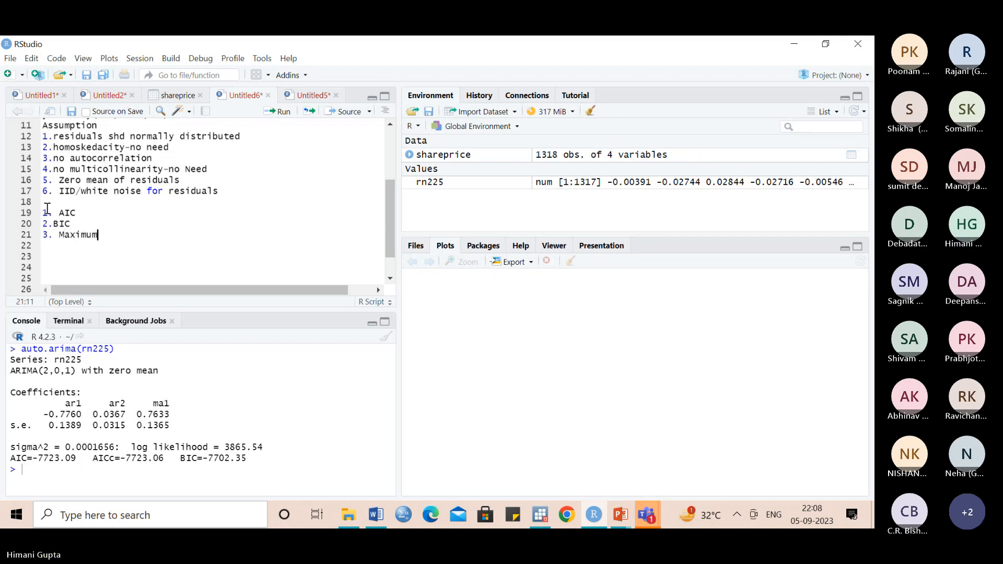
pyautogui.write(' log likelihood')
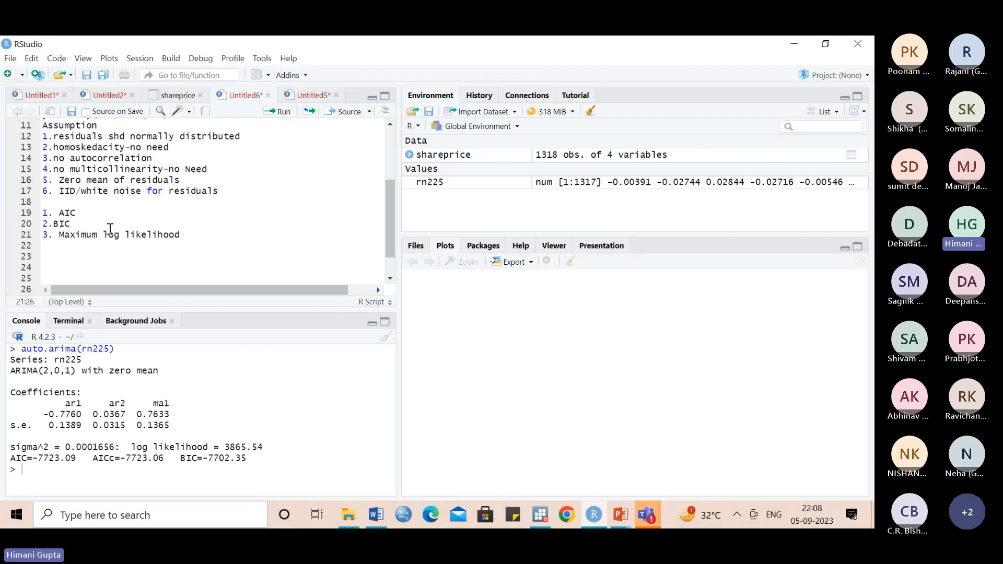
# - Append "- always choose minimum value" to the AIC criterion
pyautogui.click(89, 214)
pyautogui.write('- ')
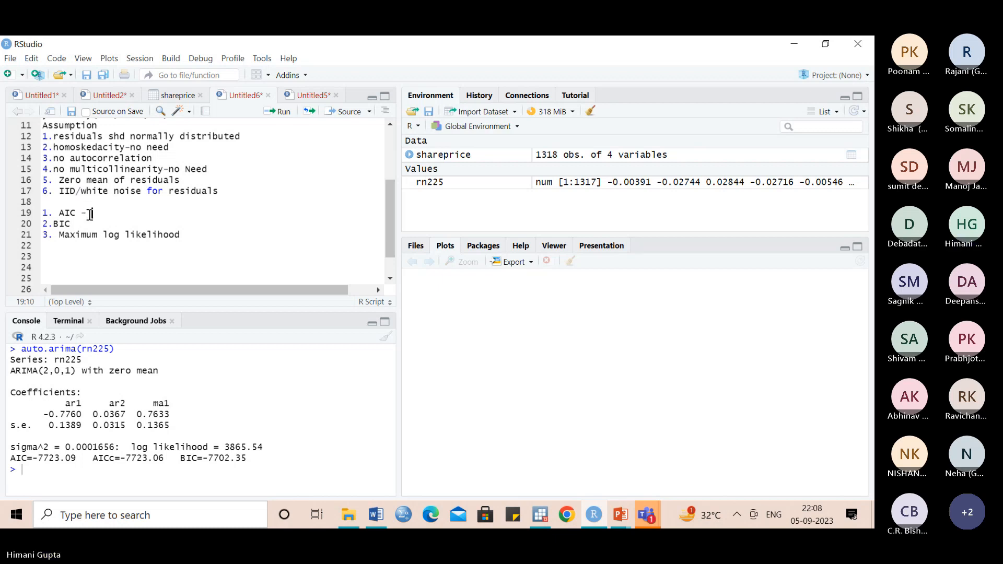
pyautogui.write('always ')
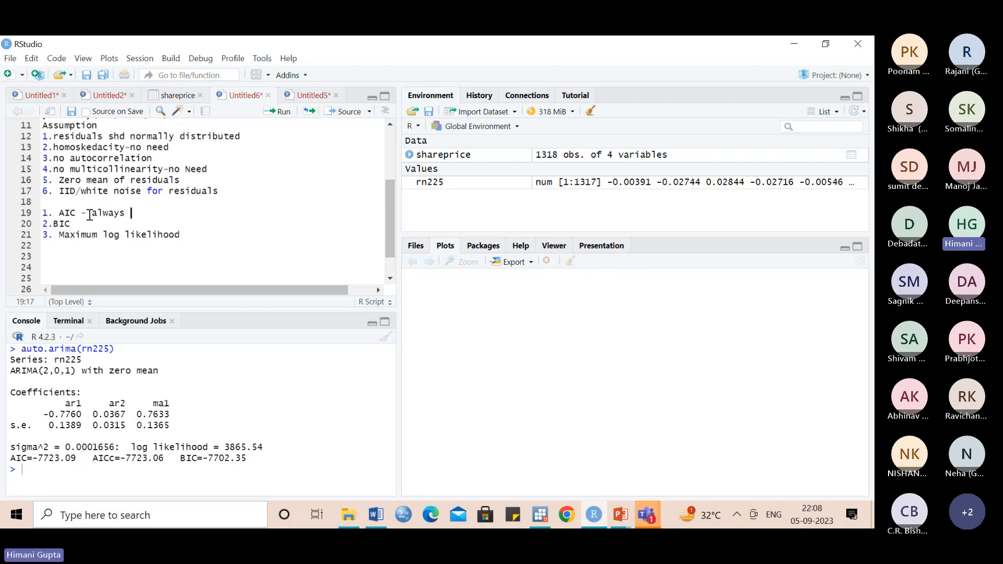
pyautogui.write('choose minimum ')
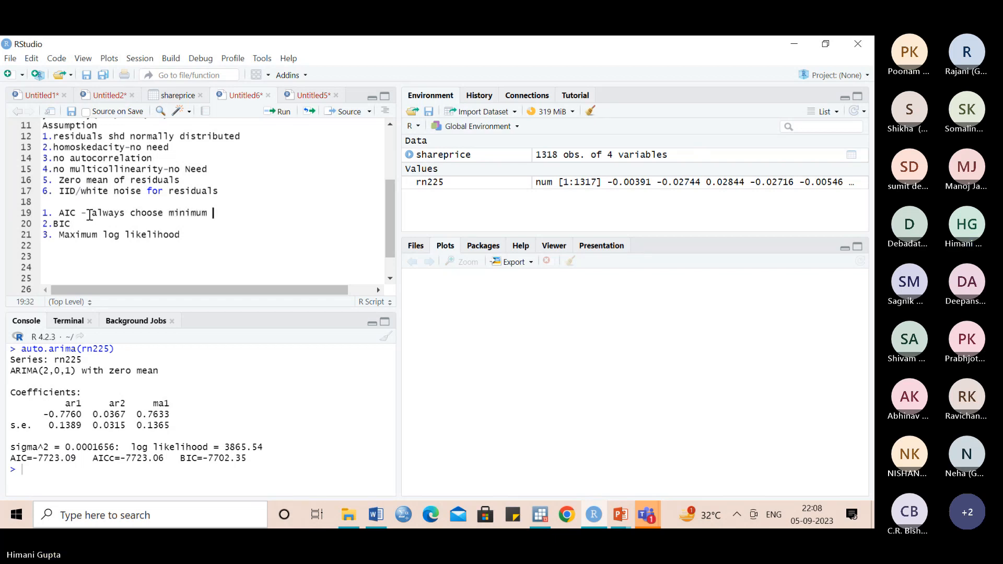
pyautogui.write('value')
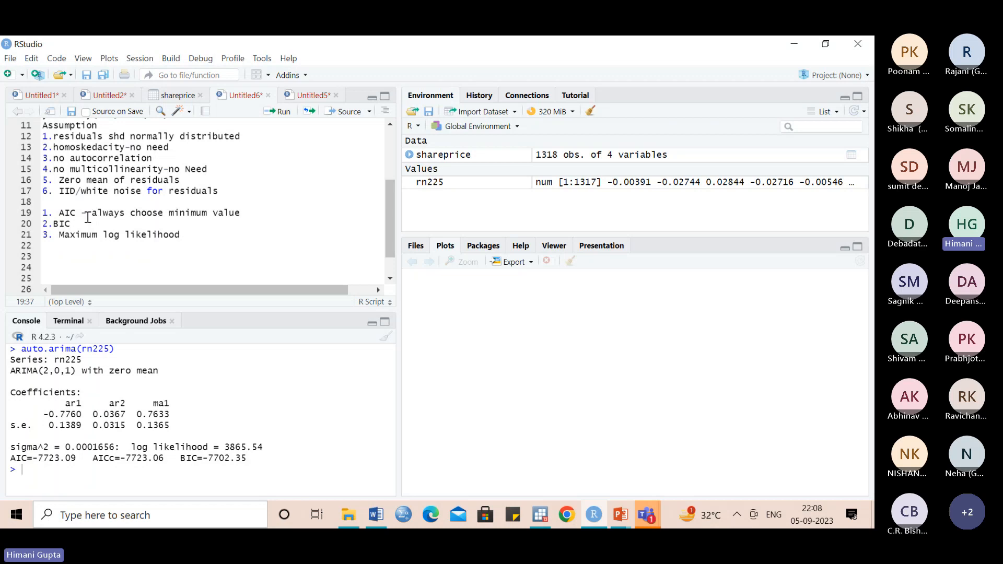
# - Append "- always choose minimum value" to the BIC criterion
pyautogui.click(83, 223)
pyautogui.write('- always choose m')
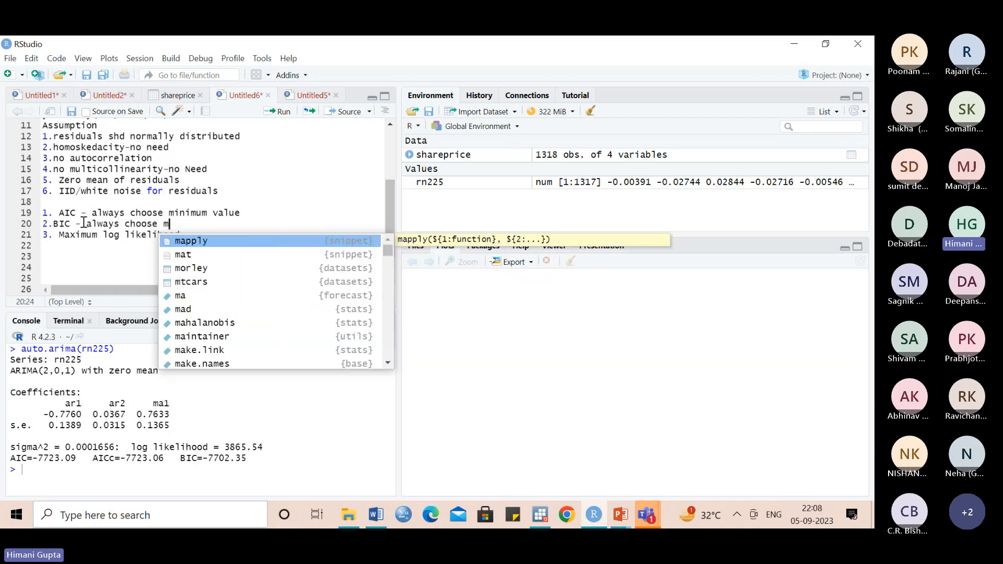
pyautogui.write('inimum v')
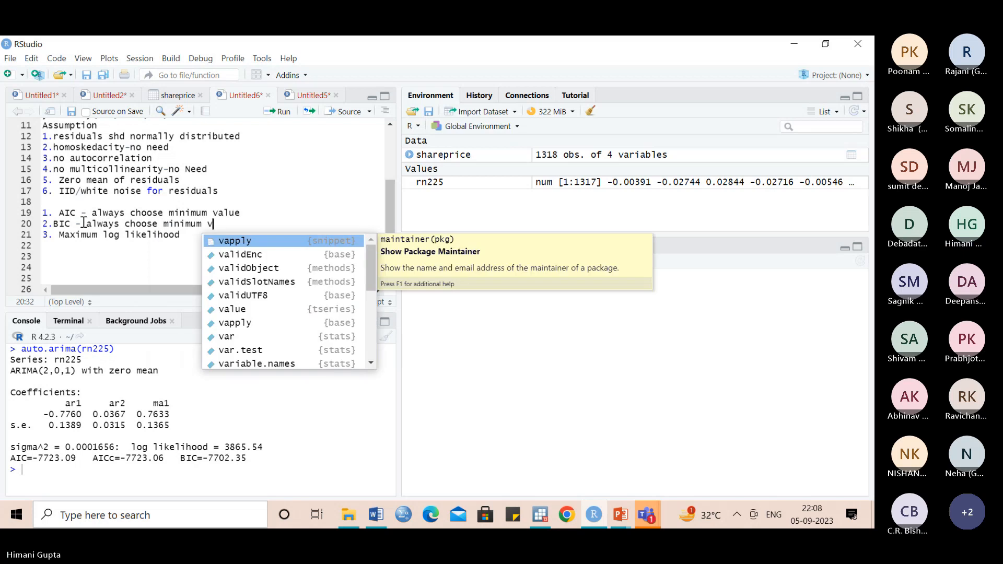
pyautogui.write('alue')
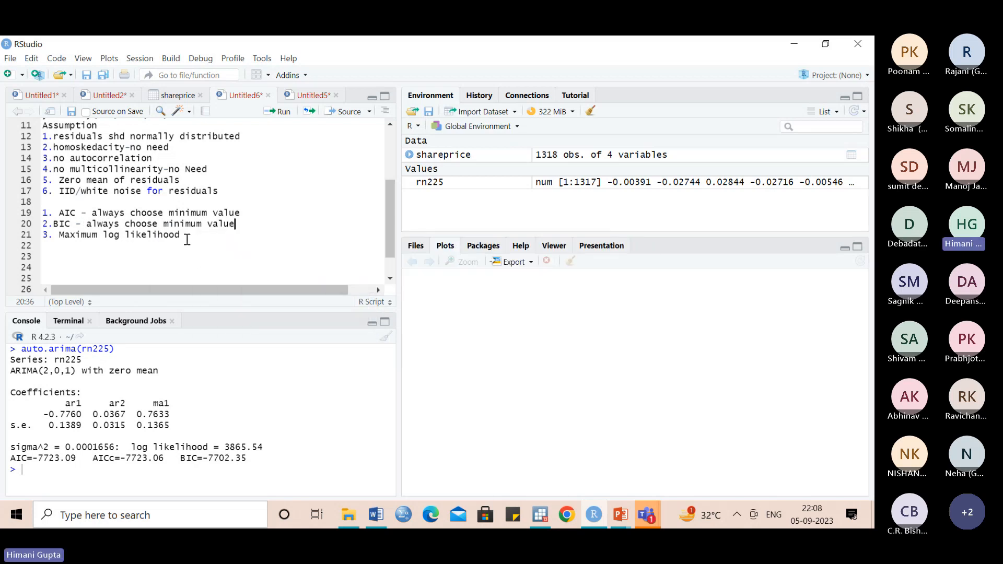
# - Append "- choose maximum value" to the maximum log likelihood criterion
pyautogui.click(190, 238)
pyautogui.write('- choose ')
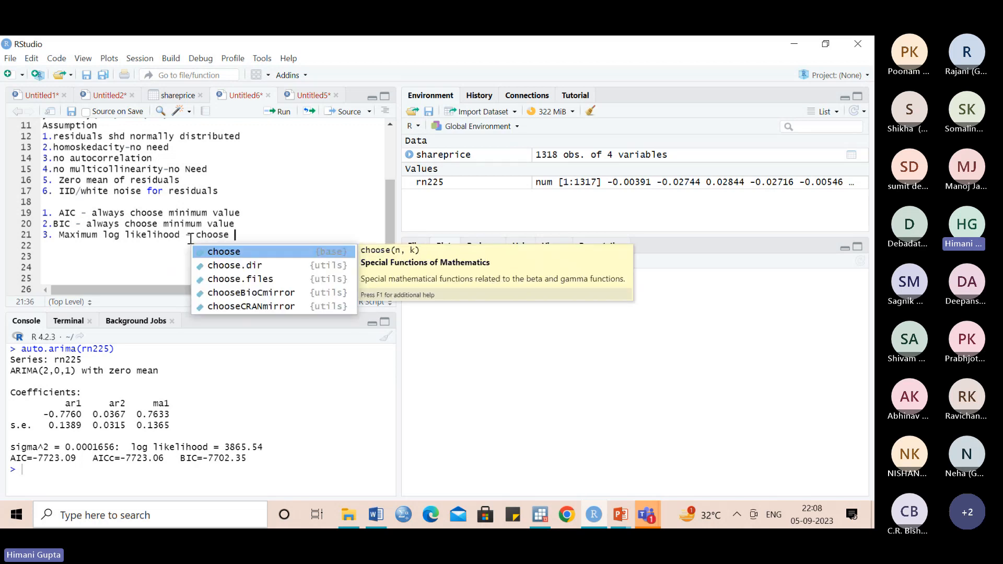
pyautogui.write('maxim')
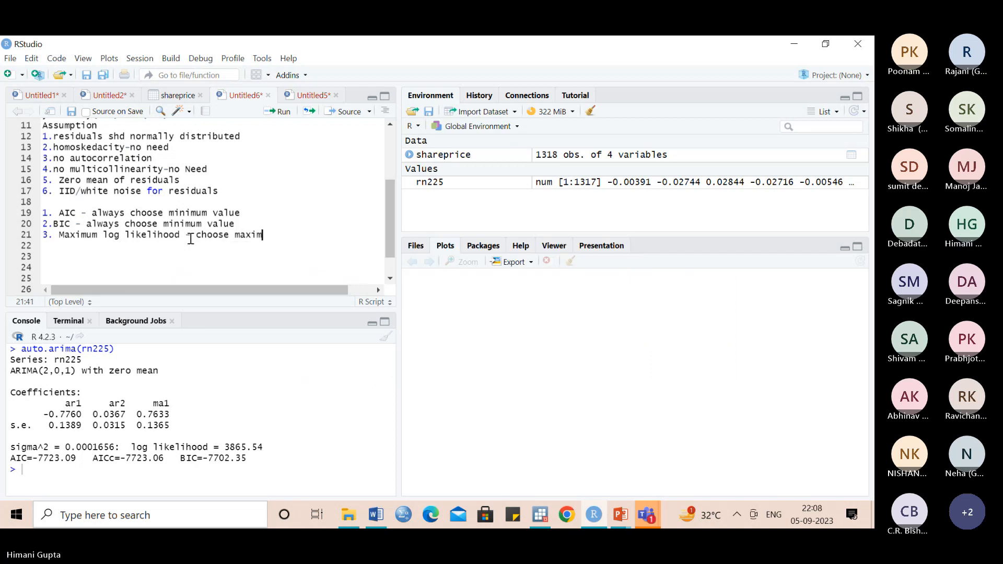
pyautogui.write('um value')
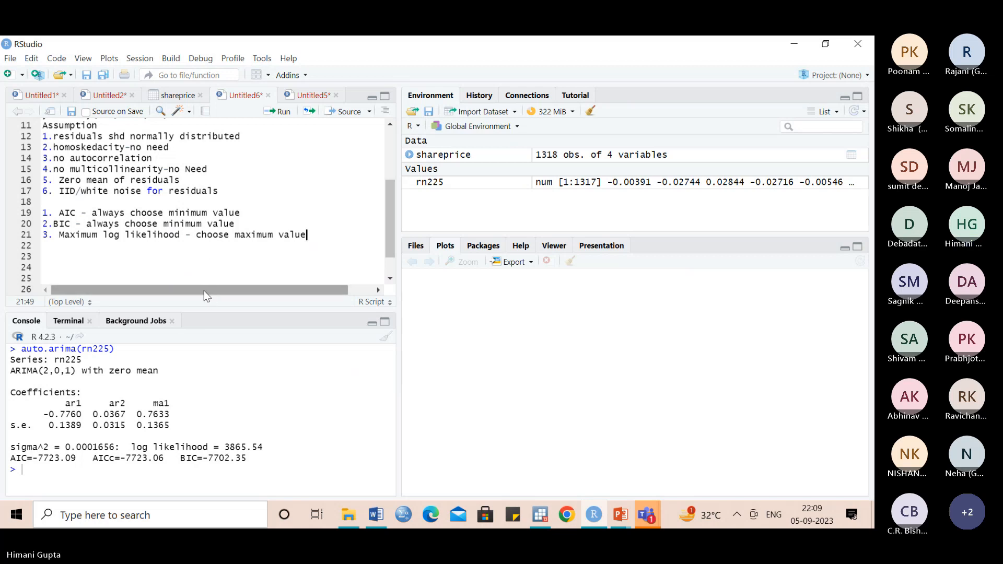
# - Enlarge the console and copy the auto.arima output from the ARIMA model line through the AIC and BIC line
pyautogui.moveTo(206, 309); pyautogui.dragTo(202, 277)
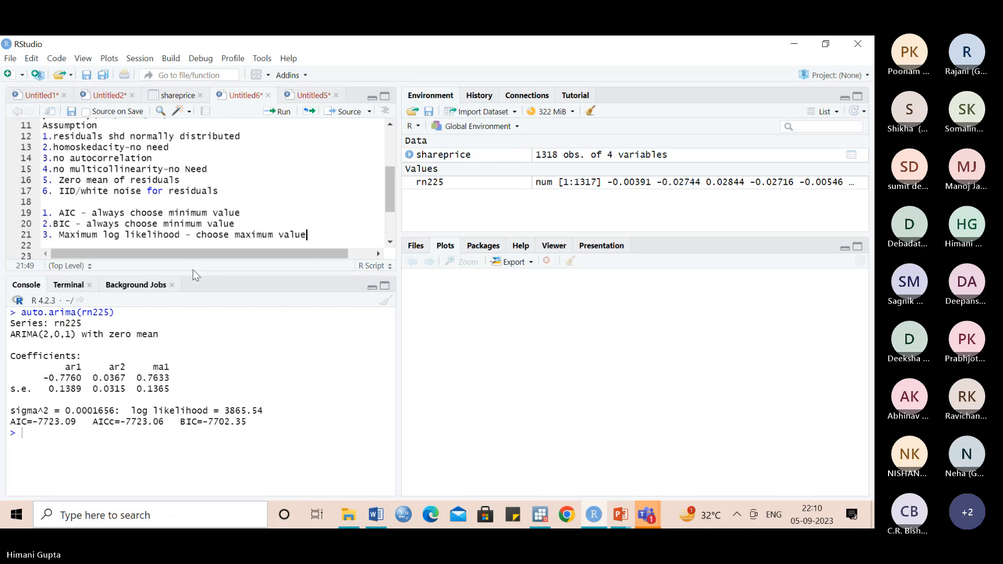
pyautogui.moveTo(193, 270); pyautogui.dragTo(189, 191)
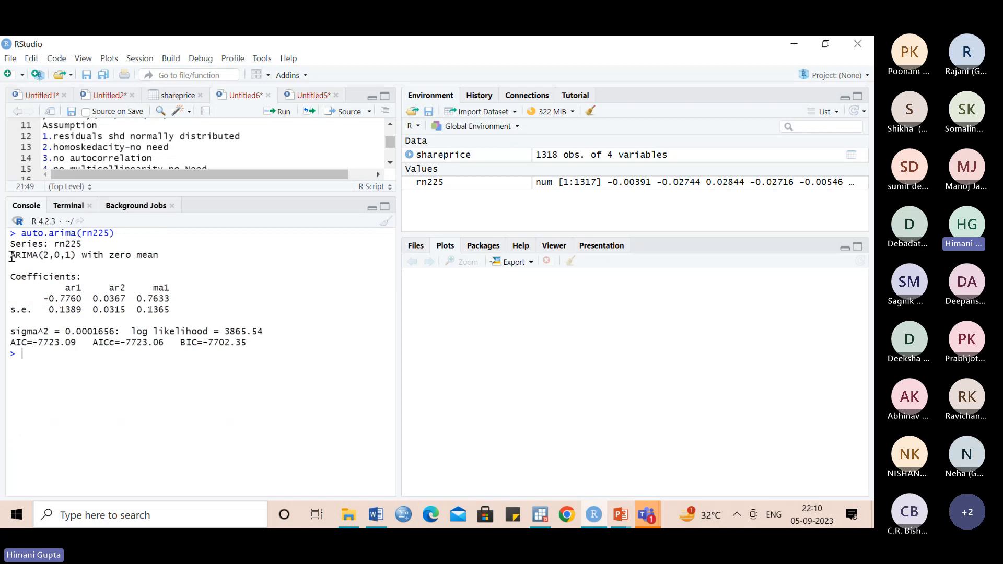
pyautogui.moveTo(11, 256); pyautogui.dragTo(256, 350)
# - Switch to the Multicollinearity document in Word and paste the copied ARIMA output on a new page below the correlation table
pyautogui.click(375, 517)
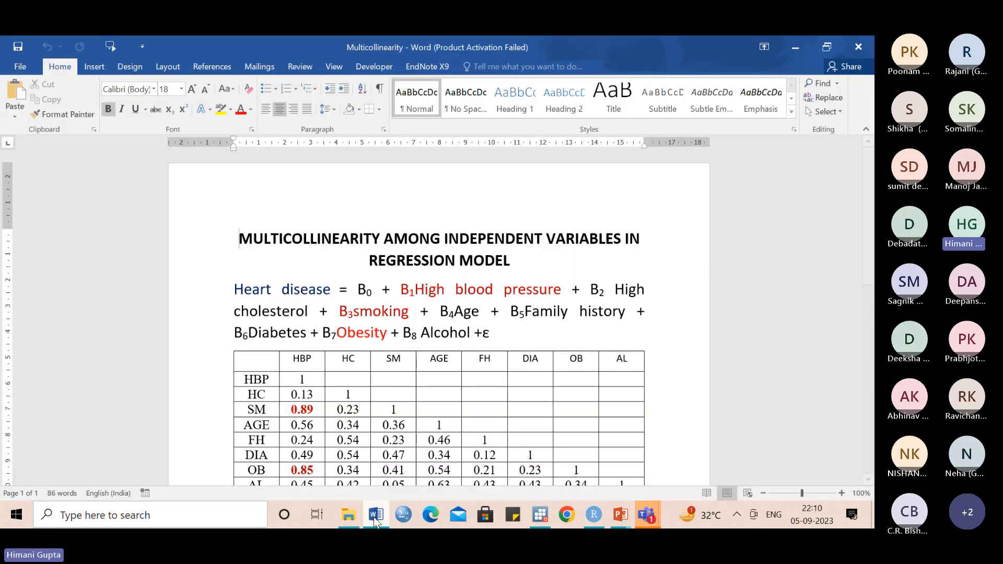
pyautogui.scroll(-10, 613, 371)
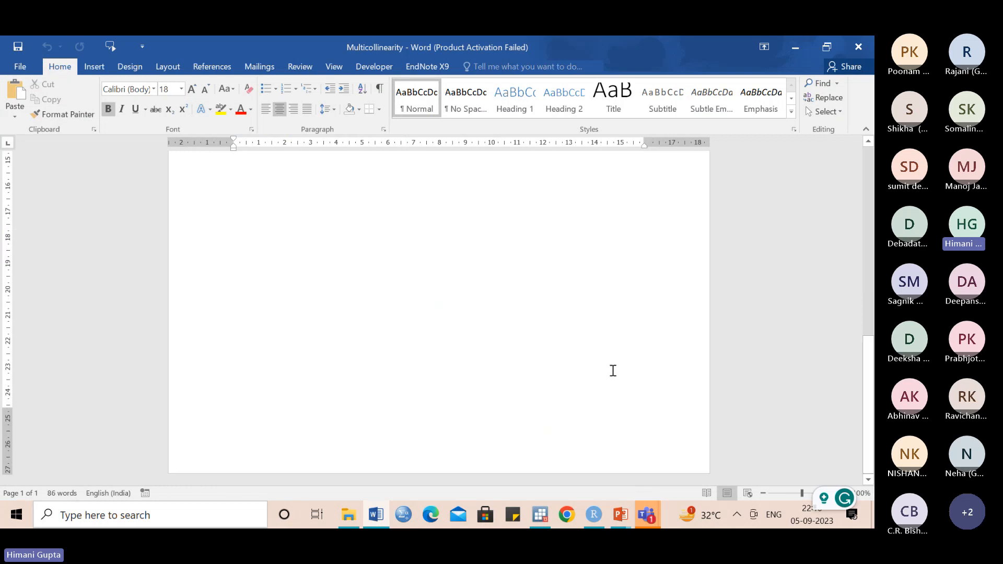
pyautogui.click(308, 226)
pyautogui.press('Return')
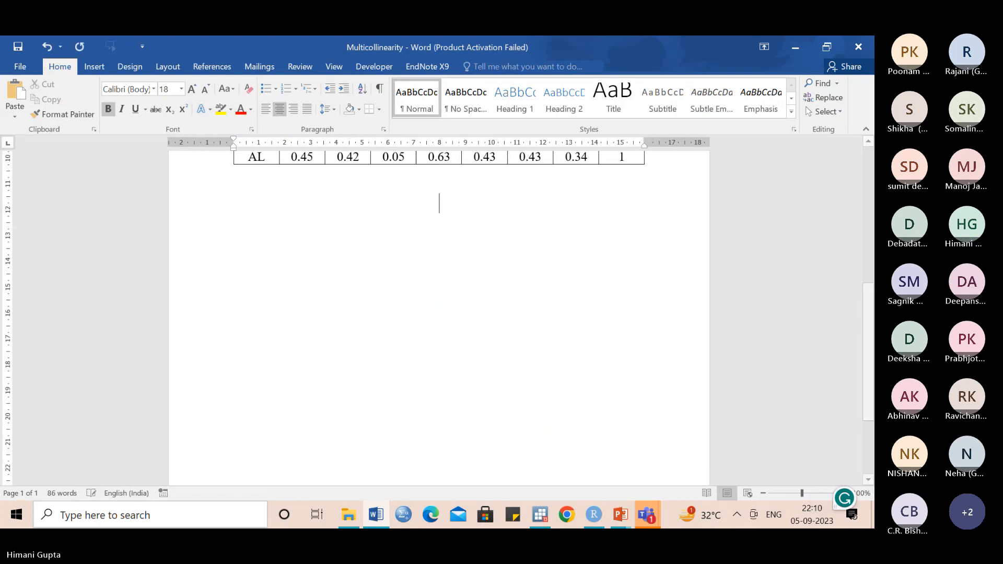
pyautogui.press('Return')
pyautogui.press('Return')
pyautogui.press('Return')
pyautogui.press('Return')
pyautogui.press('Return')
pyautogui.press('Return')
pyautogui.press('Return')
pyautogui.press('Return')
pyautogui.press('Return')
pyautogui.press('Return')
pyautogui.press('Return')
pyautogui.press('Return')
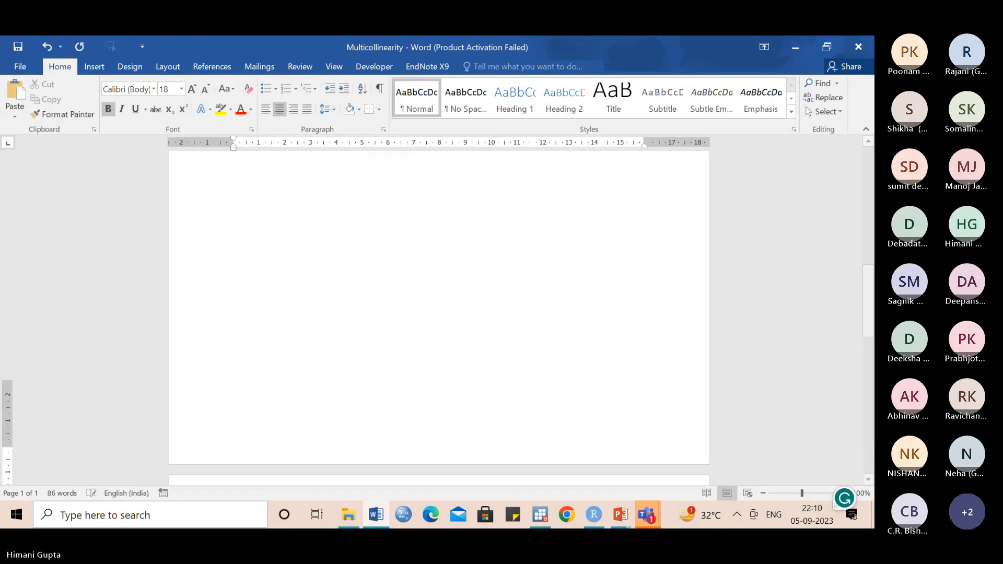
pyautogui.press('Return')
pyautogui.write('ARIMA(2,0,1) with zero mean  Coefficients:           ar1     ar2     ma1       -0.7760  0.0367  0.7633 s.e.   0.1389  0.0315  0.1365  sigma^2 = 0.0001656:  log likelihood = 3865.54 AIC=-7723.09   AICc=-7723.06   BIC=-7702.35')
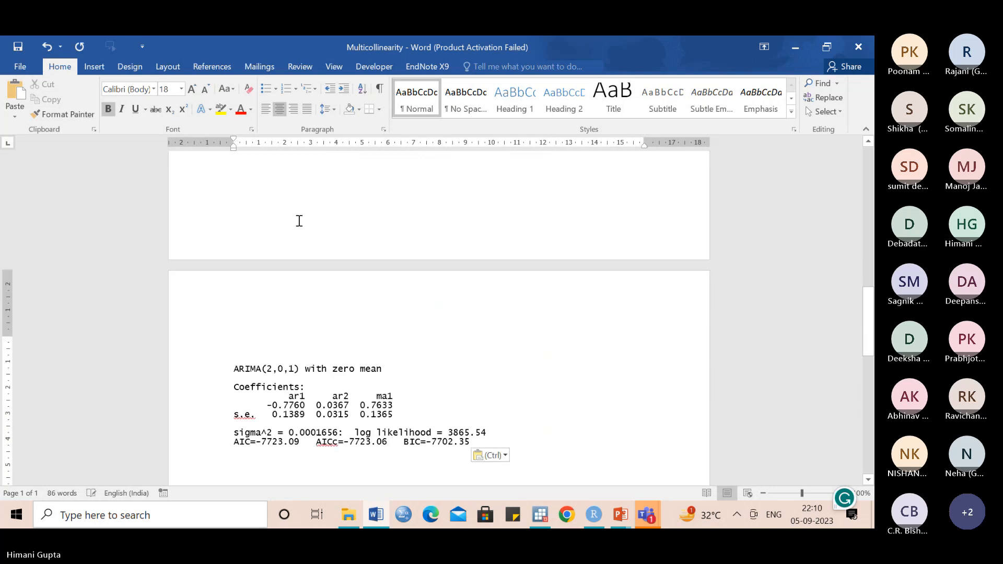
# - Prefix the ARIMA(2,0,1) heading line in the document with "1. Model"
pyautogui.click(232, 369)
pyautogui.write('1')
pyautogui.write('. Mod')
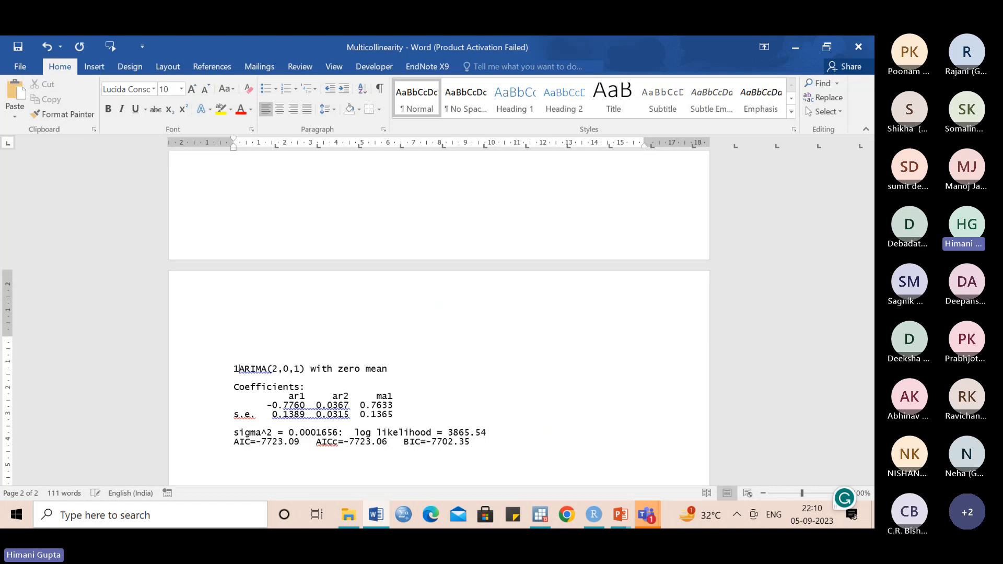
pyautogui.write('el')
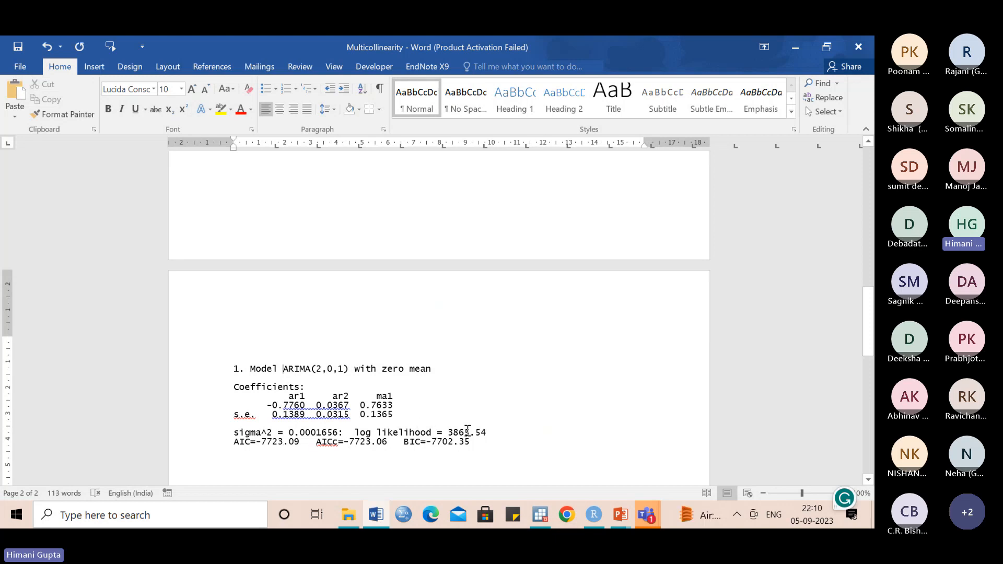
# - Switch to RStudio and fit an ARIMA model to rn225 with order c(1,0,1), storing it as model1
pyautogui.click(593, 515)
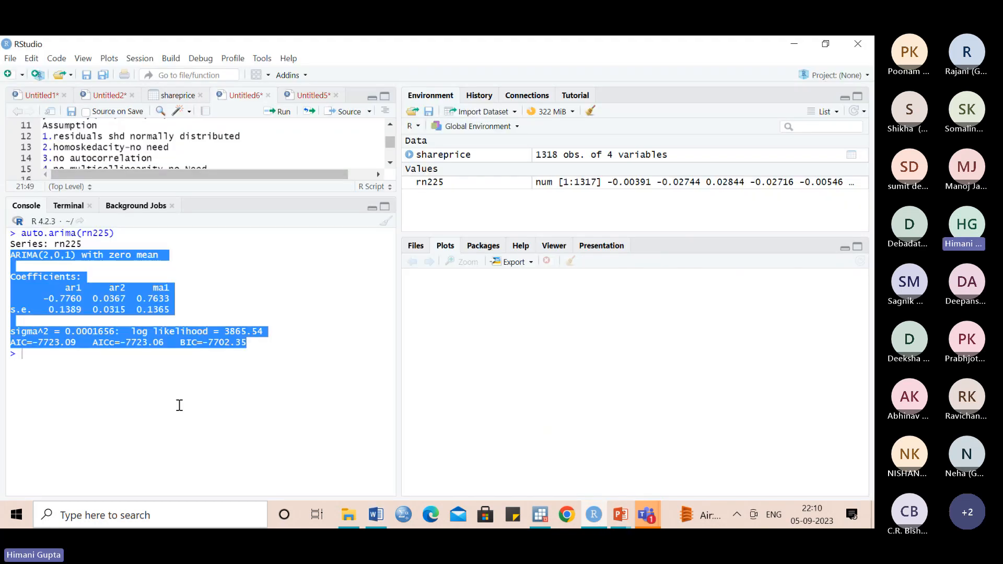
pyautogui.click(68, 358)
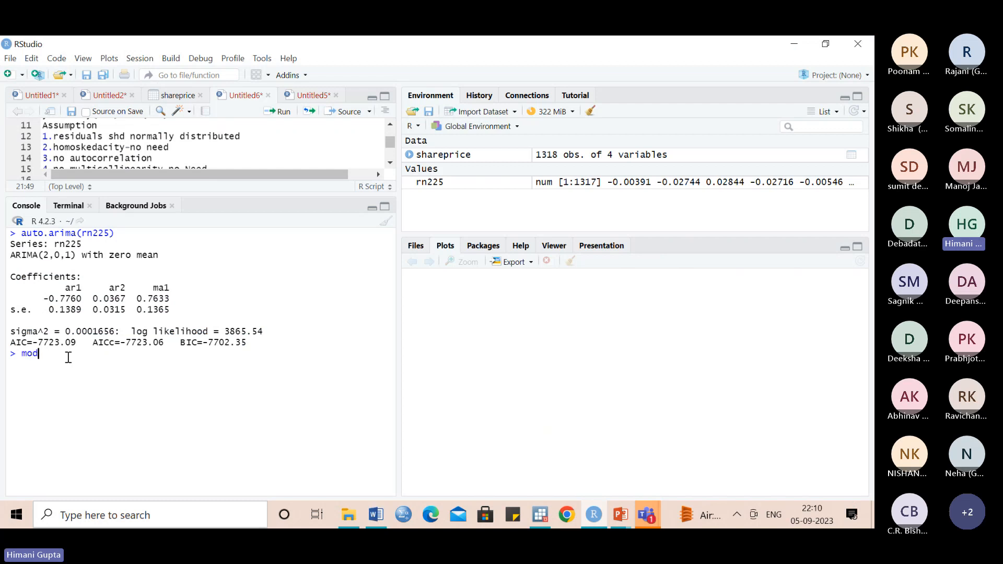
pyautogui.write('model1=arima')
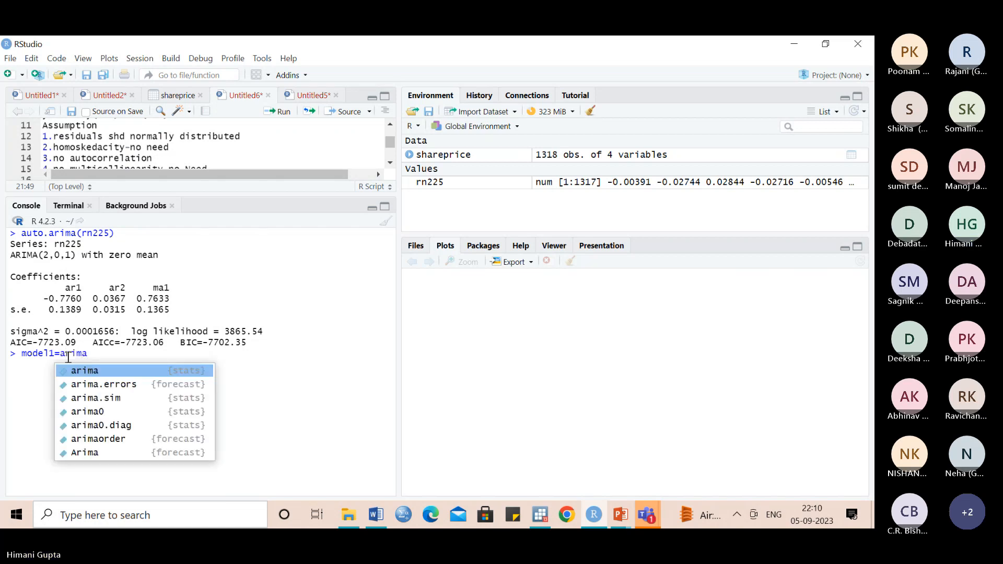
pyautogui.write('(rn')
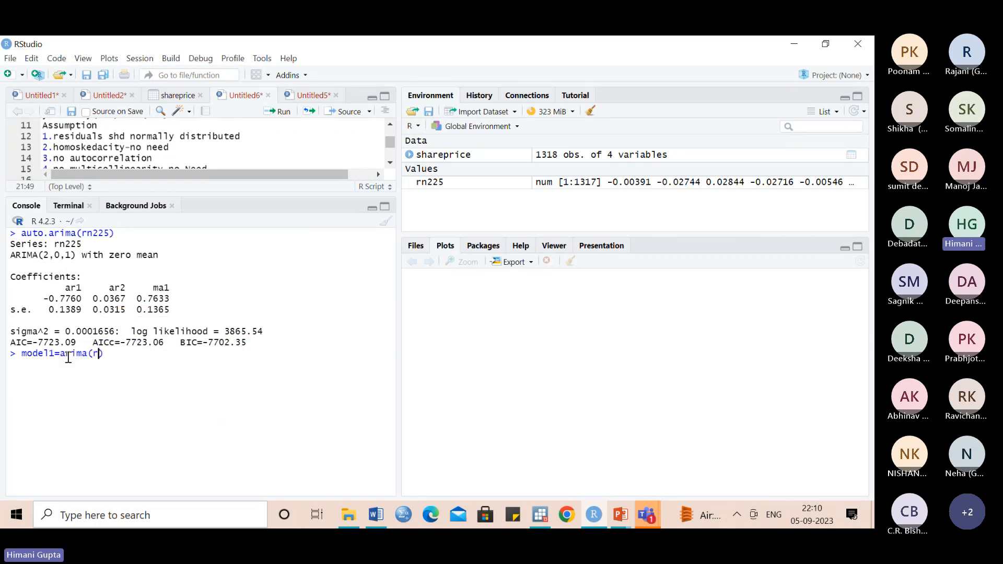
pyautogui.write('225, order')
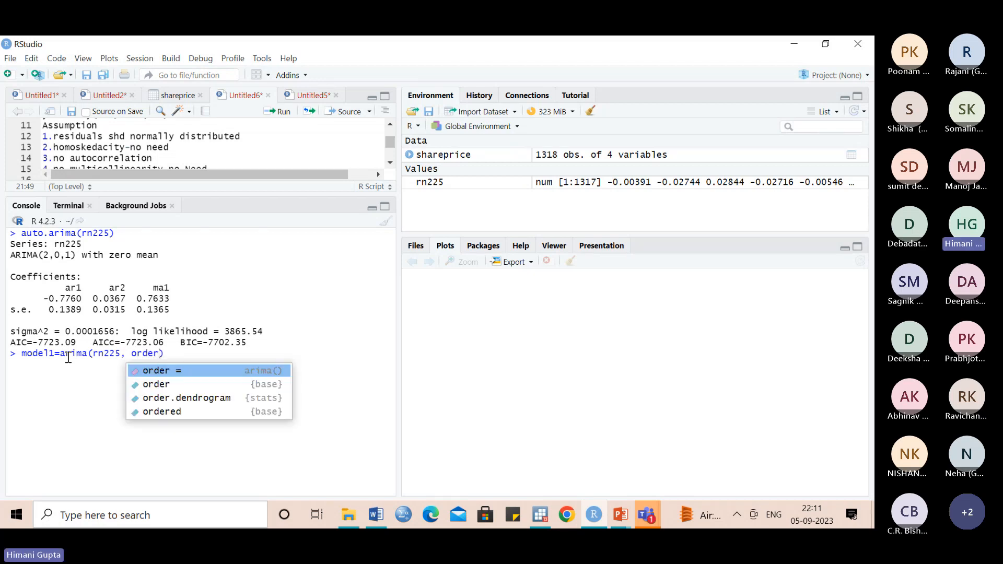
pyautogui.write('=c(')
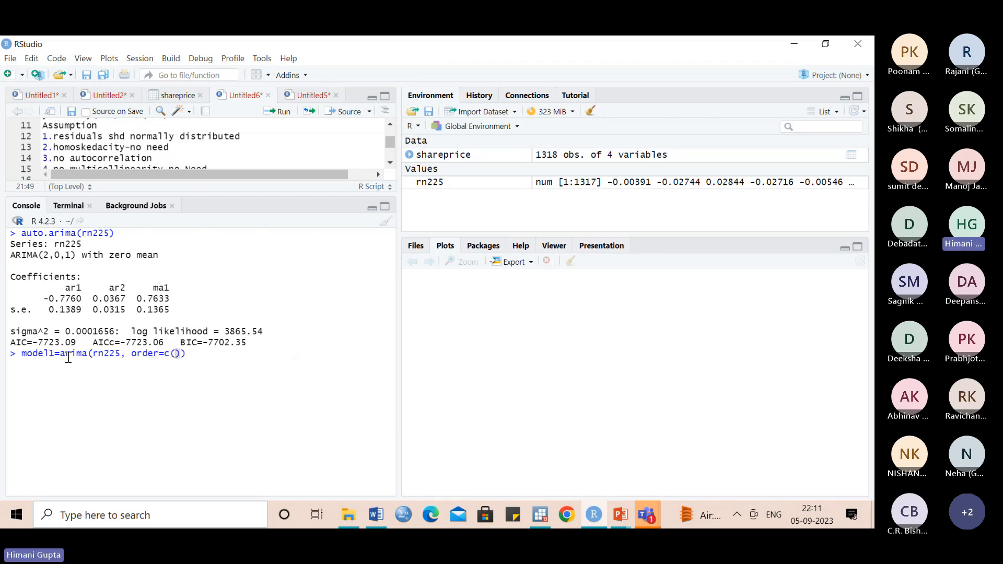
pyautogui.write('1,0,1')
pyautogui.press('Return')
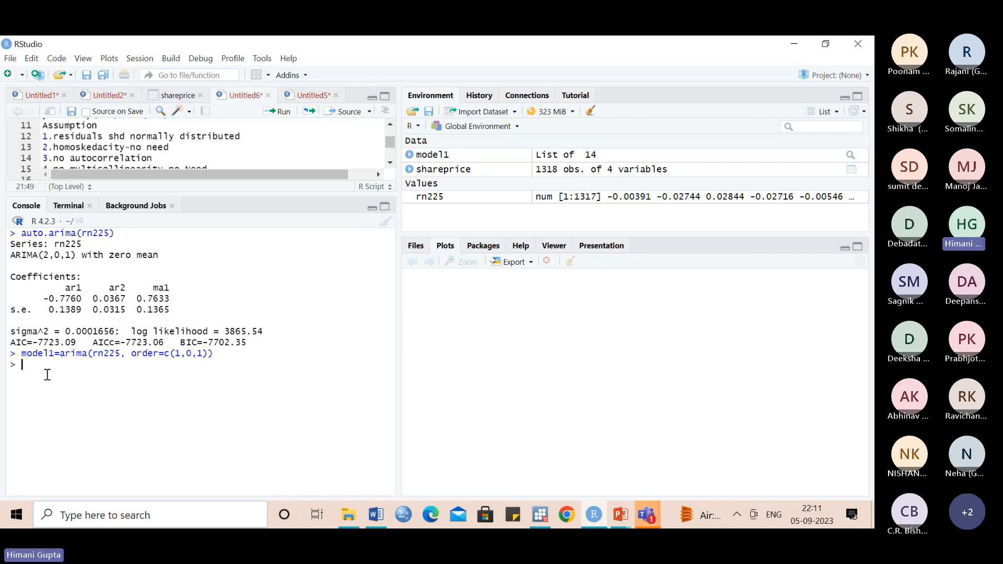
# - Print model1 and paste its output, from the arima call through the aic value, below the first model in the Word document
pyautogui.write('el1')
pyautogui.press('Return')
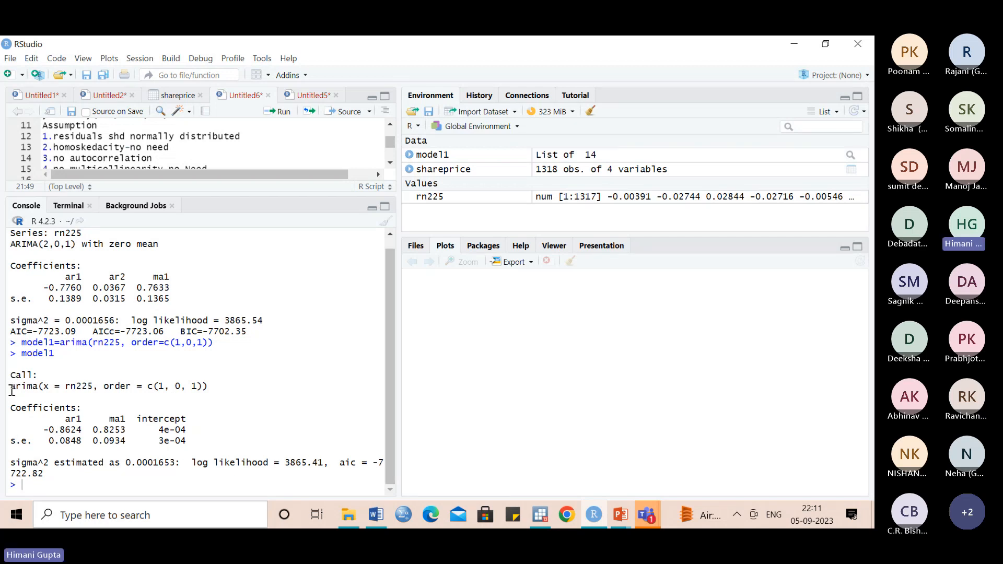
pyautogui.moveTo(12, 391); pyautogui.dragTo(45, 475)
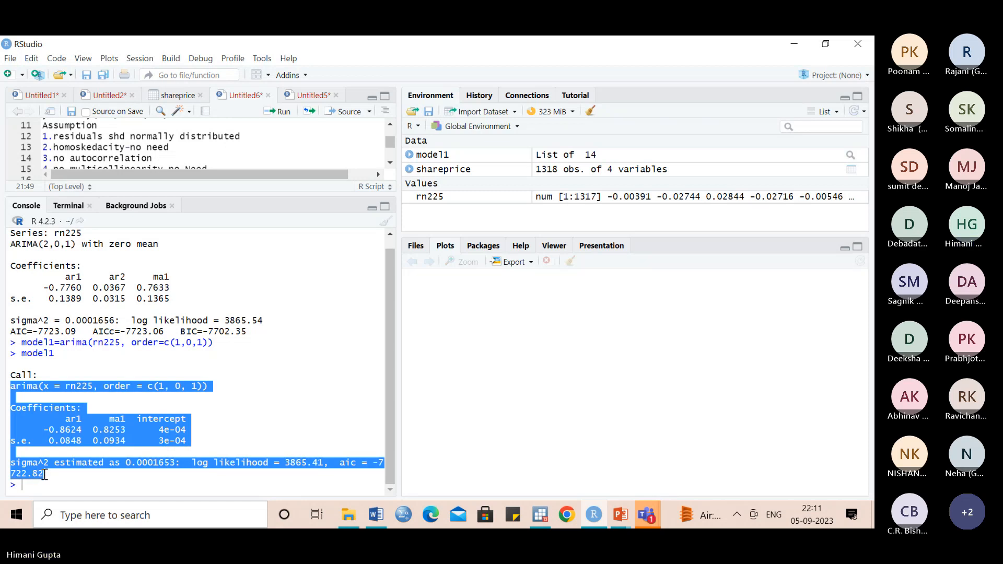
pyautogui.click(374, 517)
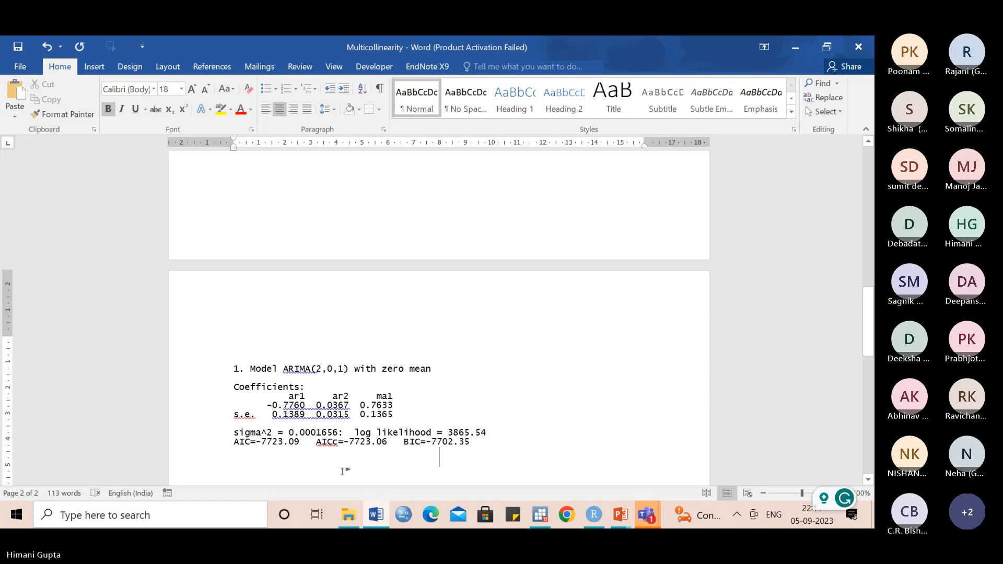
pyautogui.write('arima(x = rn225, order = c(1, 0, 1))  Coefficients:           ar1     ma1  intercept       -0.8624  0.8253      4e-04 s.e.   0.0848  0.0934      3e-04  sigma^2 estimated as 0.0001653:  log likelihood = 3865.41,  aic = -7722.82')
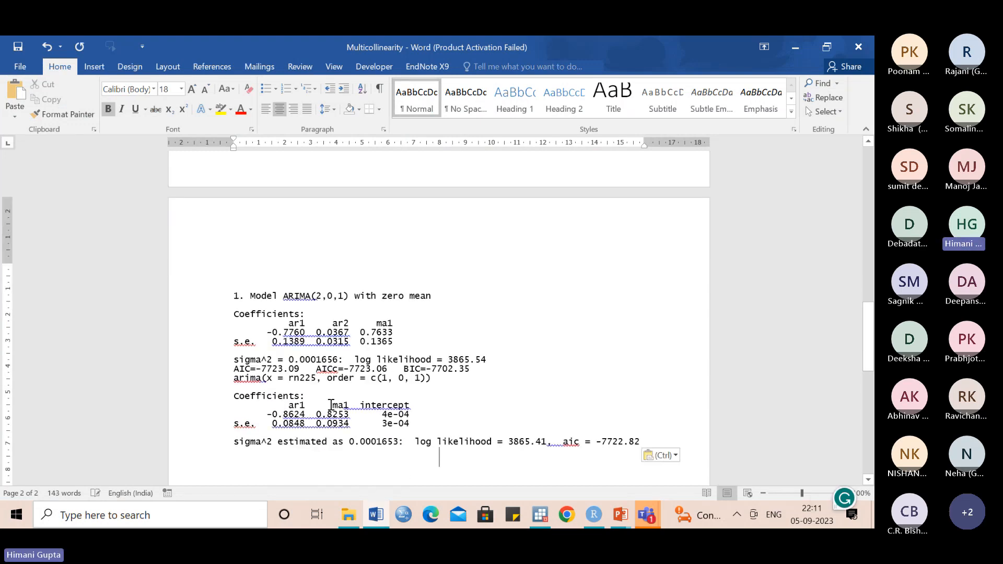
# - Insert a table with four columns and four rows below the pasted model outputs
pyautogui.click(96, 63)
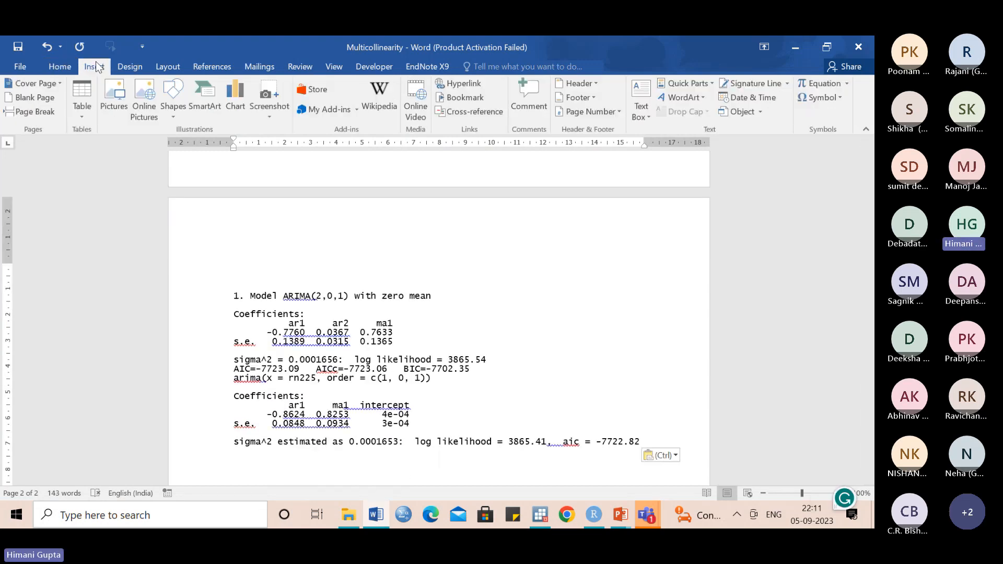
pyautogui.click(87, 105)
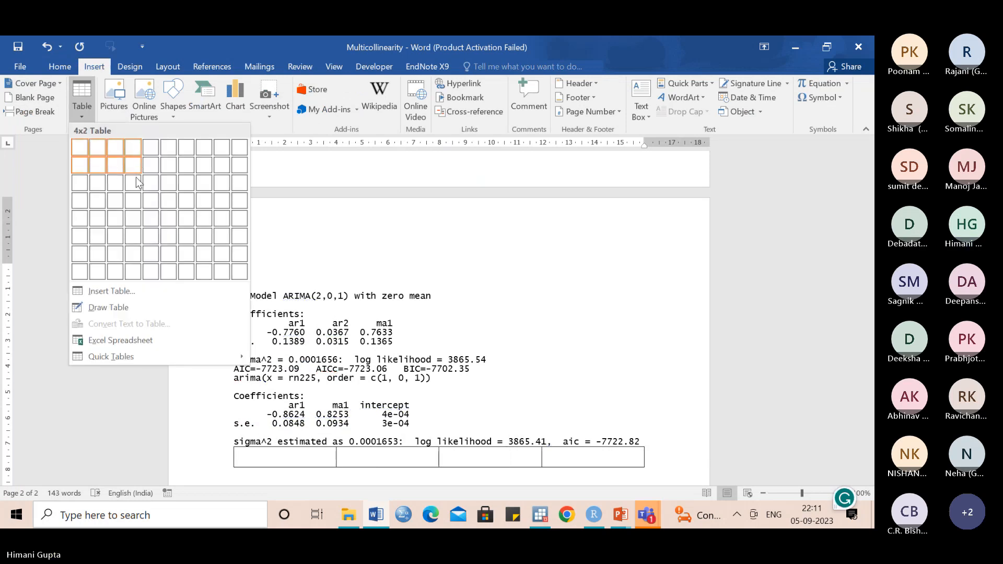
pyautogui.click(136, 201)
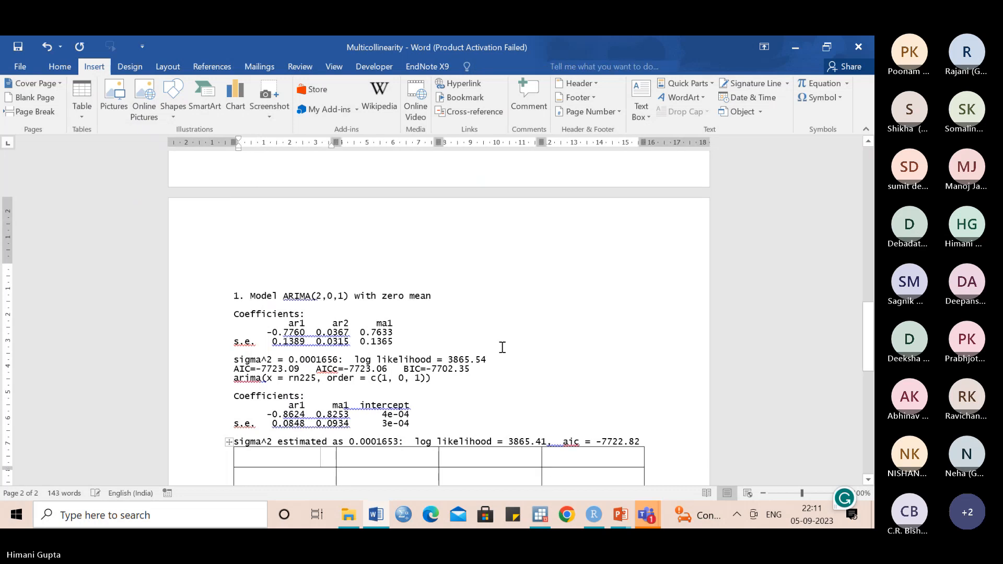
pyautogui.moveTo(868, 317); pyautogui.dragTo(868, 343)
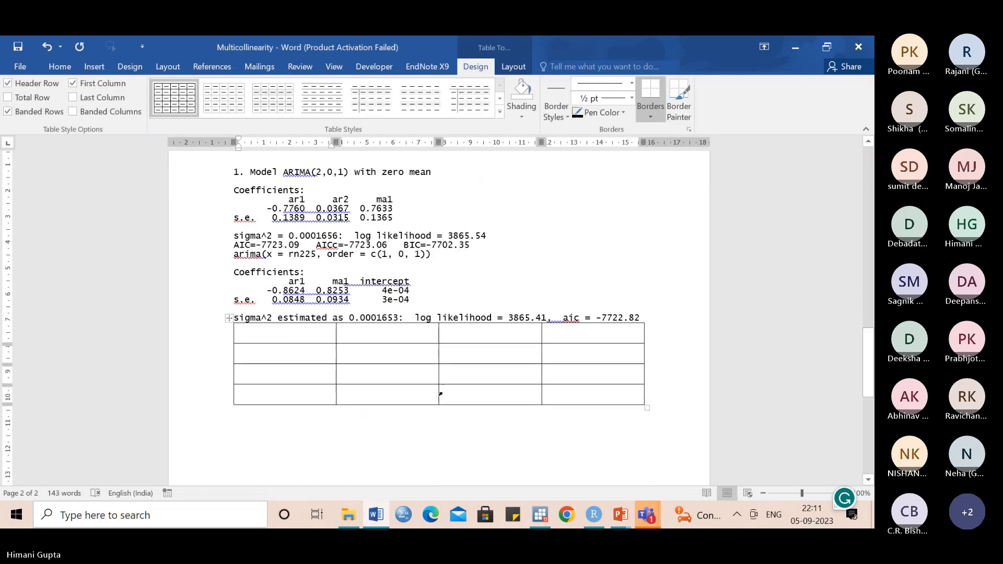
# - Enter the centred column headings AIC, BIC and ML in the table's second to fourth columns
pyautogui.click(350, 332)
pyautogui.hotkey('ctrl', 'e')
pyautogui.press('capslock')
pyautogui.write('AIC')
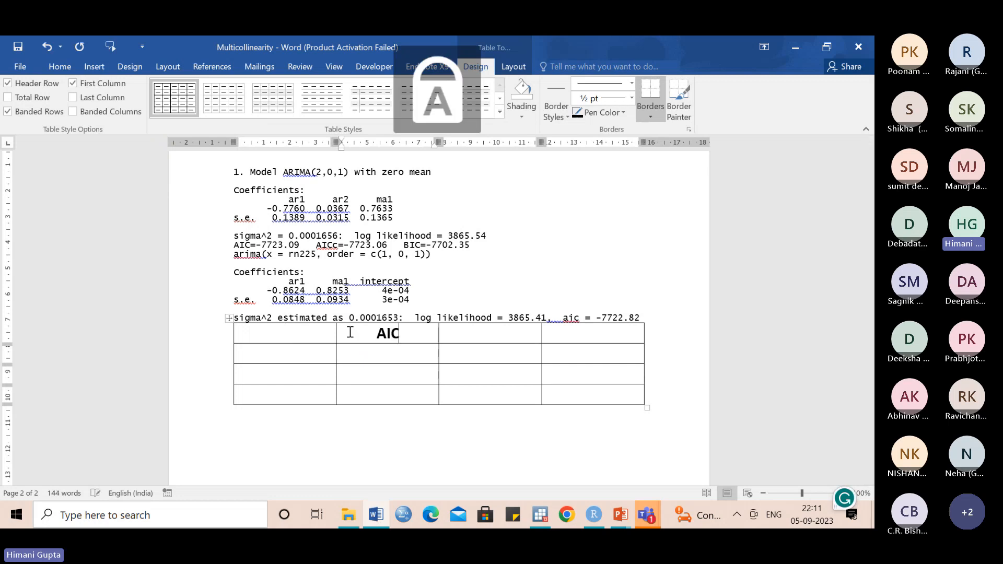
pyautogui.press('Tab')
pyautogui.hotkey('ctrl', 'e')
pyautogui.write('BIC')
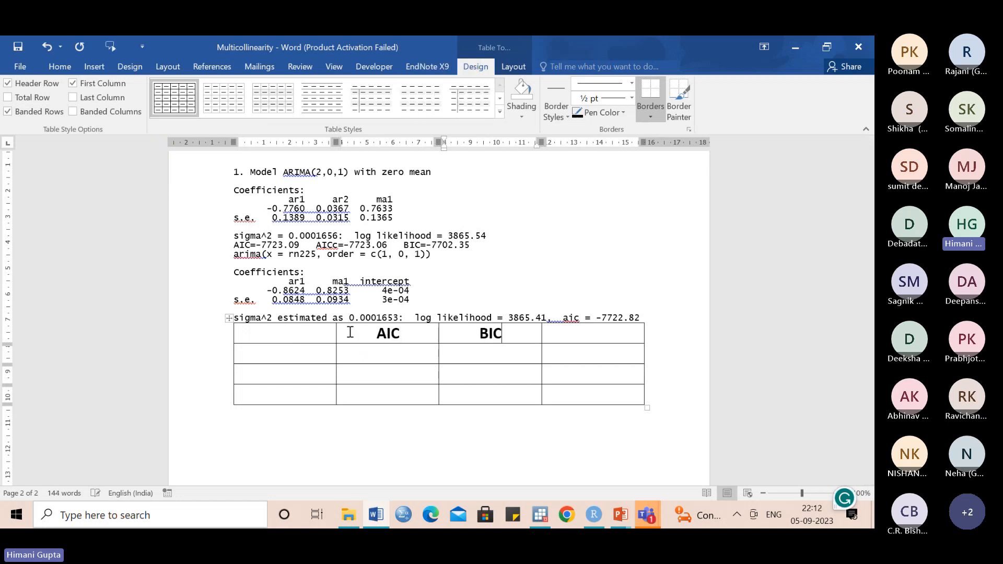
pyautogui.press('Tab')
pyautogui.hotkey('ctrl', 'e')
pyautogui.write('ML')
# - Label the table's second and third rows ORIGINAL and MODEL1 in the first column
pyautogui.click(294, 353)
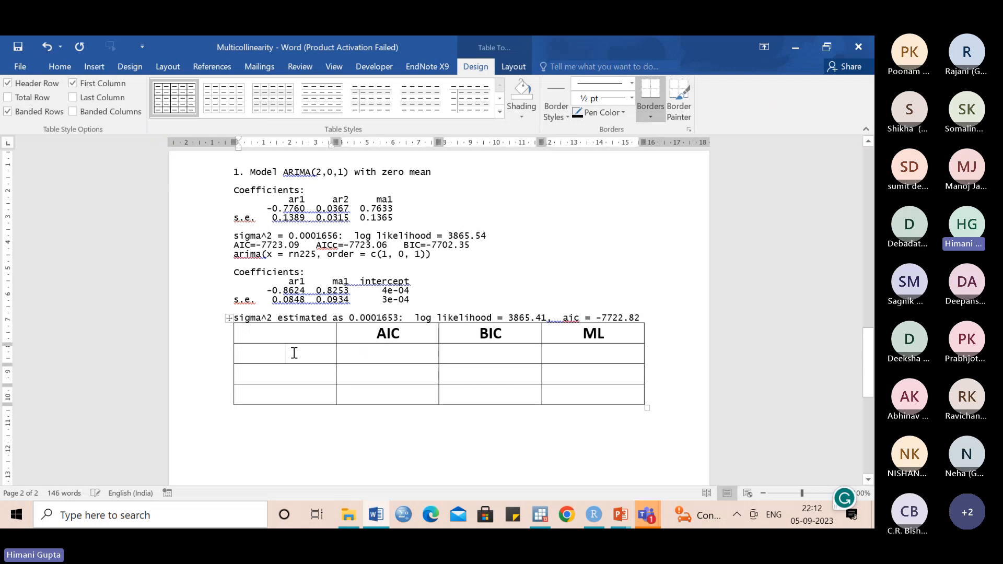
pyautogui.write('ORID')
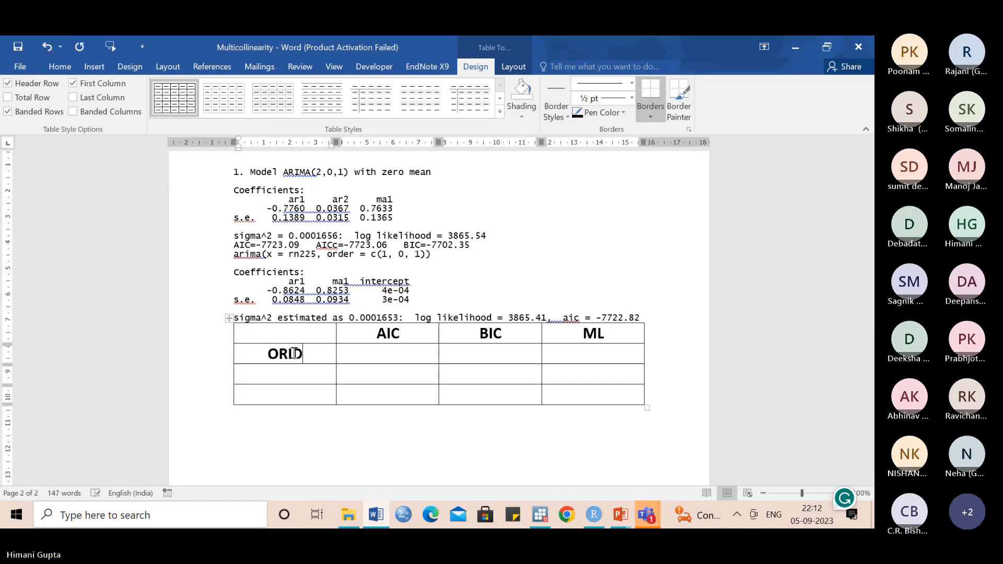
pyautogui.press('BackSpace')
pyautogui.write('GINAL')
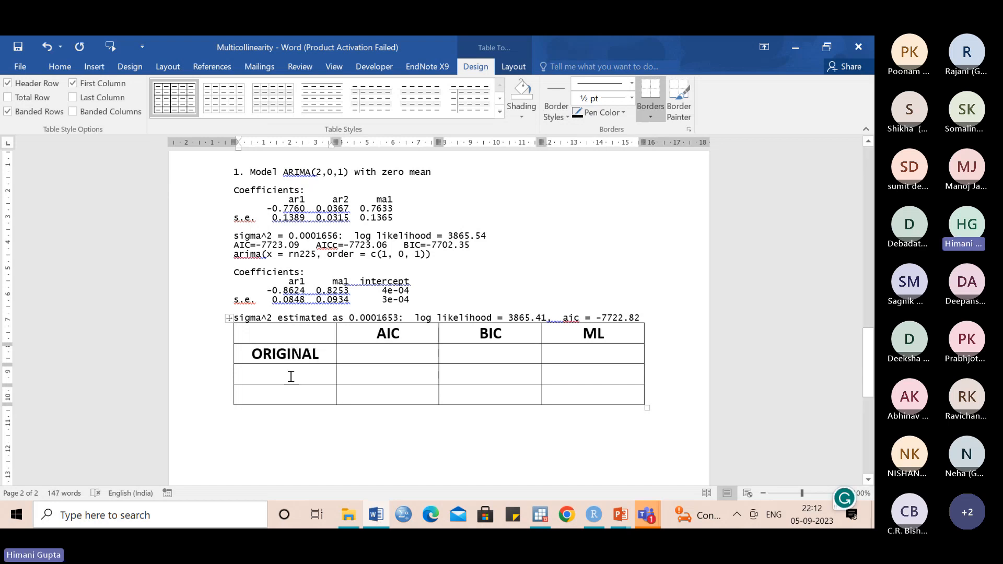
pyautogui.click(291, 376)
pyautogui.write('MODEL')
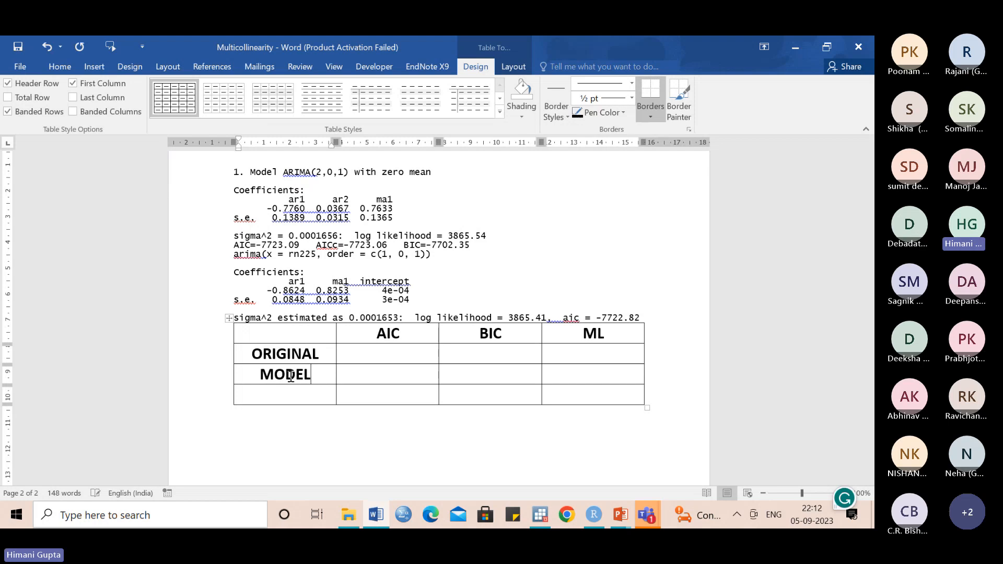
pyautogui.write('1')
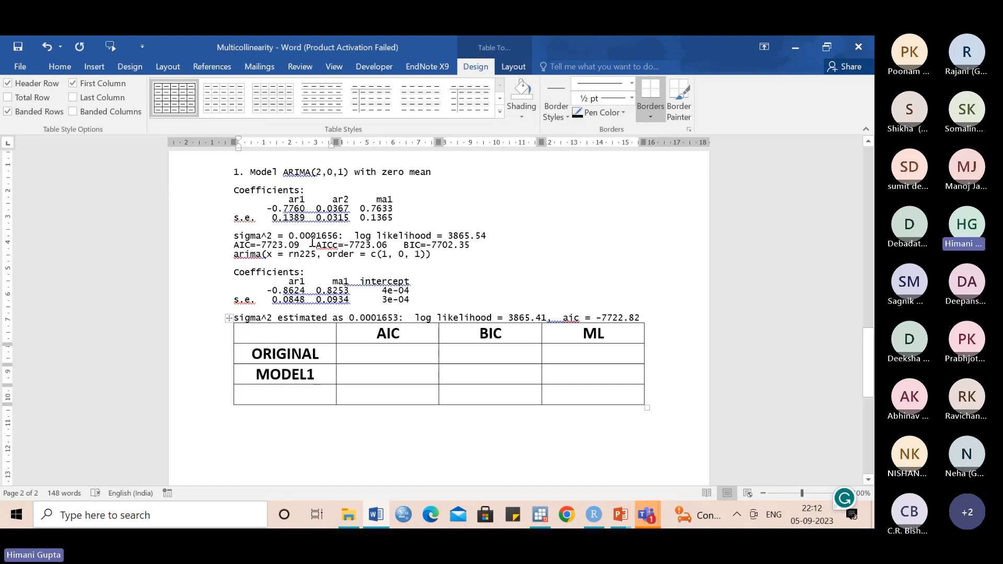
# - Copy the ARIMA(2,0,1) AIC value into the ORIGINAL row and remove the equals sign, leaving -7723.09
pyautogui.moveTo(261, 246); pyautogui.dragTo(300, 249)
pyautogui.hotkey('ctrl', 'c')
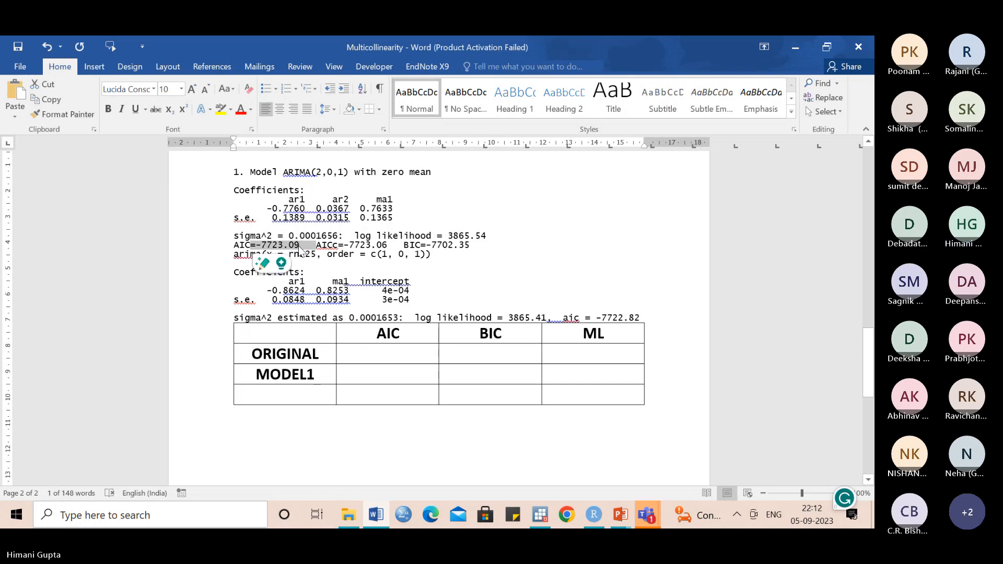
pyautogui.click(369, 353)
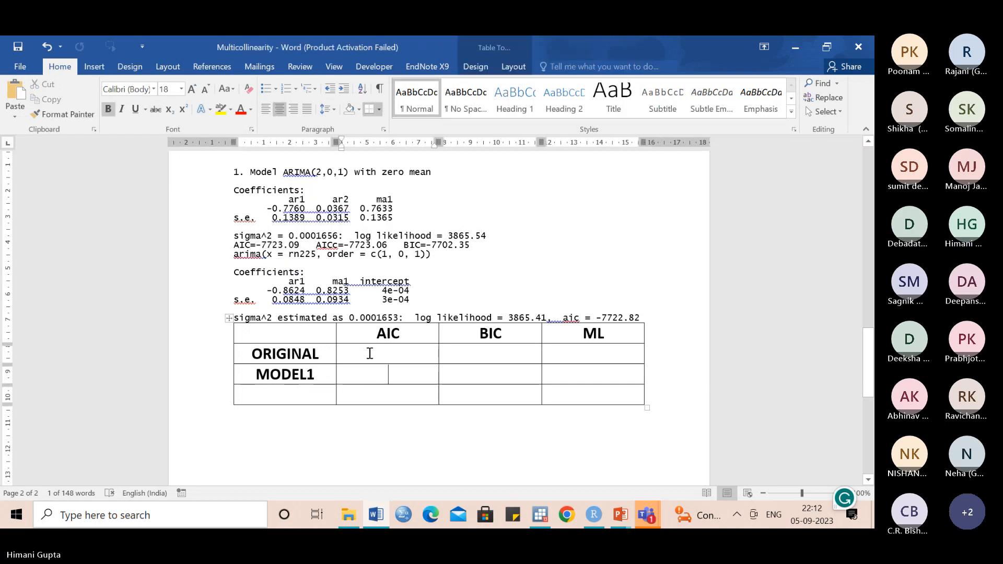
pyautogui.hotkey('ctrl', 'v')
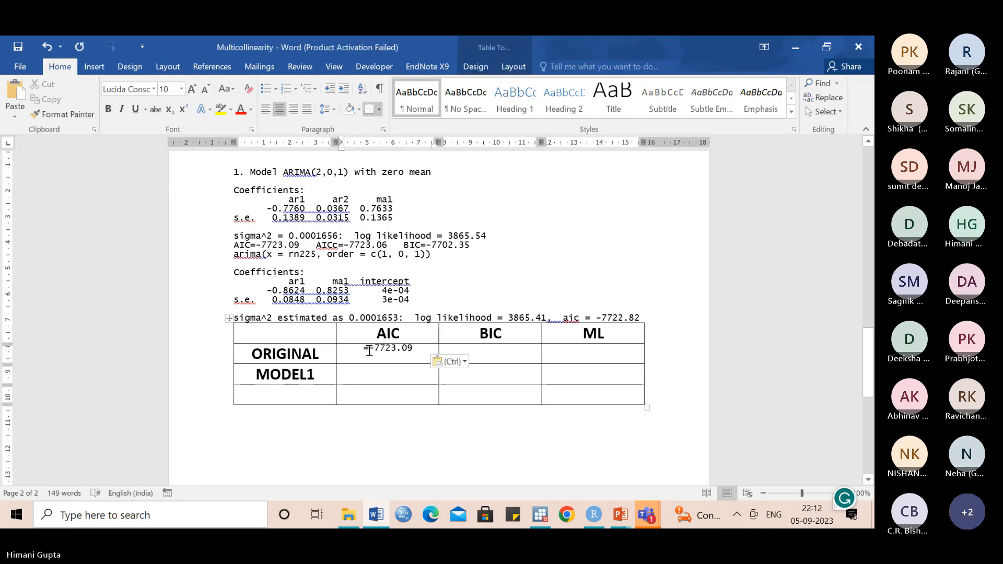
pyautogui.click(369, 351)
pyautogui.press('BackSpace')
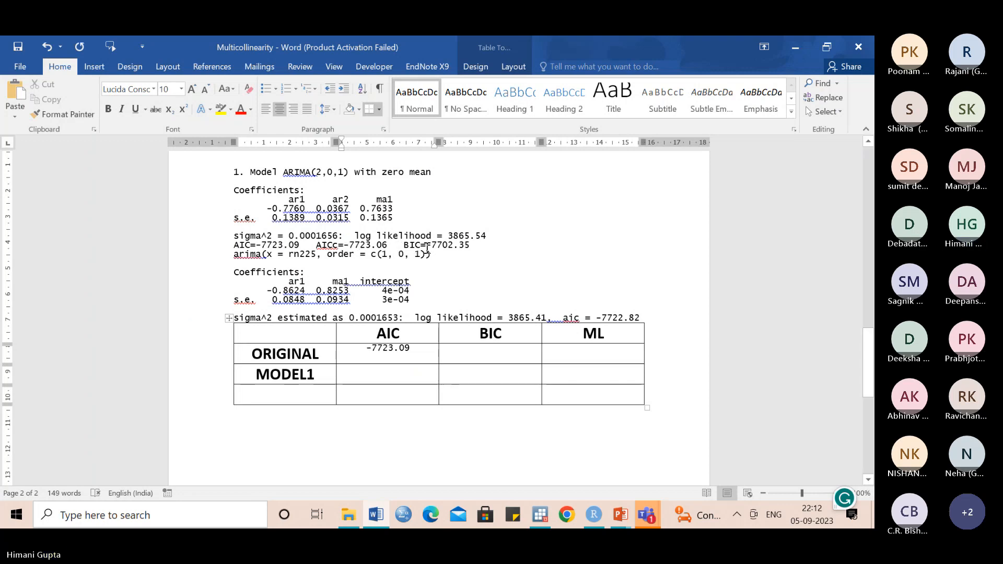
# - Copy the ARIMA(2,0,1) BIC value into the ORIGINAL row as -7702.35, without an equals sign
pyautogui.moveTo(421, 249); pyautogui.dragTo(468, 250)
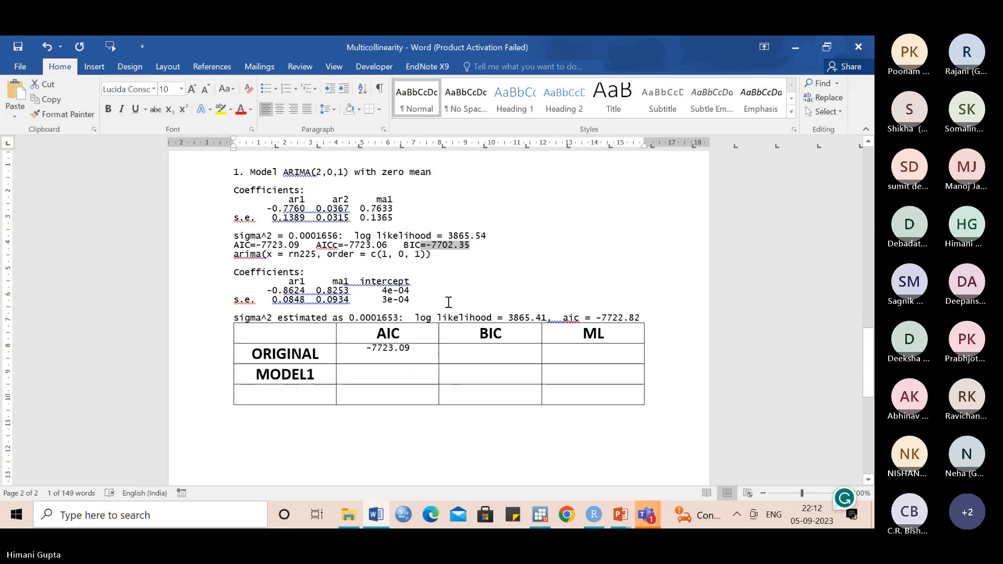
pyautogui.write('=-7702.35')
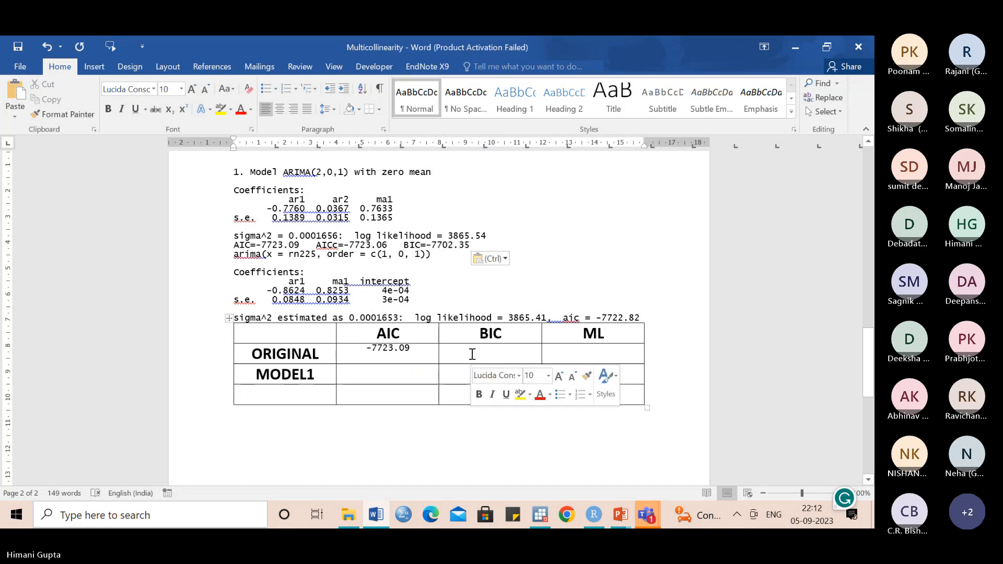
pyautogui.click(471, 355)
pyautogui.write('-7702.35')
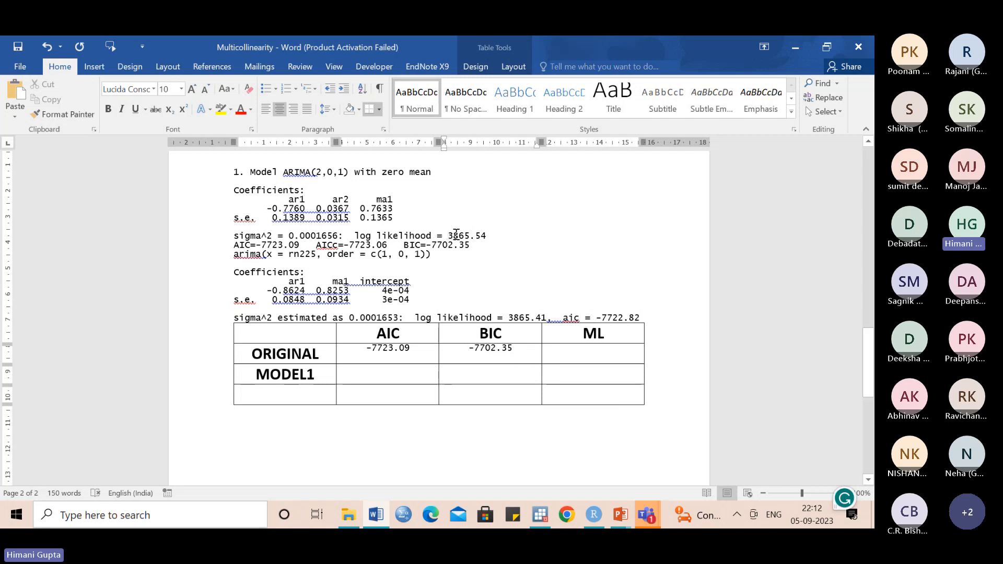
# - Copy the ARIMA(2,0,1) log likelihood value 3865.54 into the ML cell of the ORIGINAL row
pyautogui.moveTo(448, 236); pyautogui.dragTo(491, 237)
pyautogui.hotkey('ctrl', 'c')
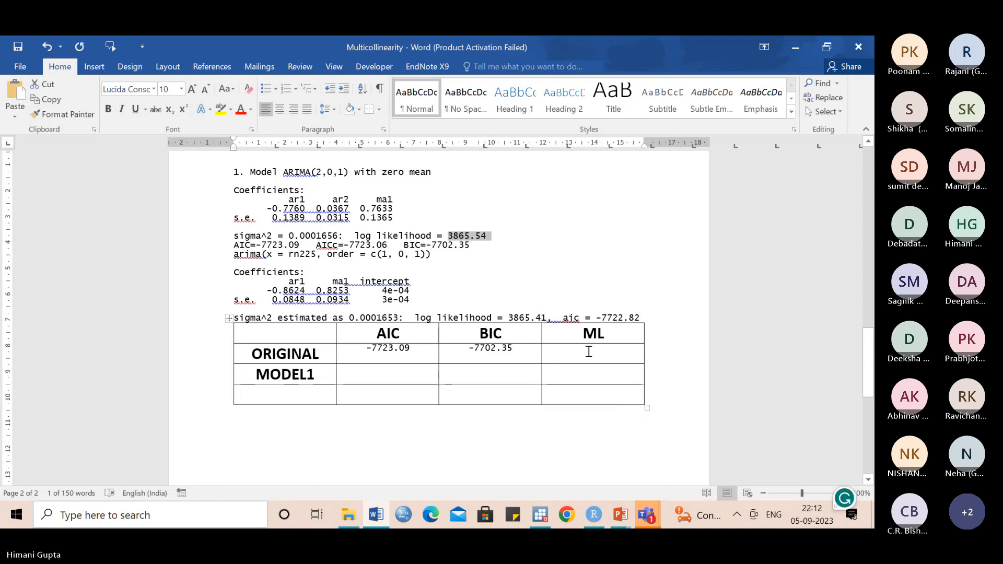
pyautogui.click(587, 350)
pyautogui.hotkey('ctrl', 'v')
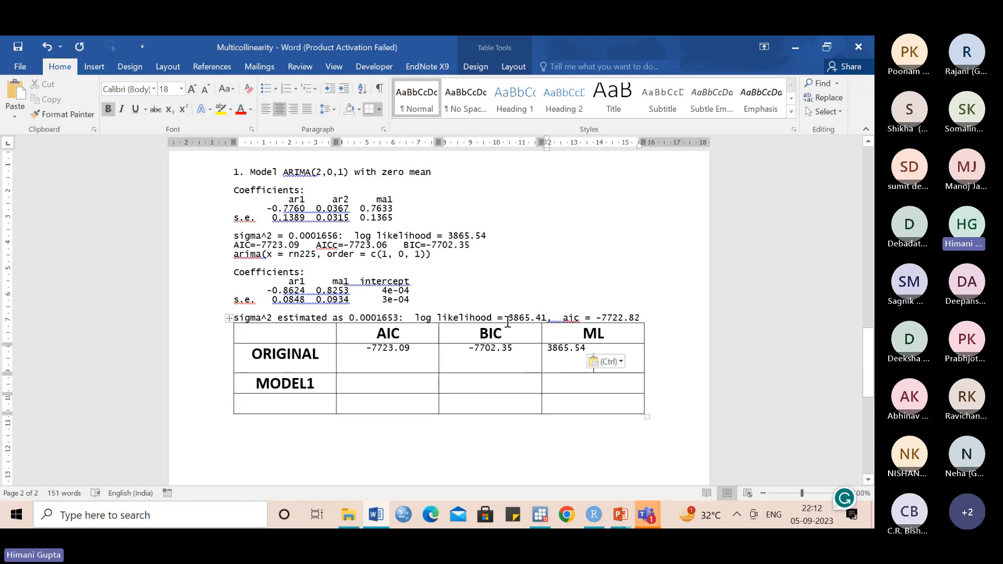
# - Copy the ARIMA(1,0,1) log likelihood 3865.41 into the ML cell of the MODEL1 row, adding blank lines between the output and the table
pyautogui.moveTo(508, 318); pyautogui.dragTo(547, 318)
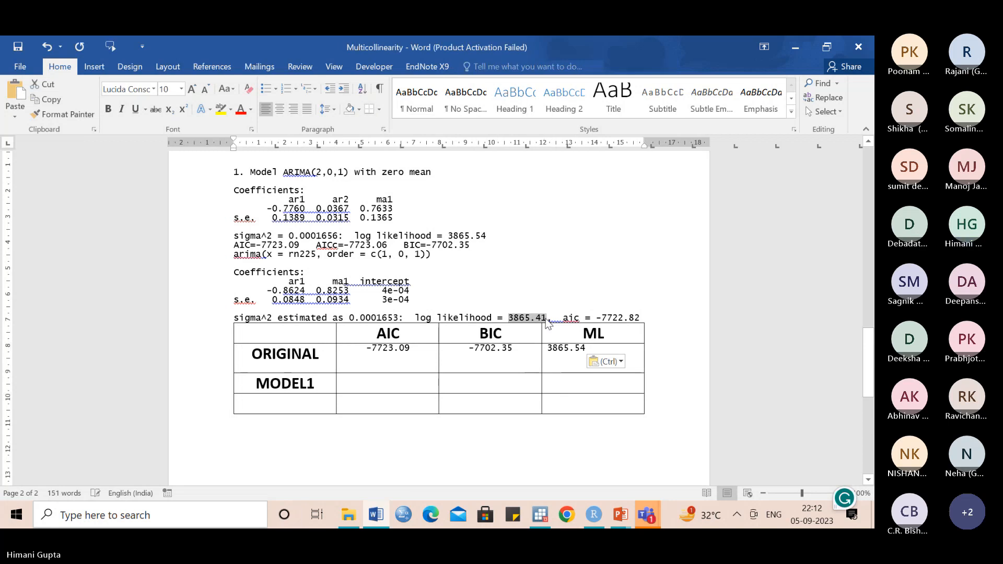
pyautogui.click(638, 315)
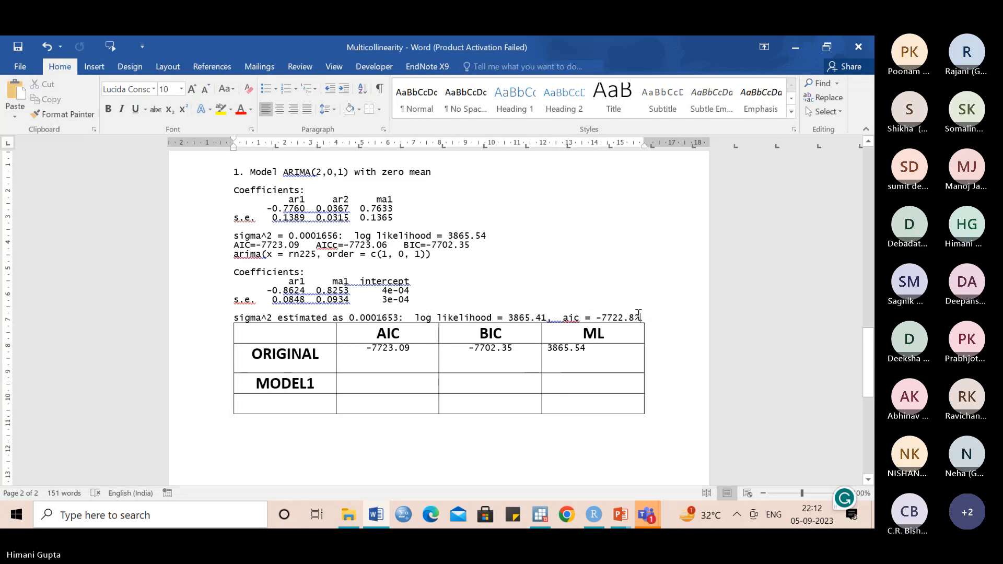
pyautogui.press('Return')
pyautogui.press('Return')
pyautogui.press('Return')
pyautogui.press('Return')
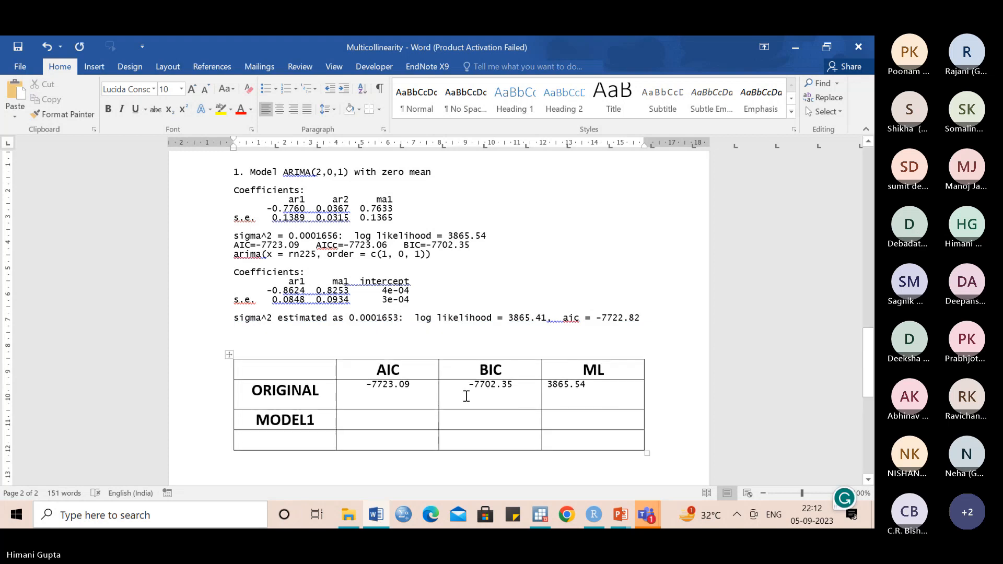
pyautogui.click(590, 421)
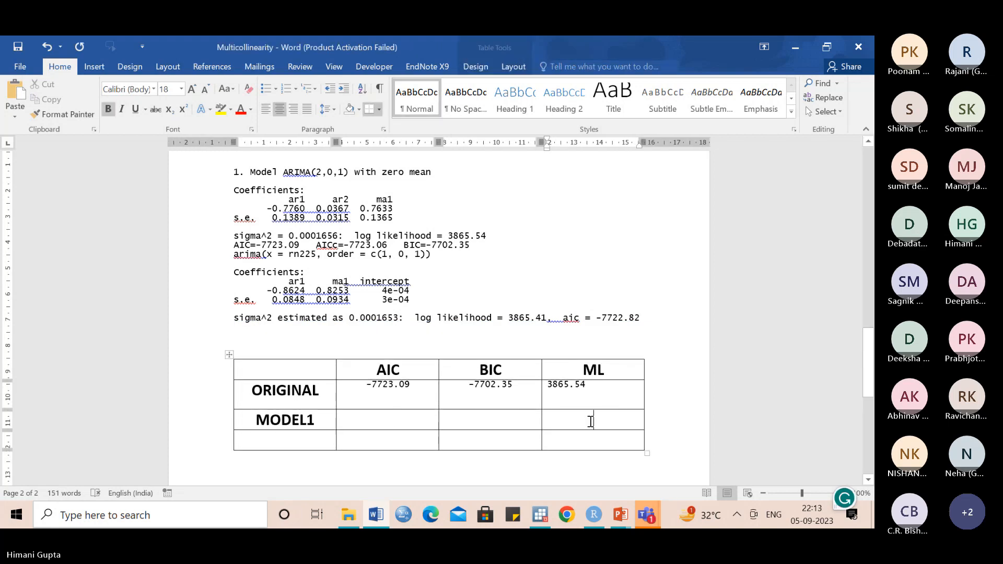
pyautogui.hotkey('ctrl', 'v')
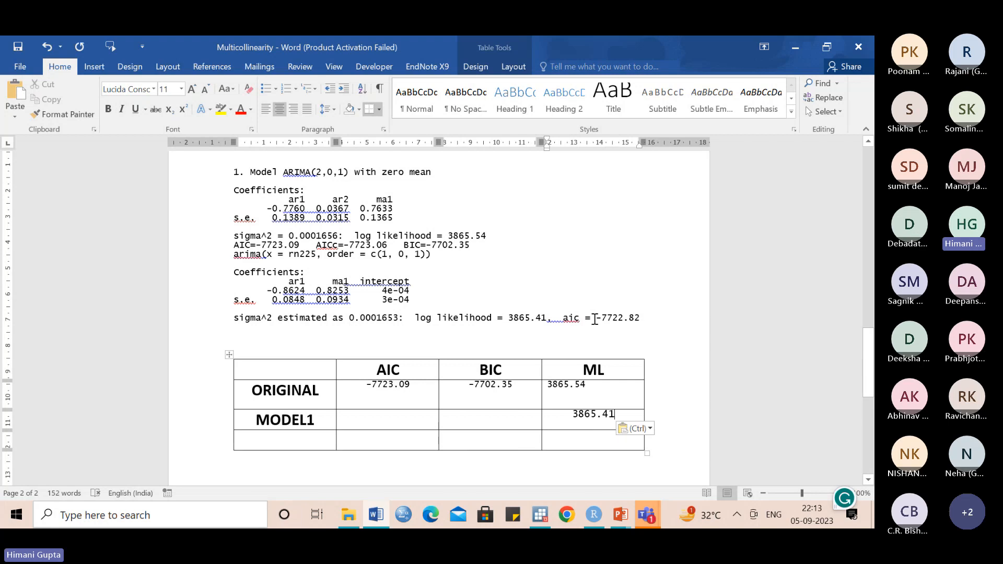
# - Copy the ARIMA(1,0,1) aic value -7722.82 into the AIC cell of the MODEL1 row
pyautogui.moveTo(596, 320); pyautogui.dragTo(637, 320)
pyautogui.hotkey('ctrl', 'c')
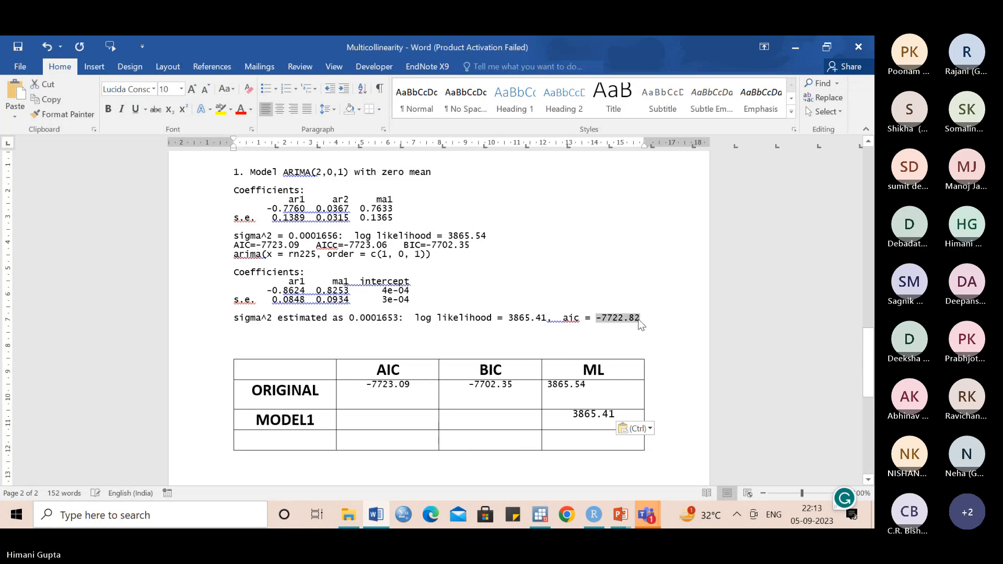
pyautogui.click(395, 419)
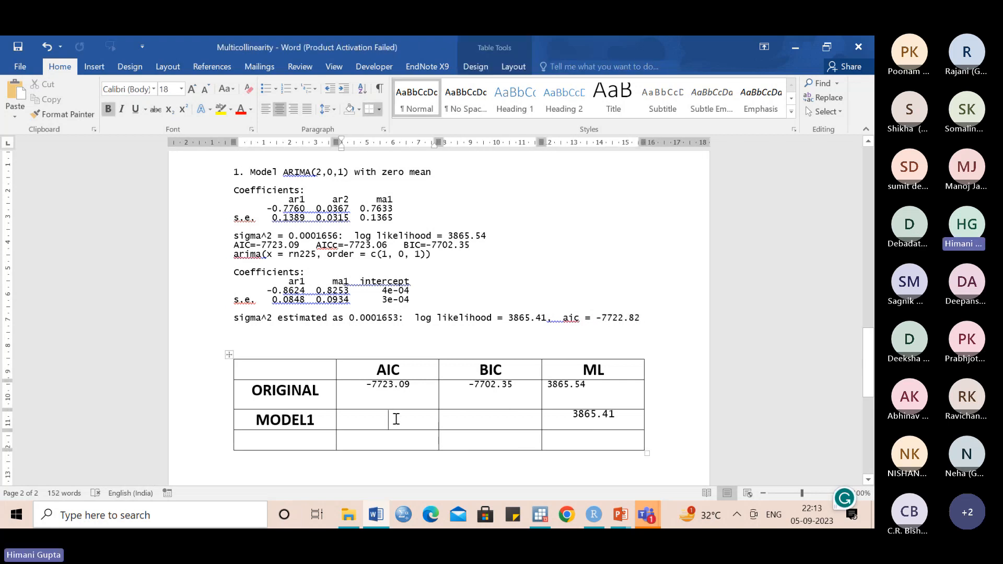
pyautogui.hotkey('ctrl', 'v')
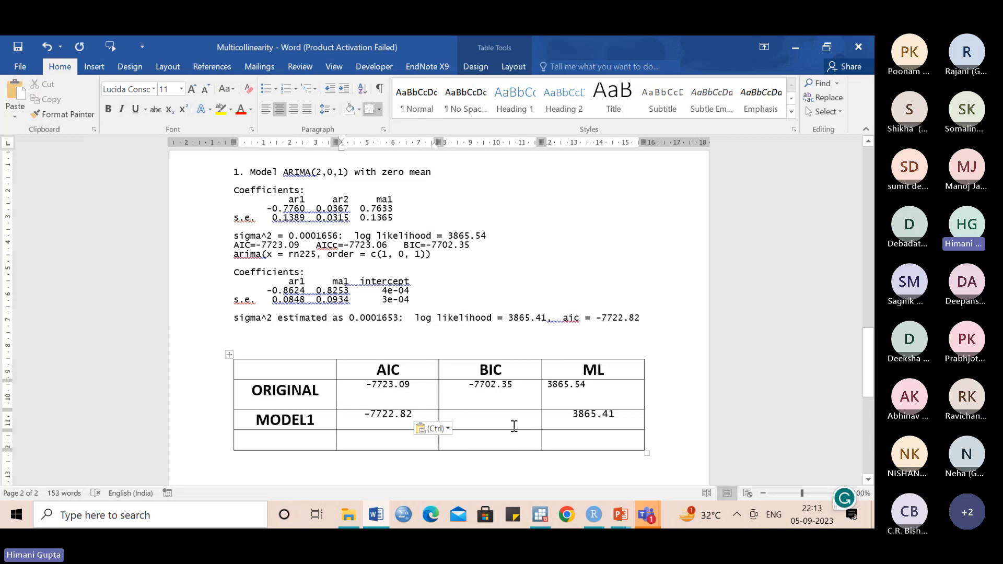
# - Switch to RStudio to check the model1 output in the console, and return to the Word document
pyautogui.hotkey('alt', 'Tab')
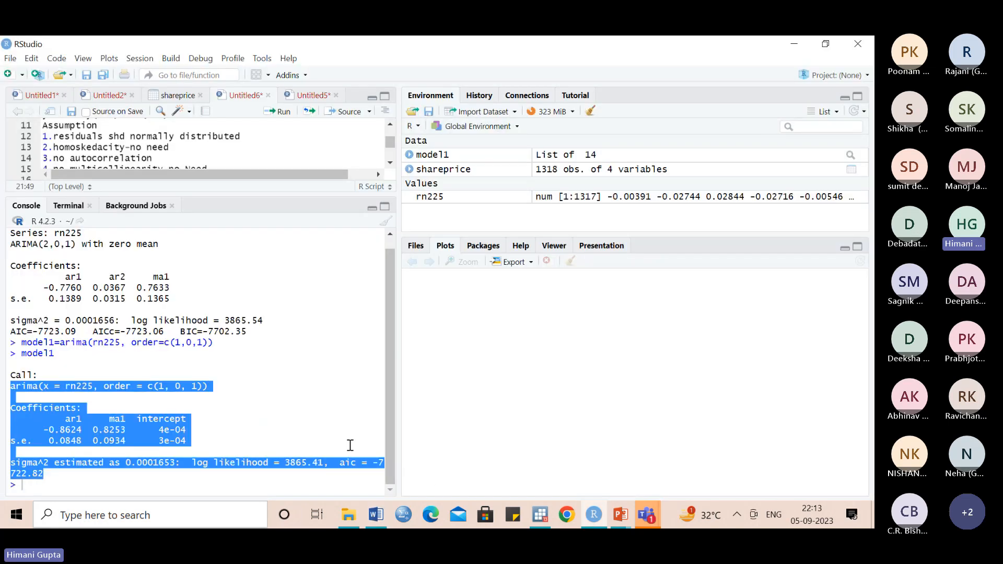
pyautogui.click(350, 445)
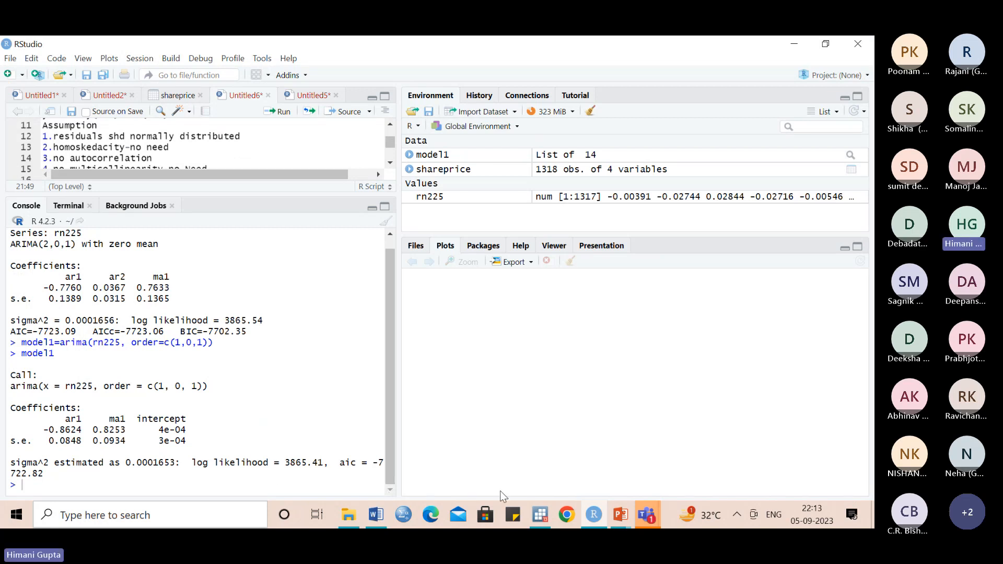
pyautogui.click(376, 514)
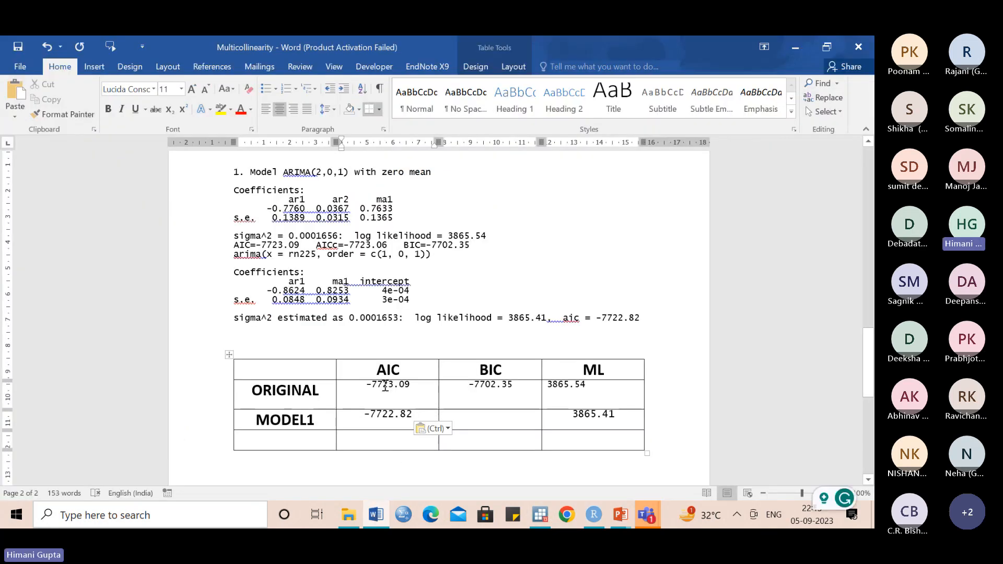
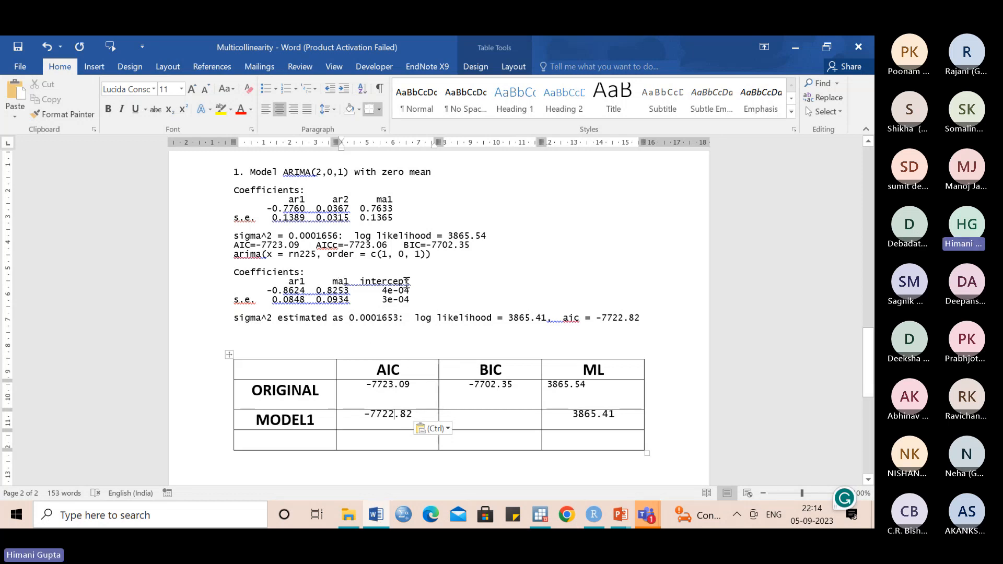
# - Switch to RStudio and rerun the recalled model1 command as model1=arima(rn225, order=c(1,0,2))
pyautogui.click(592, 515)
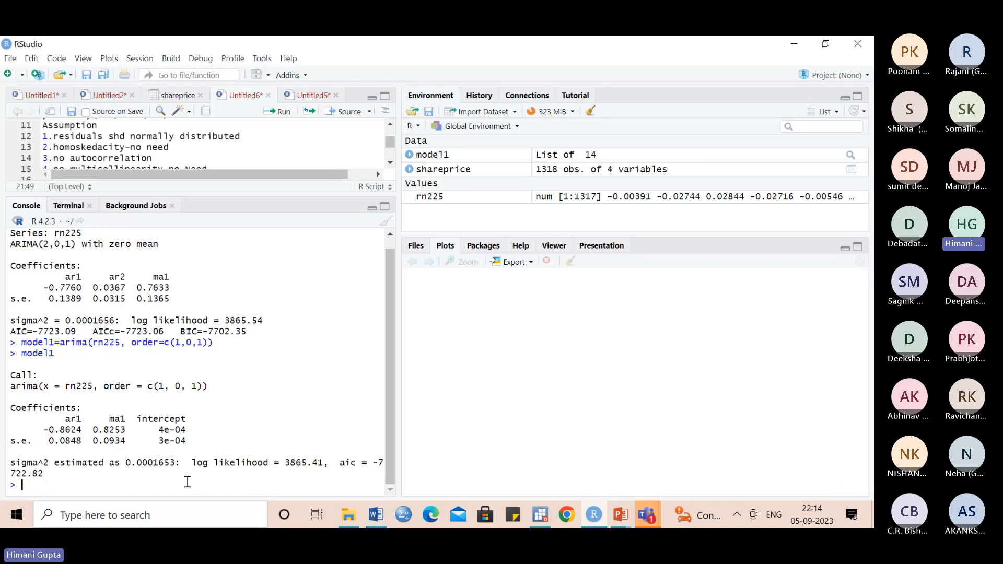
pyautogui.press('Up')
pyautogui.press('Up')
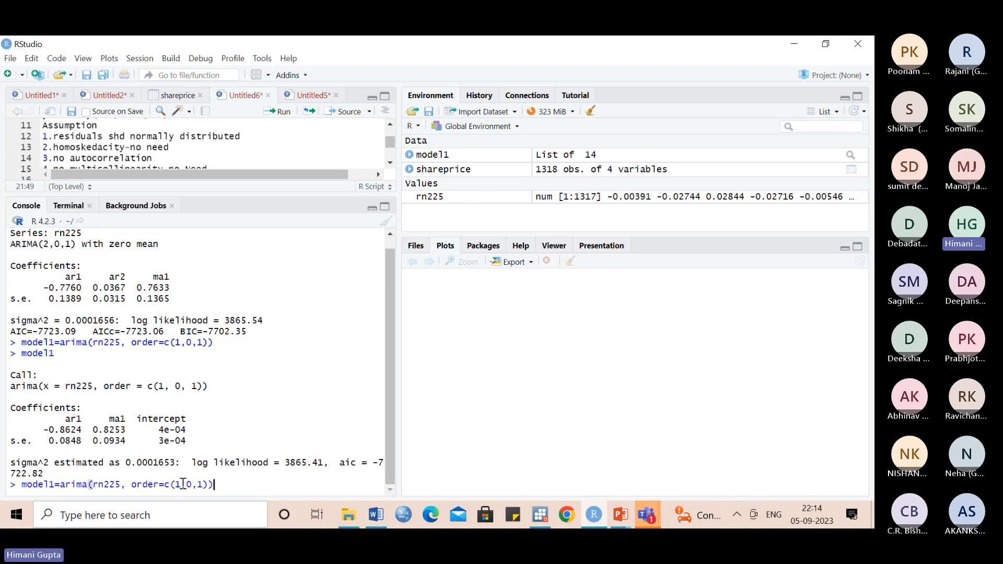
pyautogui.click(203, 484)
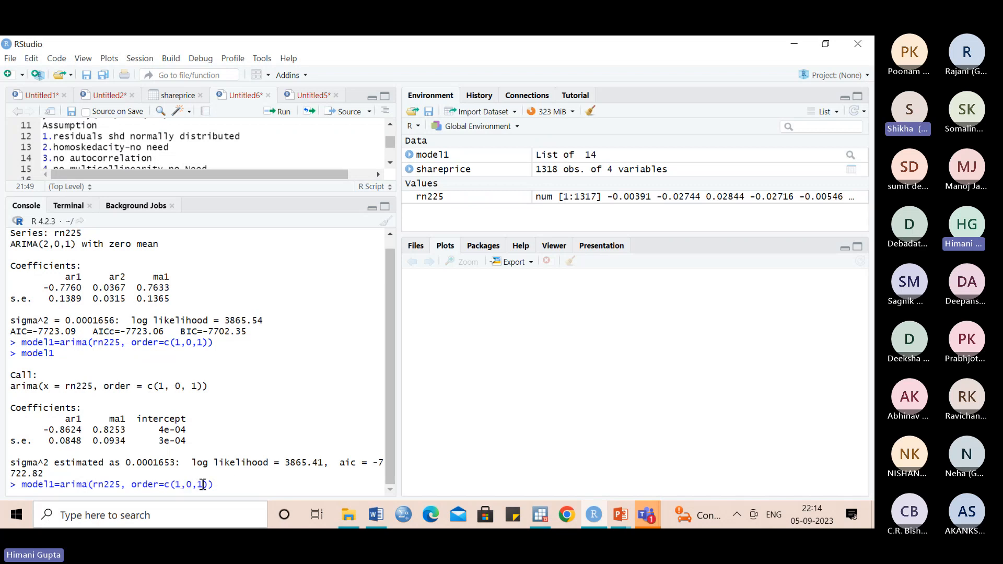
pyautogui.press('BackSpace')
pyautogui.write('2')
pyautogui.click(223, 485)
pyautogui.press('Return')
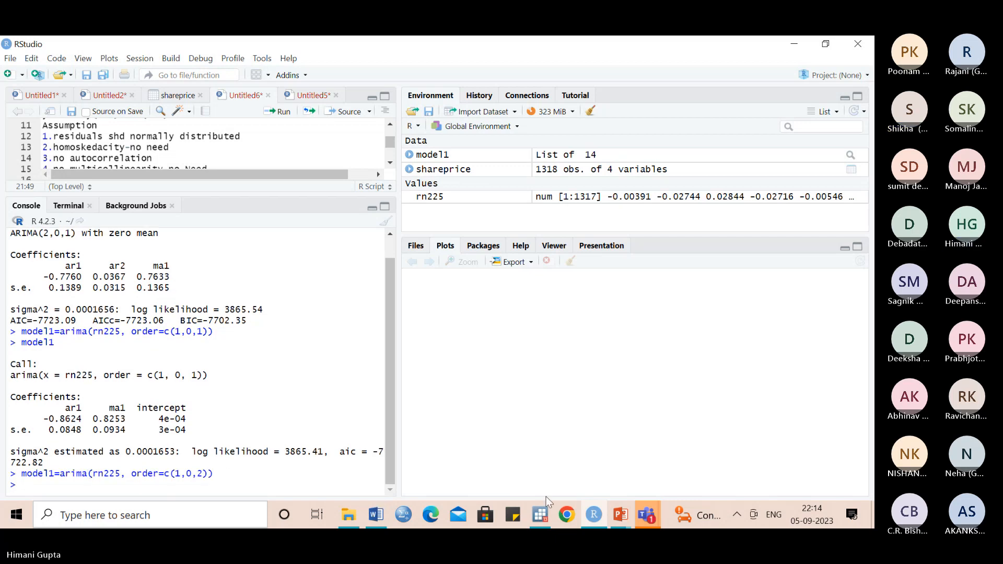
# - In the Word comparison table, highlight the ORIGINAL row's AIC value -7723.09 and ML value 3865.54 in yellow
pyautogui.click(376, 513)
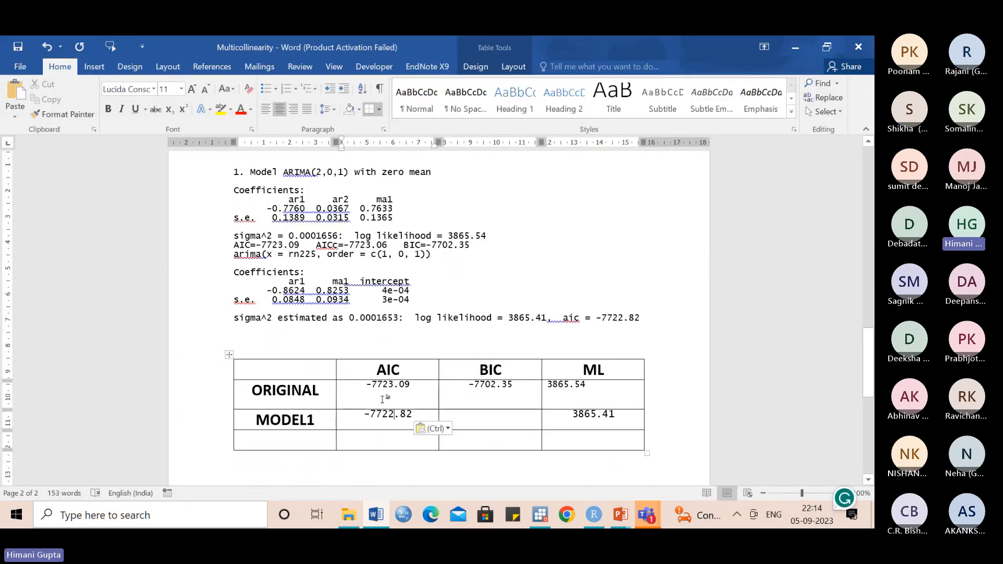
pyautogui.moveTo(365, 386); pyautogui.dragTo(417, 386)
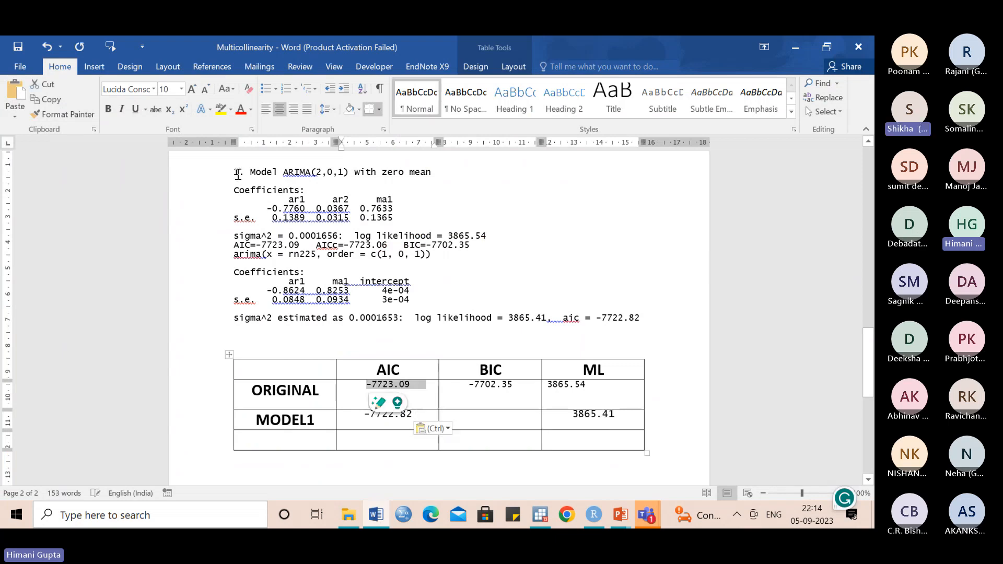
pyautogui.click(221, 109)
pyautogui.click(524, 379)
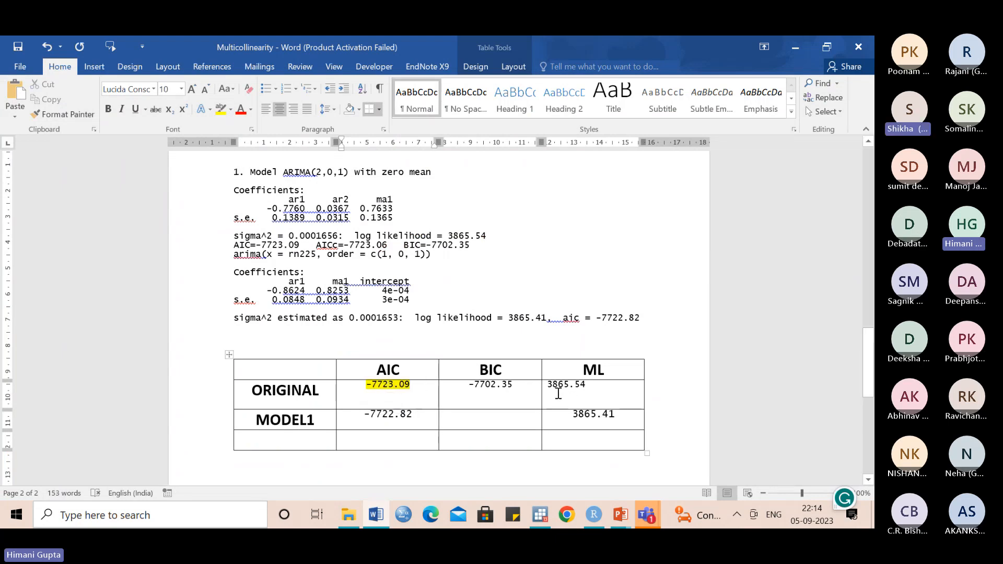
pyautogui.moveTo(547, 385); pyautogui.dragTo(590, 386)
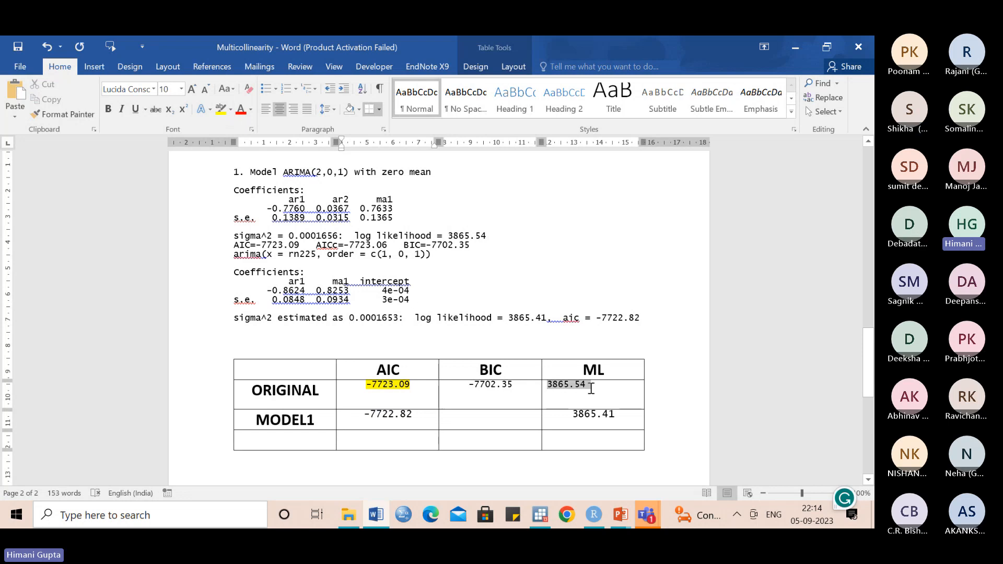
pyautogui.click(222, 111)
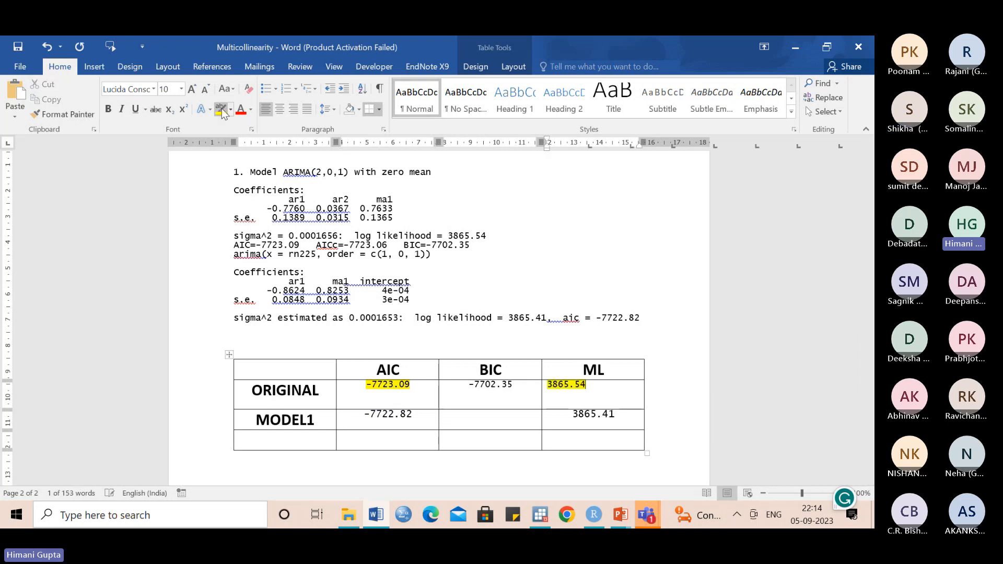
pyautogui.click(490, 418)
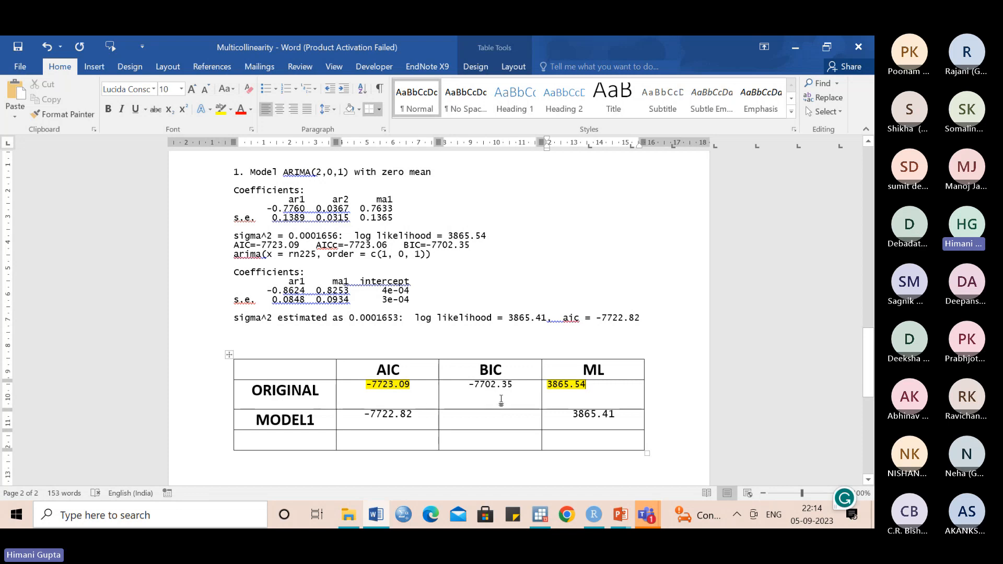
# - Switch to RStudio and fit a second model with model2=arima(rn225, order=c(1,0,2))
pyautogui.click(592, 514)
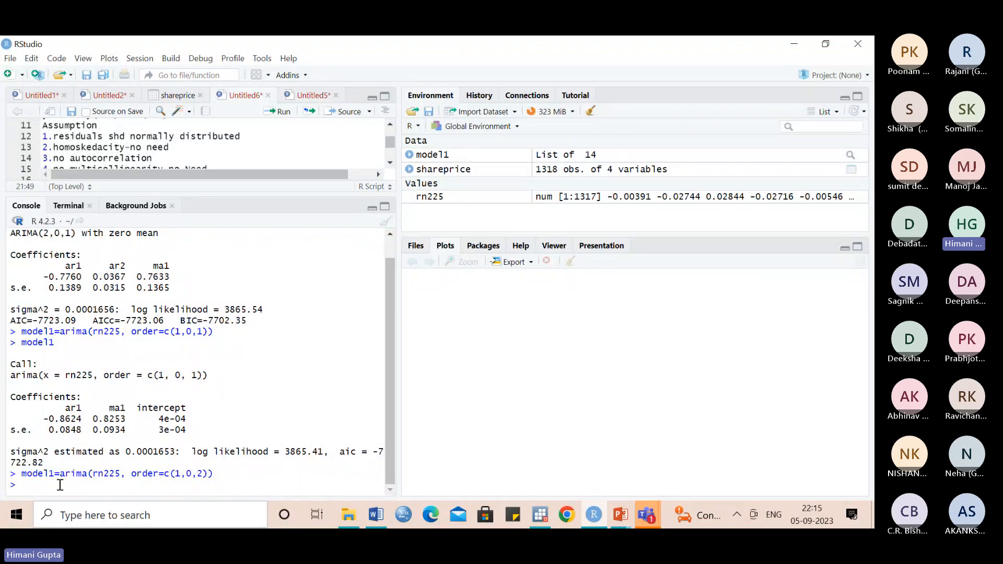
pyautogui.press('Up')
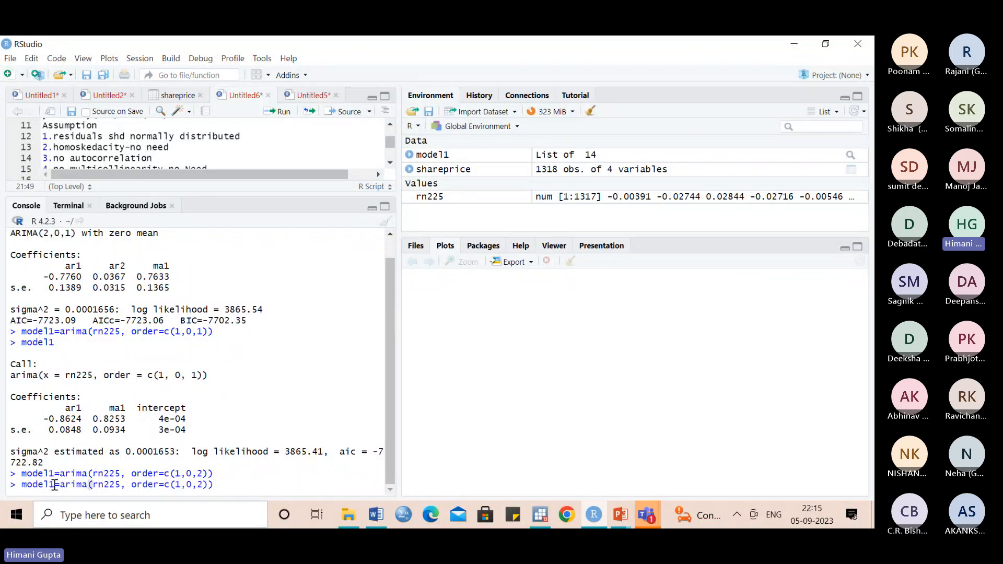
pyautogui.press('BackSpace')
pyautogui.write('2')
pyautogui.click(229, 486)
pyautogui.press('Return')
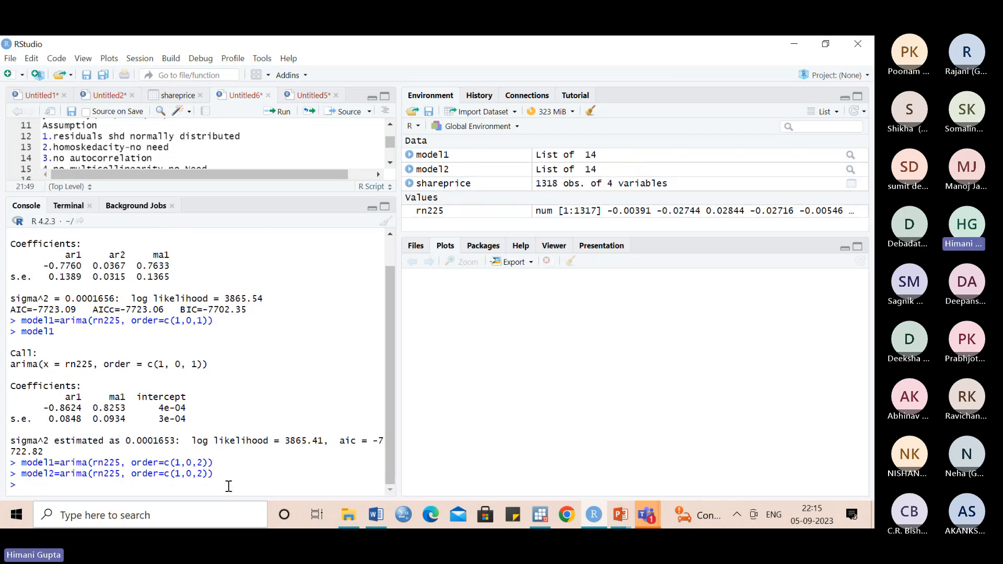
# - Print the model2 results in the console
pyautogui.write('MODEL2')
pyautogui.press('Down')
pyautogui.press('Return')
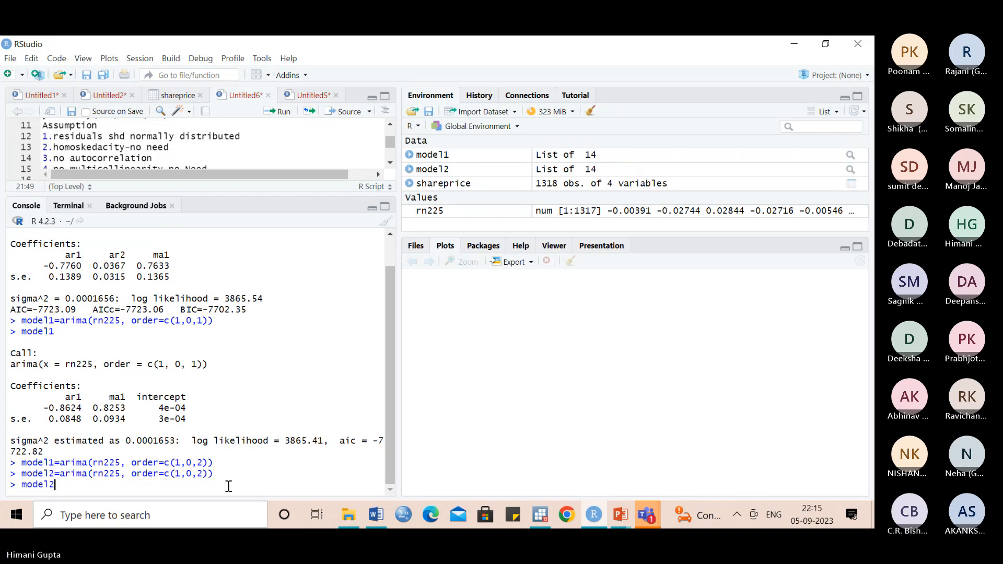
pyautogui.press('Return')
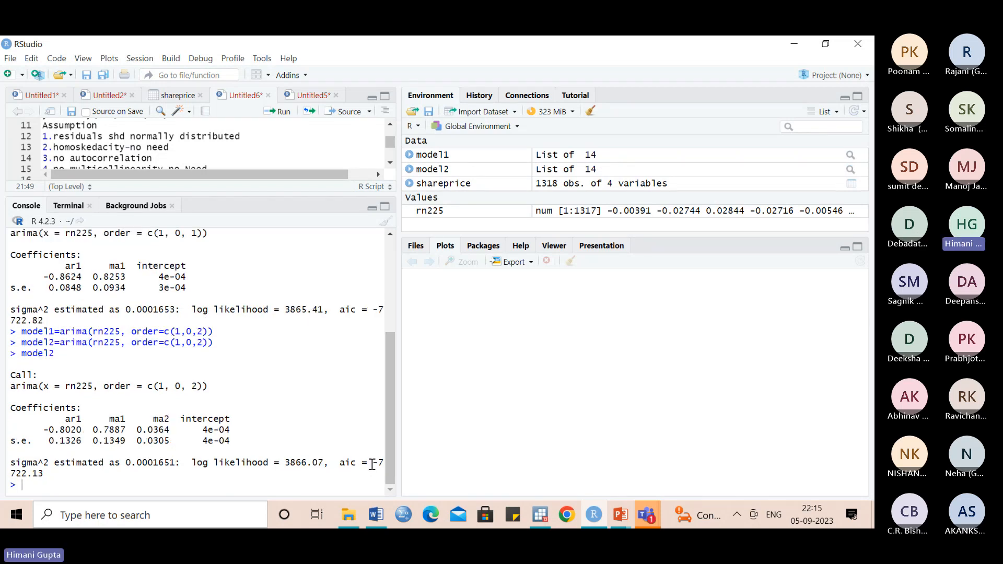
# - Label the empty row of the Word table "mODEL 2" and copy the model2 aic value -7722.13 into its AIC cell
pyautogui.moveTo(371, 465); pyautogui.dragTo(376, 473)
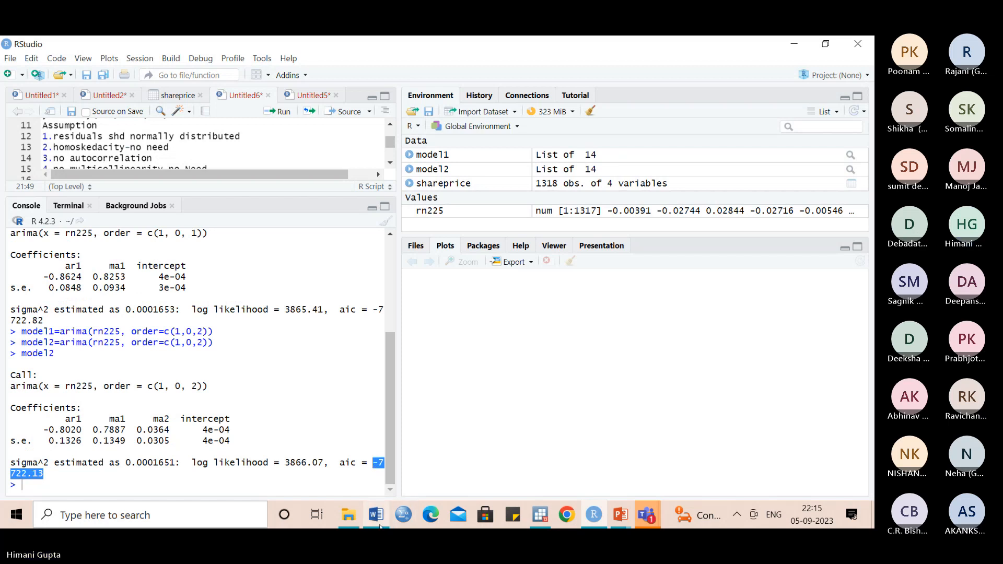
pyautogui.click(376, 514)
pyautogui.click(297, 439)
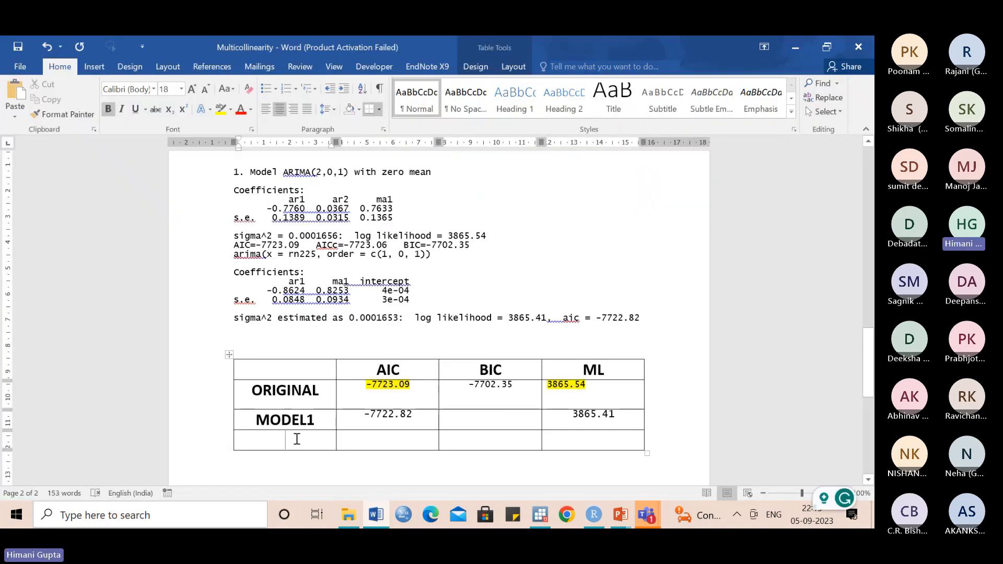
pyautogui.write('mODEL 2')
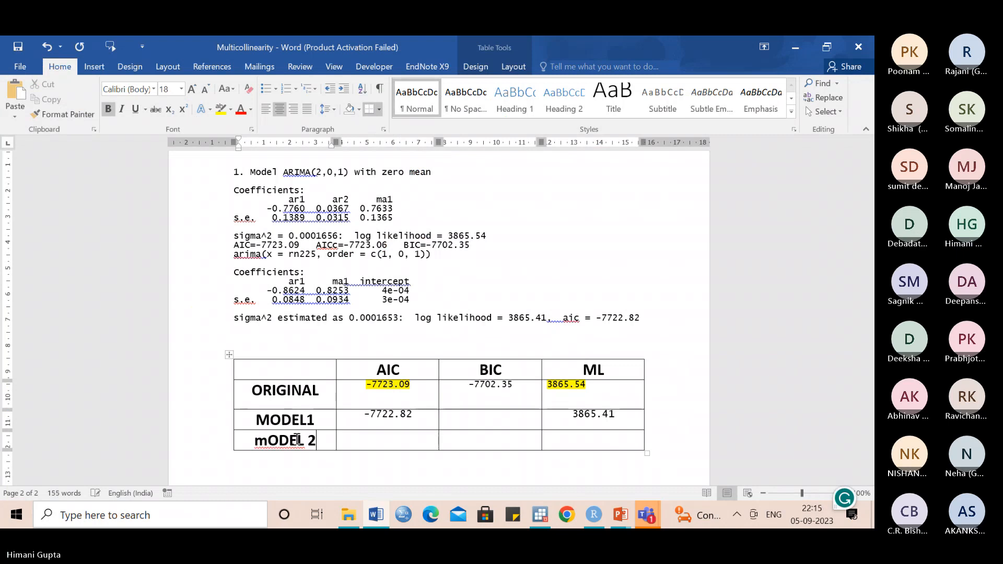
pyautogui.press('Tab')
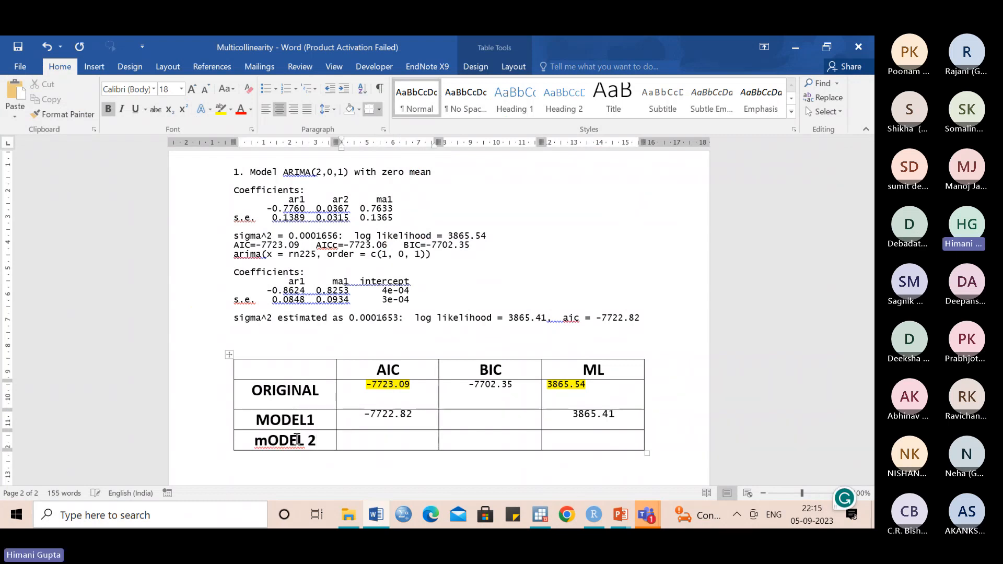
pyautogui.write('-7722.13')
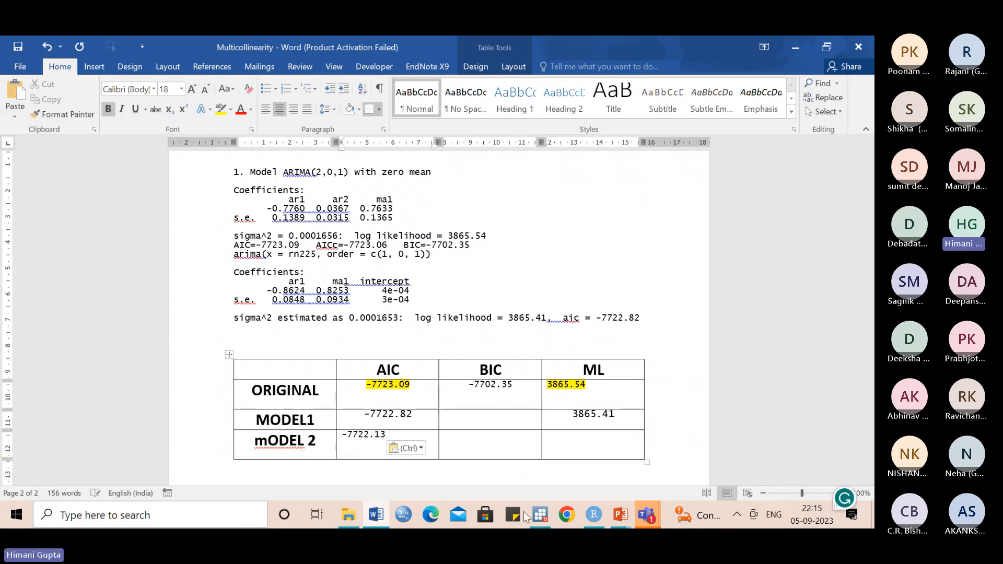
# - Copy the model2 log likelihood 3866.07 from RStudio into the ML cell of the mODEL 2 row in Word
pyautogui.hotkey('alt', 'Tab')
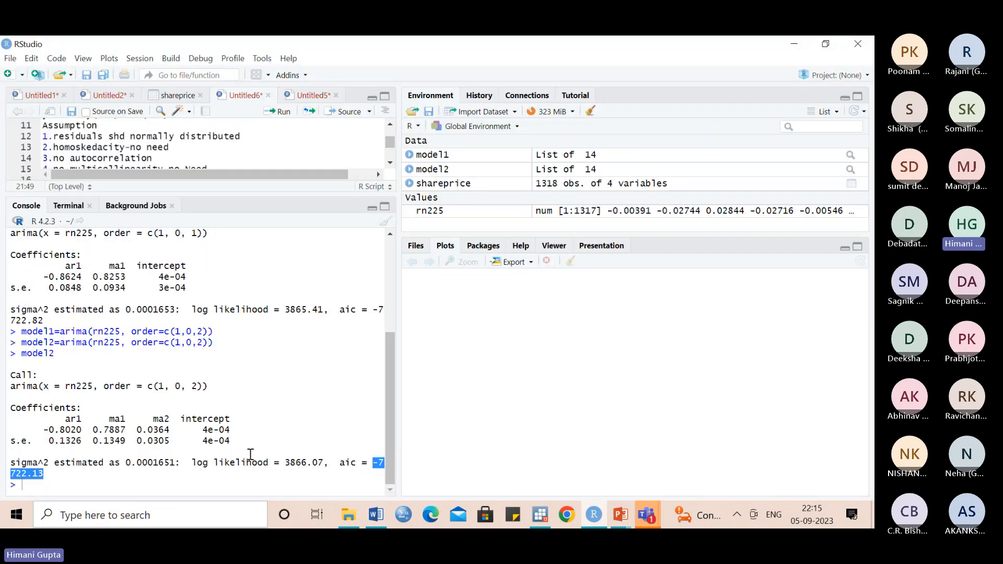
pyautogui.moveTo(285, 463); pyautogui.dragTo(323, 466)
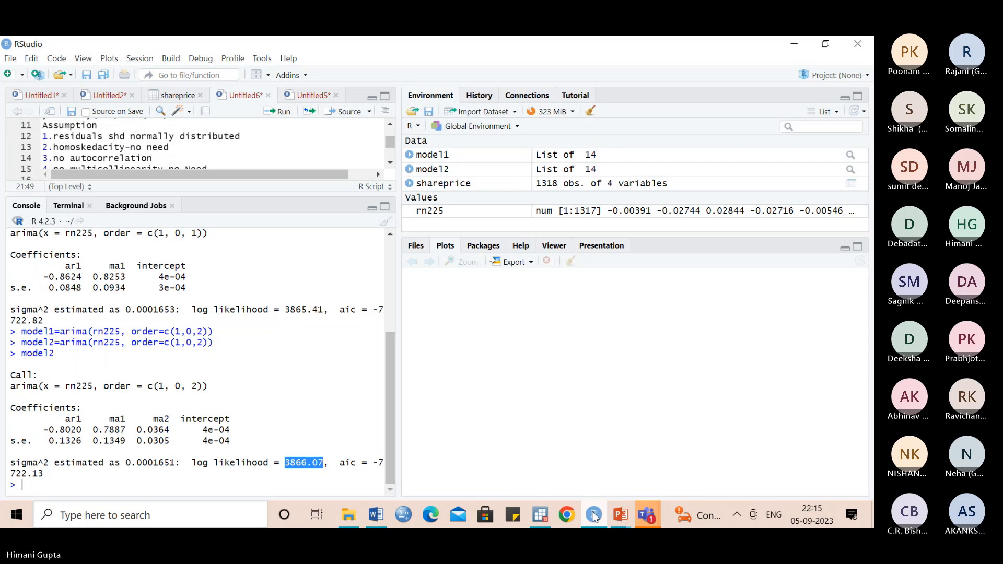
pyautogui.click(378, 515)
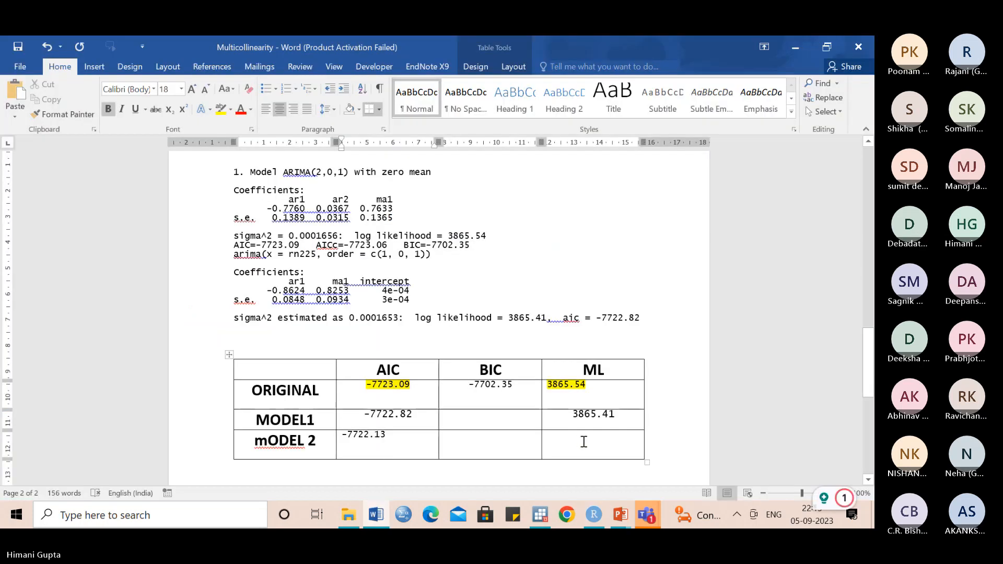
pyautogui.click(584, 441)
pyautogui.write('3866.07')
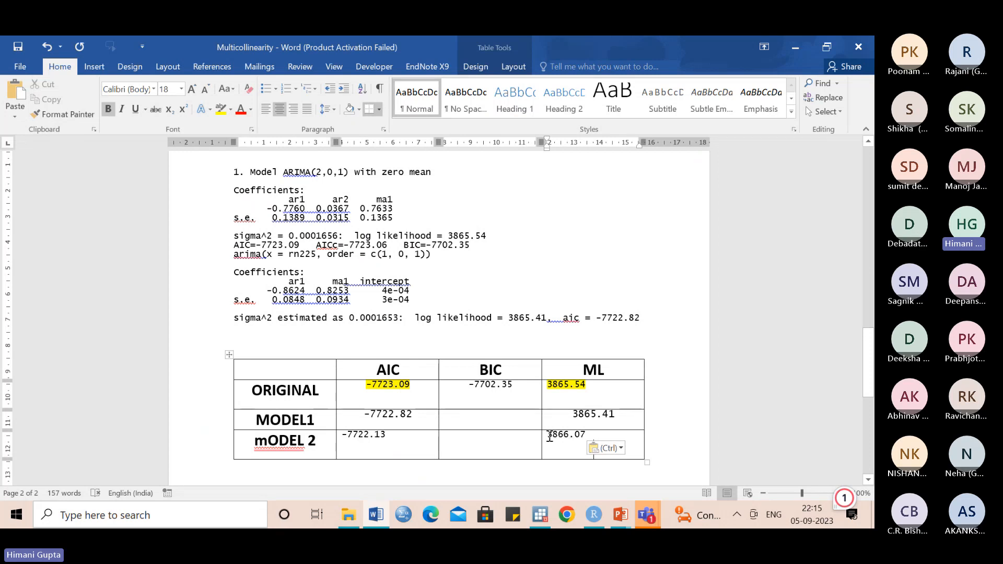
# - Highlight the mODEL 2 row's ML value 3866.07 in yellow and remove the highlight from the ORIGINAL row's ML value
pyautogui.moveTo(548, 437); pyautogui.dragTo(587, 439)
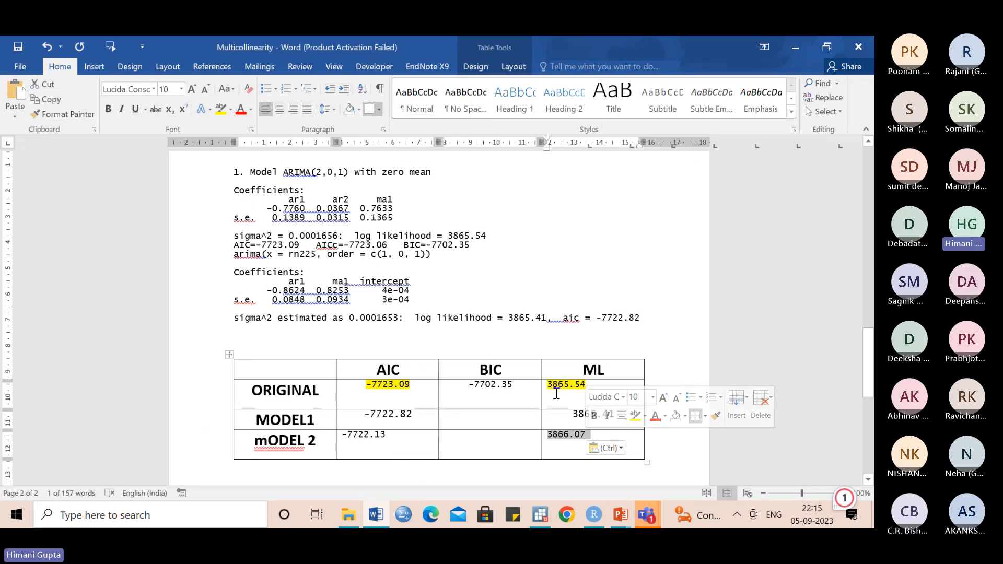
pyautogui.click(606, 422)
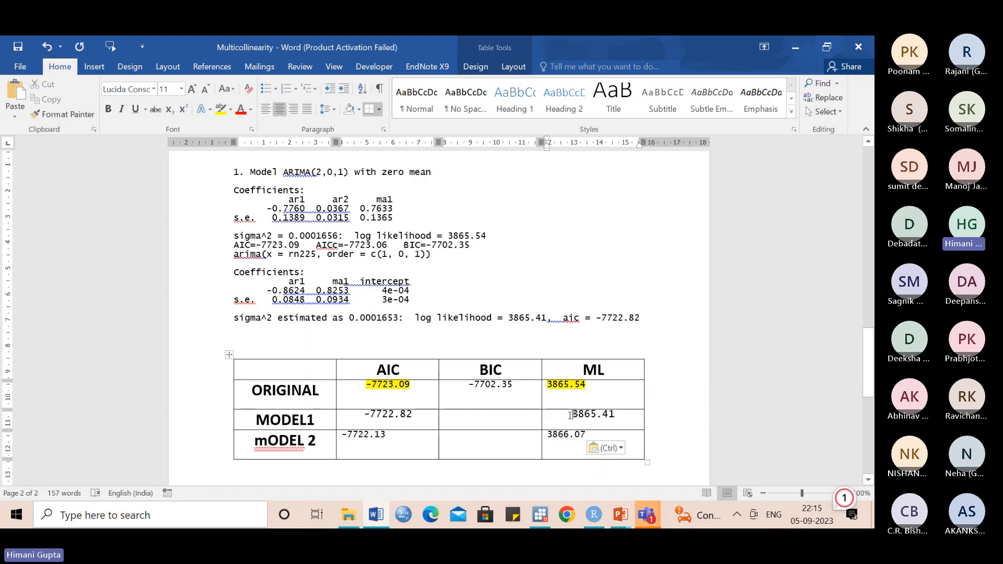
pyautogui.moveTo(547, 436); pyautogui.dragTo(587, 438)
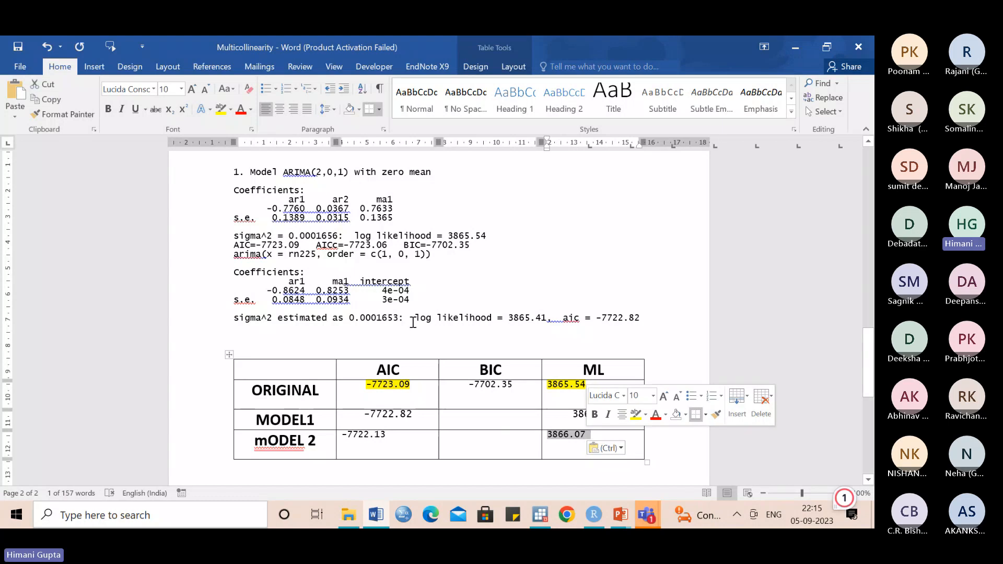
pyautogui.click(221, 109)
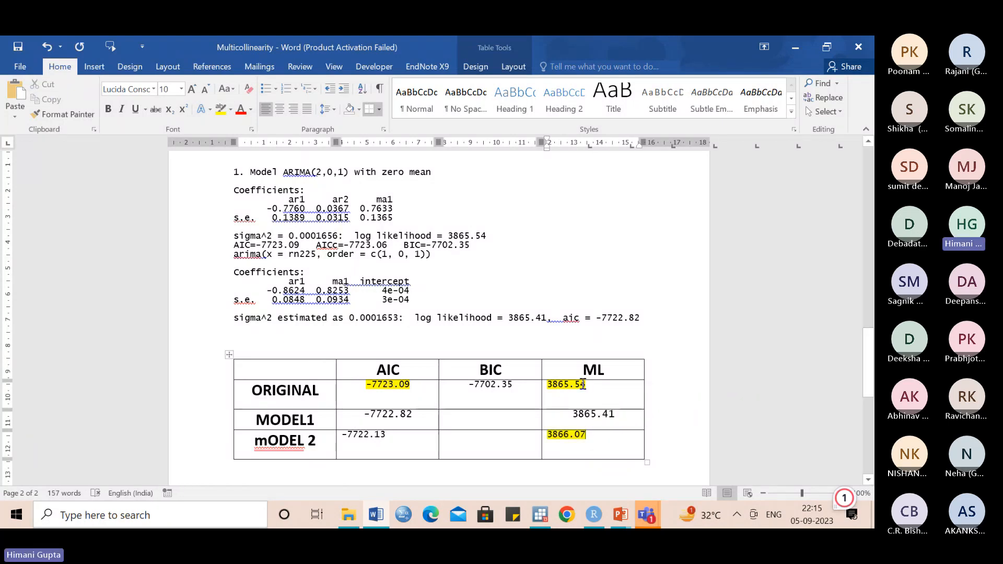
pyautogui.moveTo(587, 384); pyautogui.dragTo(550, 385)
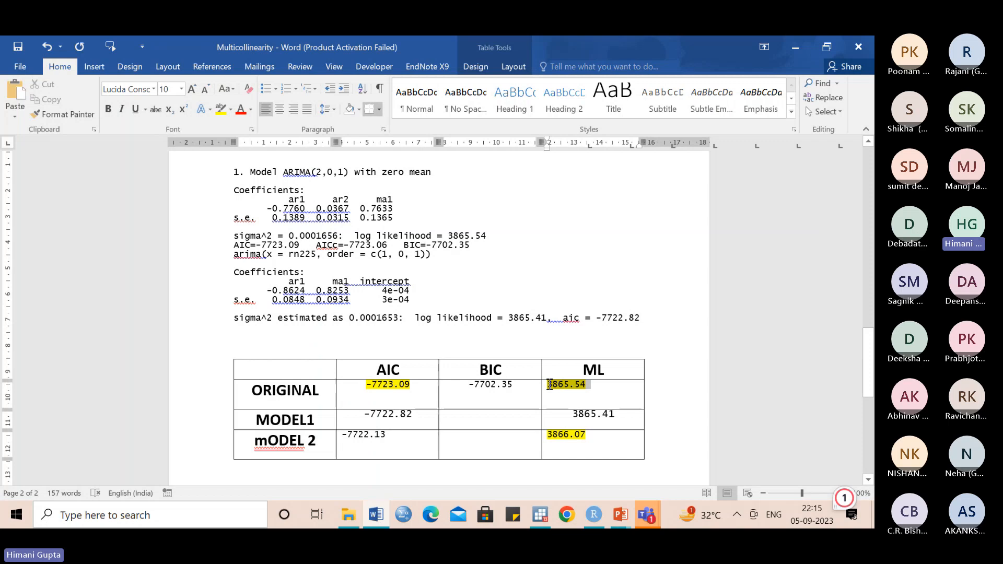
pyautogui.click(231, 109)
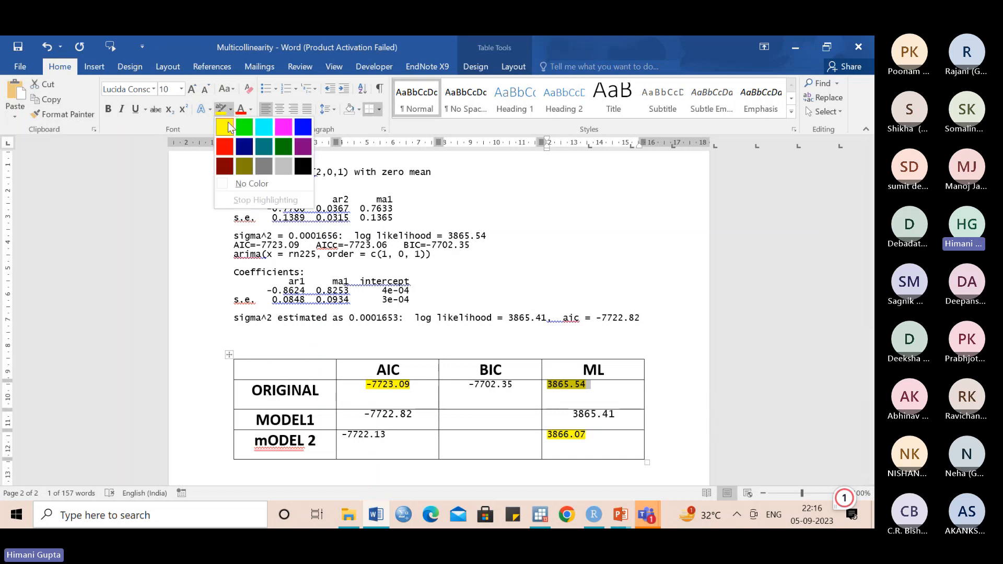
pyautogui.click(229, 183)
pyautogui.press('Left')
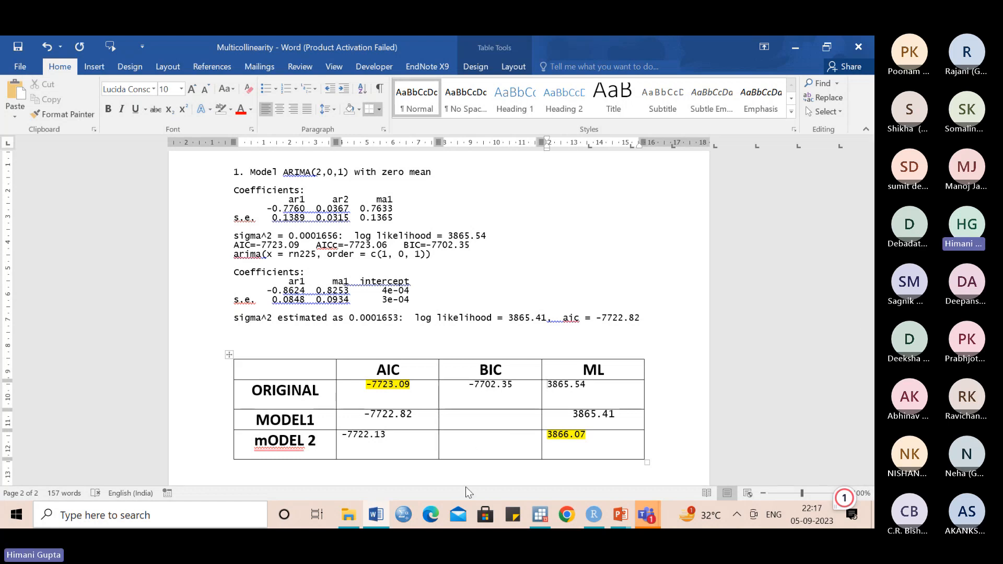
# - Switch to RStudio and fit a third model with model3=arima(rn225, order=c(2,0,2))
pyautogui.click(595, 516)
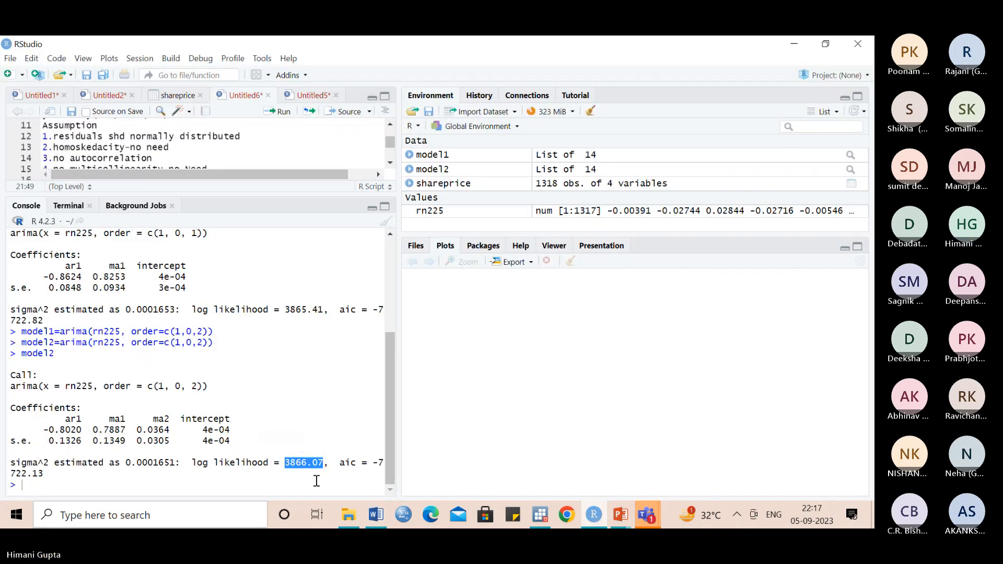
pyautogui.click(316, 481)
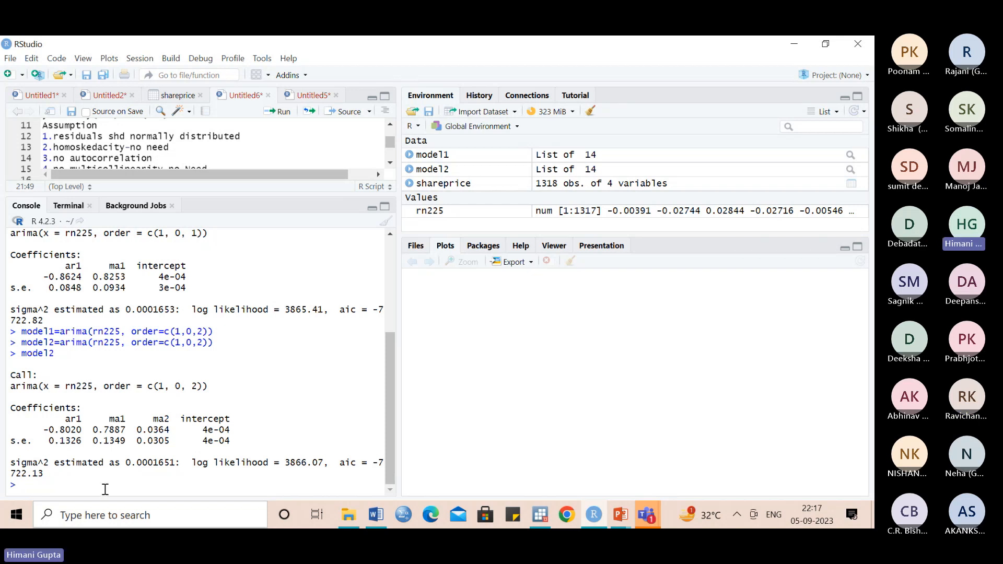
pyautogui.press('Up')
pyautogui.press('Up')
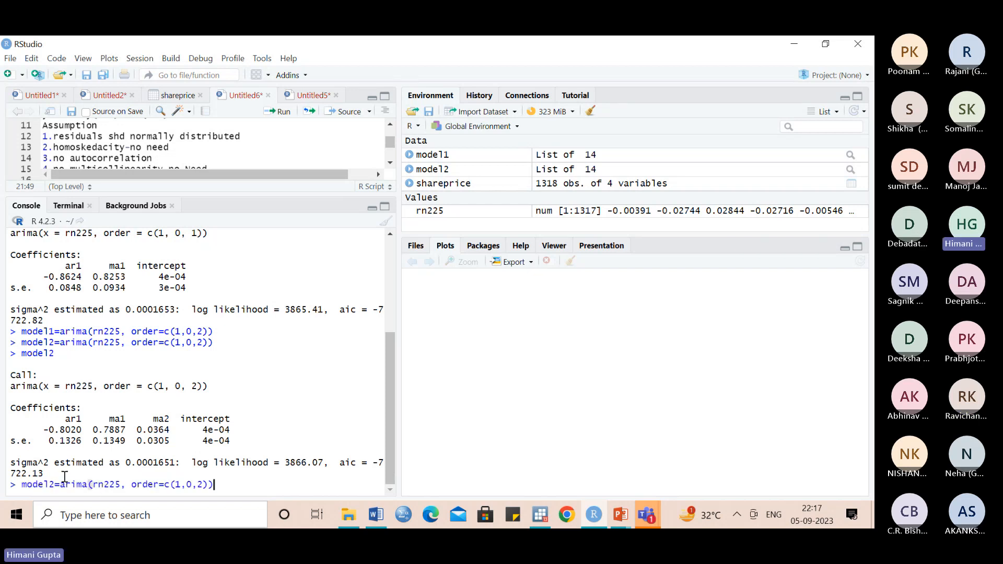
pyautogui.click(56, 481)
pyautogui.press('BackSpace')
pyautogui.write('3')
pyautogui.press('BackSpace')
pyautogui.write('2')
pyautogui.click(246, 485)
pyautogui.press('Return')
# - Print the fitted model3 results in the R console
pyautogui.write('MODEL3')
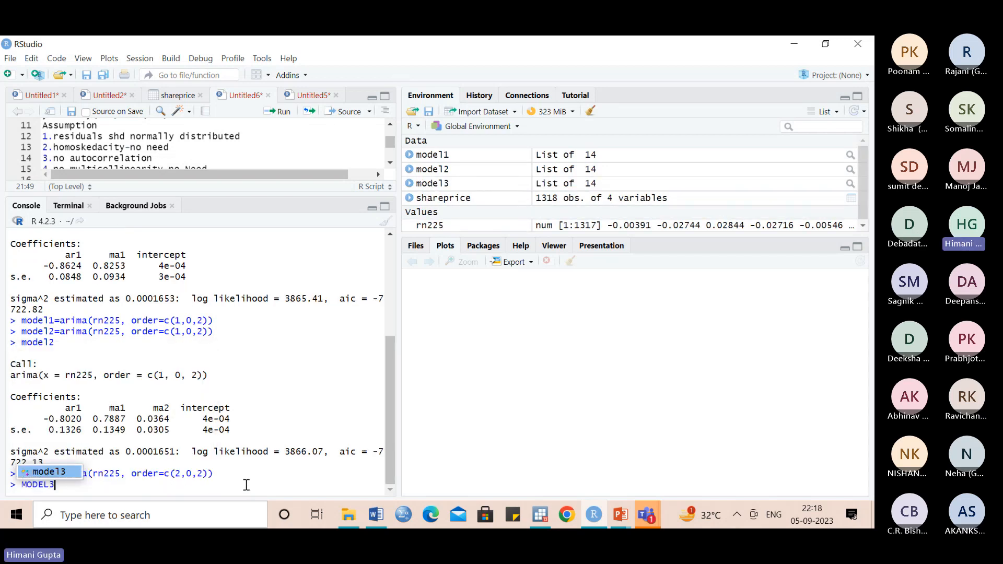
pyautogui.press('Return')
pyautogui.press('Return')
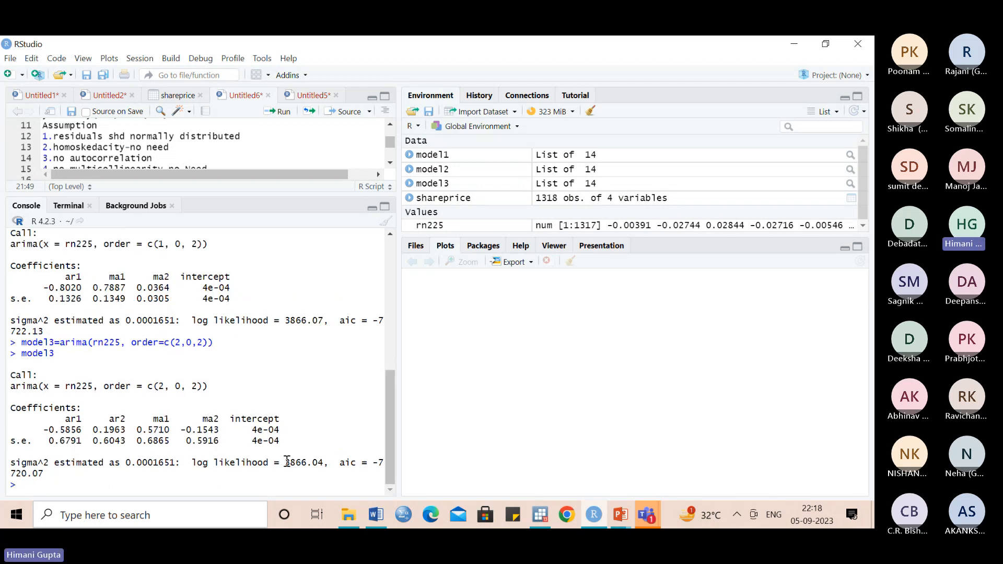
# - Copy the model3 log likelihood 3866.04 from RStudio into the ML cell of the empty last row of the Word table
pyautogui.moveTo(286, 462); pyautogui.dragTo(325, 465)
pyautogui.click(381, 516)
pyautogui.press('Tab')
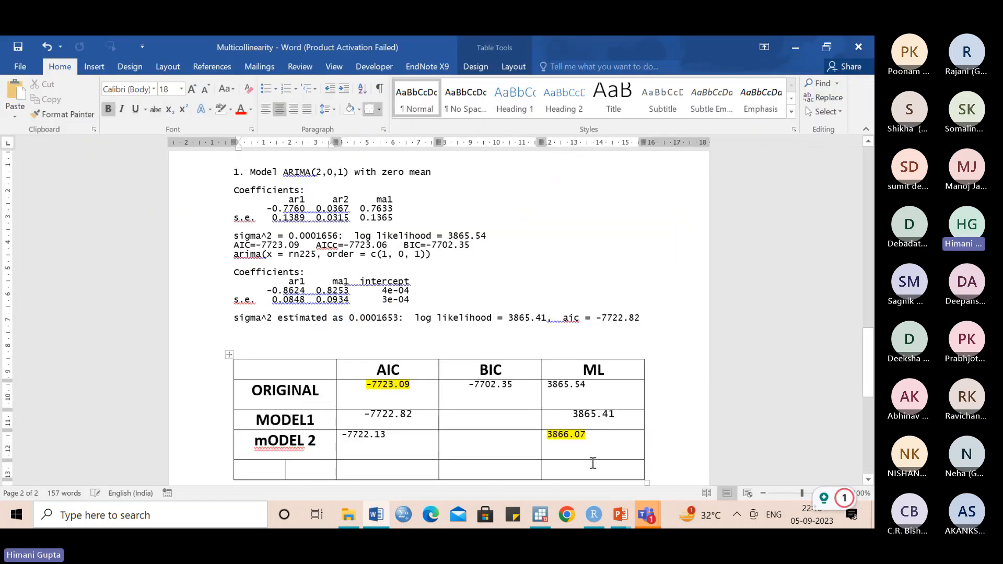
pyautogui.click(593, 463)
pyautogui.write('3866.04')
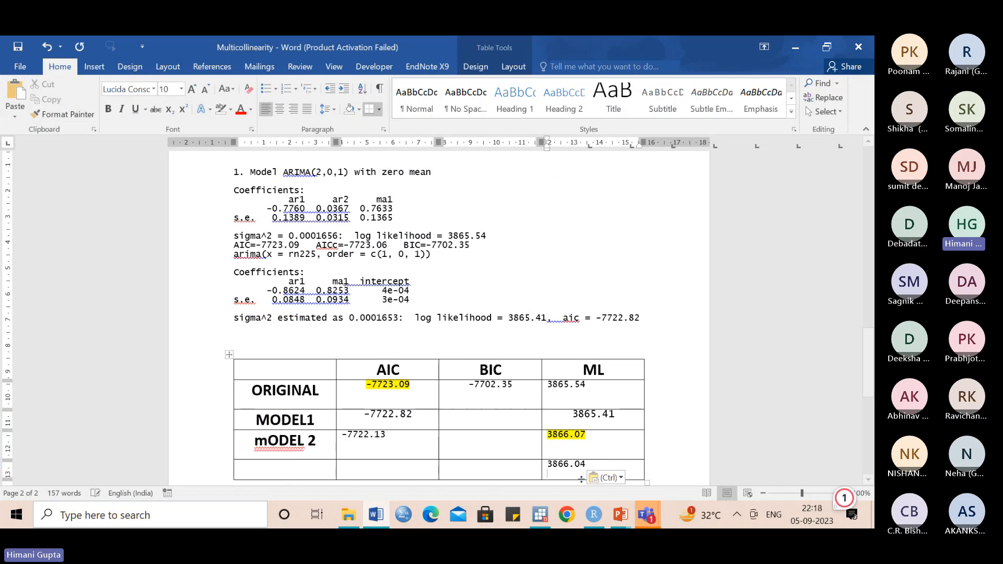
# - Copy the model3 aic value -7720.07 from RStudio into the AIC cell of the last row of the Word table
pyautogui.click(593, 517)
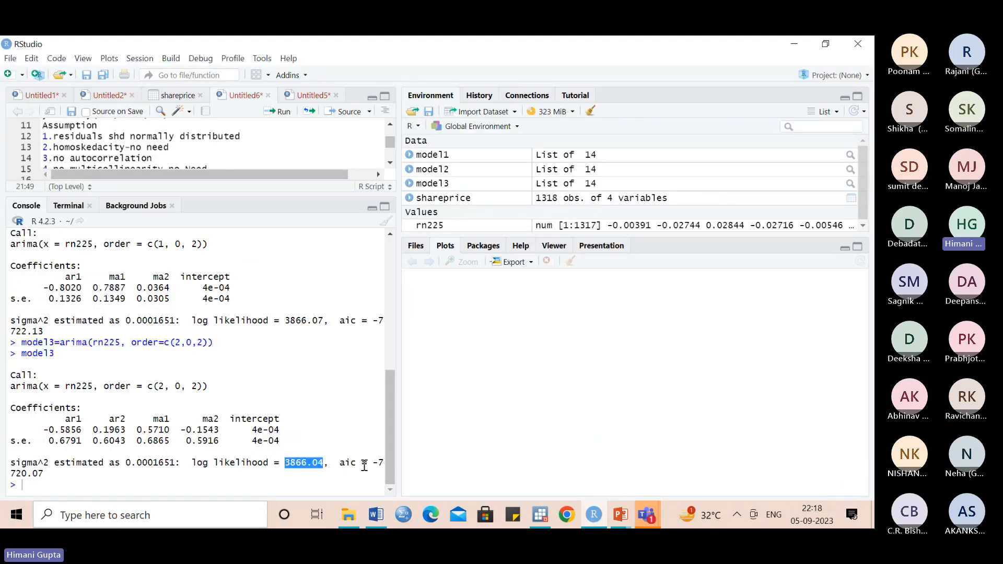
pyautogui.moveTo(372, 462); pyautogui.dragTo(377, 474)
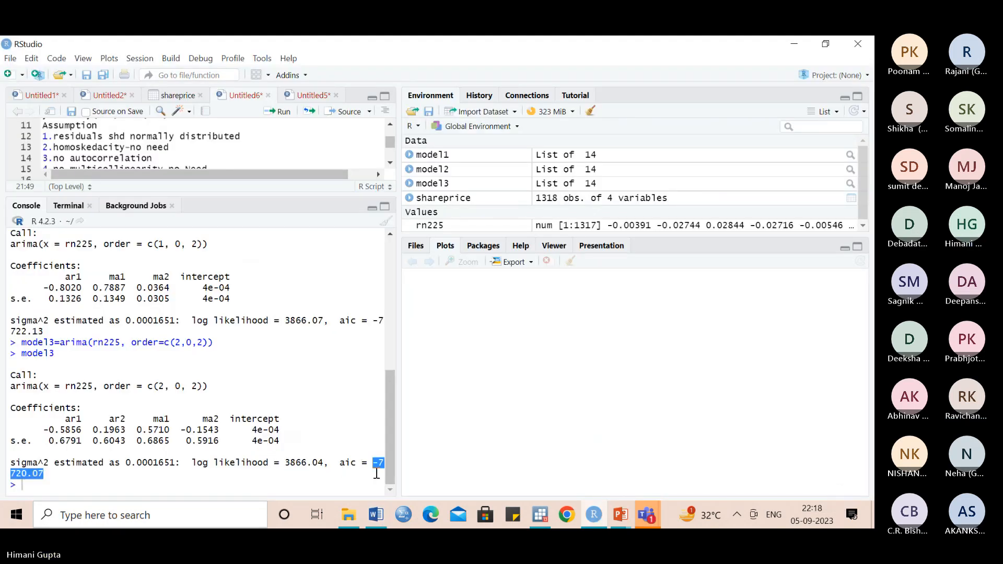
pyautogui.click(376, 515)
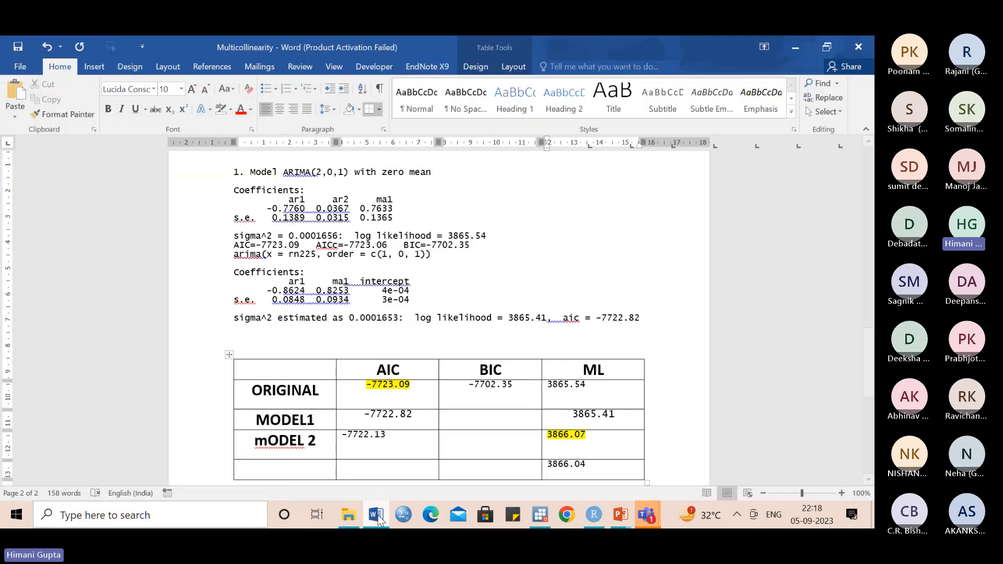
pyautogui.click(358, 469)
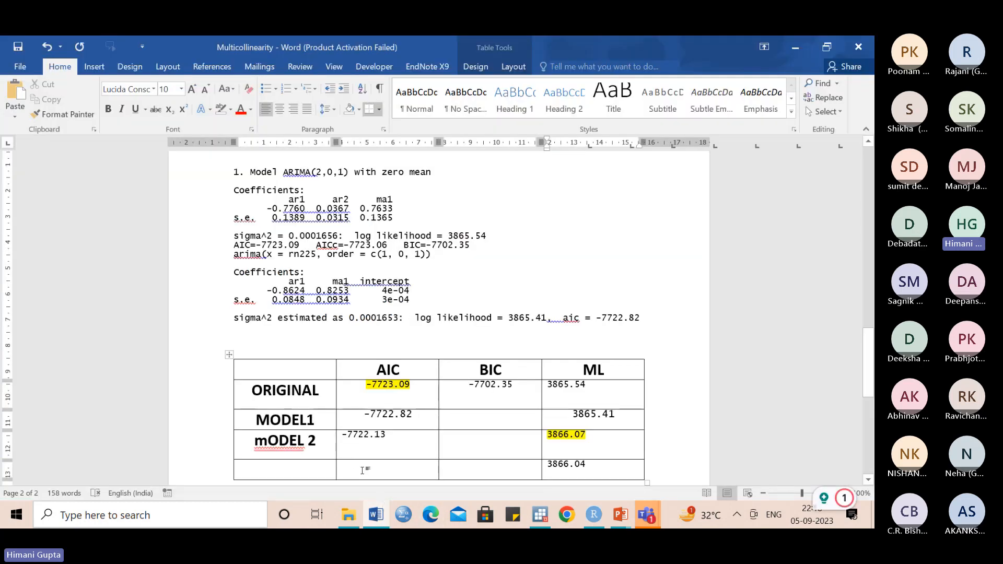
pyautogui.write('-7720.07')
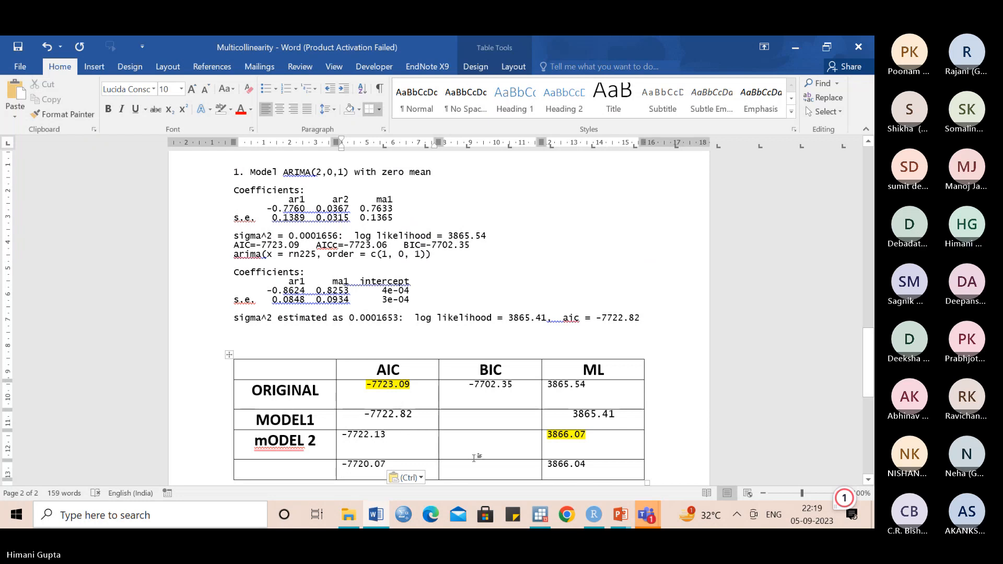
# - Switch to RStudio and fit the original model with model=arima(rn225, order=c(2,0,1))
pyautogui.click(592, 521)
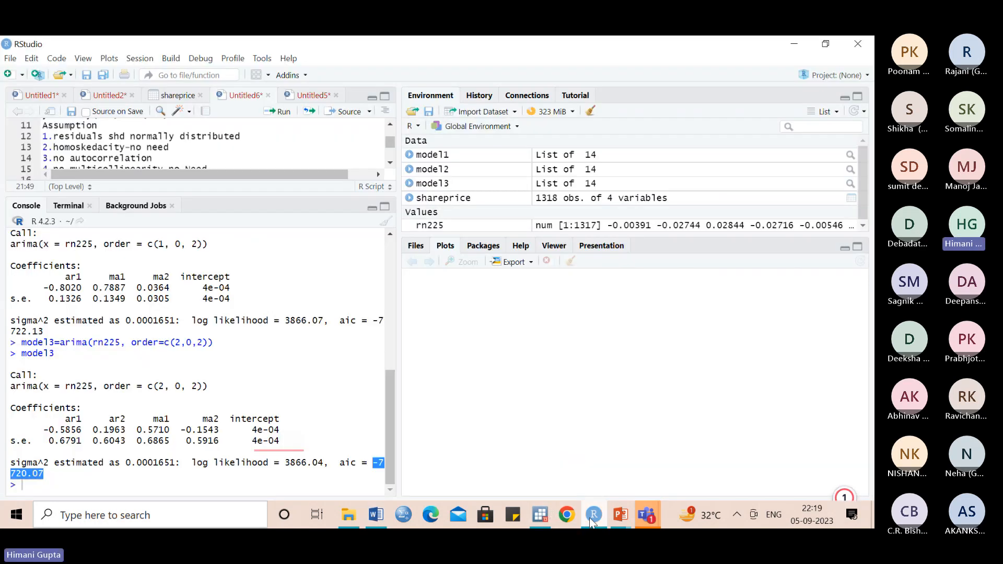
pyautogui.click(226, 479)
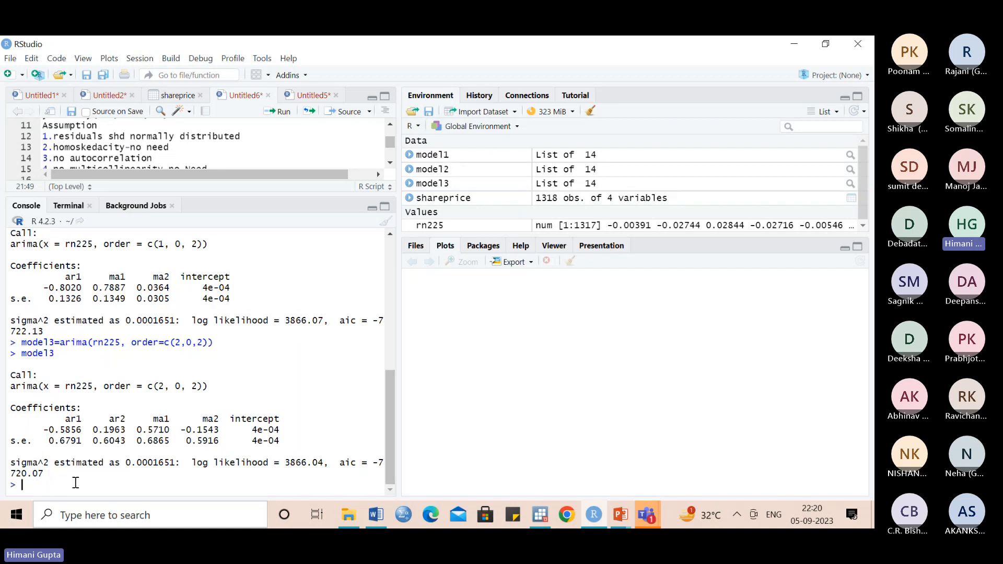
pyautogui.write('MODEL')
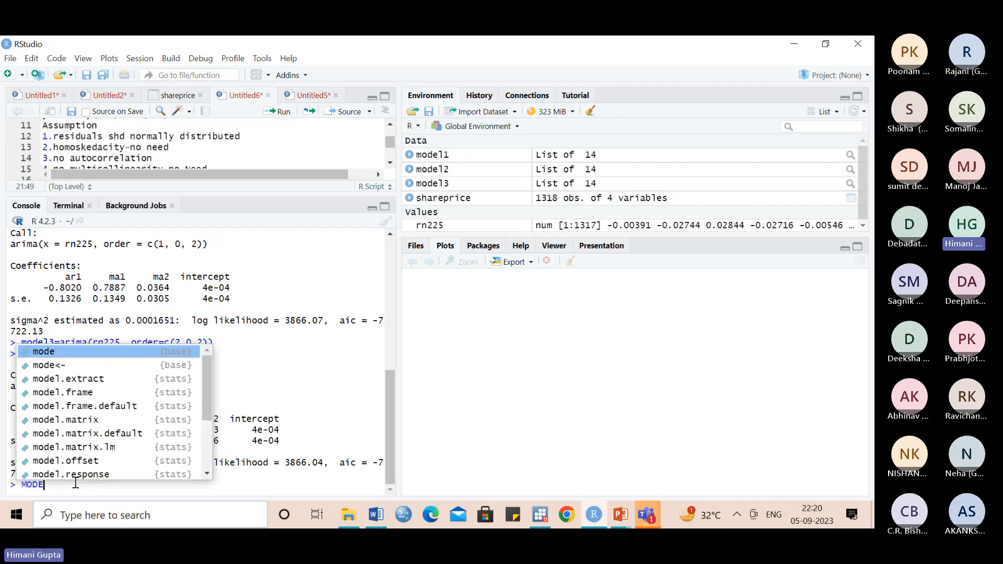
pyautogui.press('BackSpace')
pyautogui.press('BackSpace')
pyautogui.press('BackSpace')
pyautogui.press('BackSpace')
pyautogui.press('BackSpace')
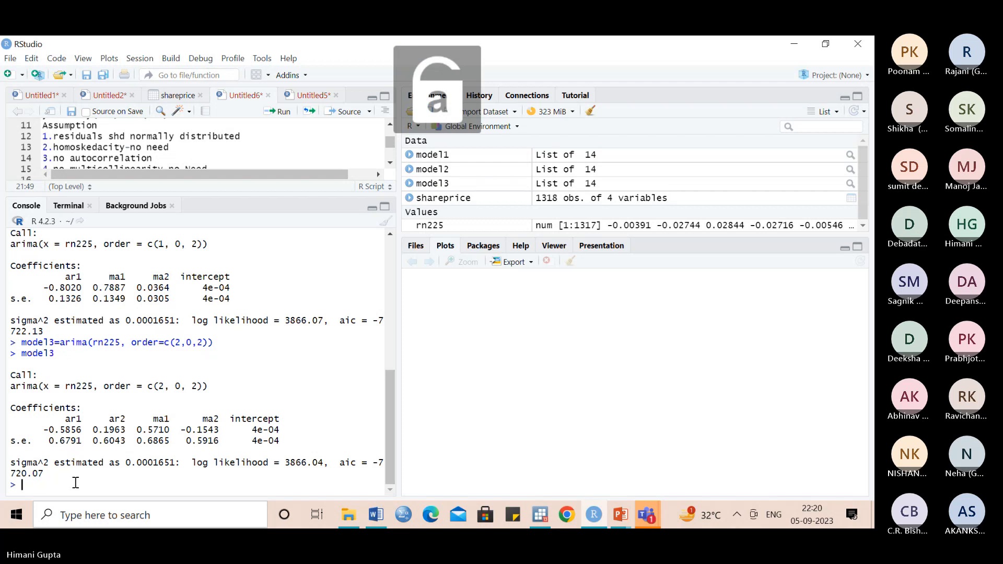
pyautogui.press('Up')
pyautogui.press('Up')
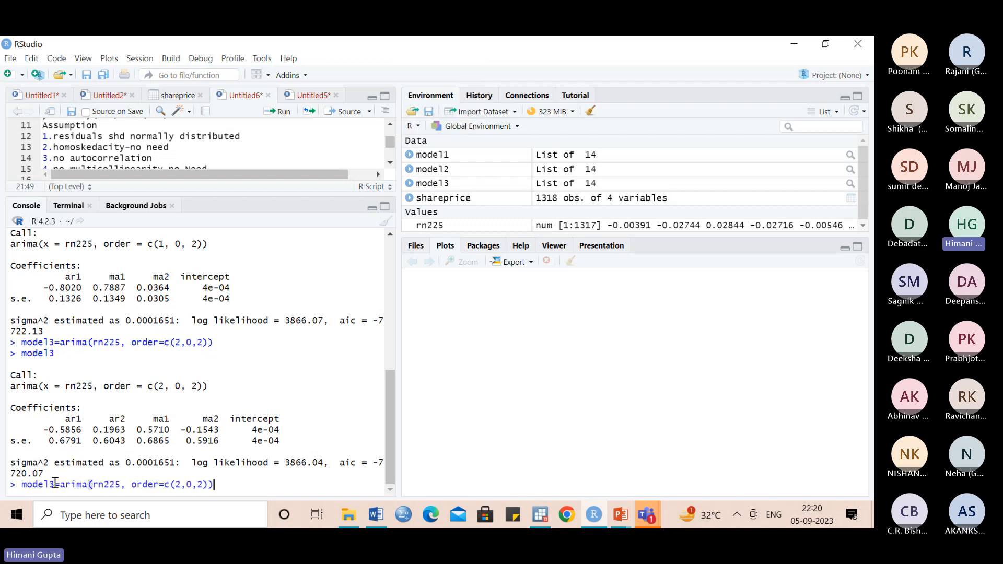
pyautogui.click(55, 484)
pyautogui.press('BackSpace')
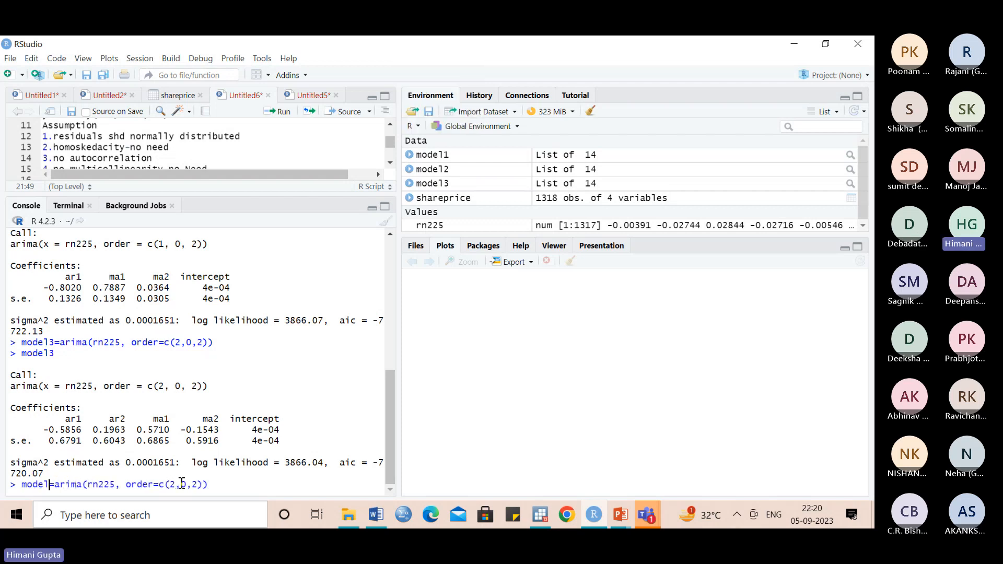
pyautogui.moveTo(391, 404)
pyautogui.mouseDown()
pyautogui.moveTo(392, 259)
pyautogui.moveTo(397, 413)
pyautogui.mouseUp()
pyautogui.click(195, 484)
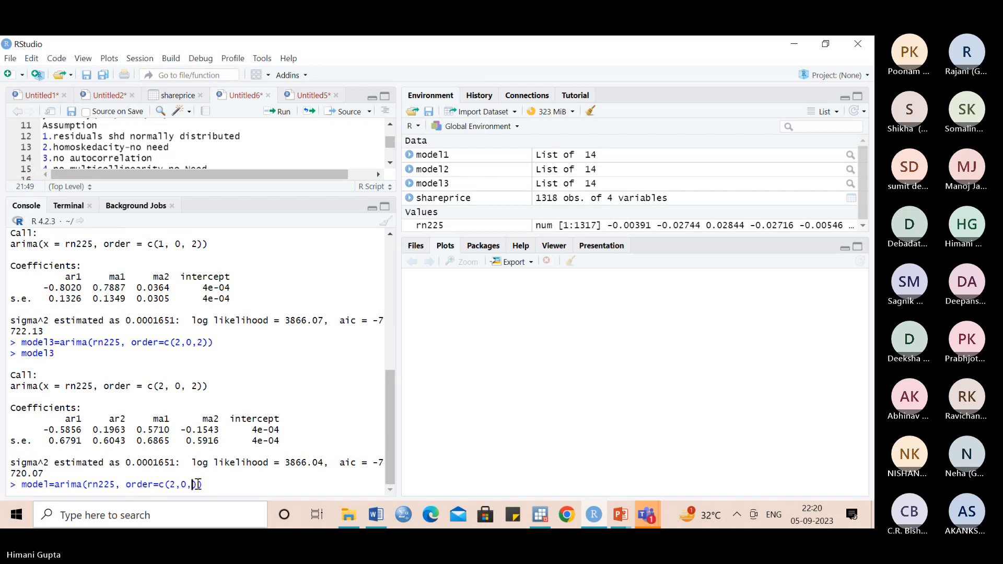
pyautogui.write('1')
pyautogui.press('Return')
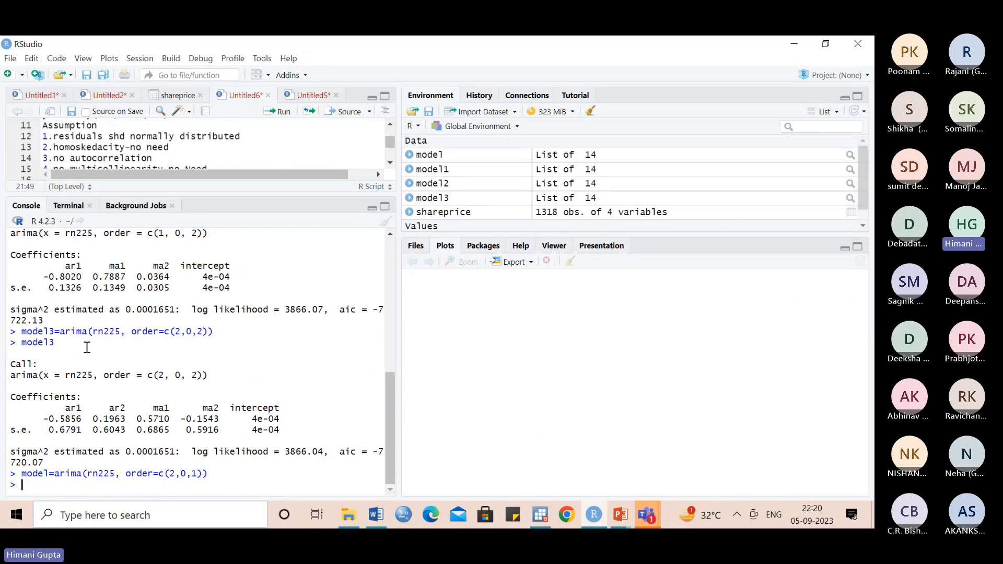
# - Forecast 20 periods ahead from the fitted model with forecast_rn225=forecast(model,h=20)
pyautogui.moveTo(390, 406); pyautogui.dragTo(387, 341)
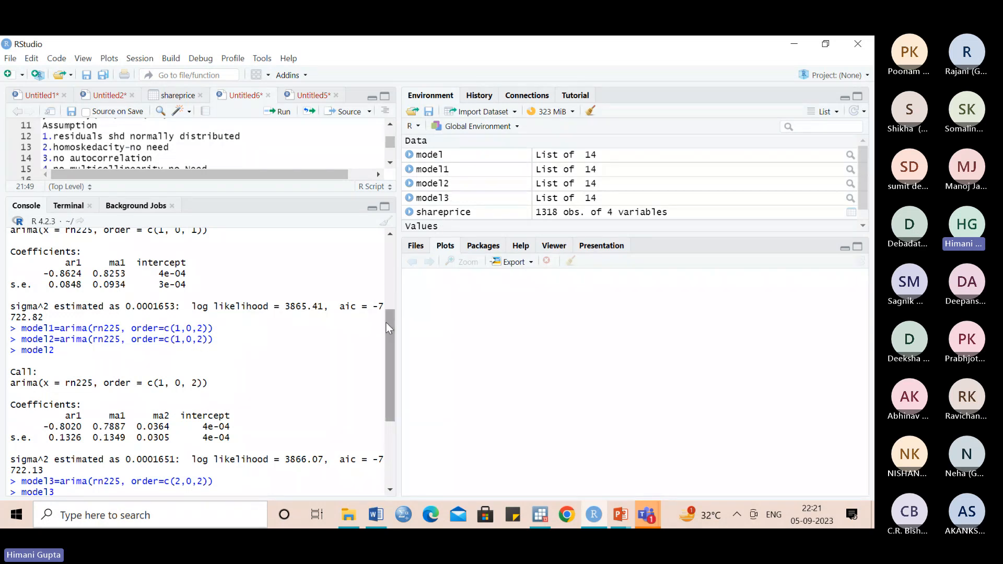
pyautogui.moveTo(391, 329); pyautogui.dragTo(393, 443)
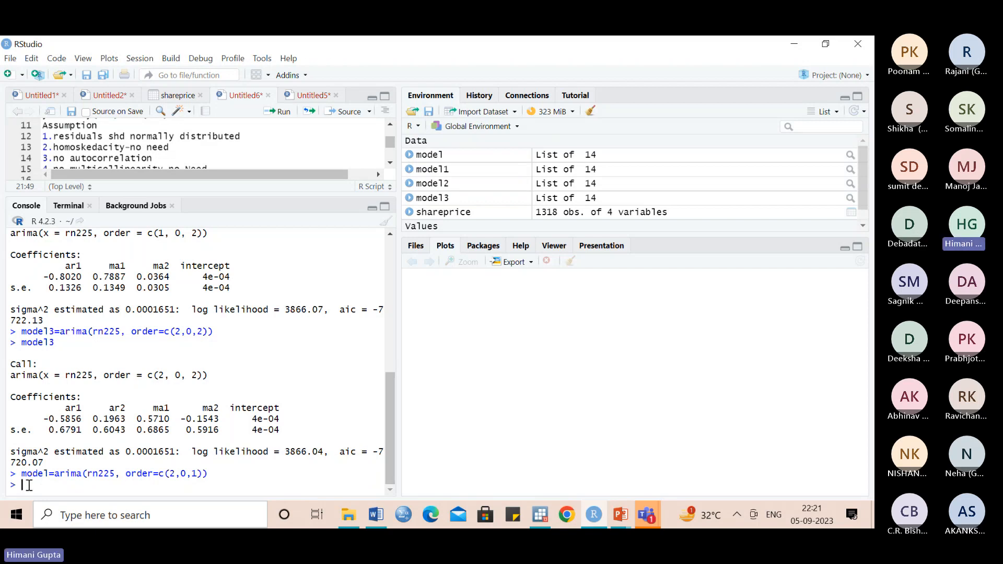
pyautogui.write('foreco')
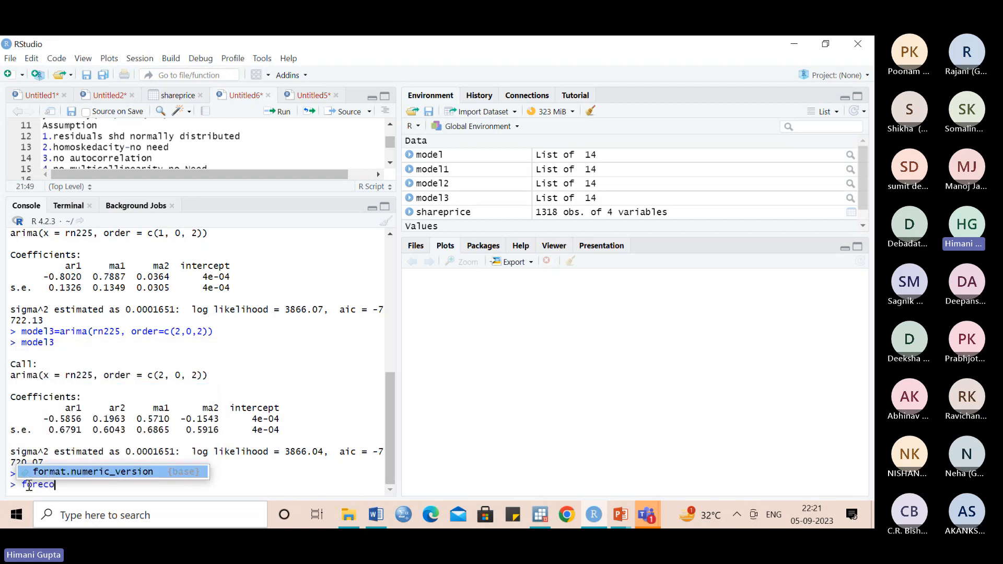
pyautogui.press('BackSpace')
pyautogui.write('ast')
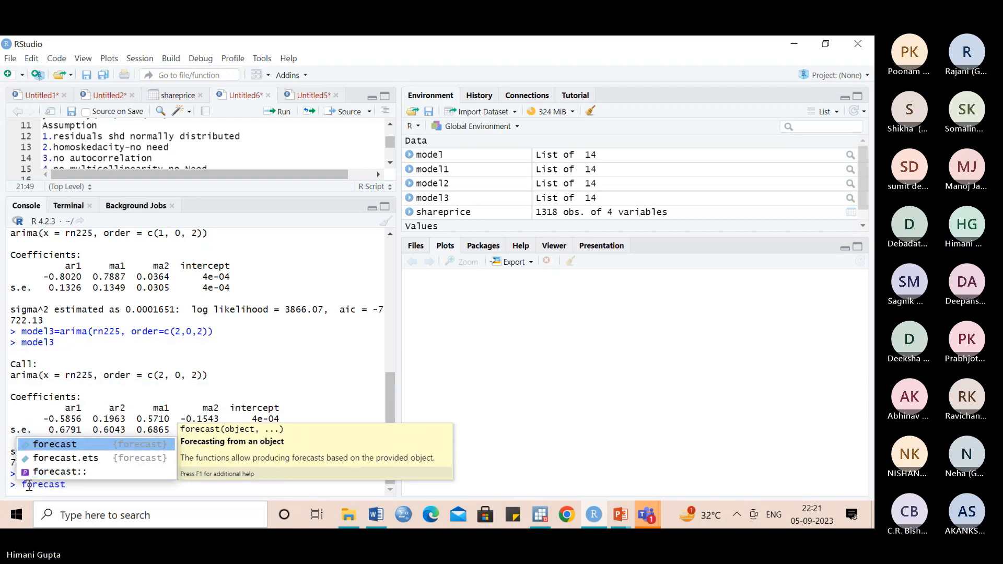
pyautogui.write('_rn225')
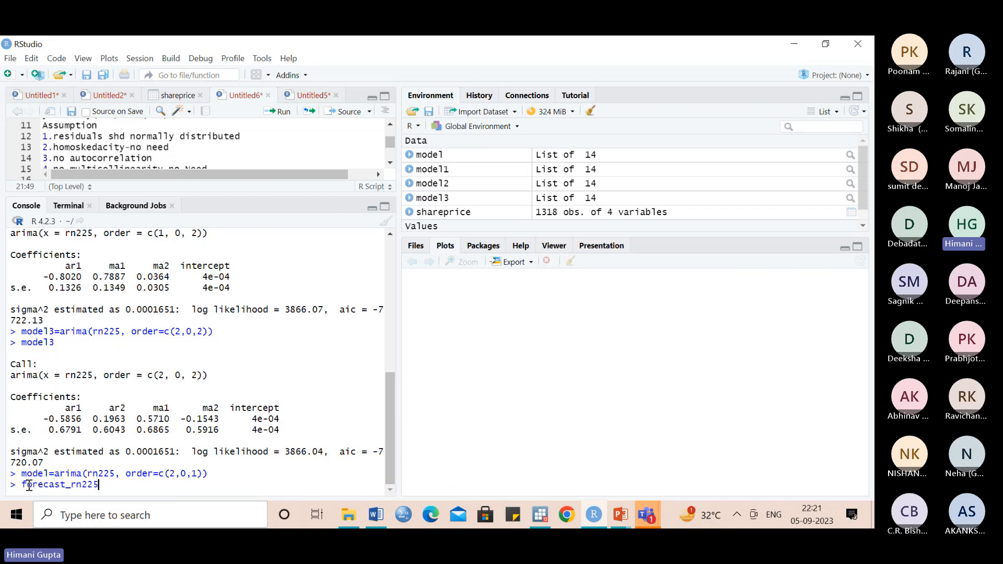
pyautogui.write('=forecast')
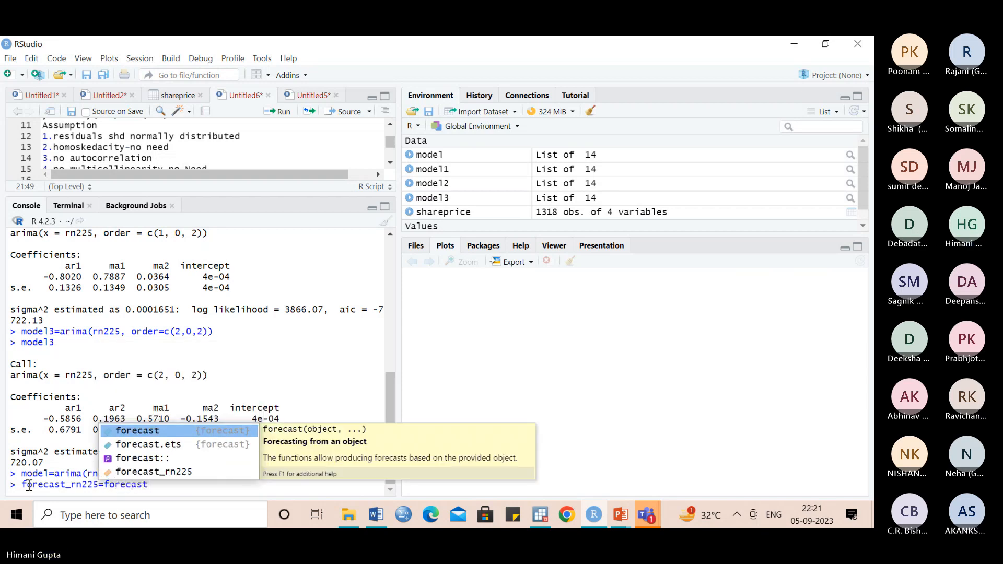
pyautogui.click(133, 431)
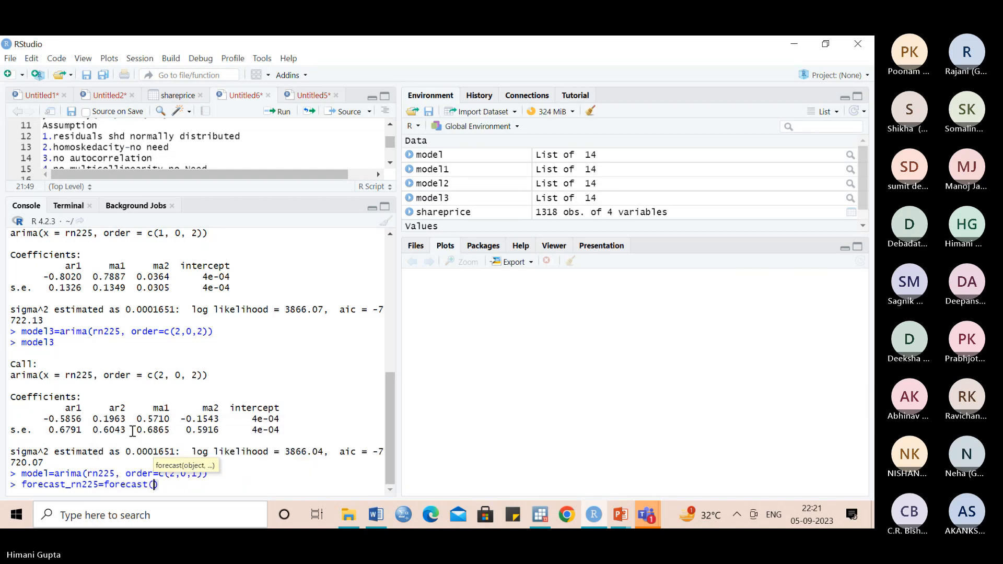
pyautogui.write('mode')
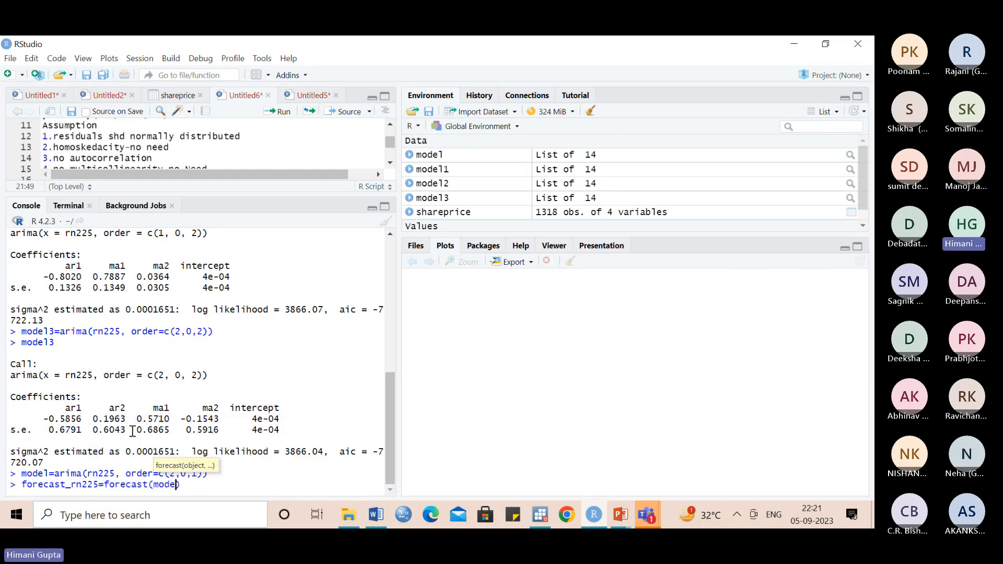
pyautogui.write('l')
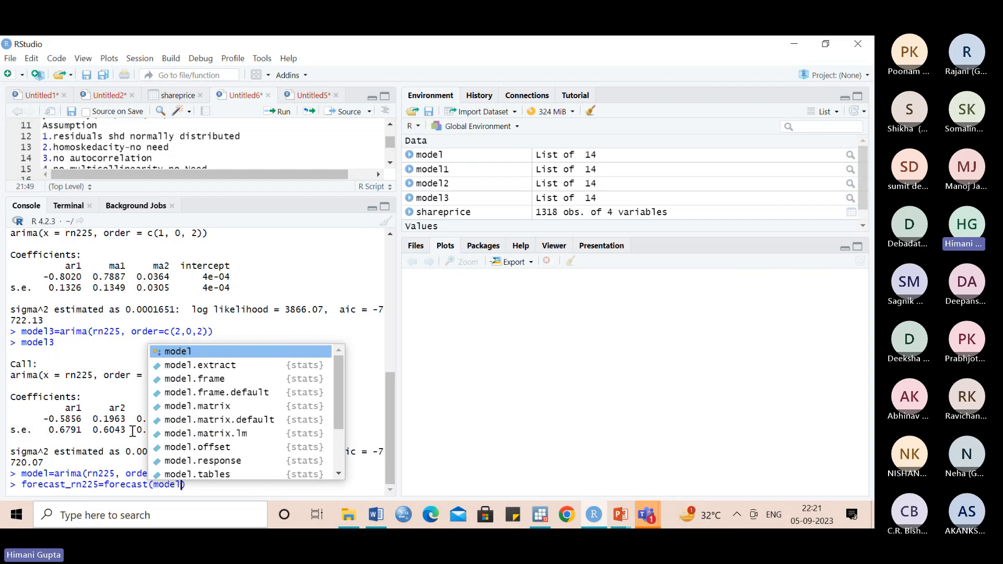
pyautogui.write(',')
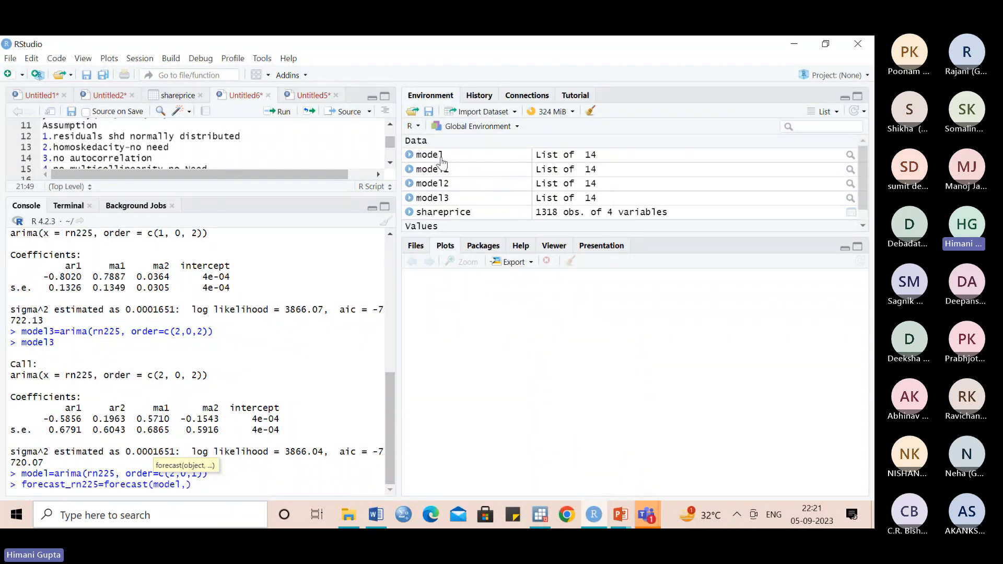
pyautogui.click(187, 484)
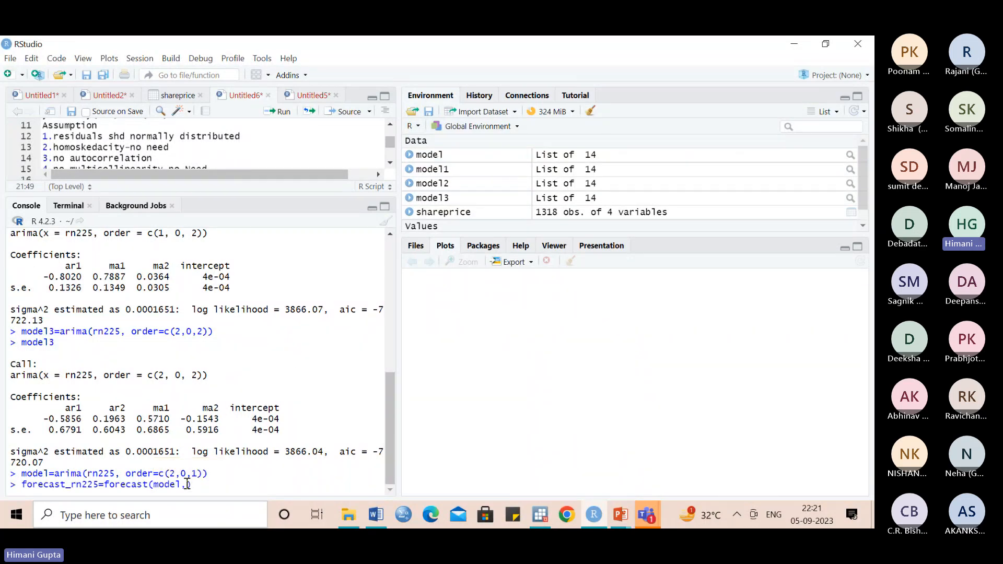
pyautogui.write('h=20')
pyautogui.press('Return')
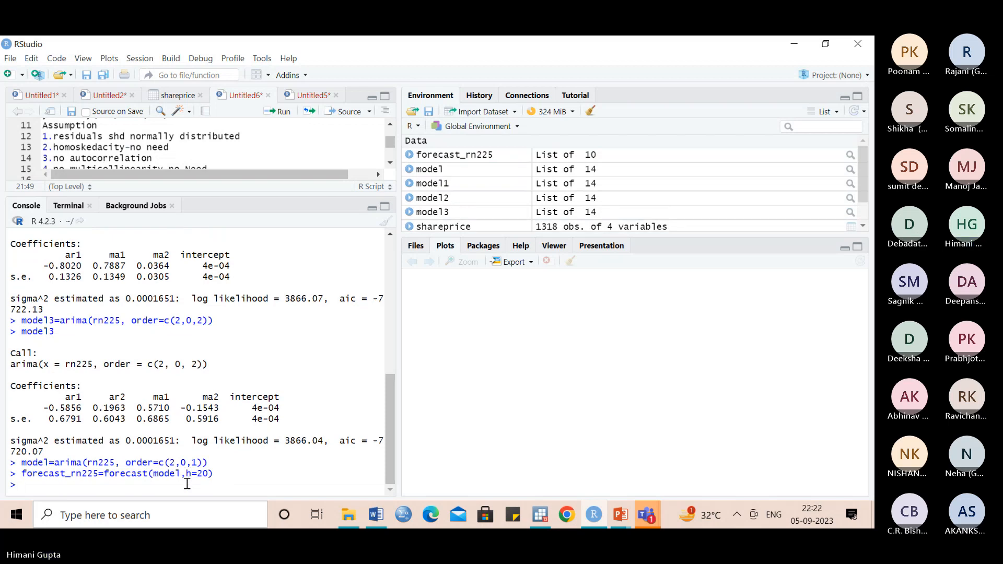
# - Print the contents of forecast_rn225 in the console
pyautogui.write('forecas')
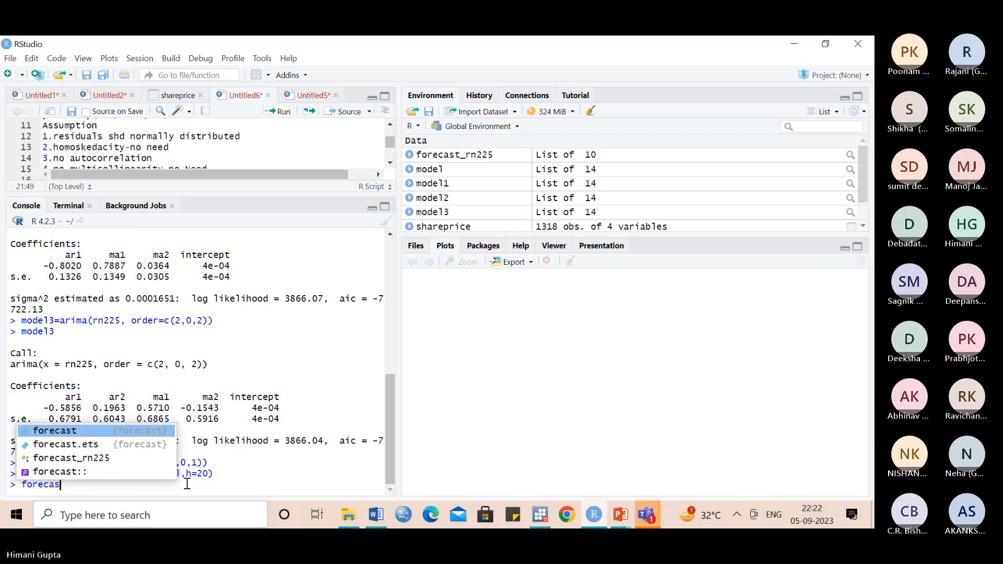
pyautogui.press('Down')
pyautogui.press('Down')
pyautogui.press('Return')
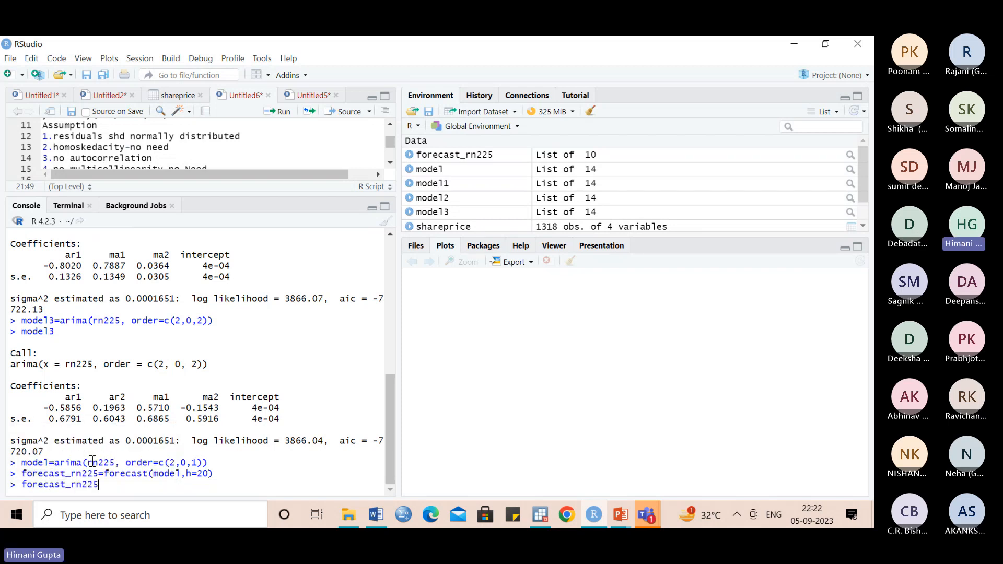
pyautogui.press('Return')
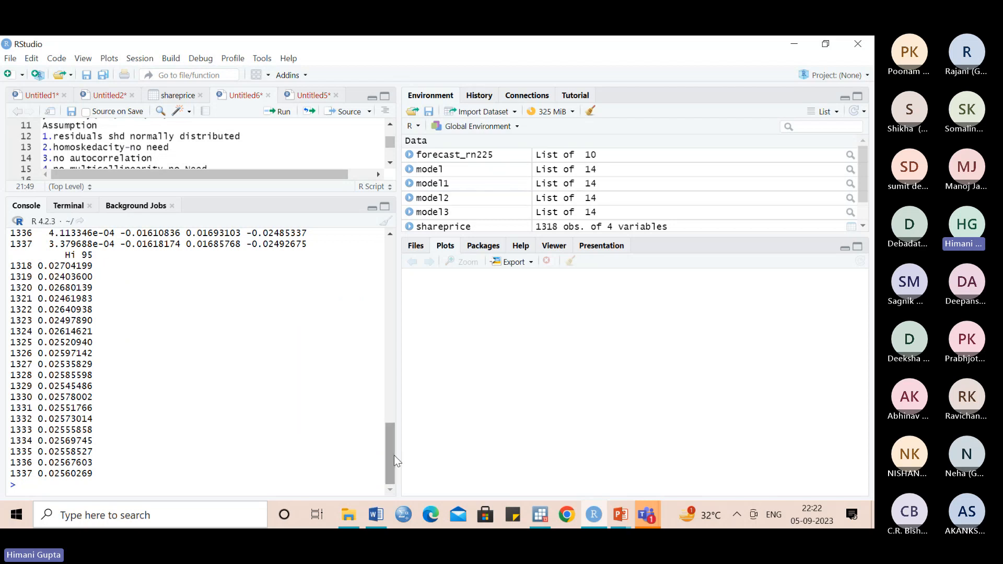
# - Examine the start of the printed forecast table against the shareprice data and the rn225 series in the environment
pyautogui.moveTo(391, 457); pyautogui.dragTo(389, 388)
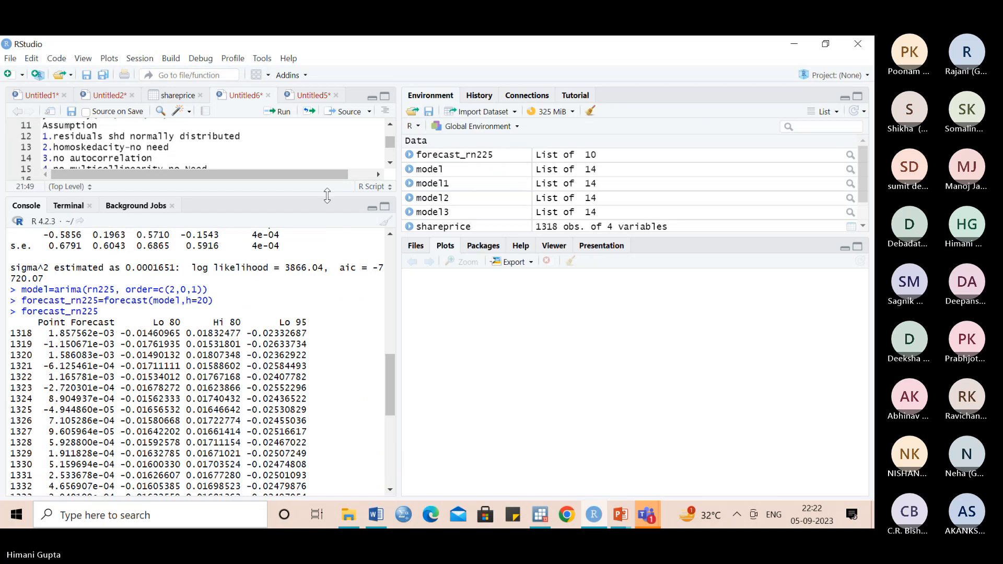
pyautogui.click(174, 97)
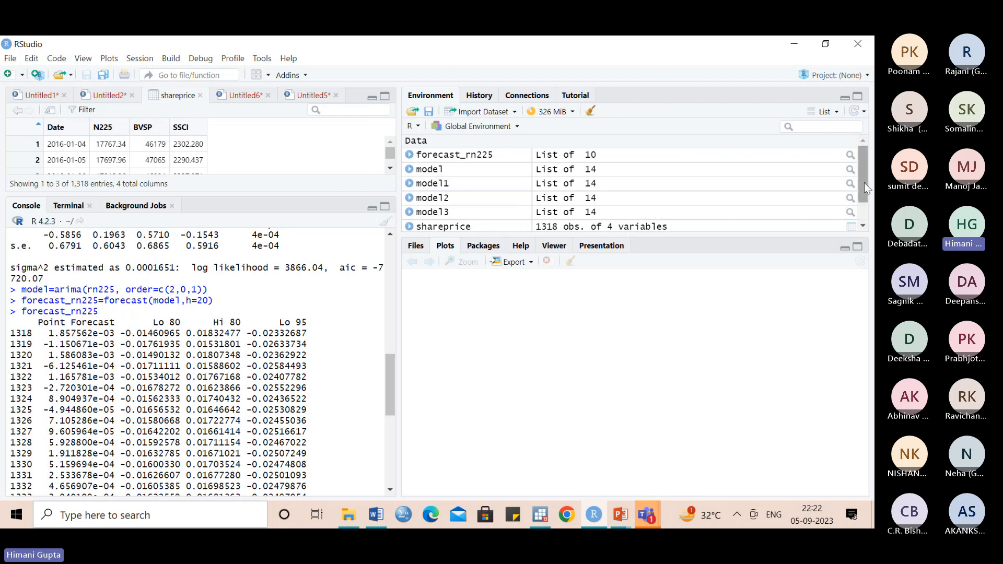
pyautogui.moveTo(864, 183); pyautogui.dragTo(866, 211)
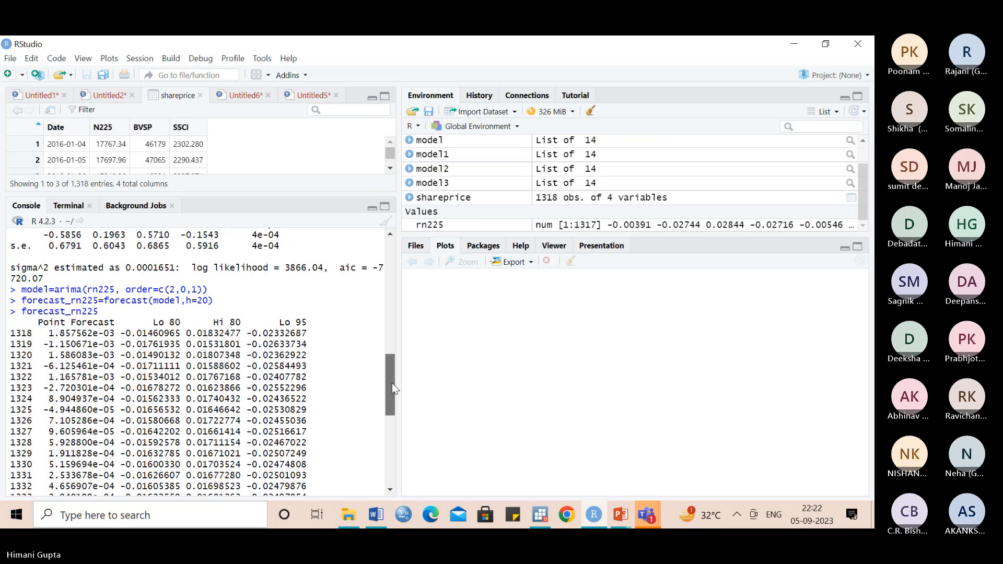
# - Plot the 20-period return forecast with plot(forecast_rn225)
pyautogui.moveTo(392, 384); pyautogui.dragTo(387, 474)
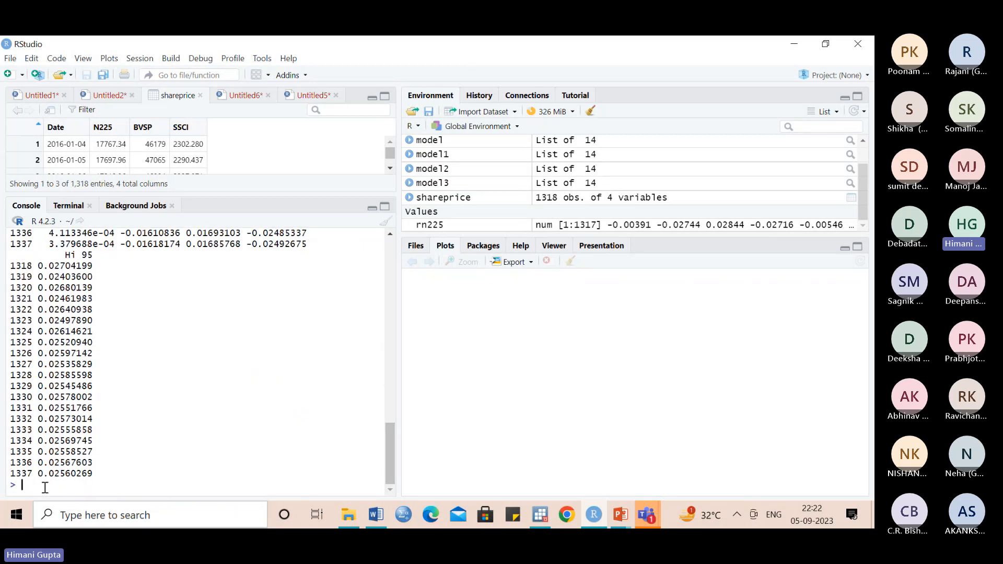
pyautogui.write('plot')
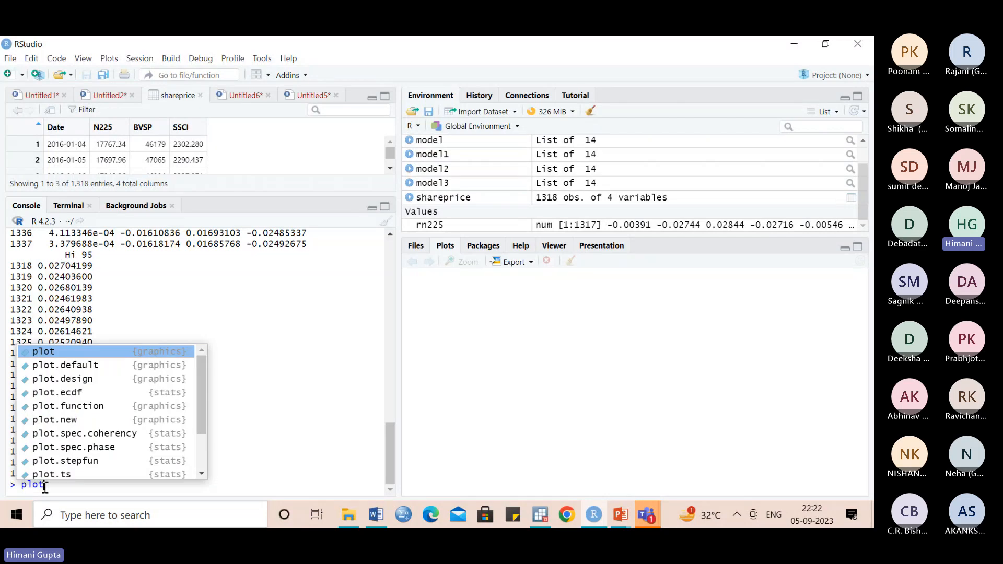
pyautogui.click(65, 350)
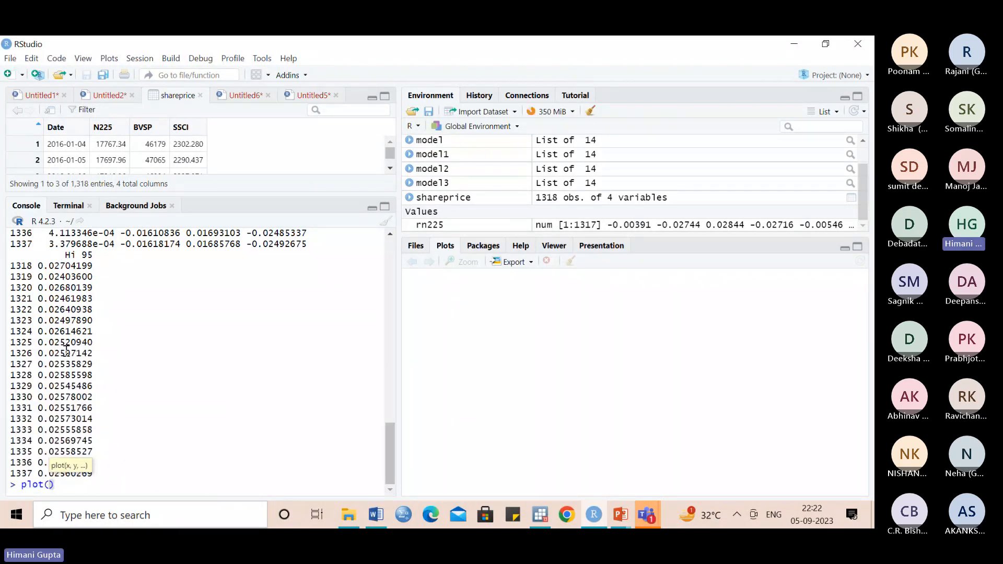
pyautogui.write('foreca')
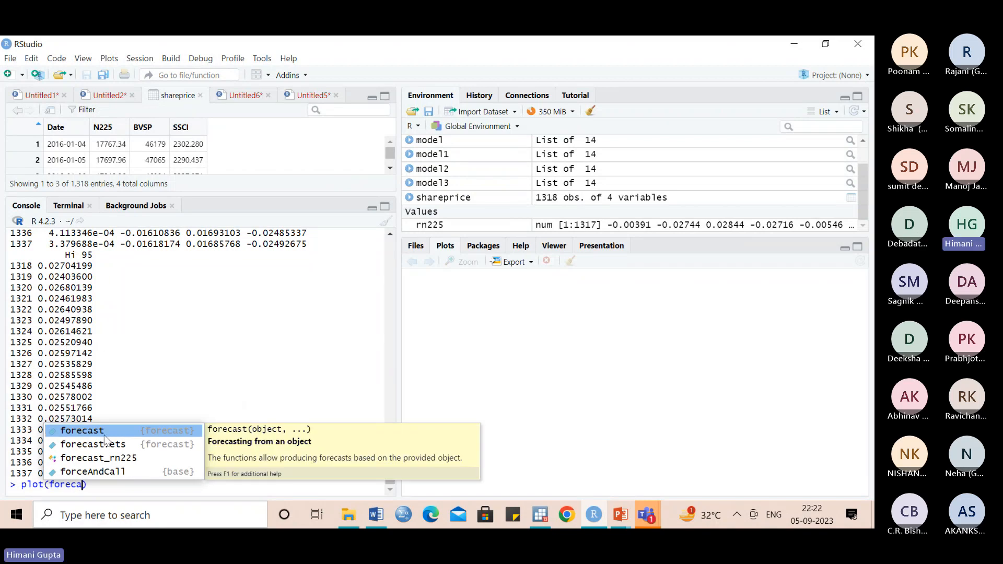
pyautogui.click(108, 458)
pyautogui.press('Return')
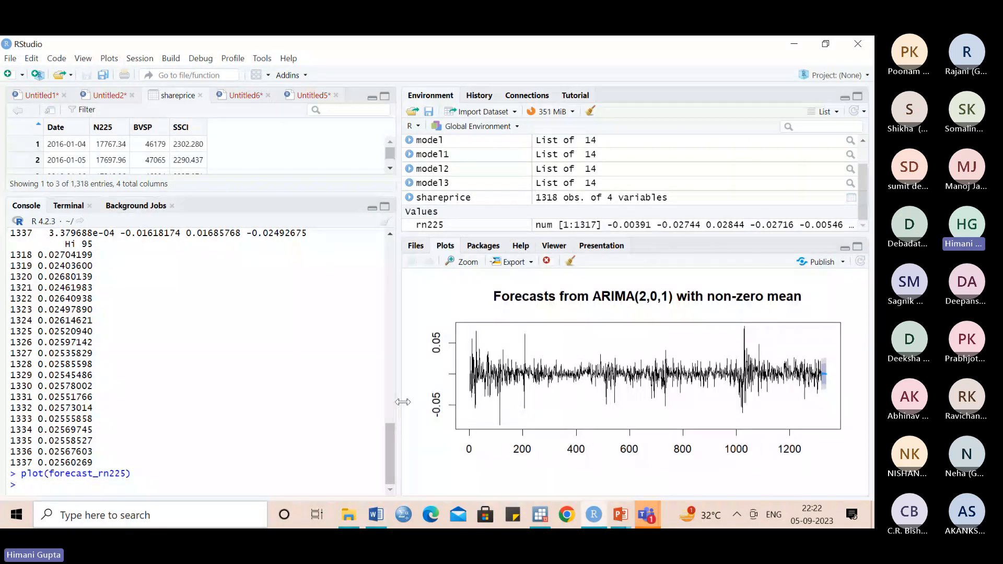
# - Examine the ARIMA(2,0,1) forecast plot in an enlarged window and close it
pyautogui.click(458, 265)
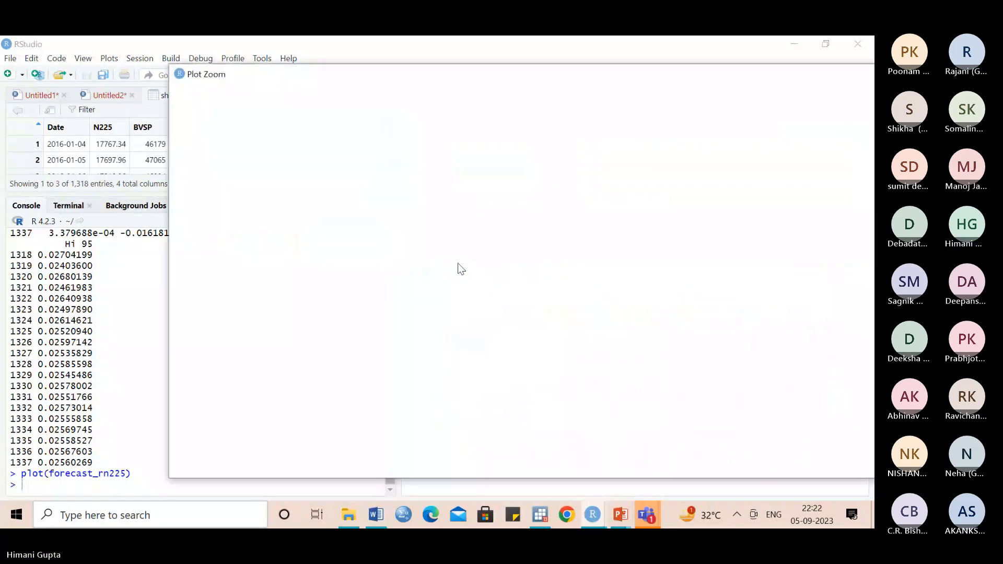
pyautogui.moveTo(697, 83); pyautogui.dragTo(566, 83)
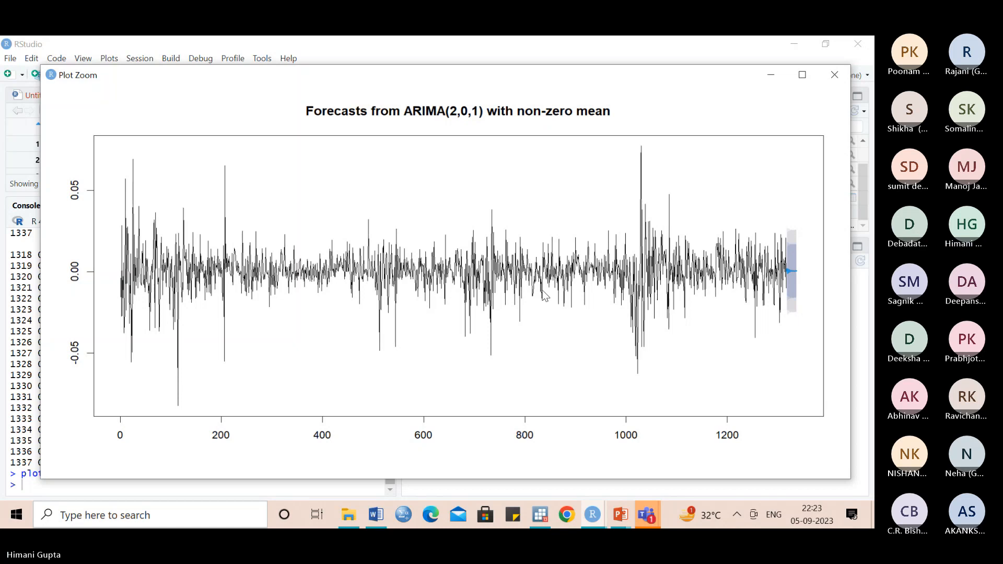
pyautogui.click(835, 77)
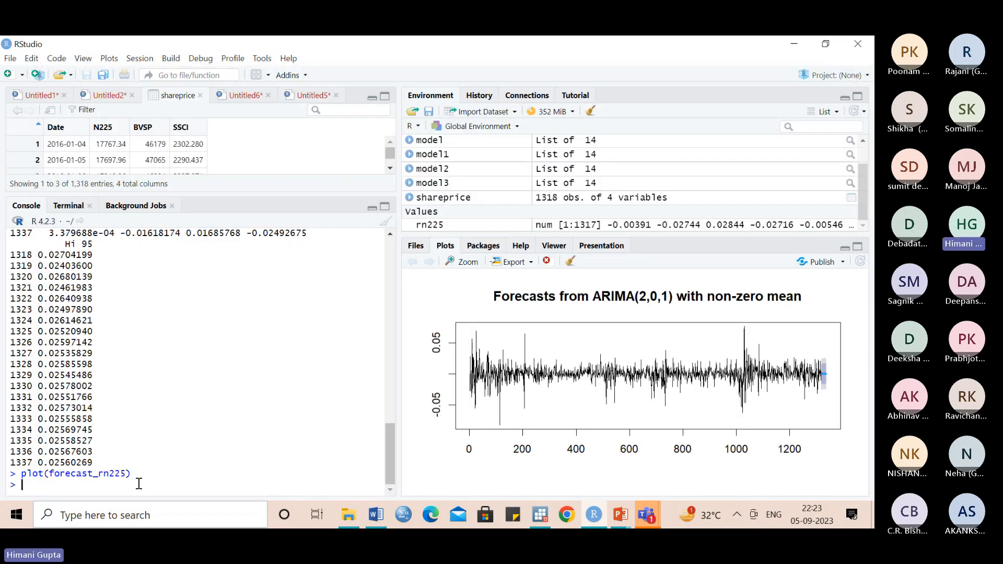
# - Recall the ARIMA(2,0,1) fitting command, rename its result to model4 and change the order to c(2,1,1)
pyautogui.press('Up')
pyautogui.press('Up')
pyautogui.press('Up')
pyautogui.press('Up')
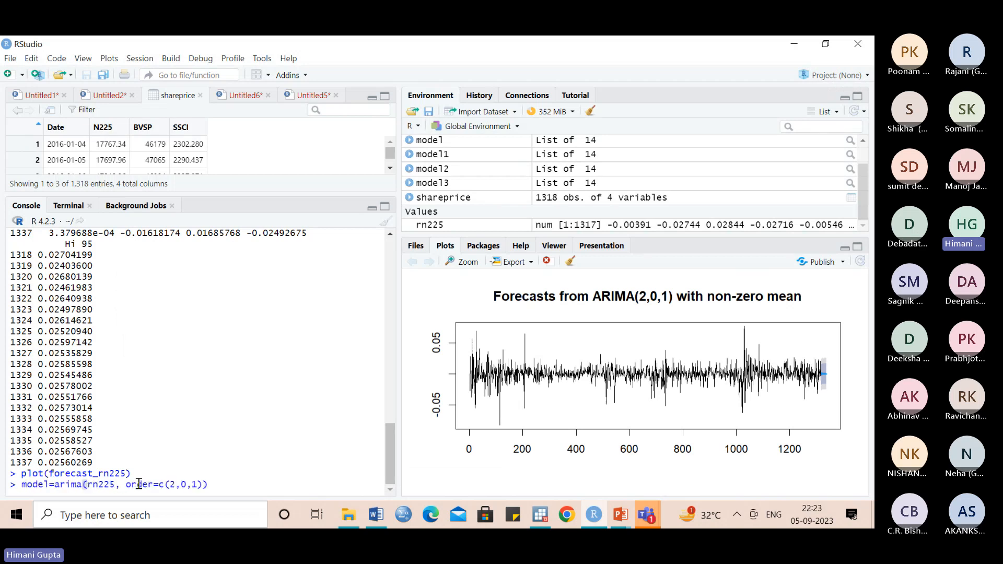
pyautogui.click(50, 486)
pyautogui.write('4')
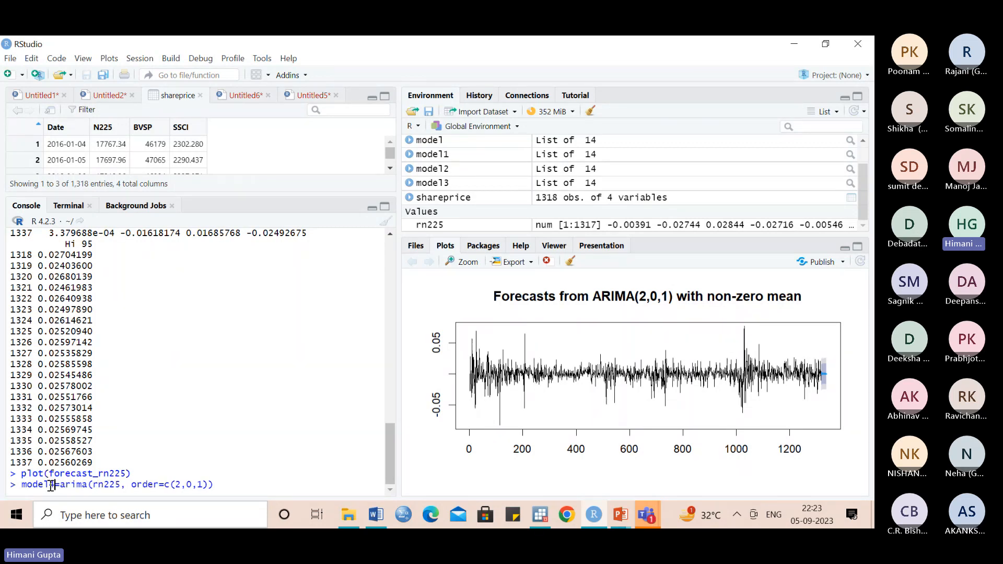
pyautogui.click(191, 484)
pyautogui.press('BackSpace')
pyautogui.write('1')
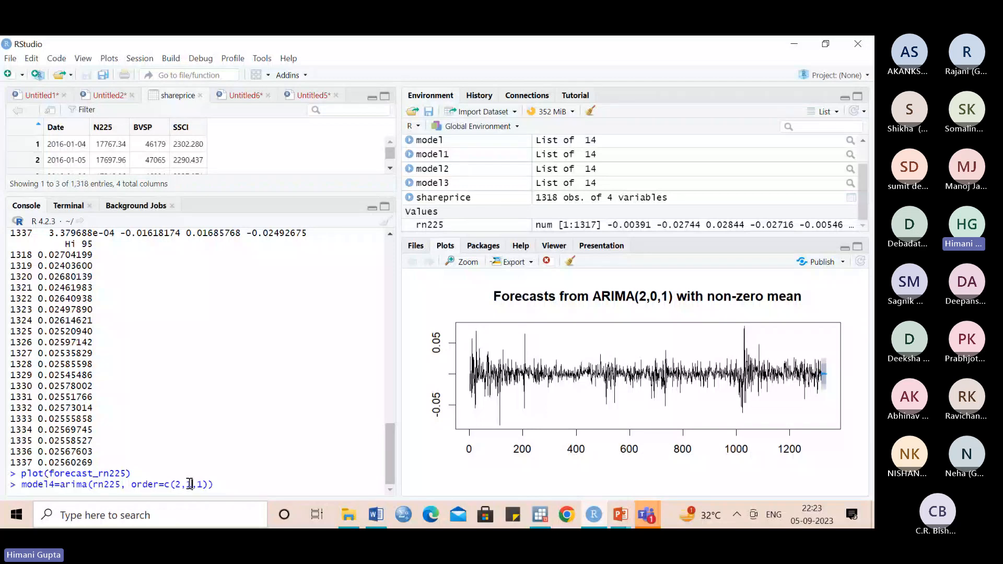
# - Replace the rn225 series with N225 and run model4=arima(N225, order=c(2,1,1))
pyautogui.click(119, 485)
pyautogui.press('BackSpace')
pyautogui.press('BackSpace')
pyautogui.press('BackSpace')
pyautogui.press('BackSpace')
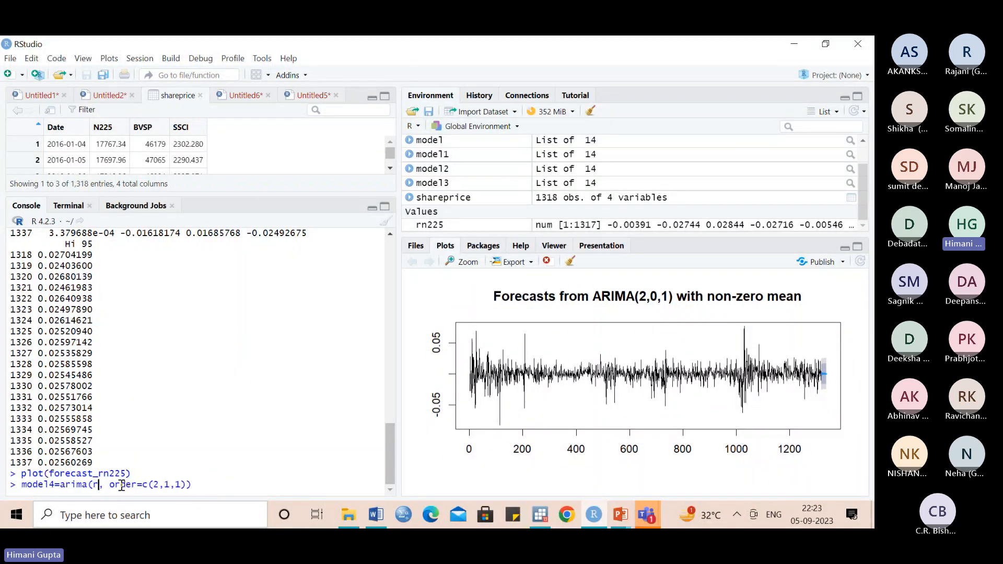
pyautogui.press('BackSpace')
pyautogui.write('N2')
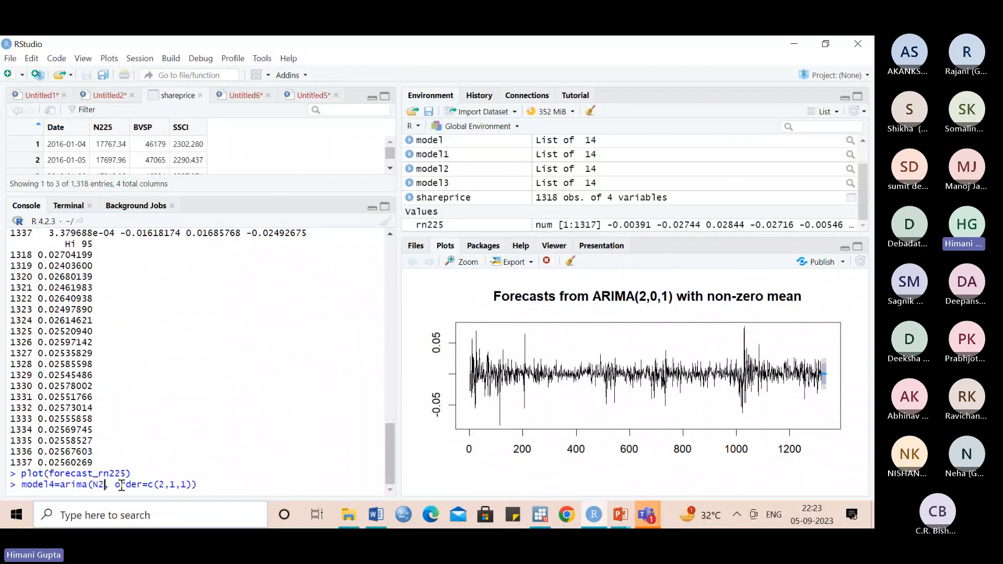
pyautogui.write('25')
pyautogui.press('Return')
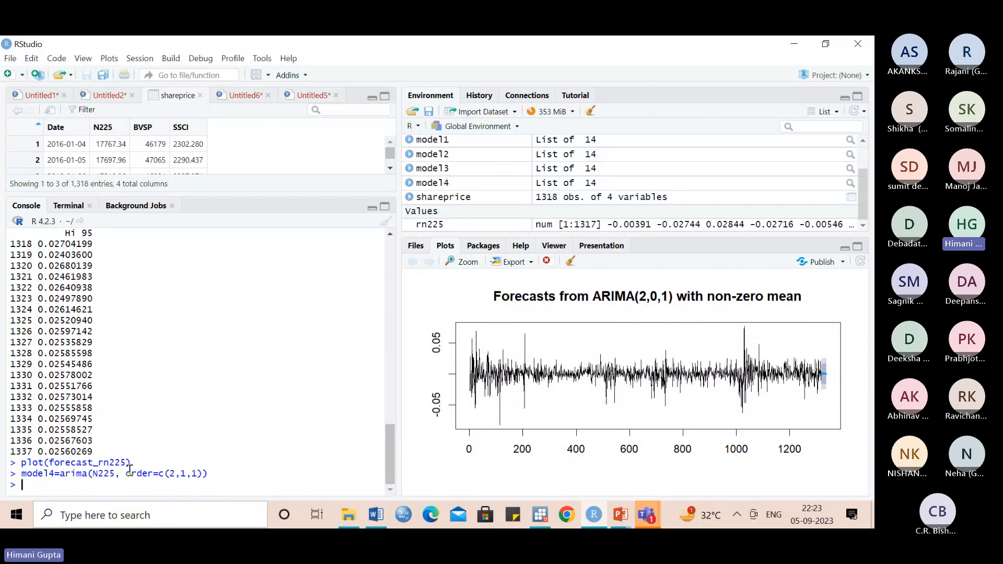
# - Forecast the N225 price series 20 periods ahead with forecast_N225=forecast(model4,h=20)
pyautogui.press('Up')
pyautogui.press('Up')
pyautogui.press('Up')
pyautogui.press('BackSpace')
pyautogui.press('BackSpace')
pyautogui.press('BackSpace')
pyautogui.press('BackSpace')
pyautogui.press('BackSpace')
pyautogui.write('N')
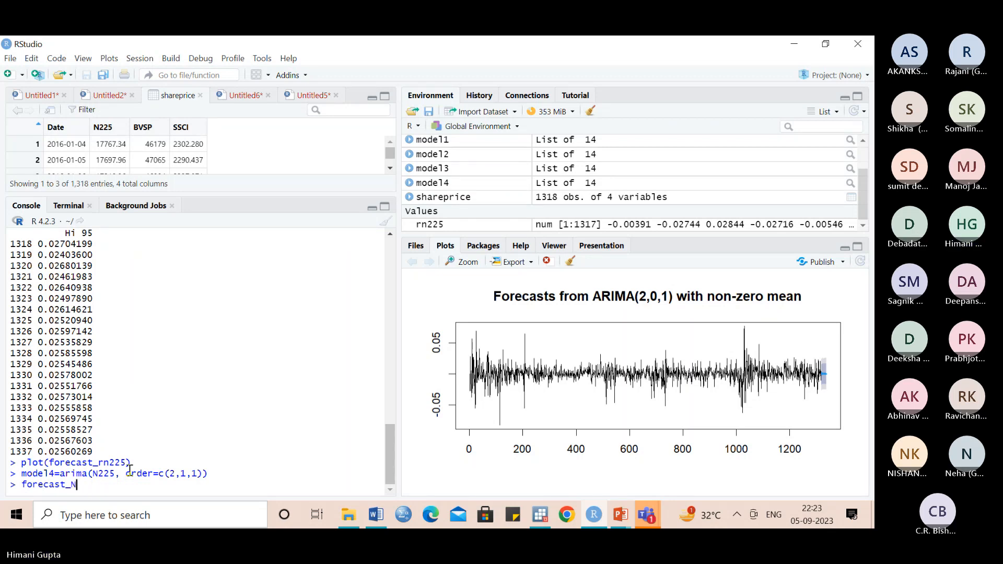
pyautogui.write('225=foreca')
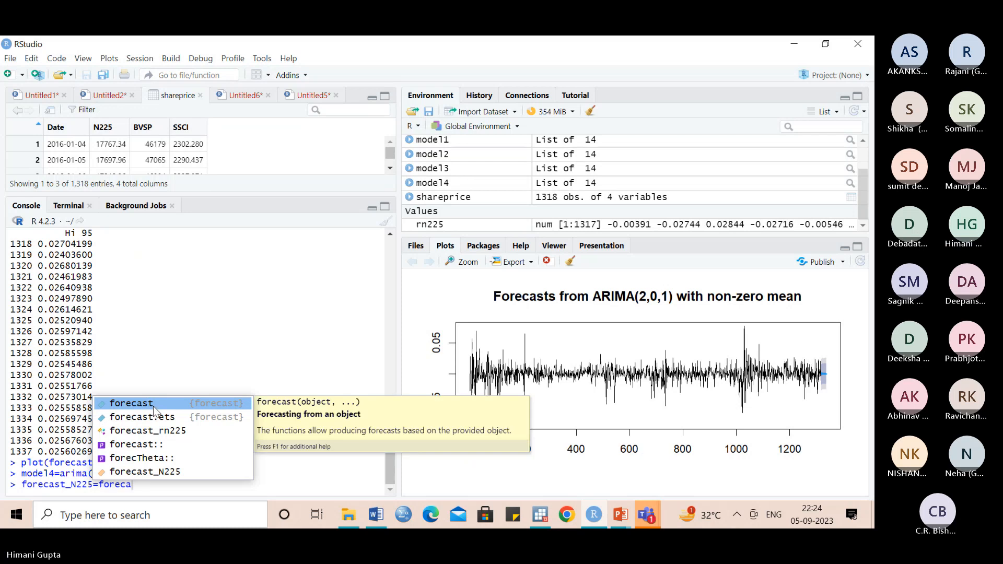
pyautogui.press('Tab')
pyautogui.write('model')
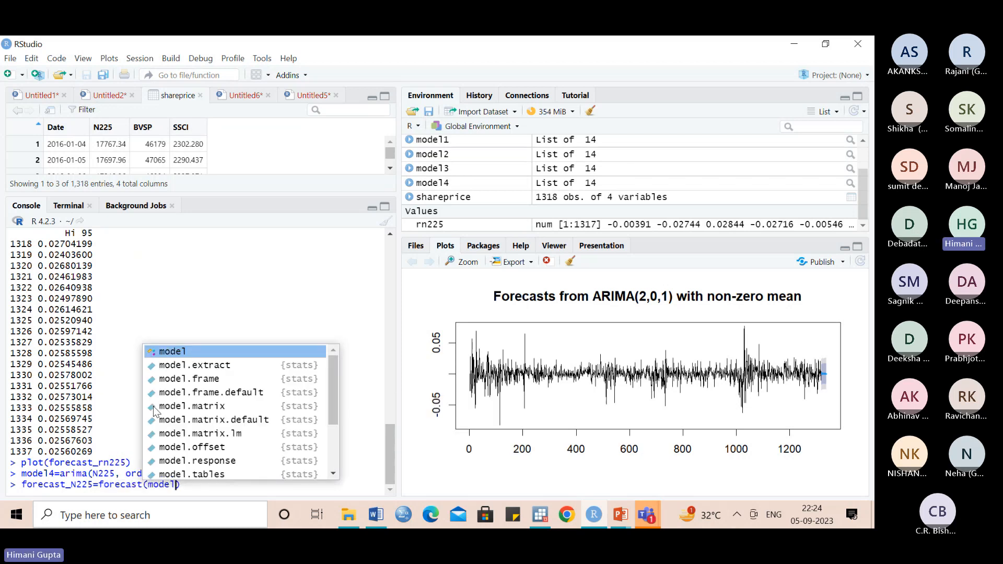
pyautogui.write('4')
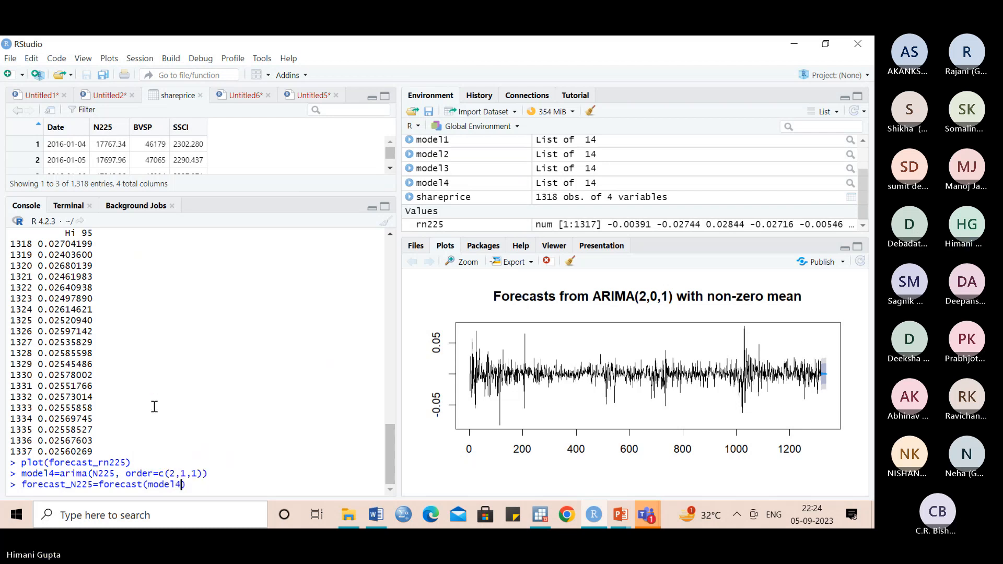
pyautogui.write(',h=')
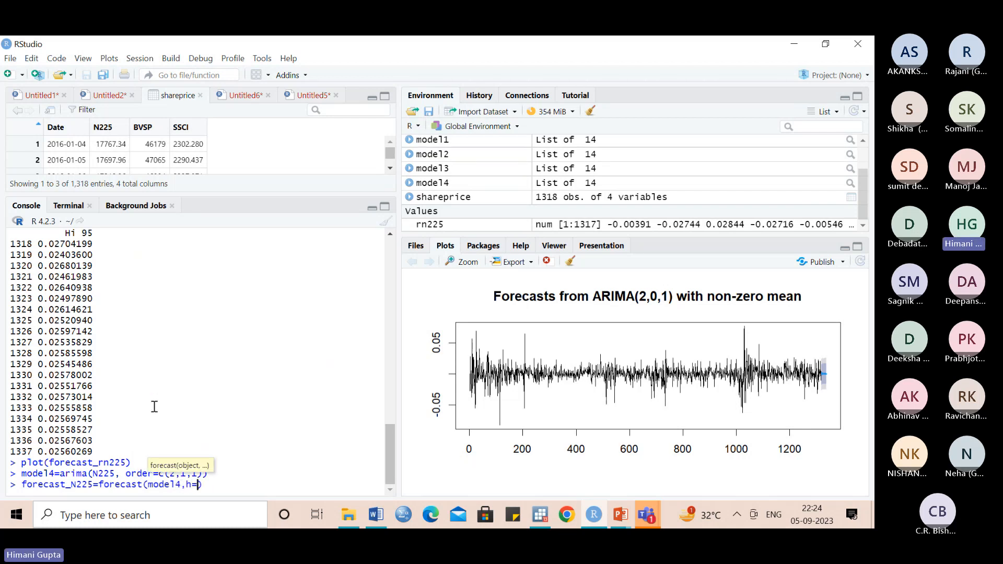
pyautogui.write('20')
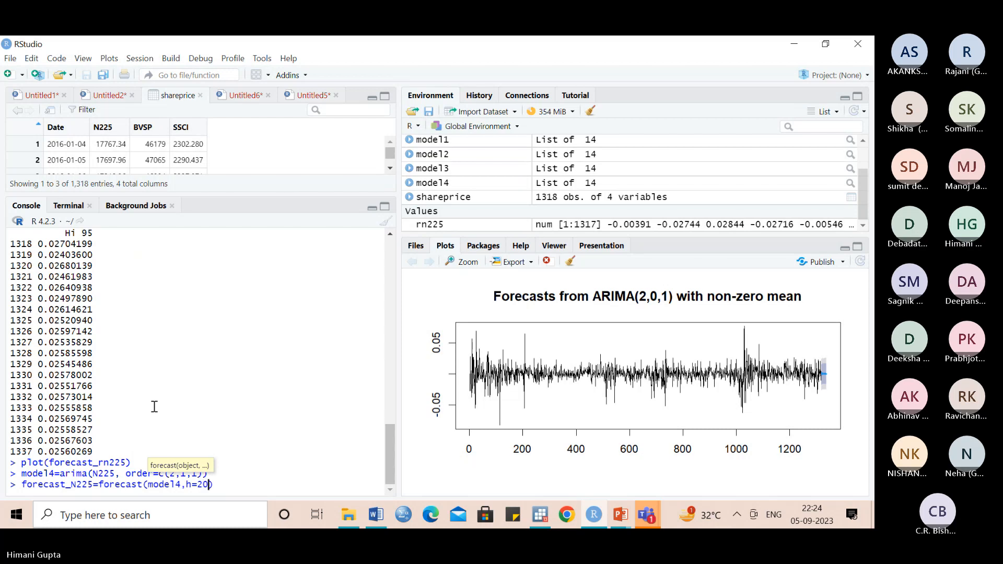
pyautogui.press('Return')
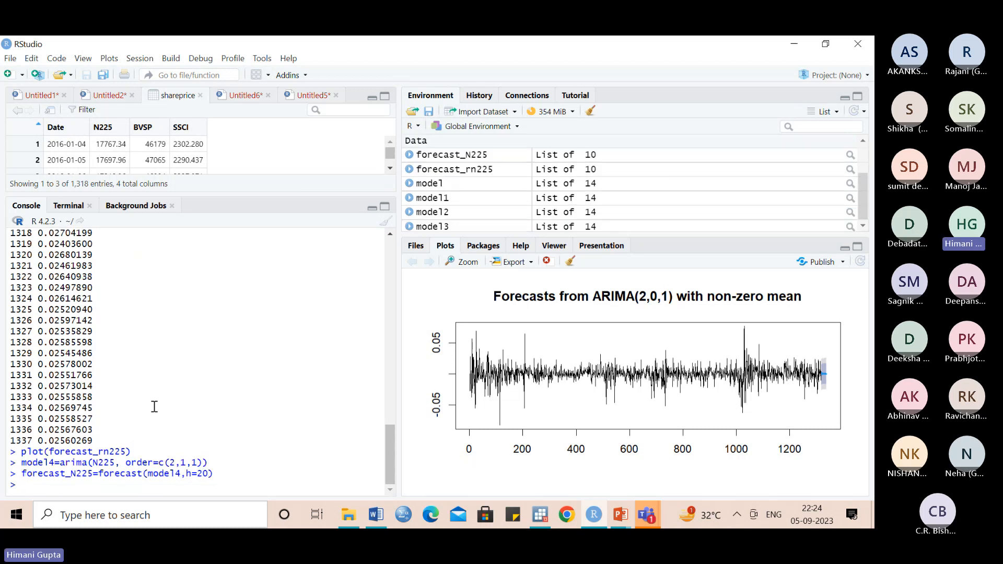
# - Plot the price series forecast with plot(forecast_N225)
pyautogui.write('plot')
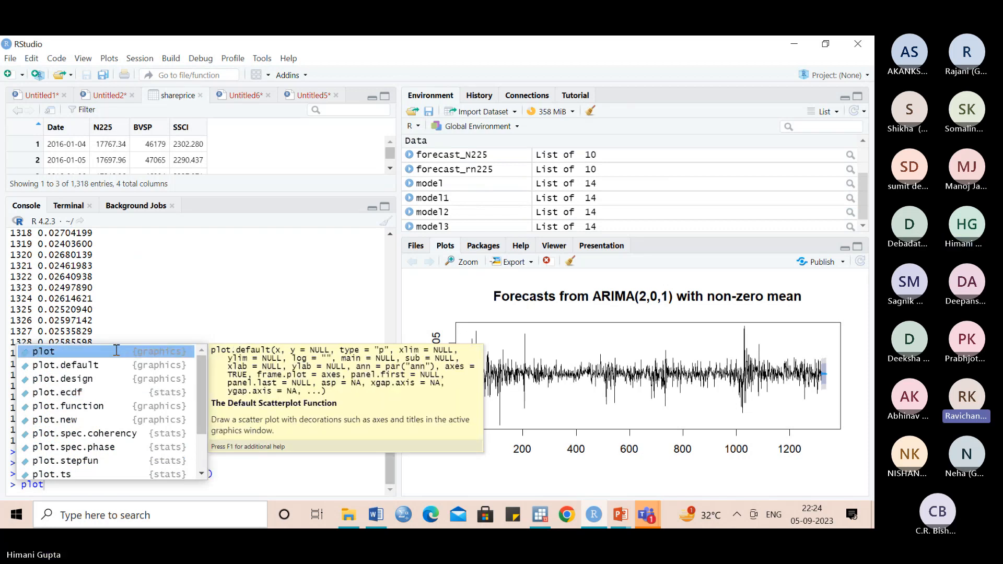
pyautogui.click(116, 351)
pyautogui.write('for')
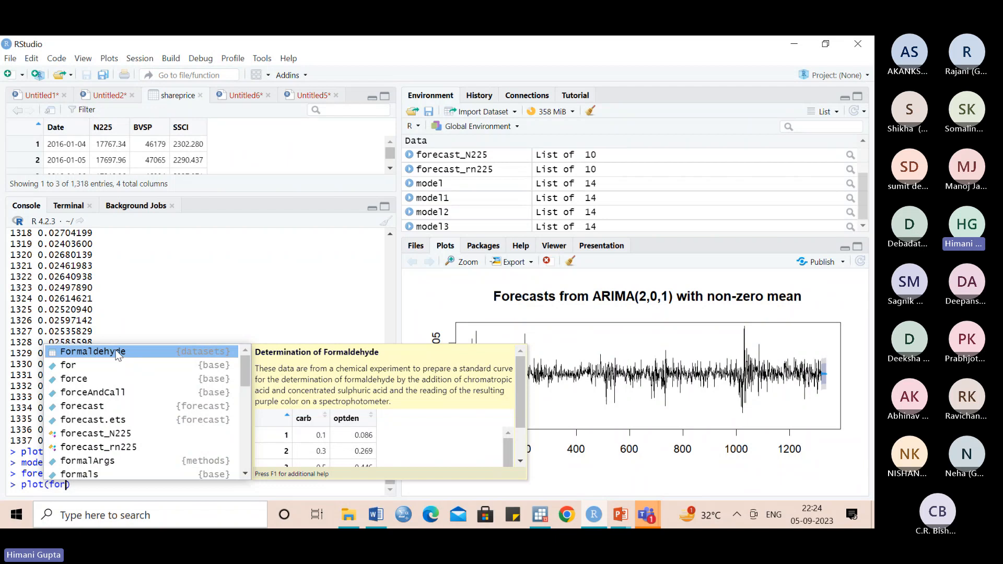
pyautogui.click(116, 433)
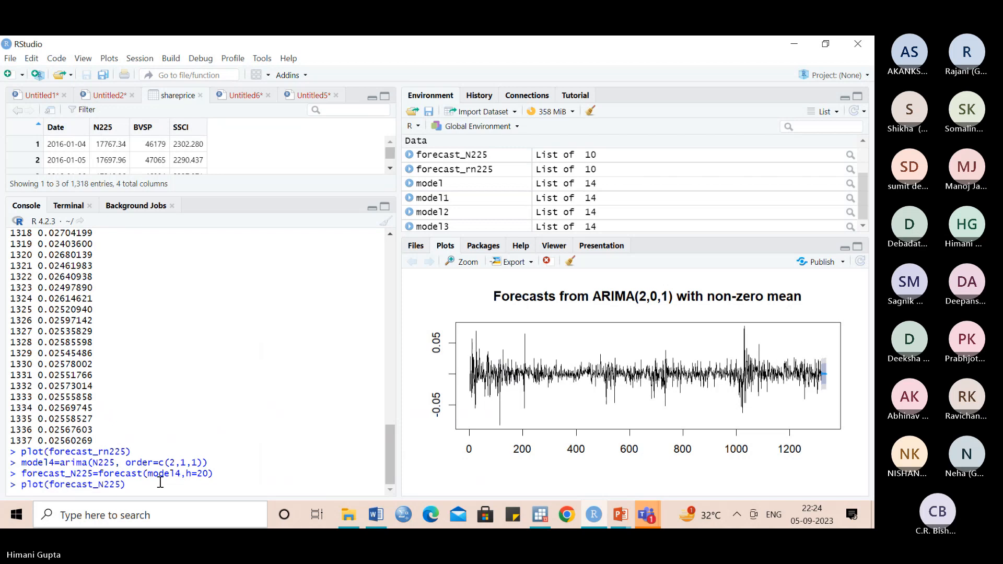
pyautogui.press('Return')
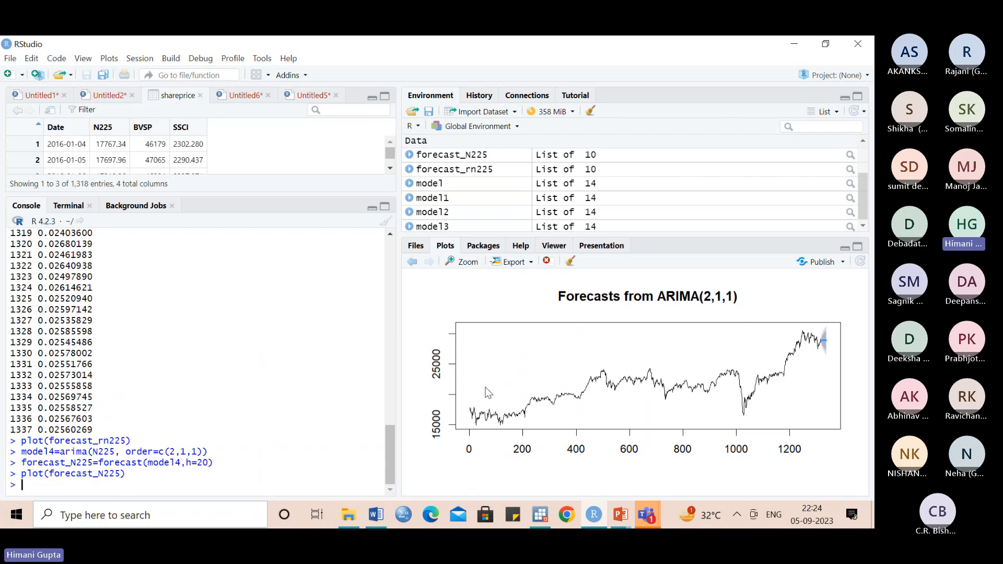
# - Examine the ARIMA(2,1,1) forecast plot in an enlarged window and close it
pyautogui.click(463, 263)
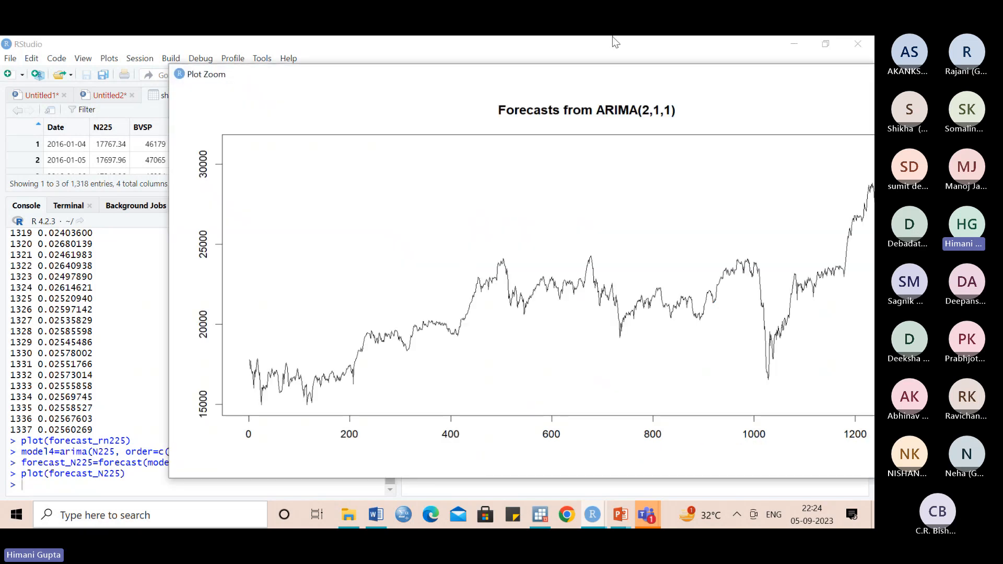
pyautogui.moveTo(604, 83); pyautogui.dragTo(465, 83)
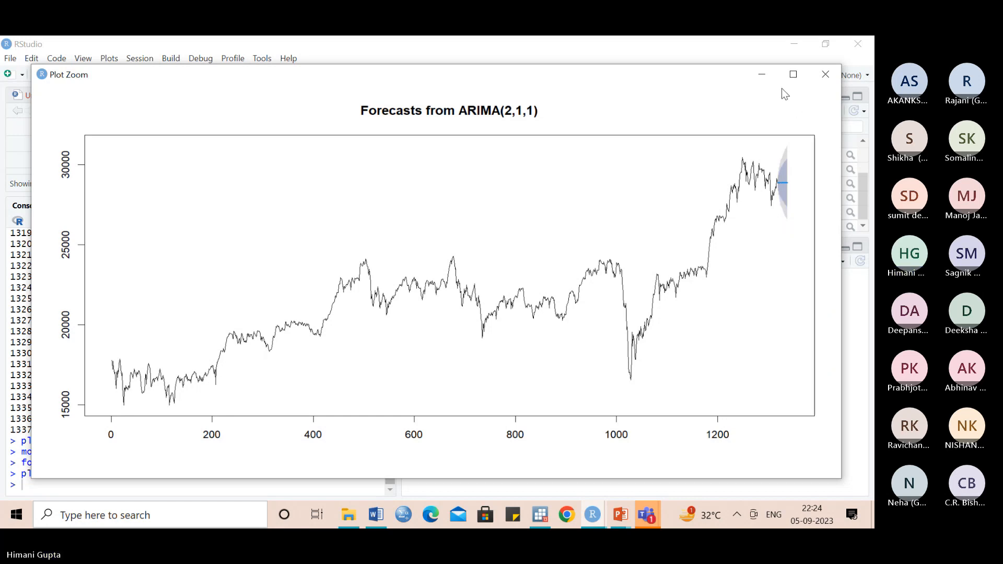
pyautogui.click(824, 74)
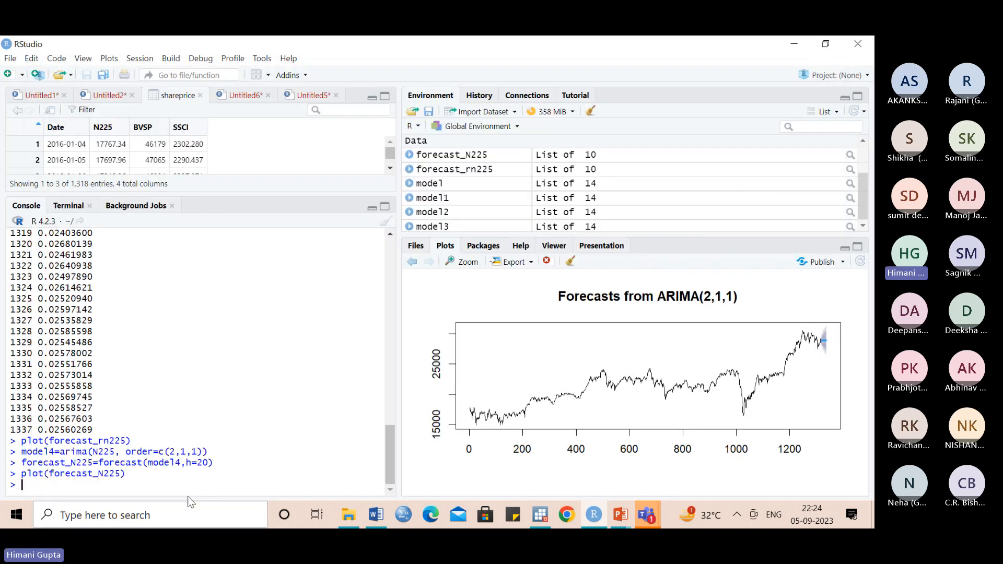
# - Print the contents of forecast_N225 in the console
pyautogui.write('forecast')
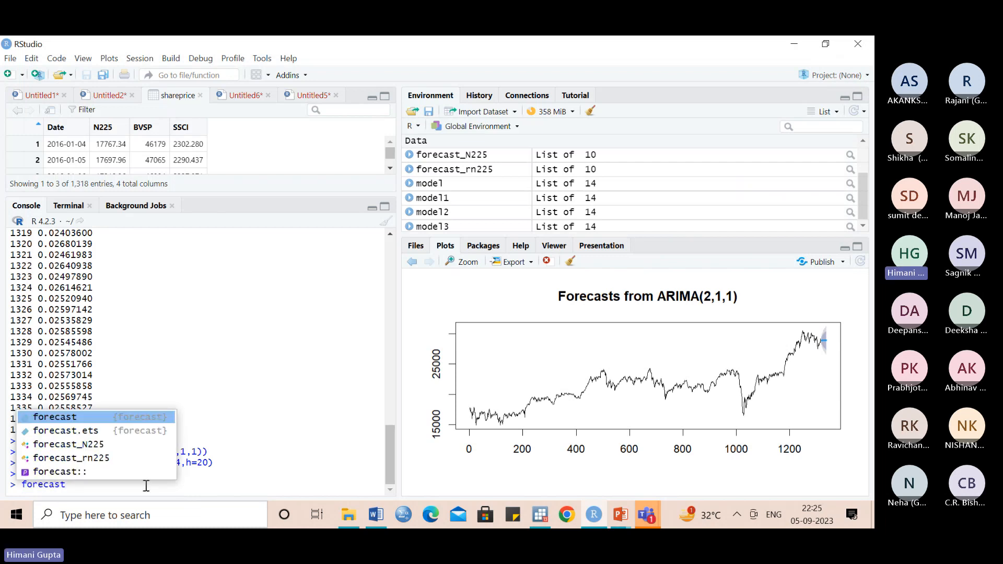
pyautogui.click(100, 444)
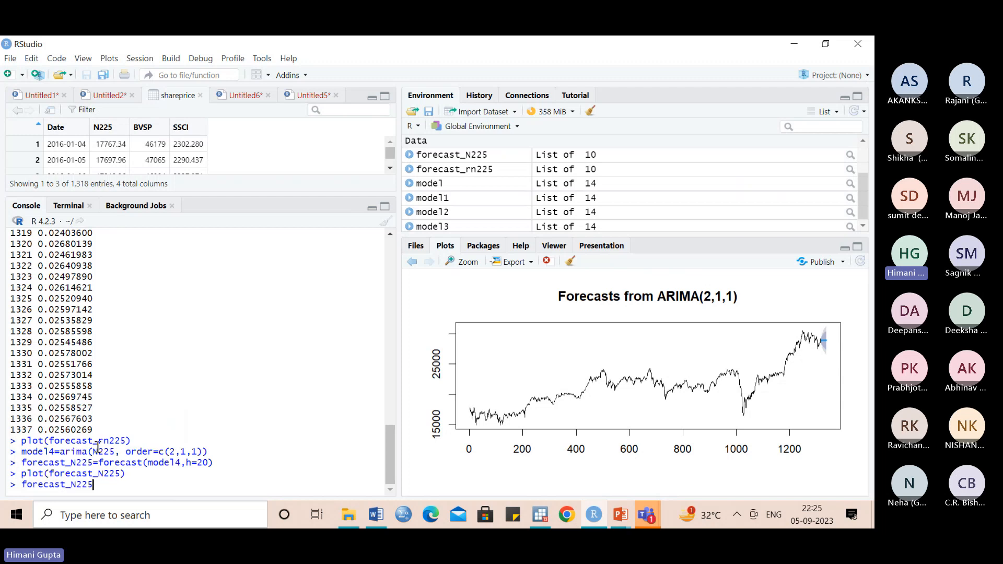
pyautogui.press('Return')
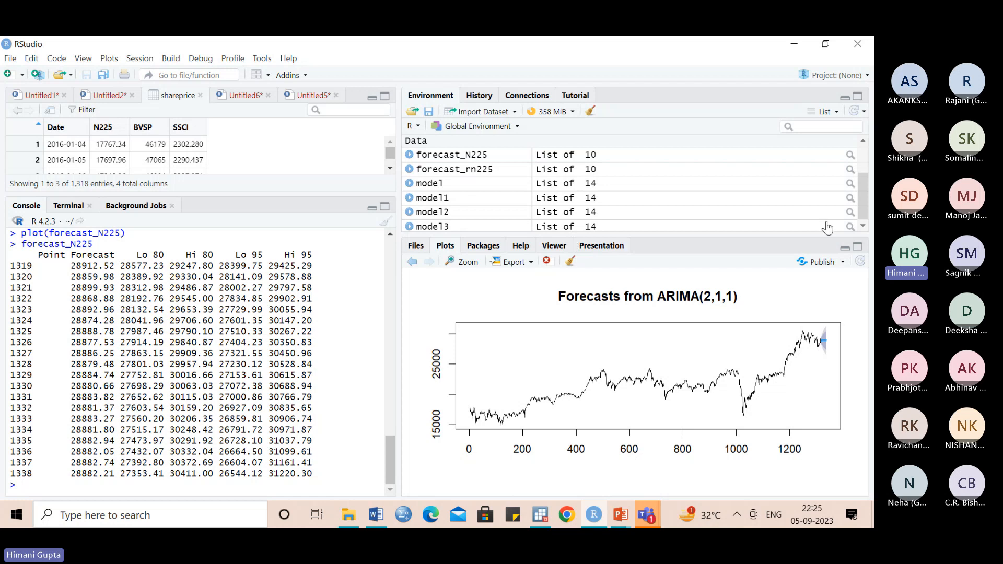
# - Compare the printed N225 forecasts with the last rows of the shareprice data
pyautogui.moveTo(864, 204); pyautogui.dragTo(863, 161)
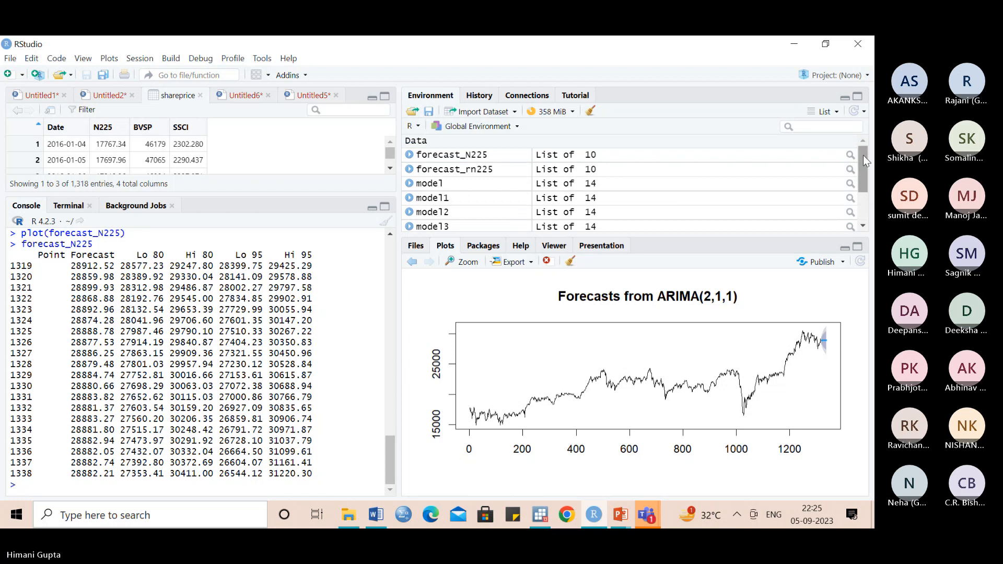
pyautogui.moveTo(863, 156); pyautogui.dragTo(857, 123)
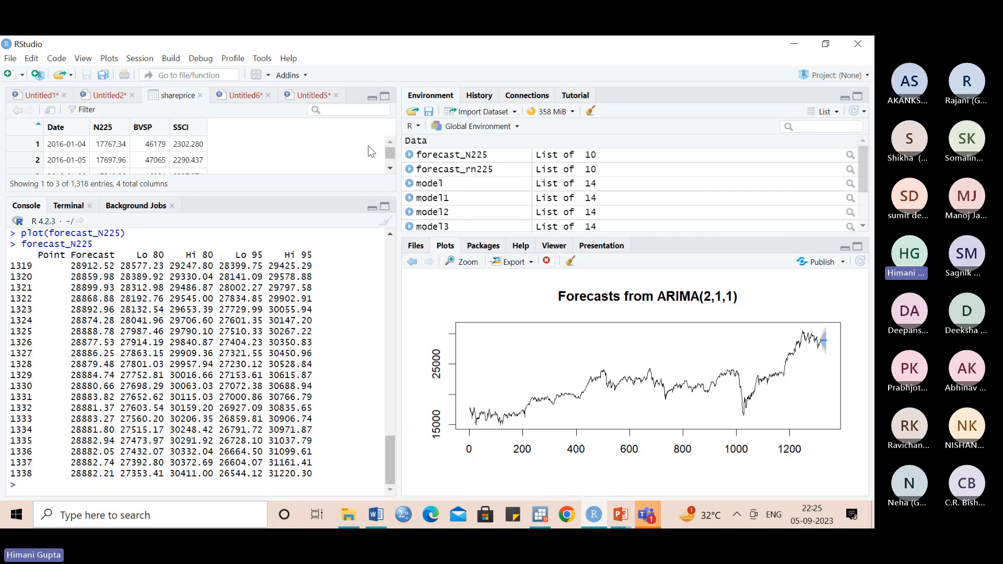
pyautogui.moveTo(391, 154); pyautogui.dragTo(390, 165)
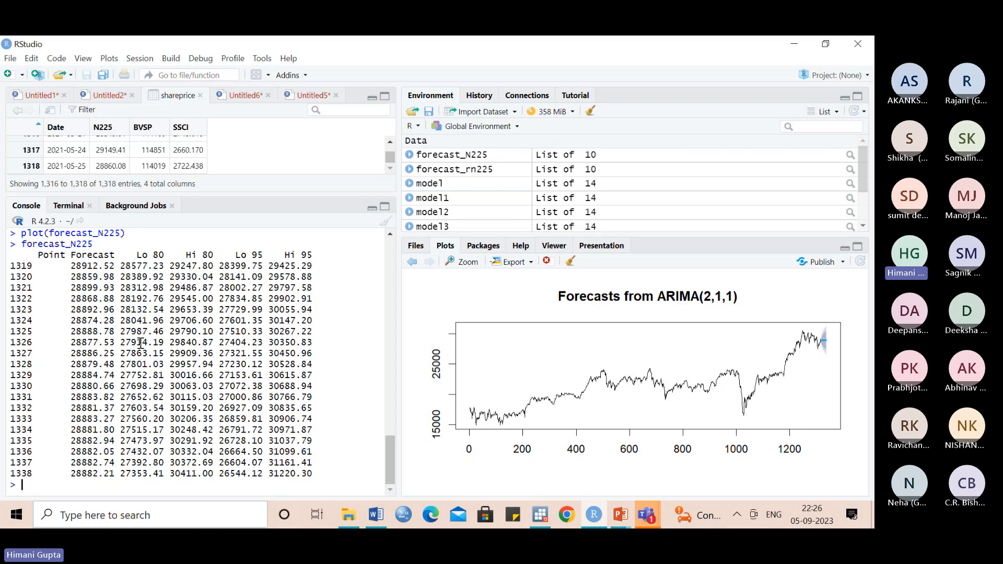
# - Fit an ARIMA(2,0,1) model to the first 1310 returns, storing model5=arima(rn225[1:1310], order=c(2,0,1))
pyautogui.press('Up')
pyautogui.press('Up')
pyautogui.press('Up')
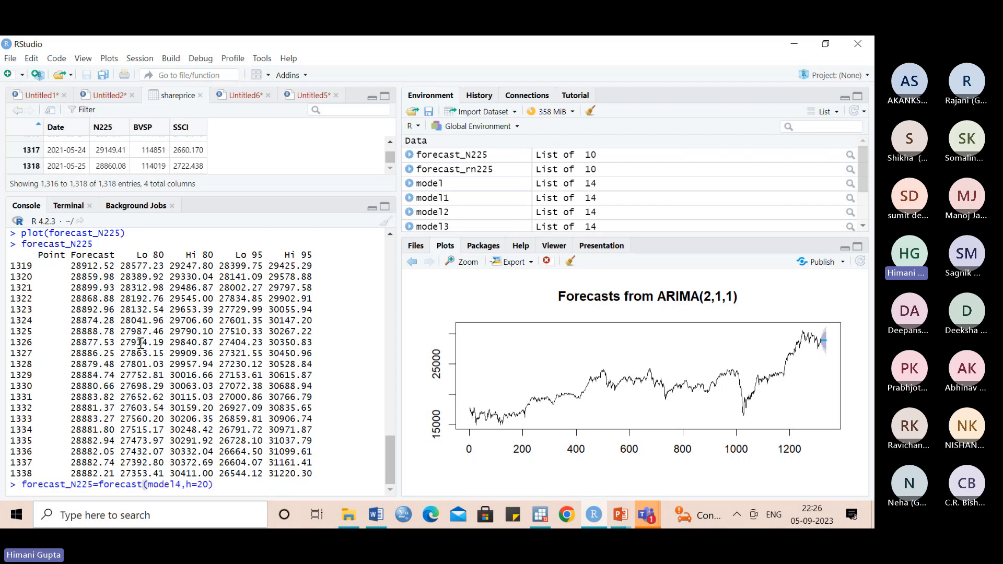
pyautogui.press('Up')
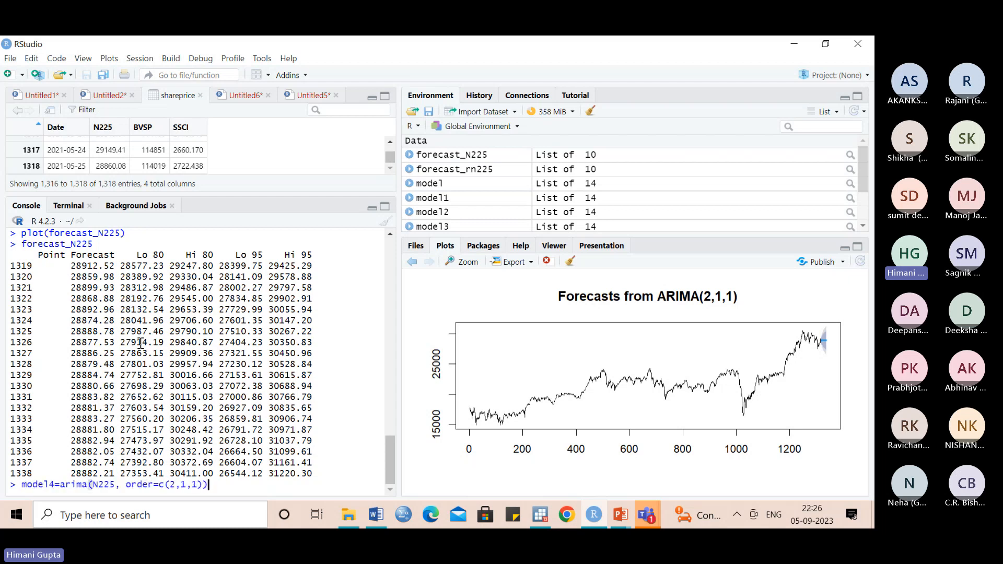
pyautogui.press('Up')
pyautogui.press('Up')
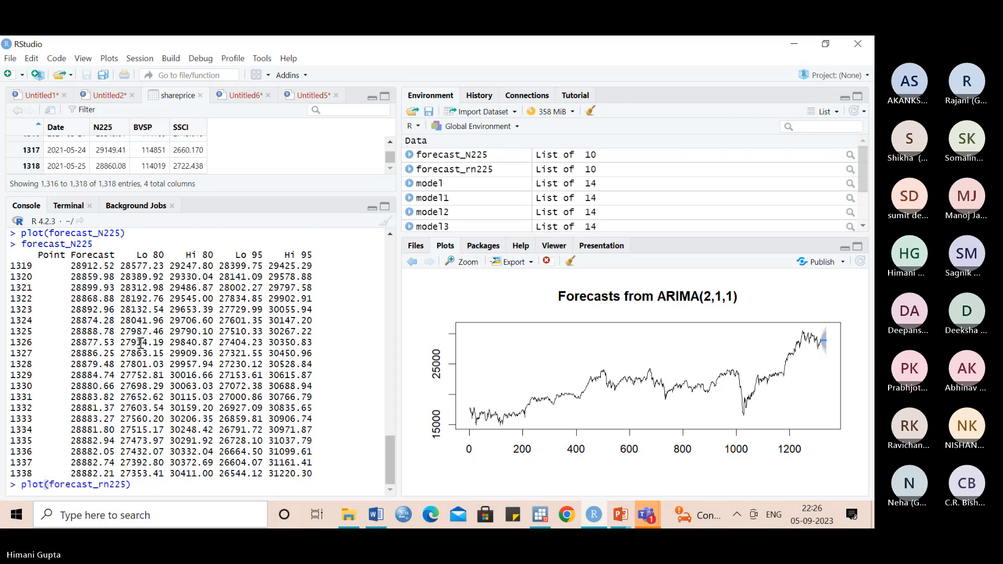
pyautogui.press('Up')
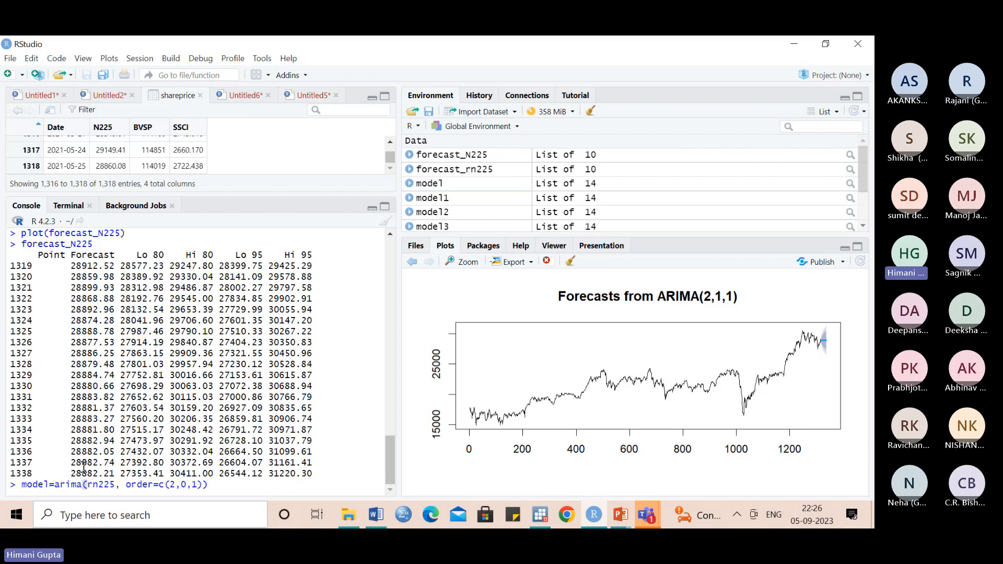
pyautogui.click(49, 485)
pyautogui.write('5')
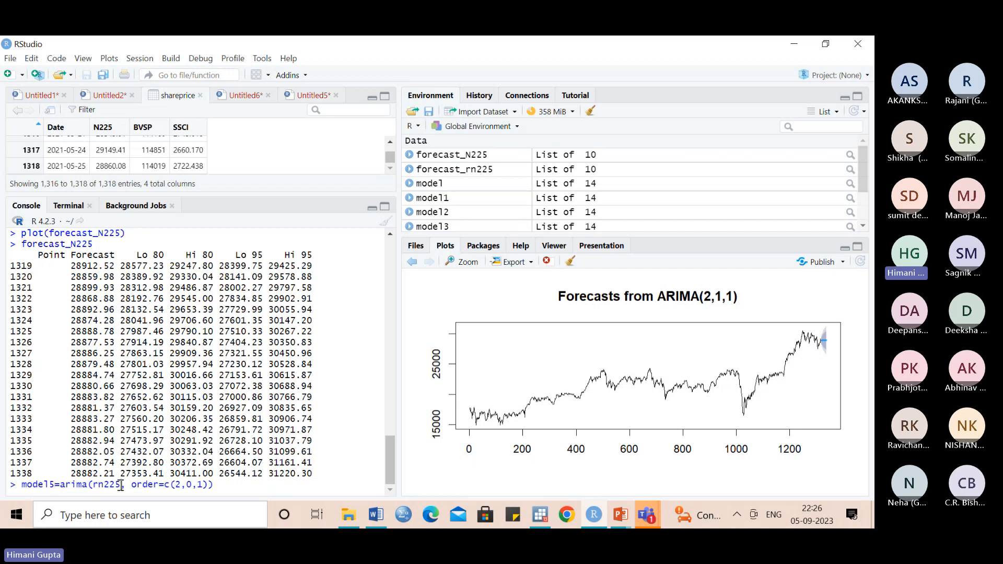
pyautogui.click(121, 484)
pyautogui.write('[1')
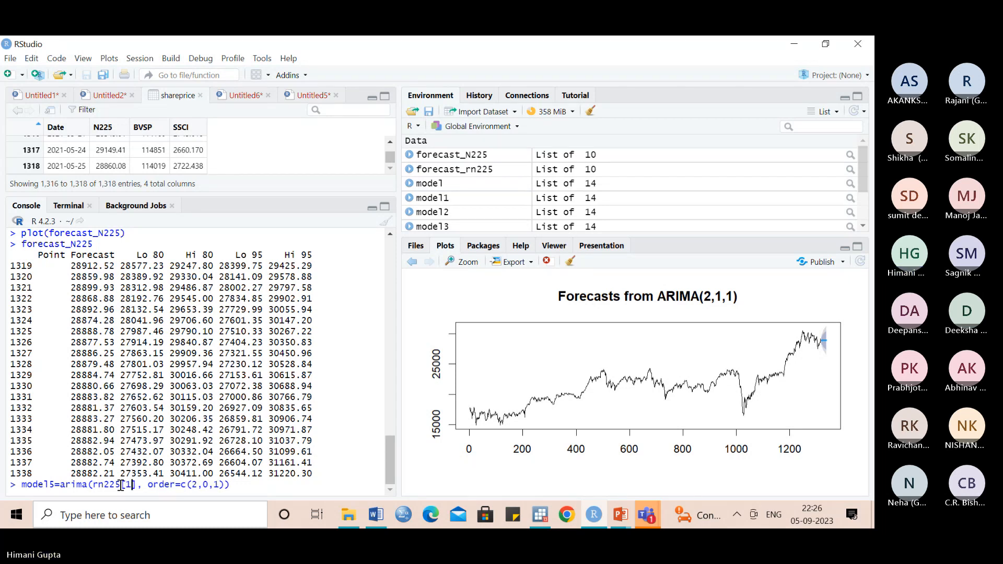
pyautogui.write(':')
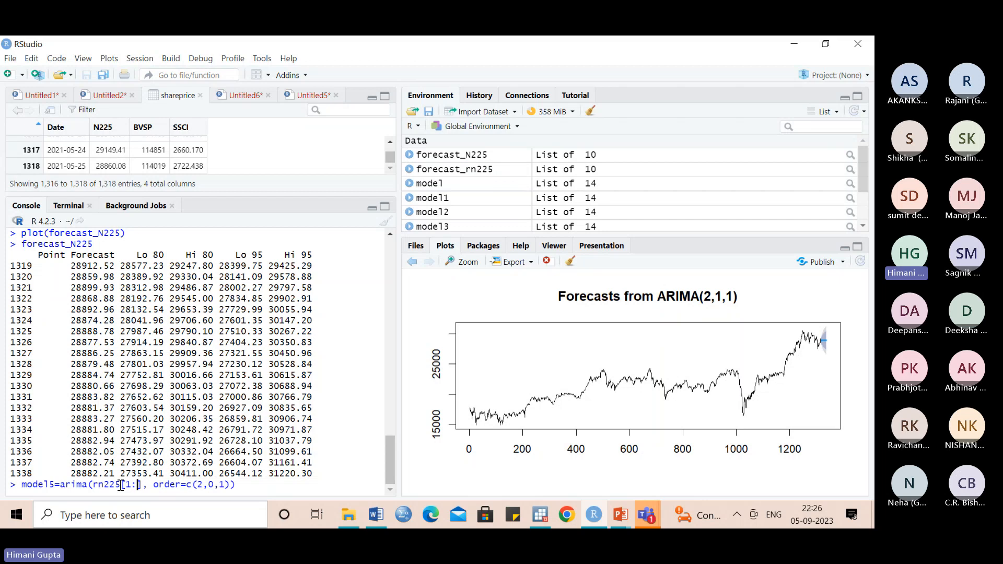
pyautogui.write('1')
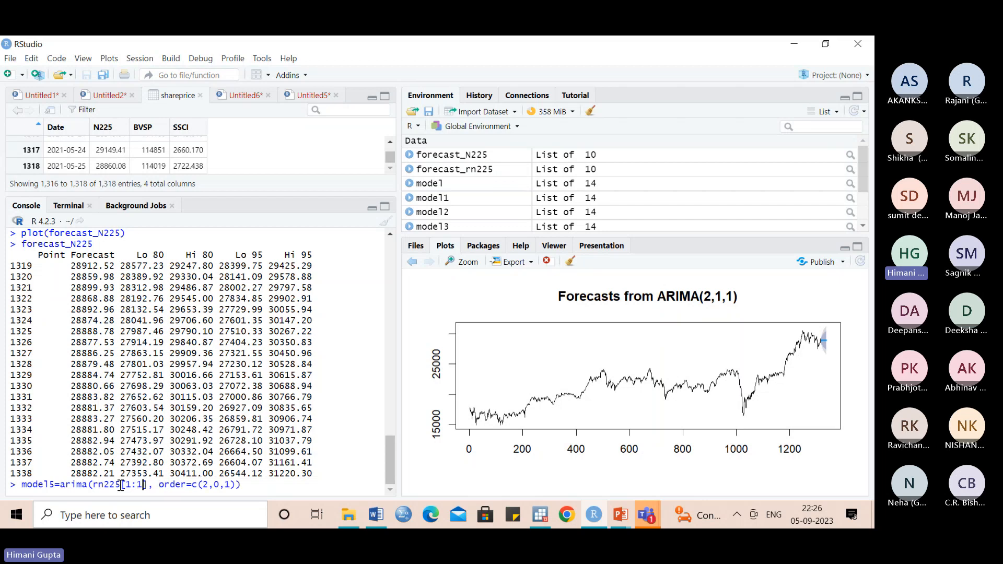
pyautogui.write('31')
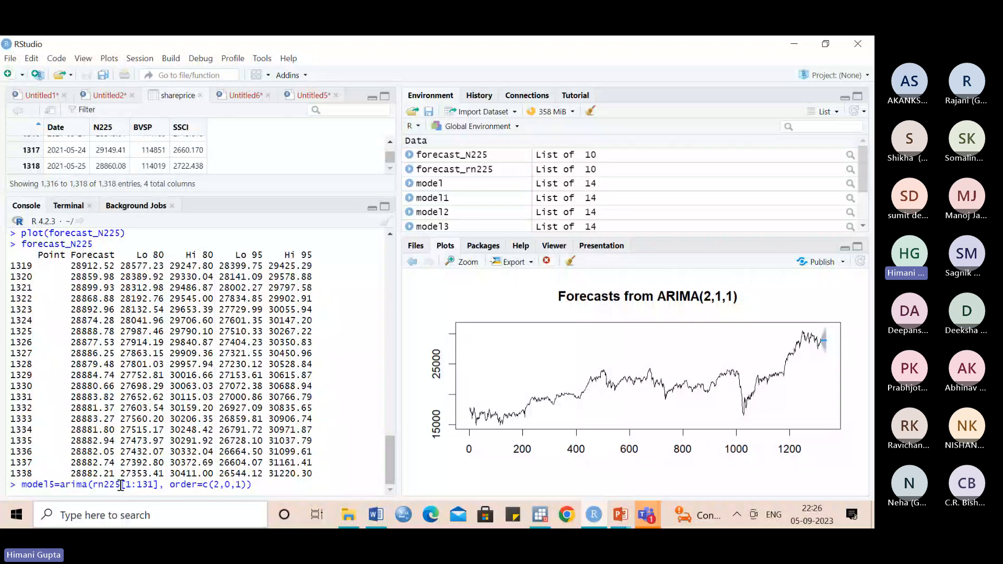
pyautogui.write('0')
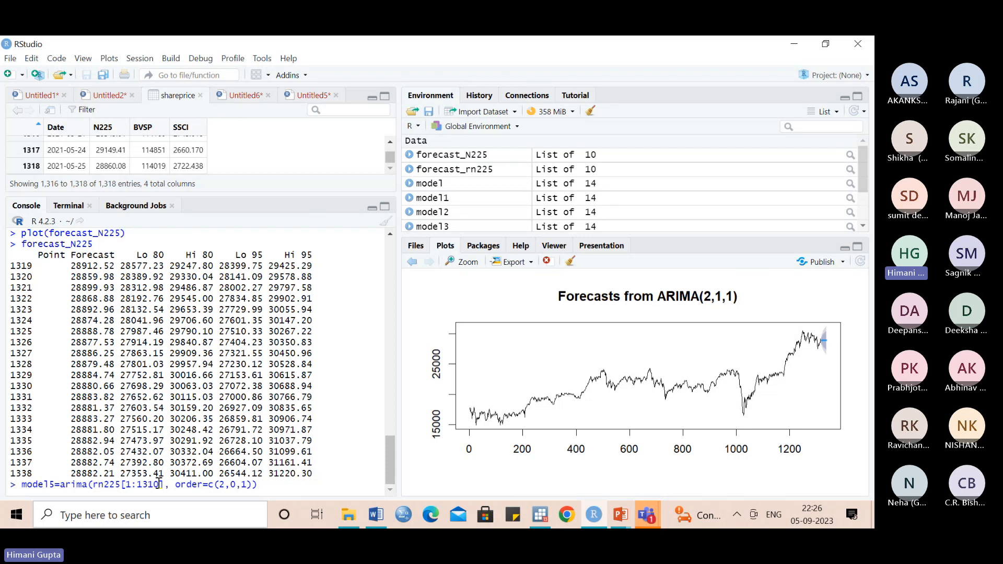
pyautogui.press('Return')
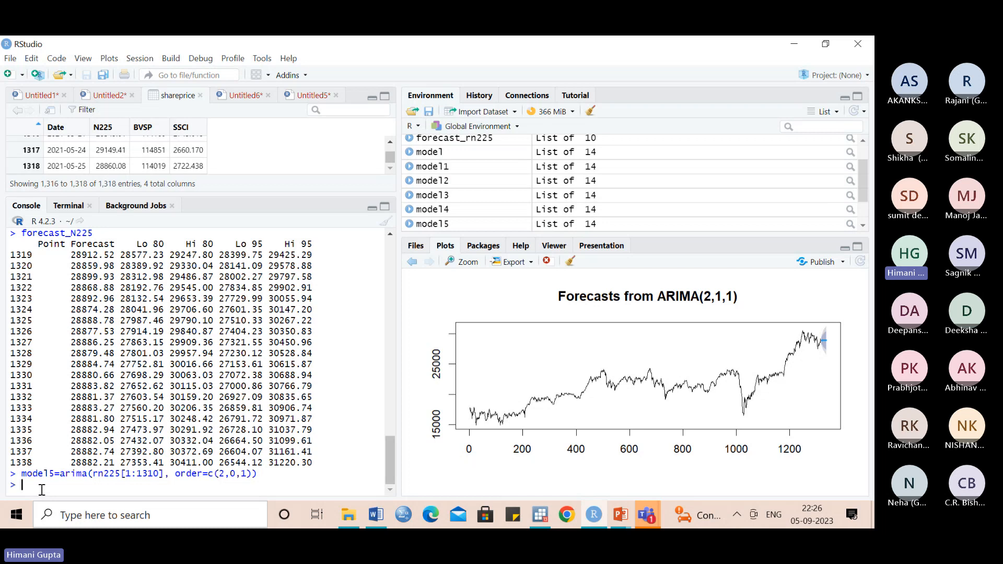
# - Forecast five periods ahead from model5 with forecast_rn225_1=forecast(model5,h=5)
pyautogui.press('Up')
pyautogui.press('Up')
pyautogui.press('Up')
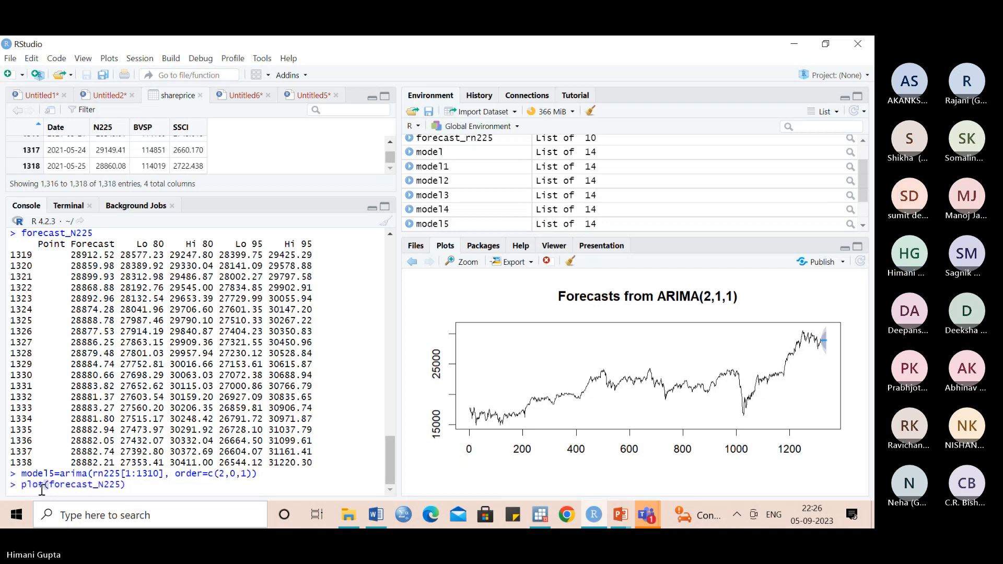
pyautogui.press('Up')
pyautogui.press('Up')
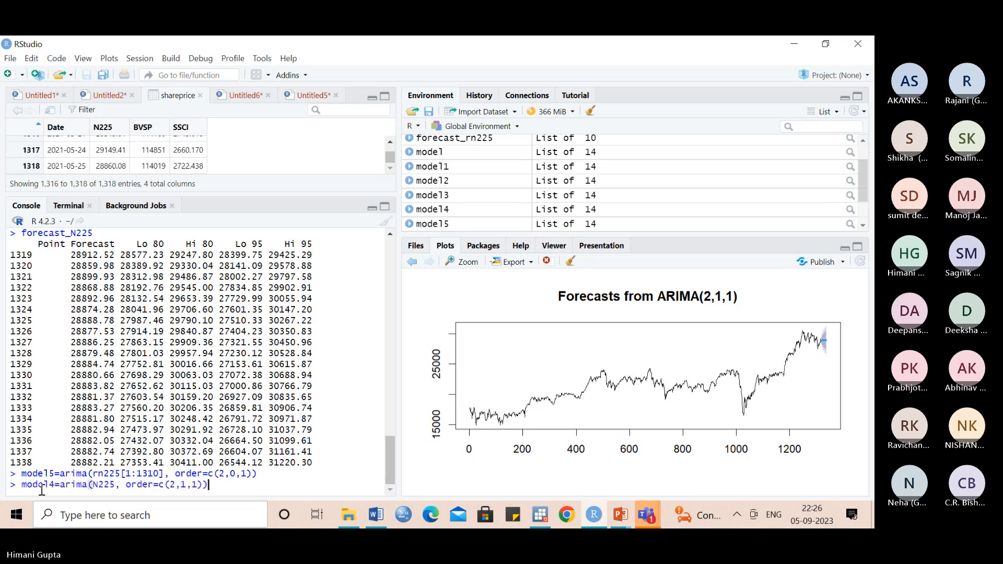
pyautogui.press('Up')
pyautogui.press('Up')
pyautogui.press('Up')
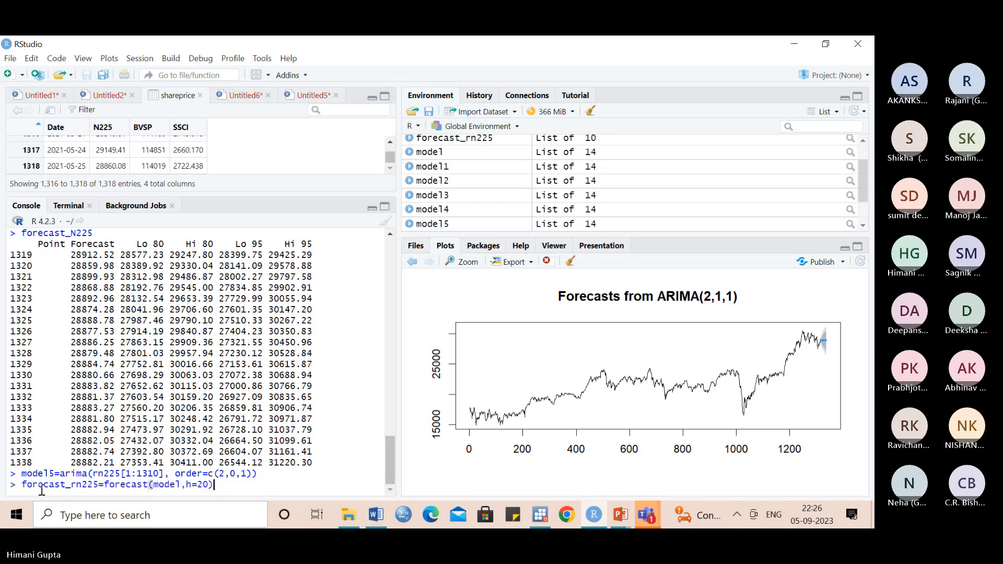
pyautogui.click(100, 484)
pyautogui.write('_1')
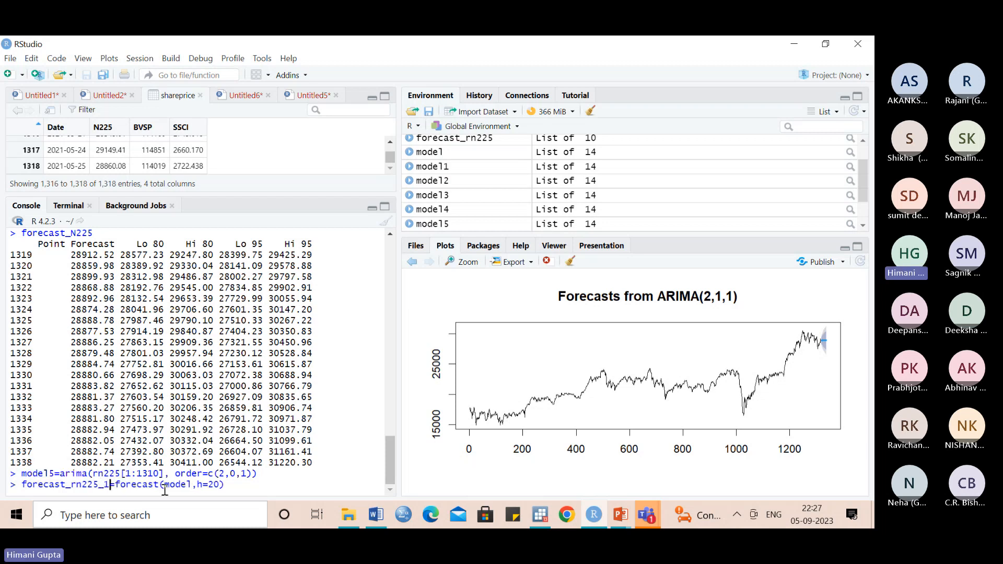
pyautogui.click(190, 484)
pyautogui.write('5')
pyautogui.press('BackSpace')
pyautogui.press('BackSpace')
pyautogui.press('BackSpace')
pyautogui.write('5)')
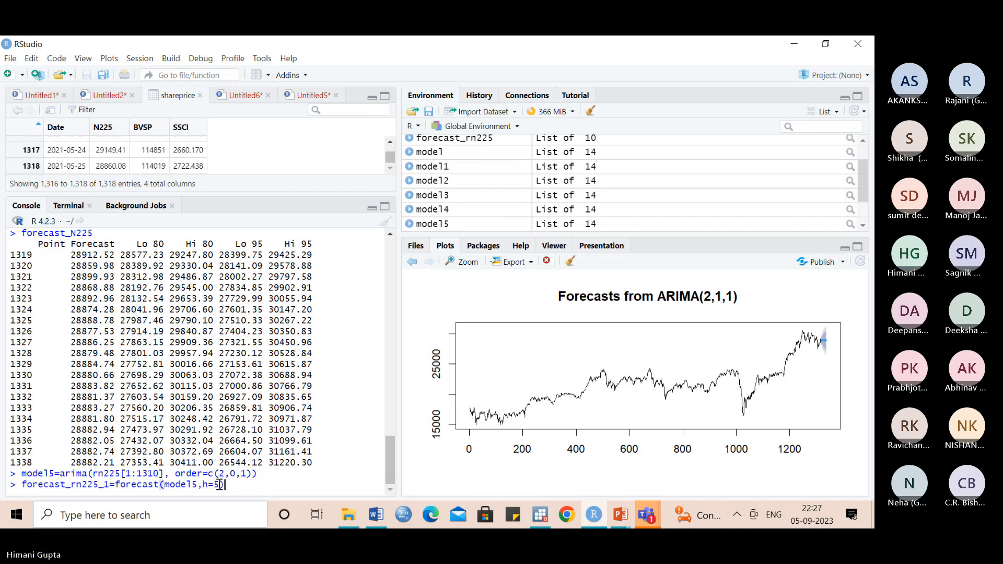
pyautogui.press('Return')
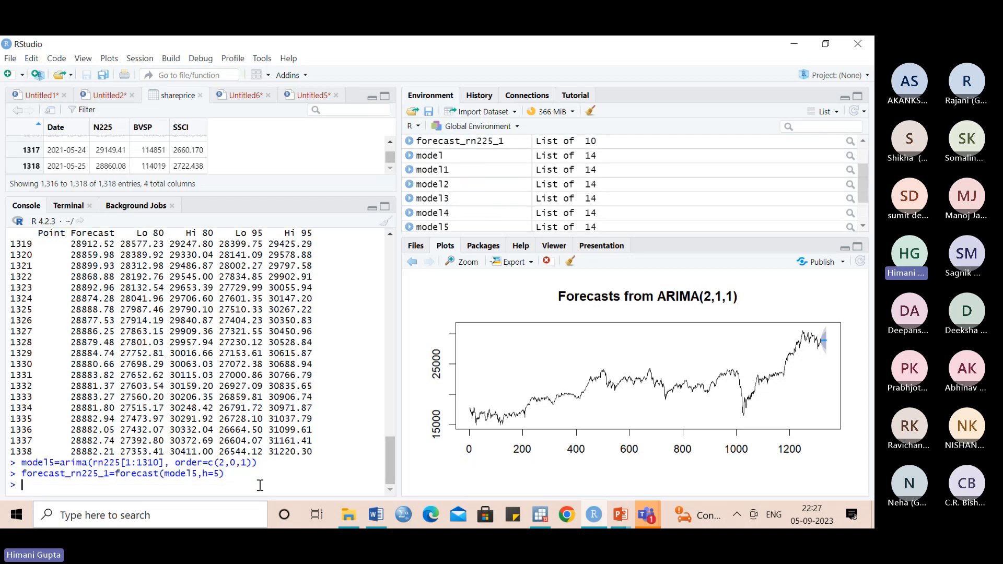
# - Print the contents of forecast_rn225_1 in the console
pyautogui.write('forecast')
pyautogui.click(111, 459)
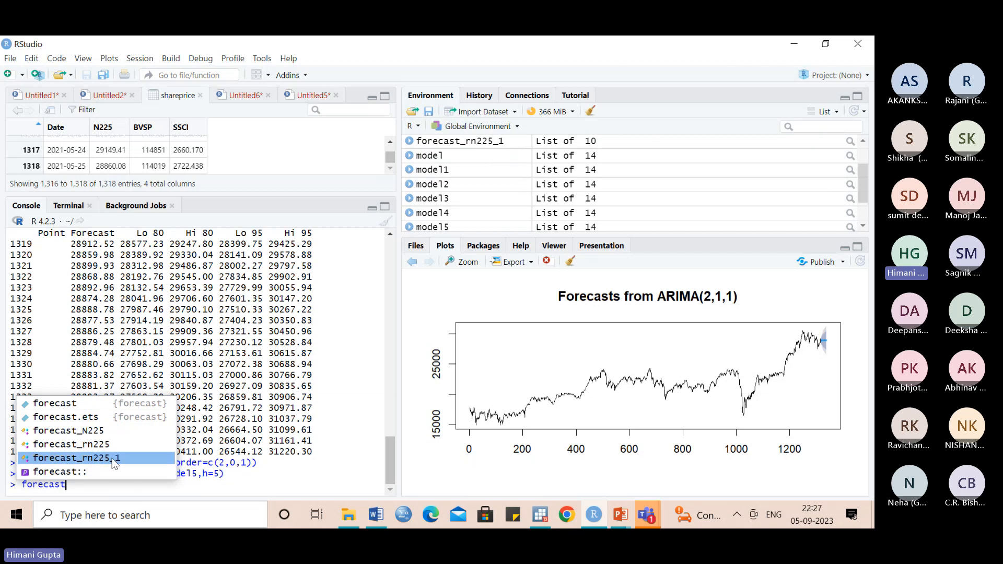
pyautogui.press('Return')
pyautogui.press('Return')
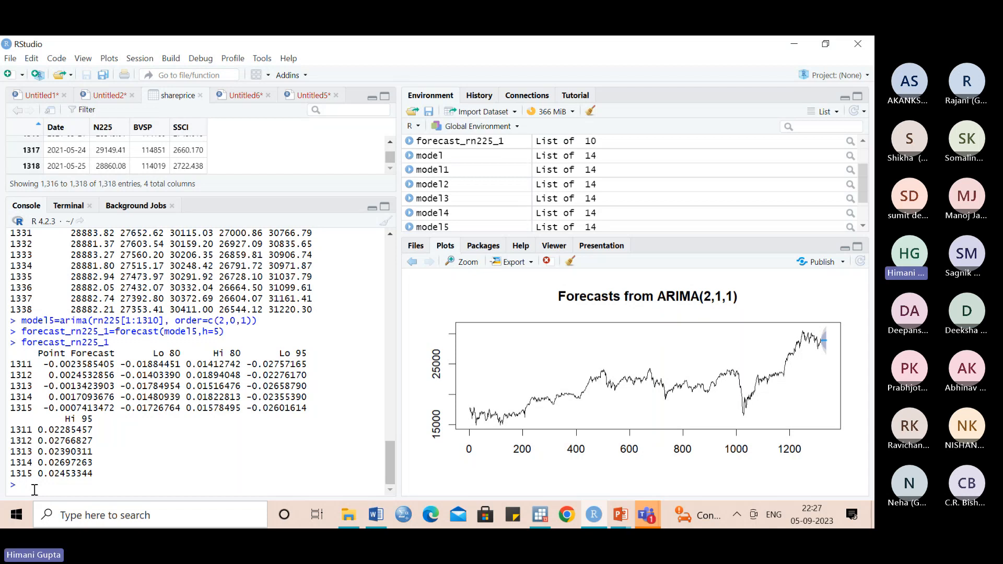
# - Show the last actual returns with tail(rn225) for comparison with the forecasts
pyautogui.write('tail')
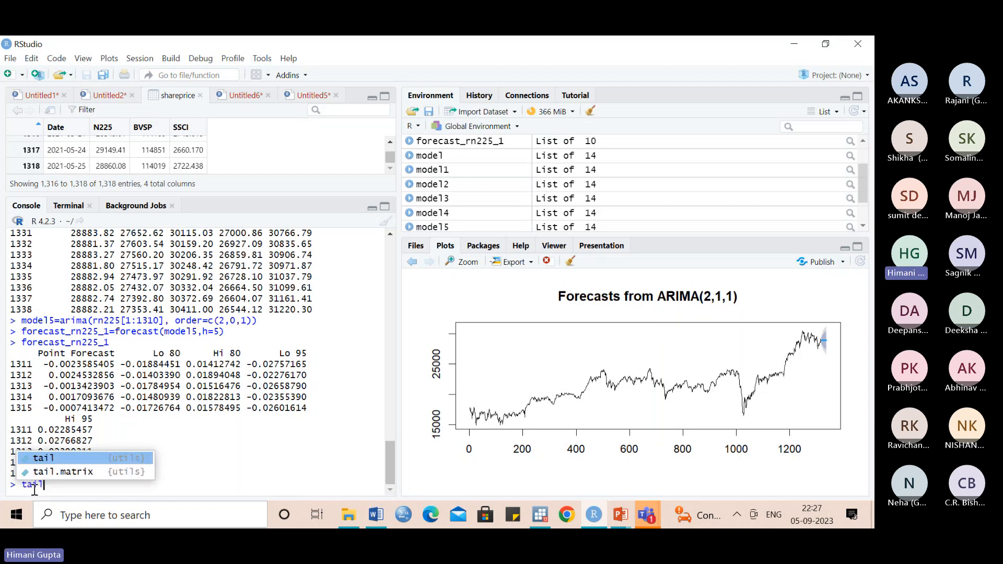
pyautogui.click(40, 457)
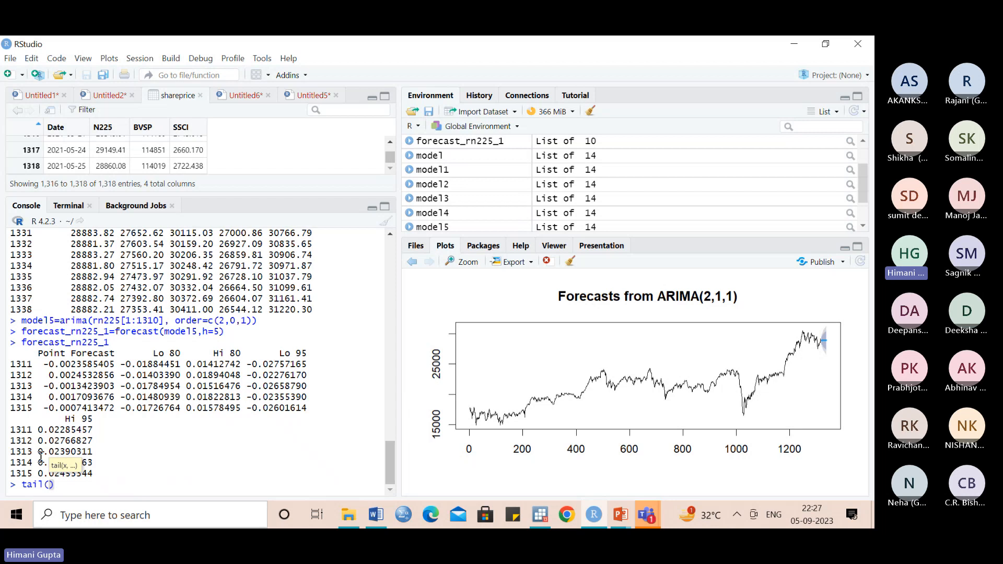
pyautogui.write('rn22')
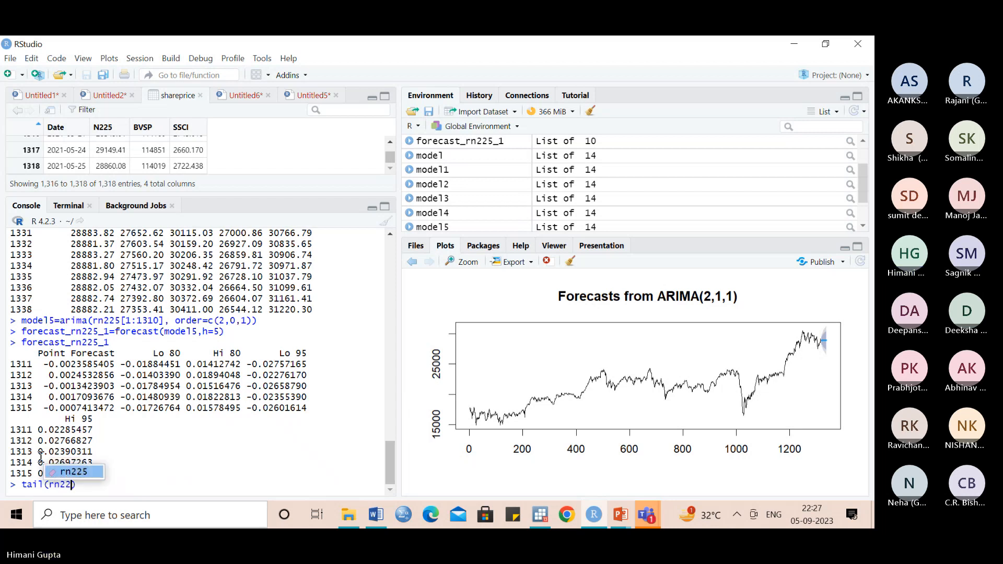
pyautogui.write('5')
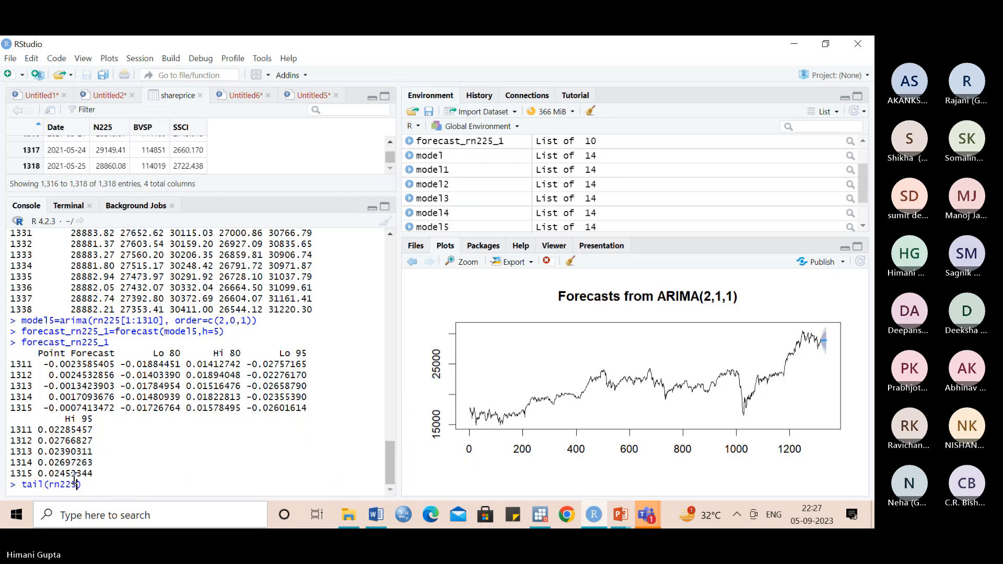
pyautogui.press('Return')
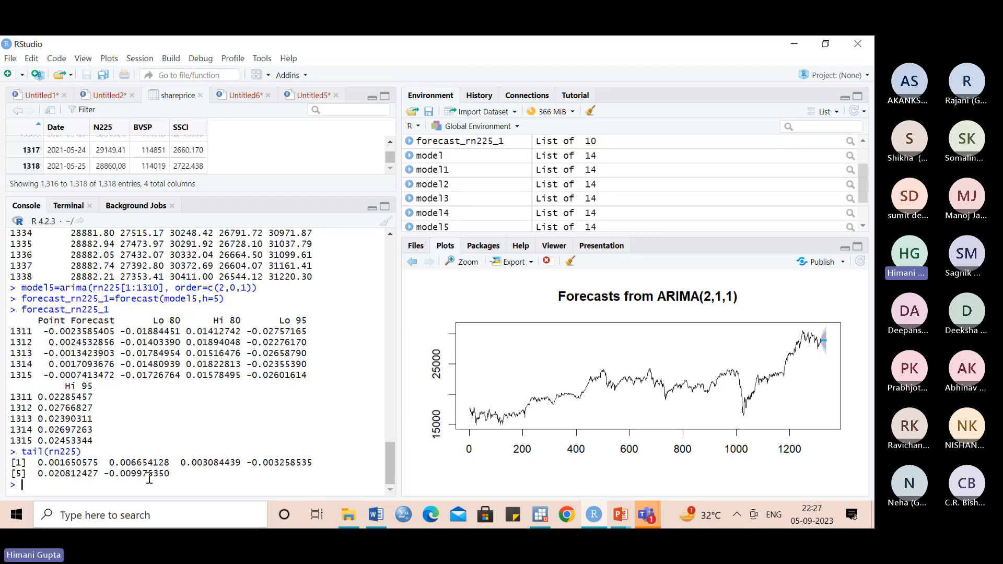
# - In the Untitled6 script, write the observation numbers 1311,1312,1313,1314,1315,1316,1317 on blank line 25
pyautogui.click(238, 100)
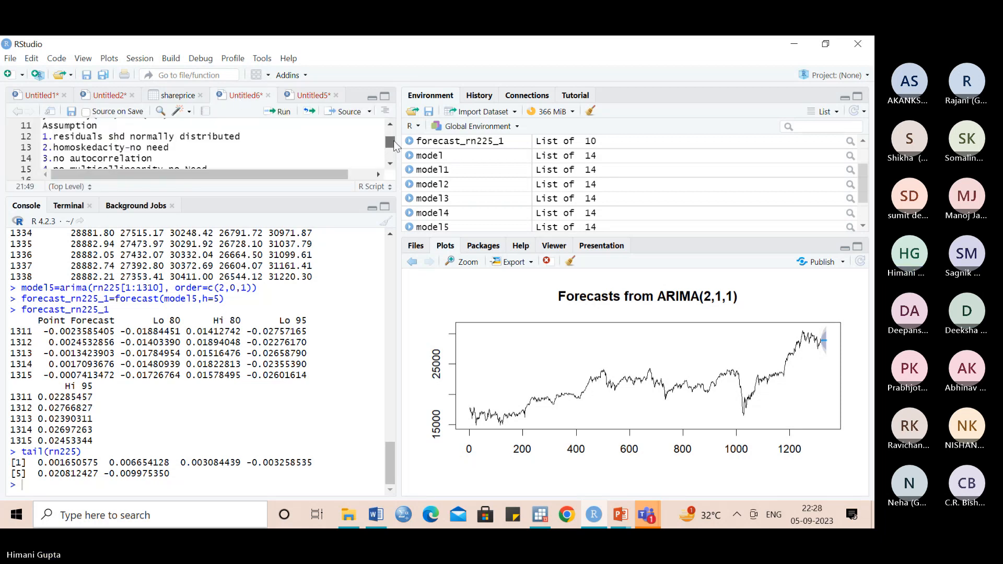
pyautogui.moveTo(392, 142); pyautogui.dragTo(392, 152)
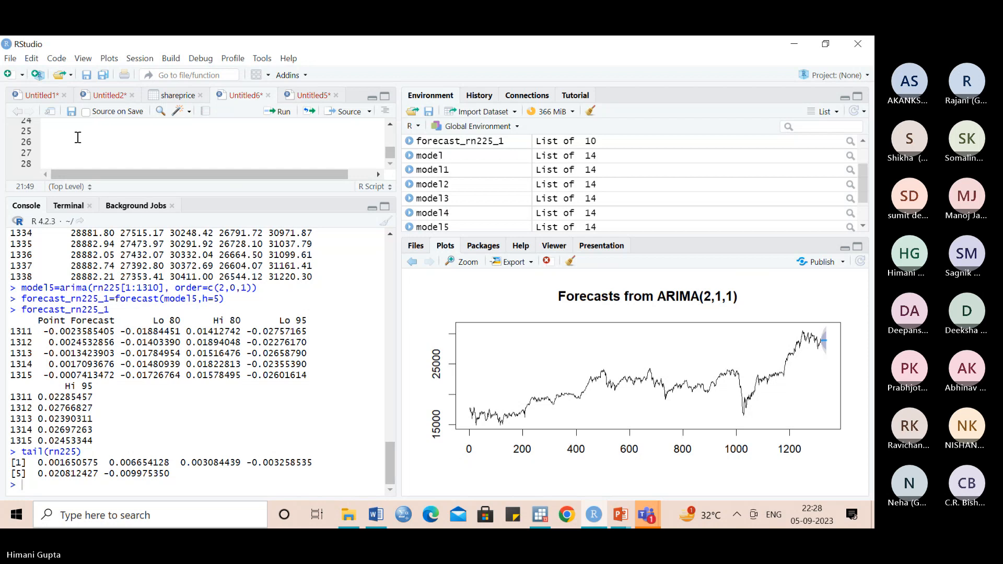
pyautogui.click(77, 134)
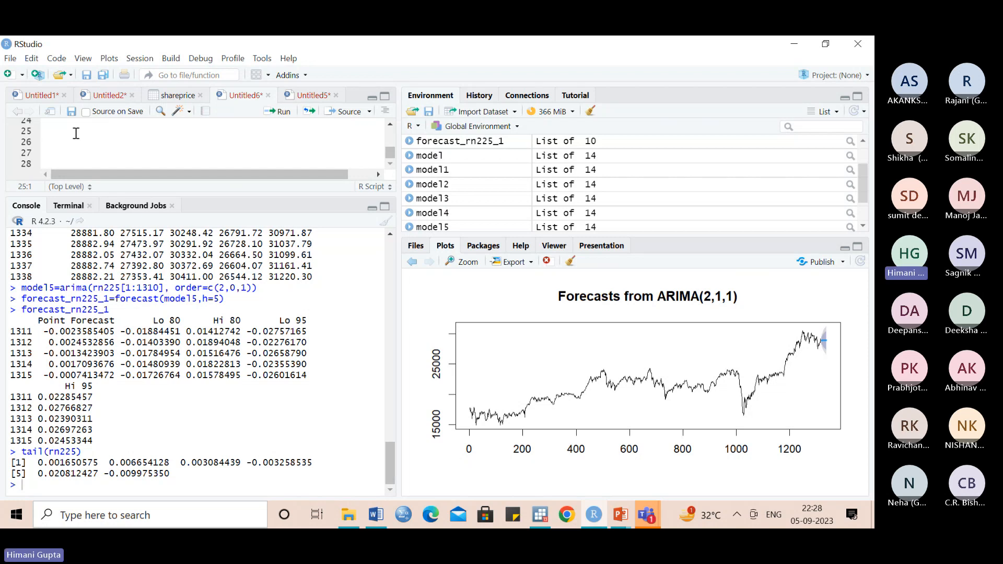
pyautogui.write('1311,1312,1313,1314,')
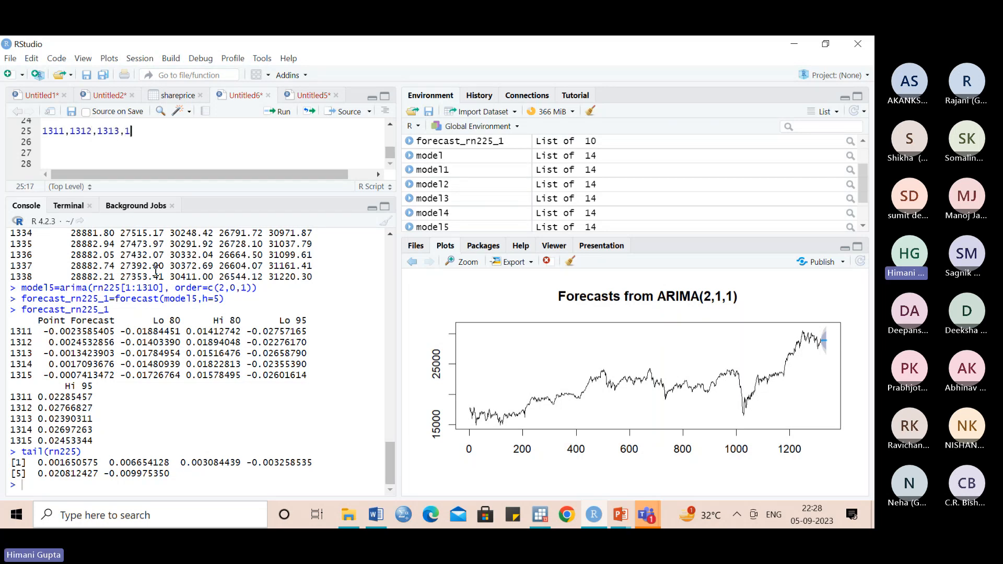
pyautogui.write('1315')
pyautogui.write(',1316,13')
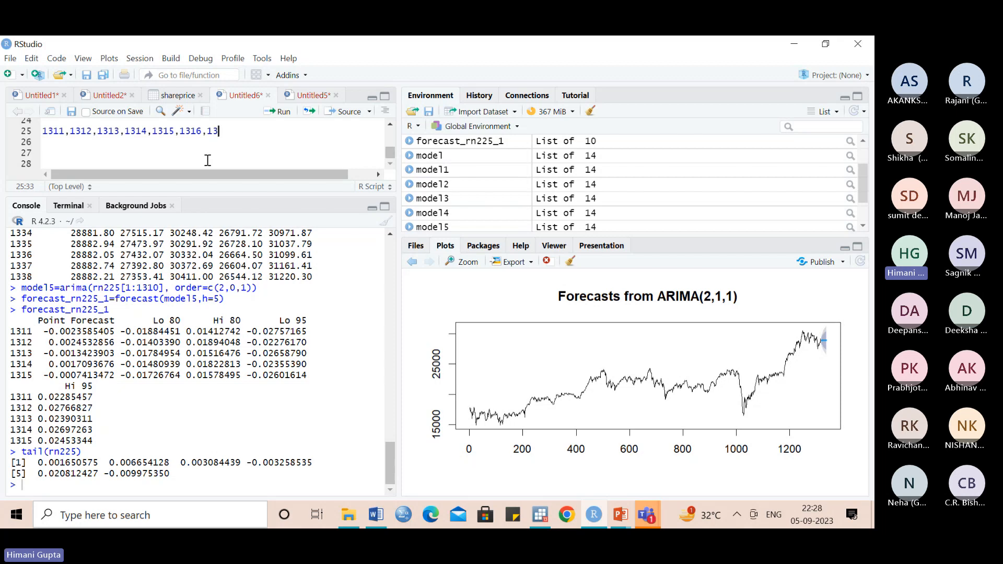
pyautogui.write('17')
# - Remove 1311 and its comma from the start of the observation list on line 25
pyautogui.click(70, 132)
pyautogui.press('BackSpace')
pyautogui.press('BackSpace')
pyautogui.press('BackSpace')
pyautogui.press('BackSpace')
pyautogui.press('BackSpace')
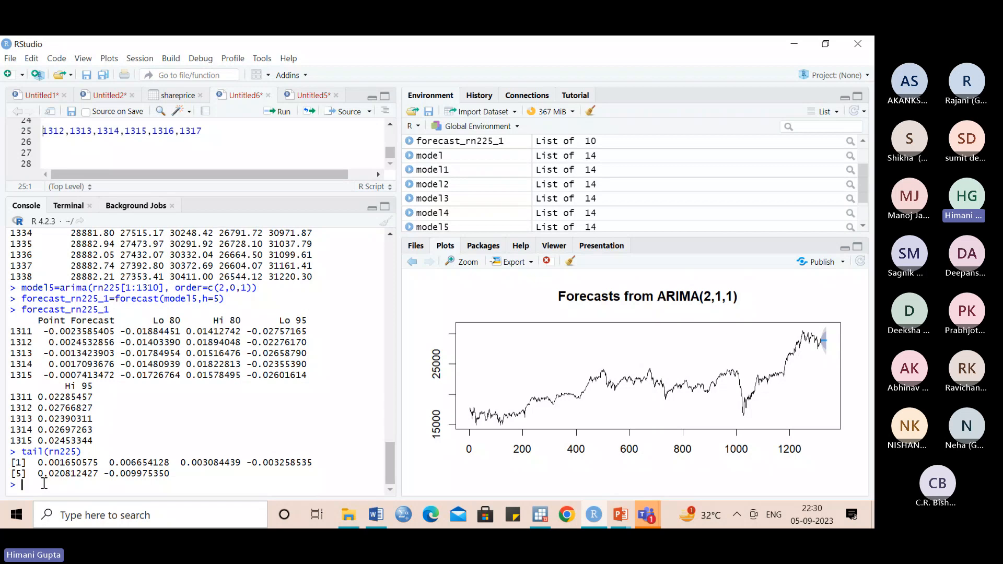
# - Extract the residuals of model into a variable named residual with residuals(model) and check the variable among the environment values
pyautogui.write('residual')
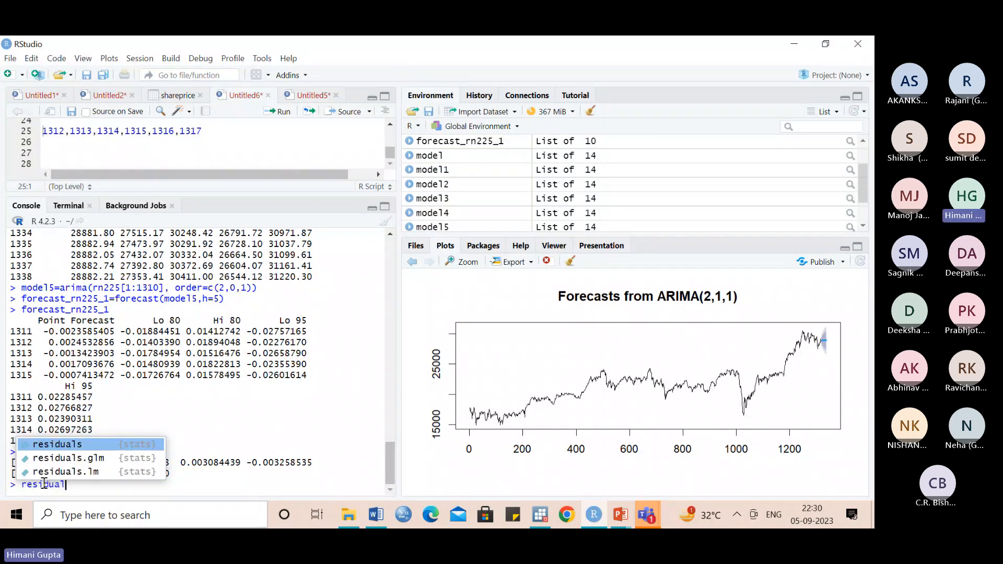
pyautogui.write('=r')
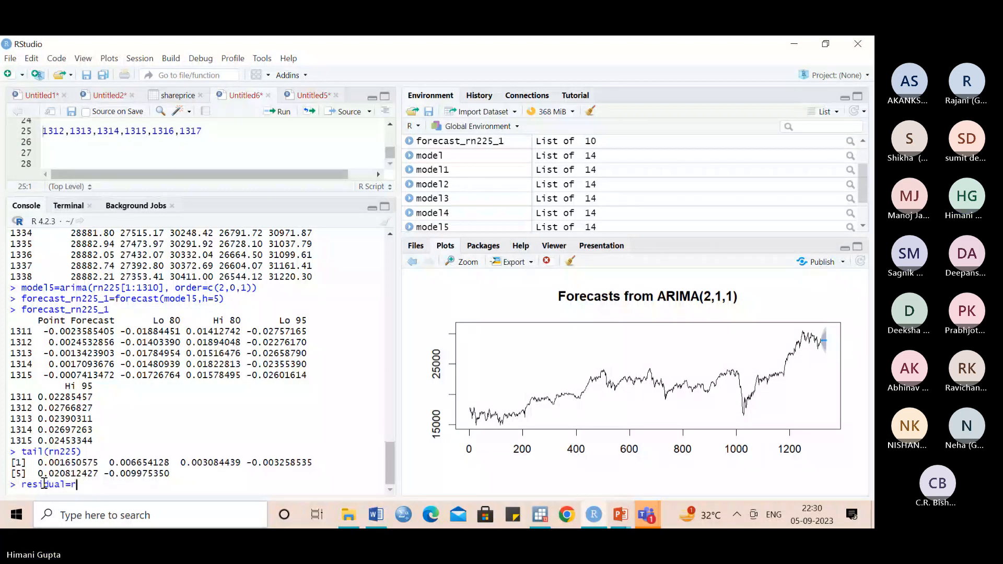
pyautogui.write('esidual')
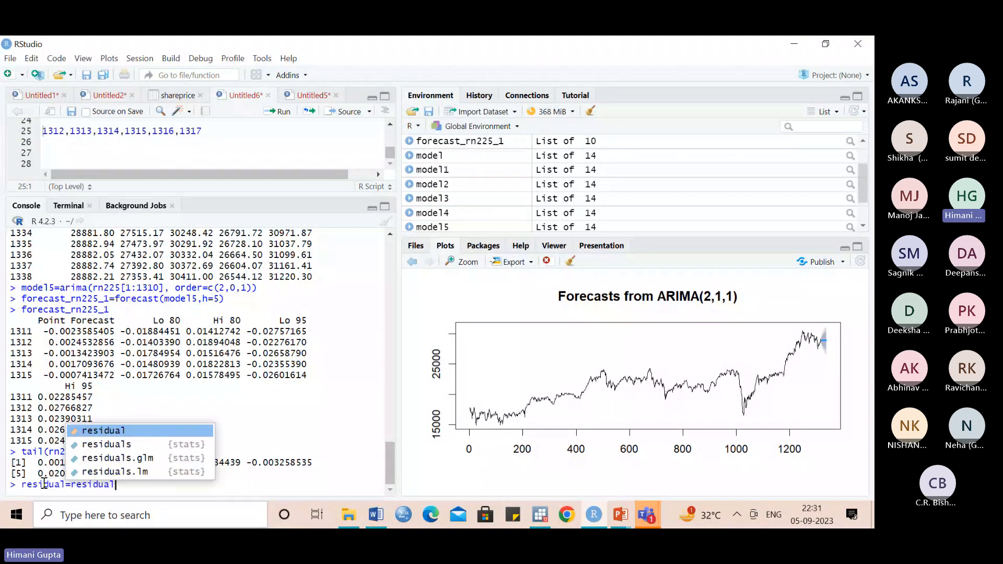
pyautogui.write('s')
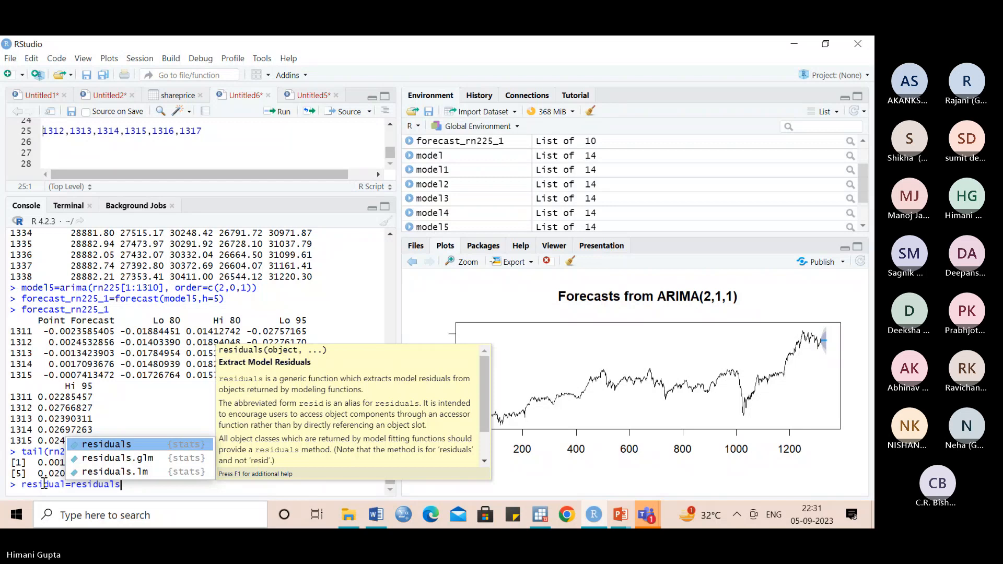
pyautogui.click(107, 447)
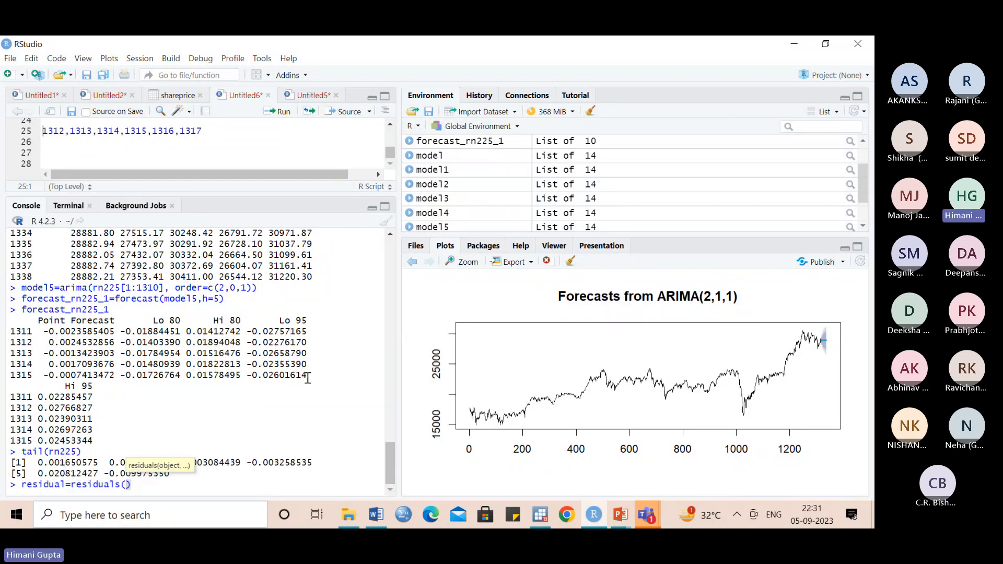
pyautogui.write('model')
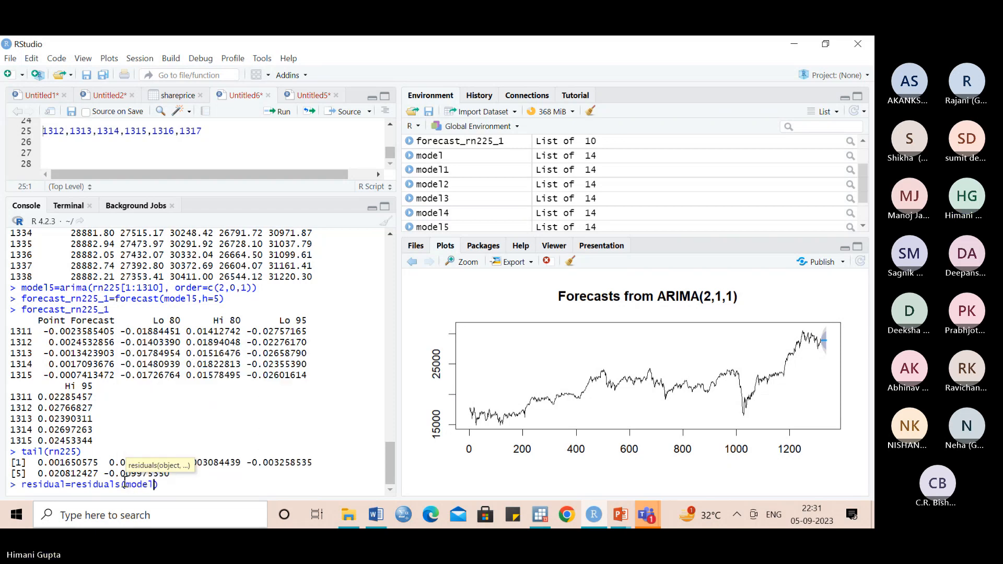
pyautogui.press('Return')
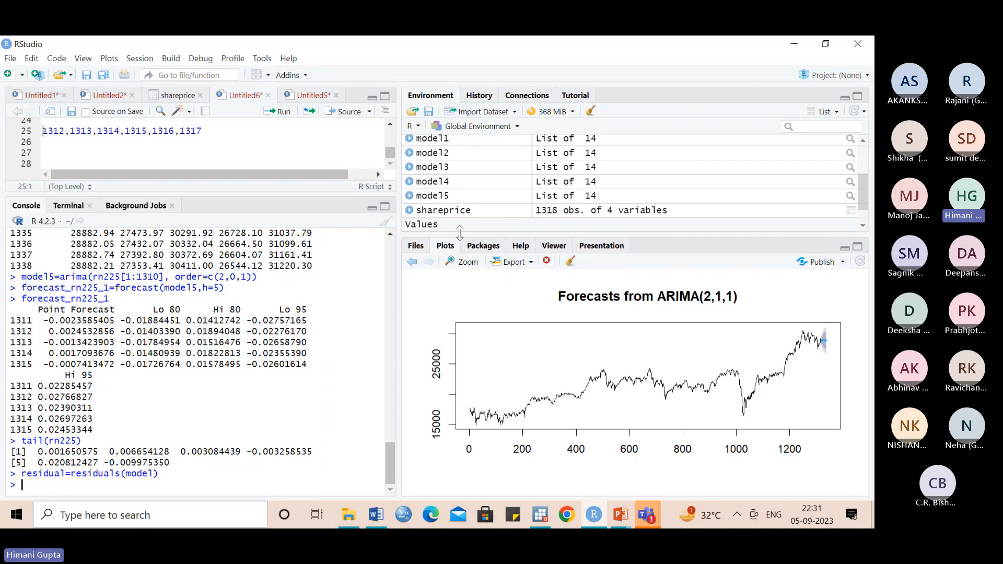
pyautogui.moveTo(860, 186); pyautogui.dragTo(865, 202)
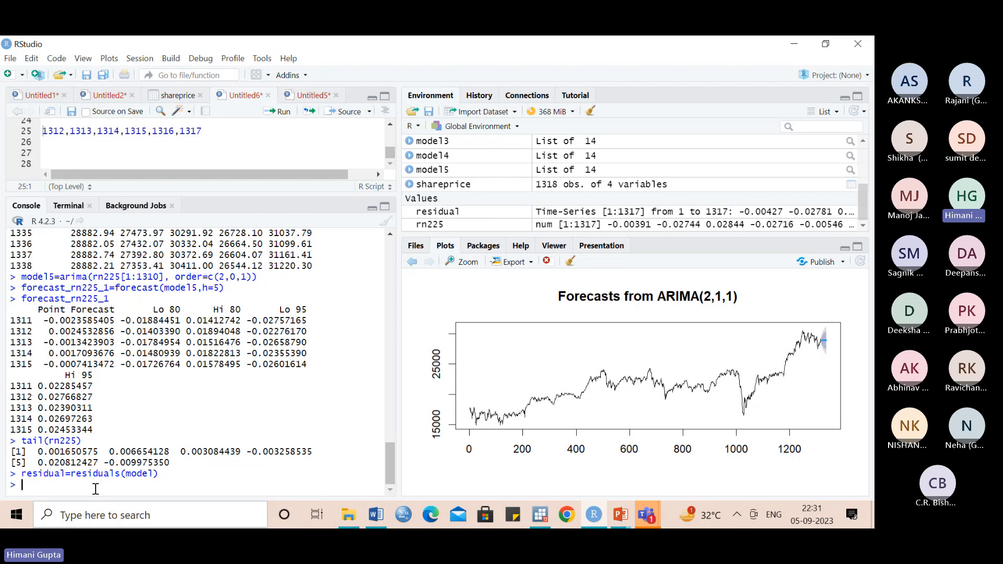
# - Compute the mean of the residuals in the console with mean(residual)
pyautogui.write('mean')
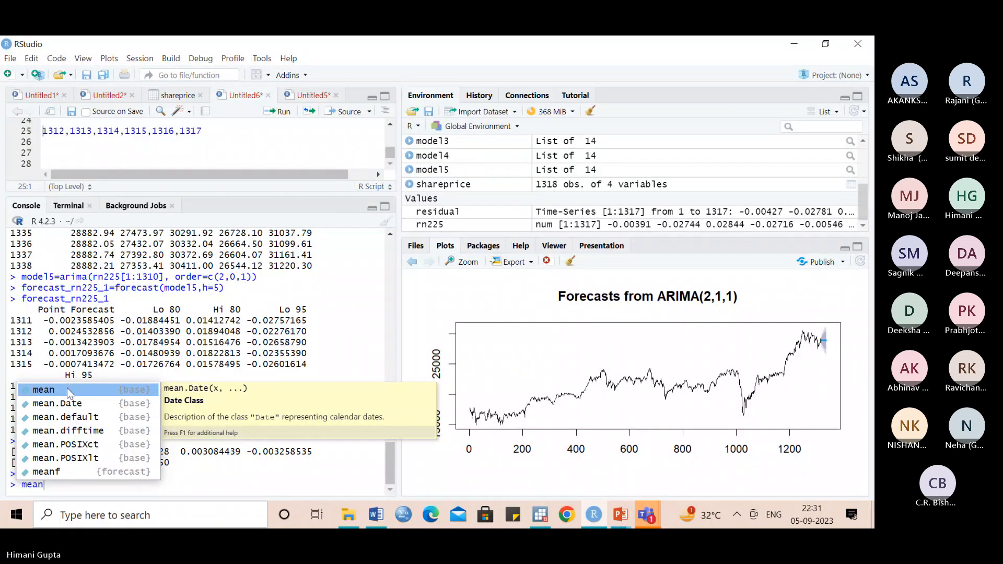
pyautogui.write('(resid')
pyautogui.write('ual')
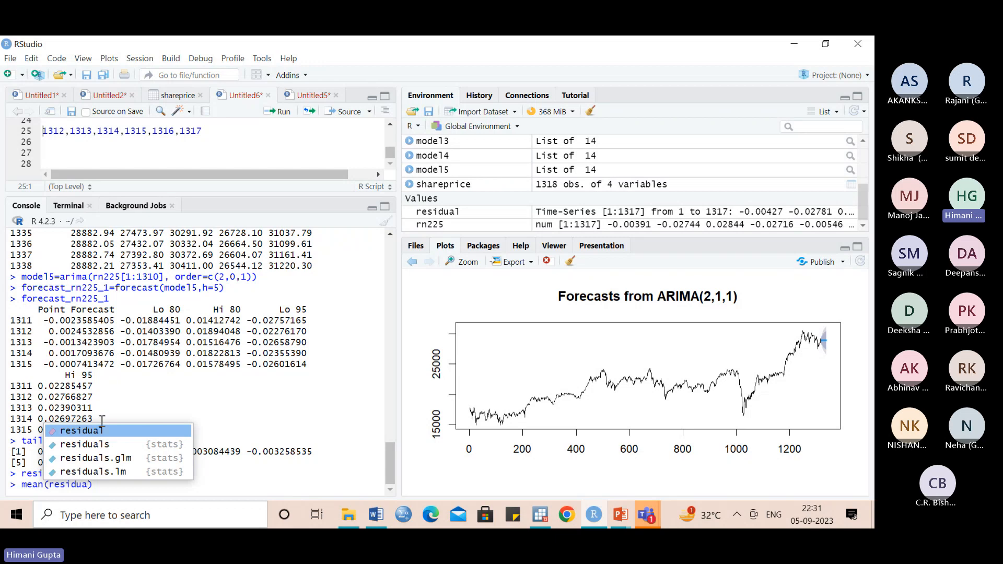
pyautogui.press('Return')
pyautogui.press('Return')
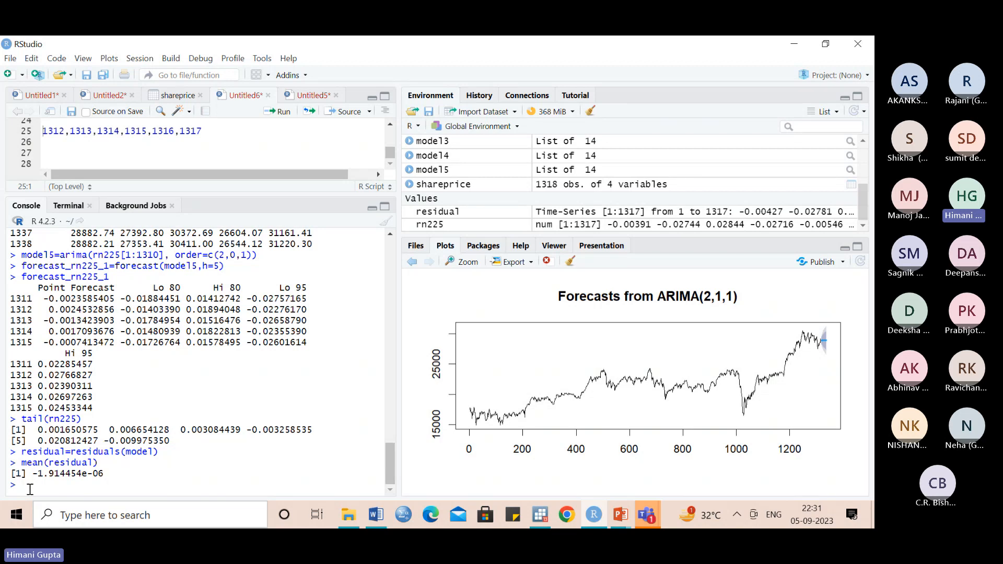
# - Draw a histogram of the residuals with hist(residual)
pyautogui.write('his')
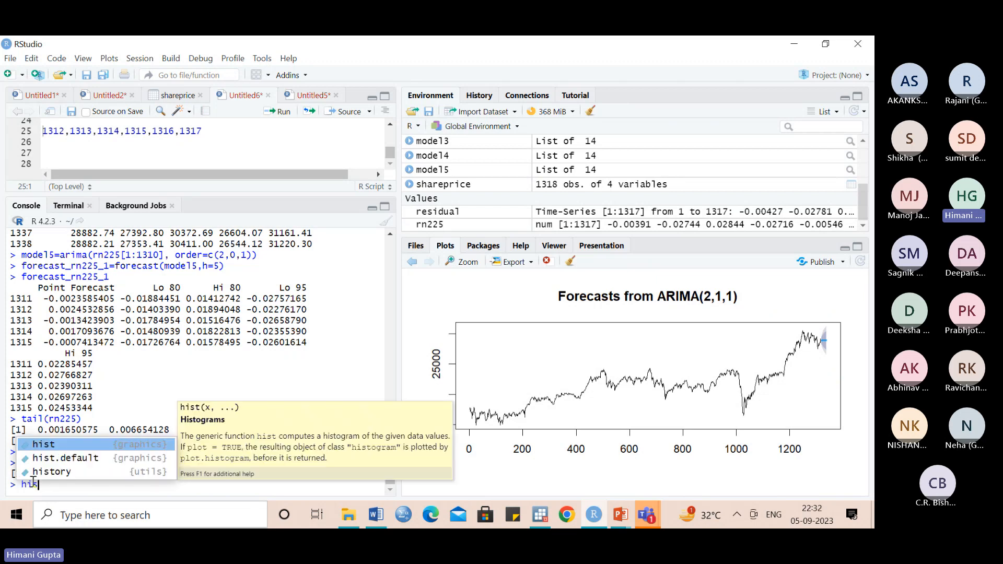
pyautogui.click(53, 445)
pyautogui.write('residu')
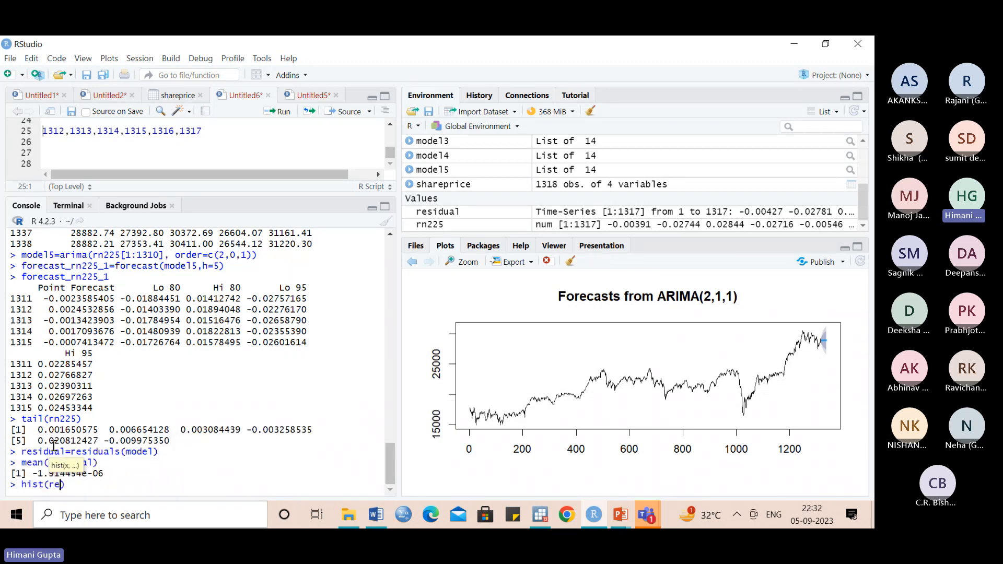
pyautogui.write('al')
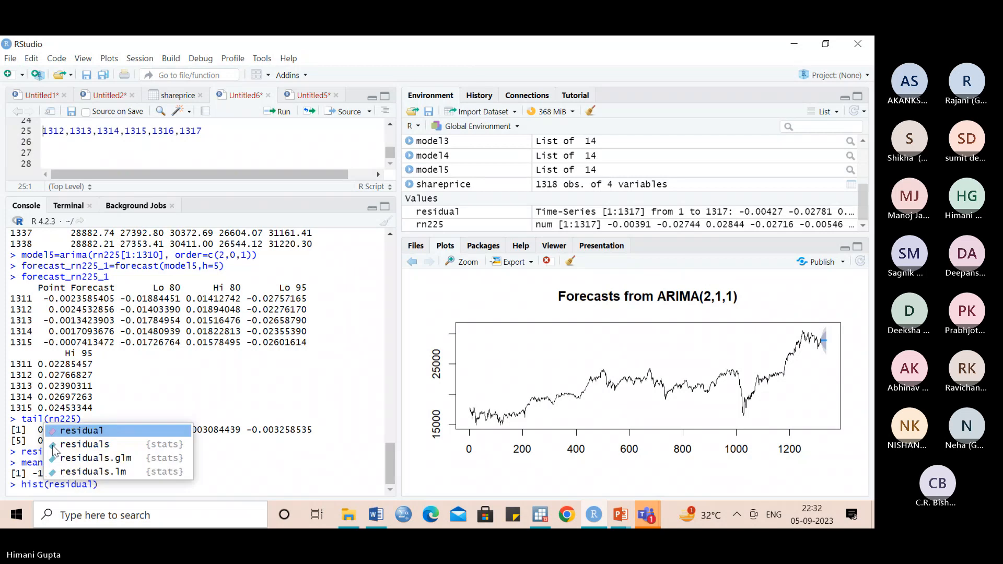
pyautogui.click(94, 431)
pyautogui.press('Return')
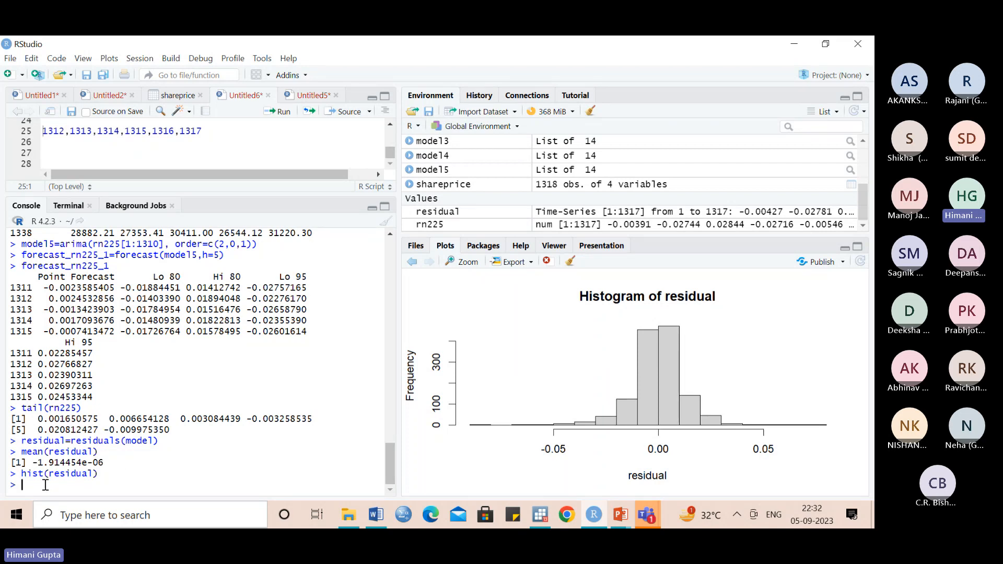
# - Plot the autocorrelation function of the residuals with acf(residual)
pyautogui.write('ac')
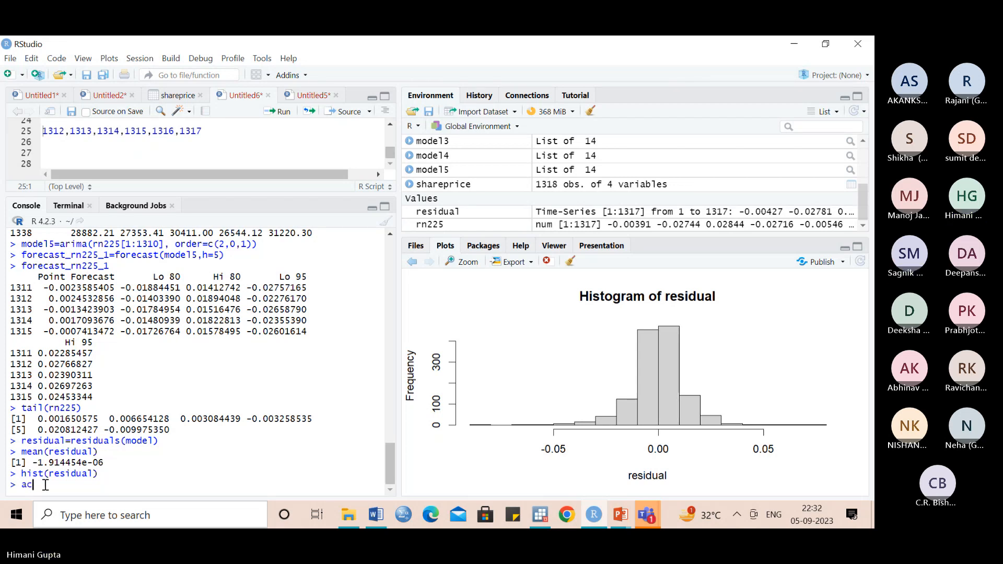
pyautogui.write('f')
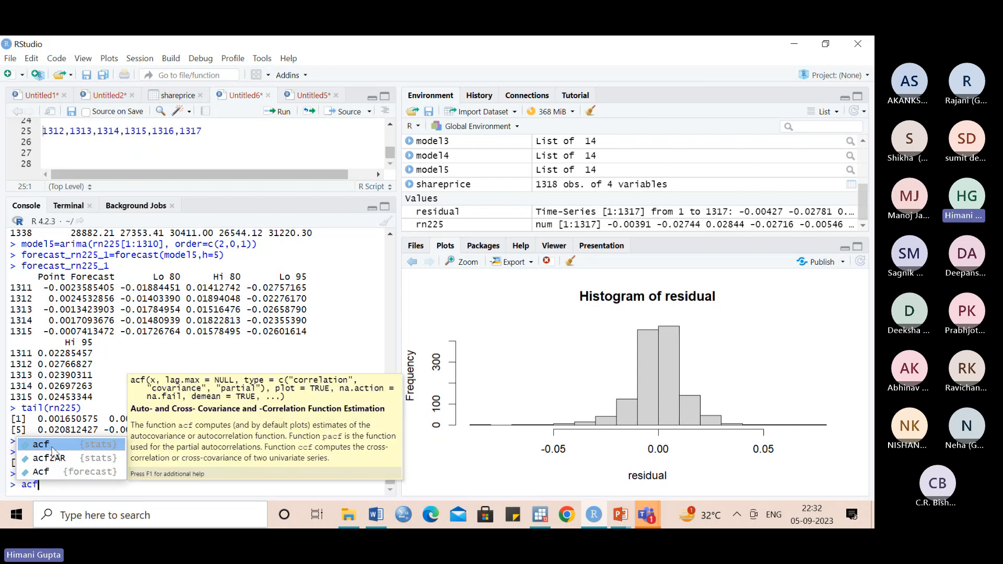
pyautogui.write('(residua')
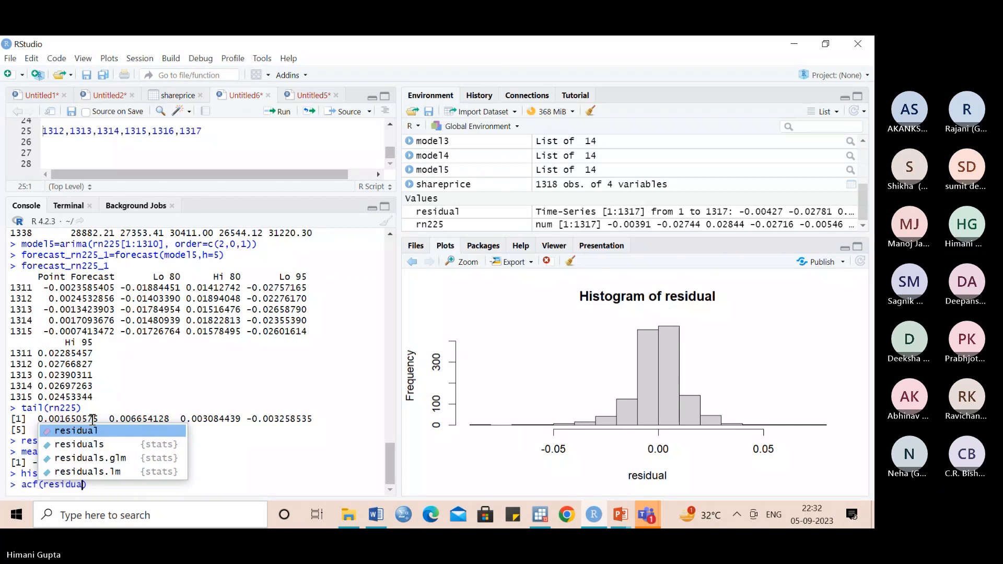
pyautogui.press('Return')
pyautogui.press('Return')
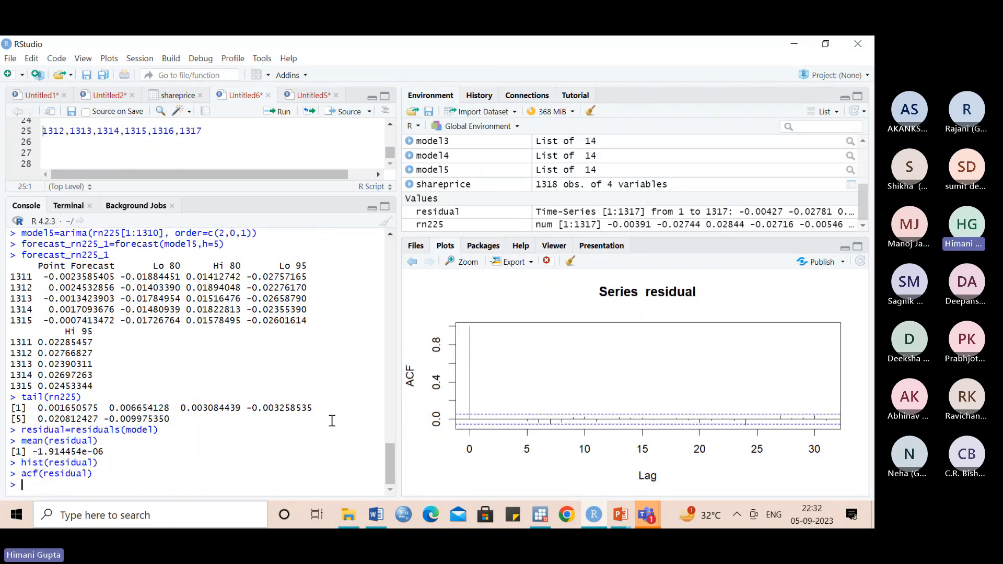
# - Examine the enlarged residual ACF plot for lags outside the confidence bounds, and close the enlarged view
pyautogui.click(474, 264)
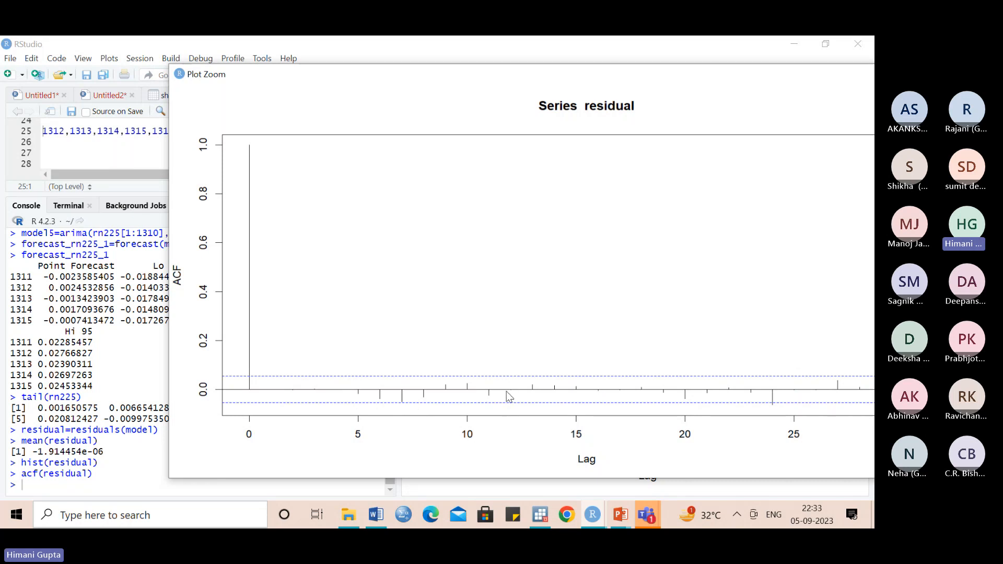
pyautogui.moveTo(708, 80); pyautogui.dragTo(579, 94)
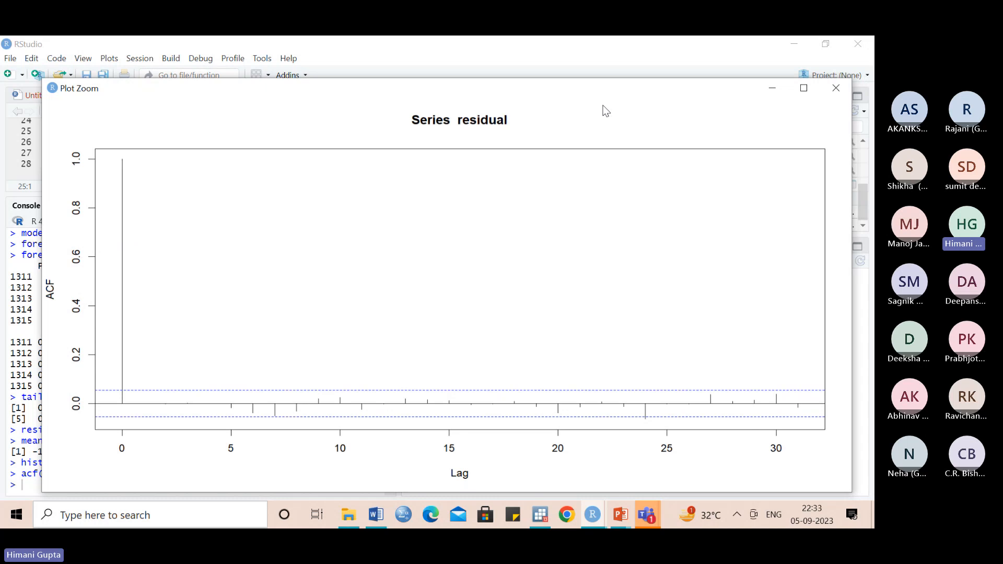
pyautogui.click(836, 88)
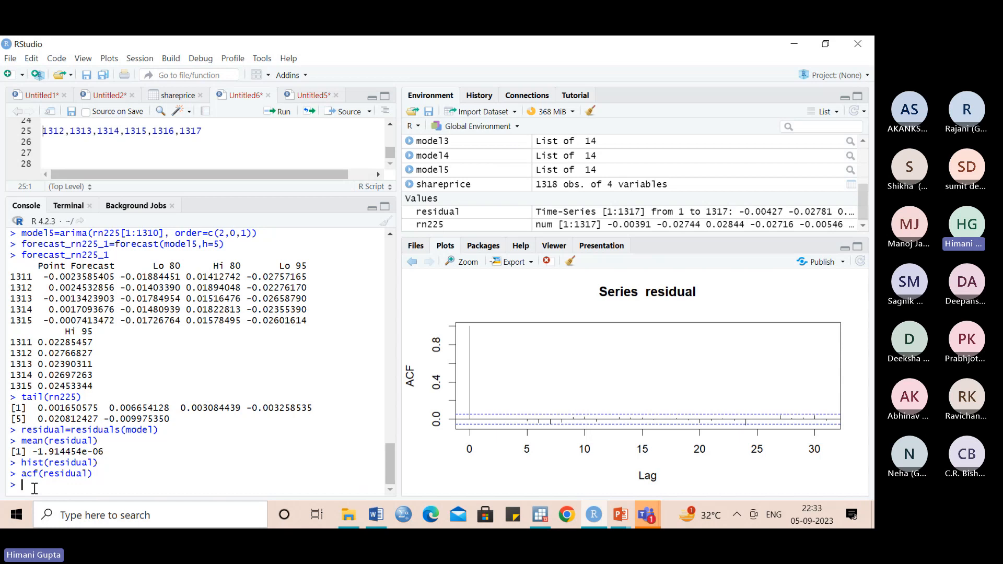
# - Plot the residuals as a time series with plot.ts(residual) and inspect the plot in an enlarged view
pyautogui.write('plot')
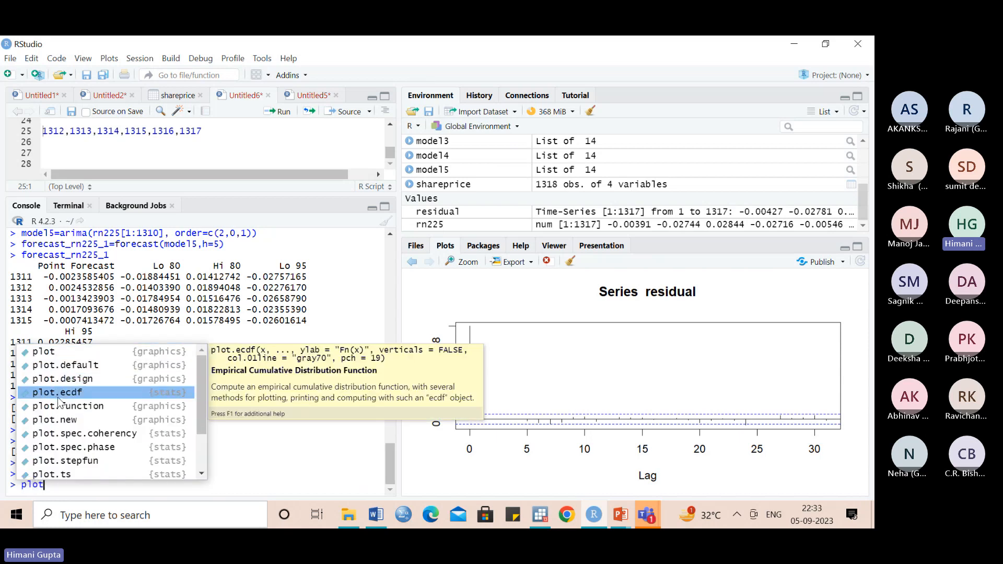
pyautogui.click(60, 474)
pyautogui.write('resid')
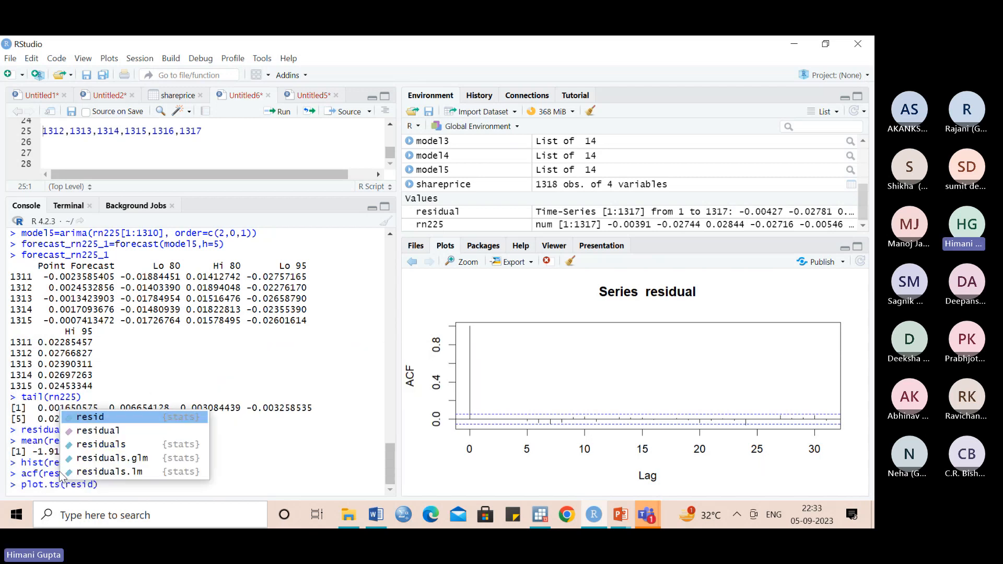
pyautogui.click(84, 431)
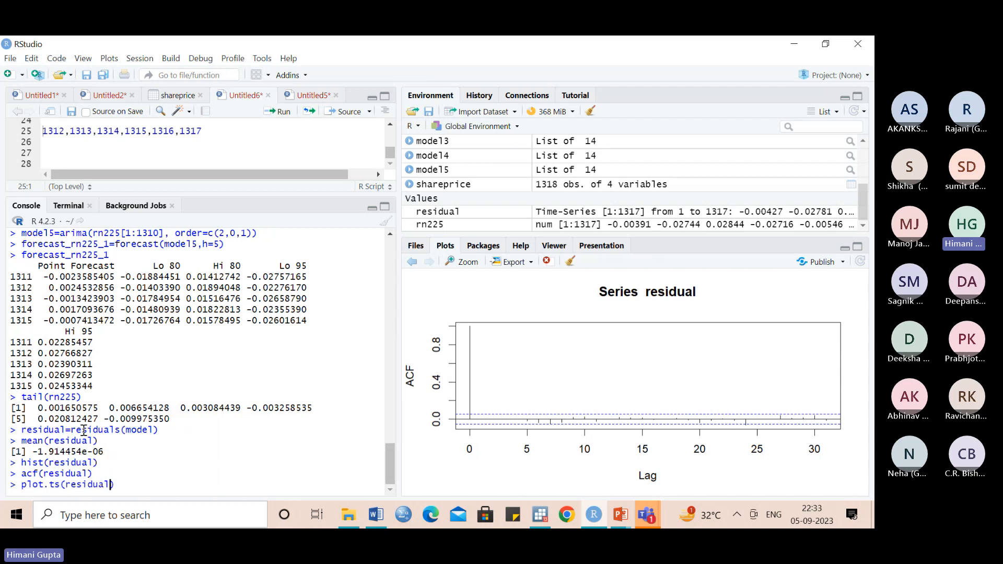
pyautogui.press('Return')
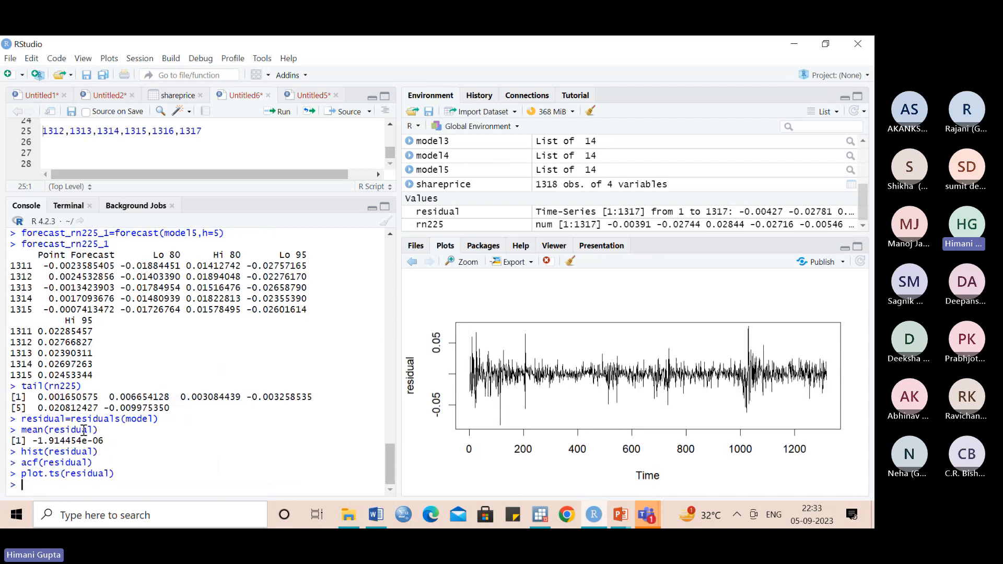
pyautogui.click(474, 268)
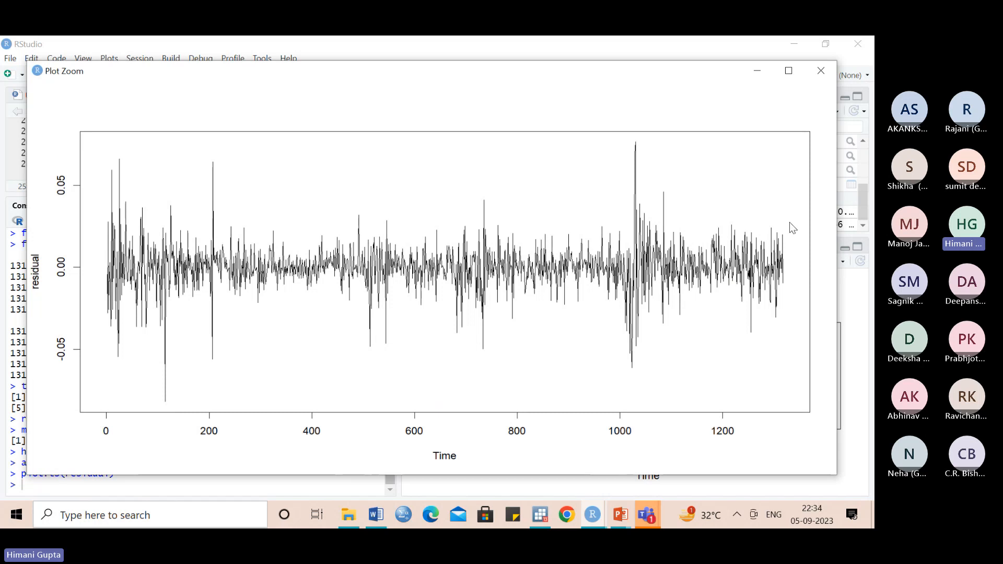
pyautogui.click(821, 71)
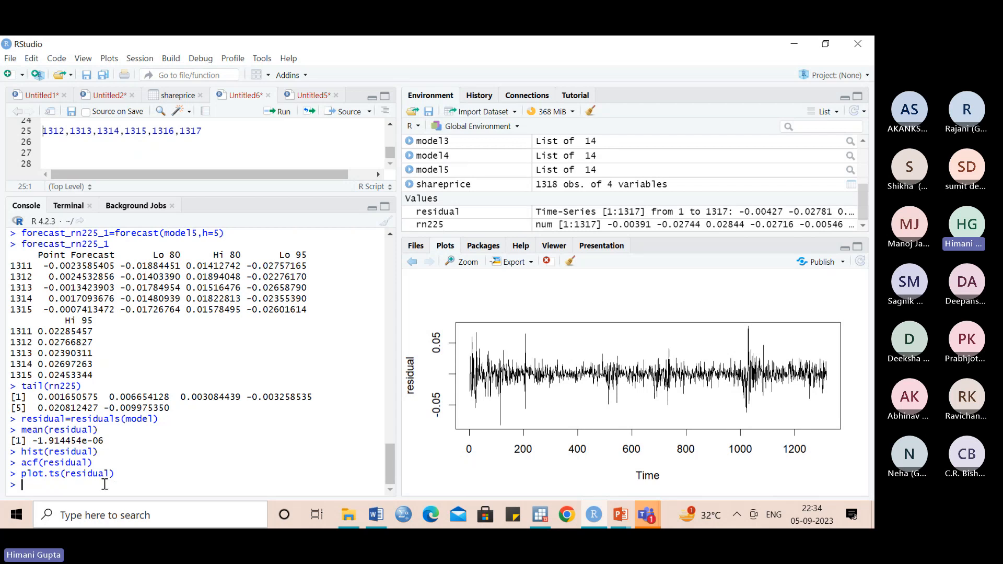
pyautogui.write('box.')
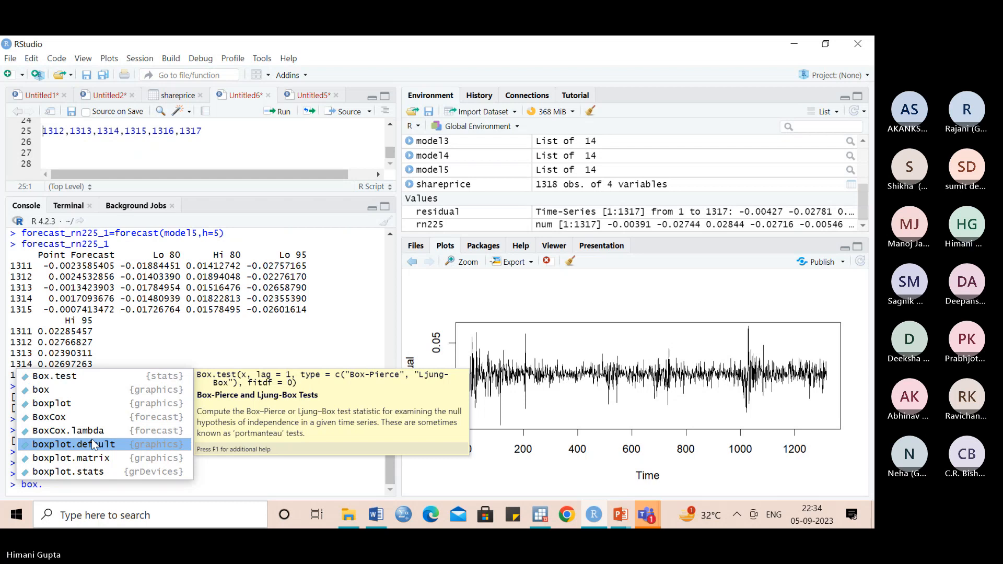
pyautogui.click(82, 379)
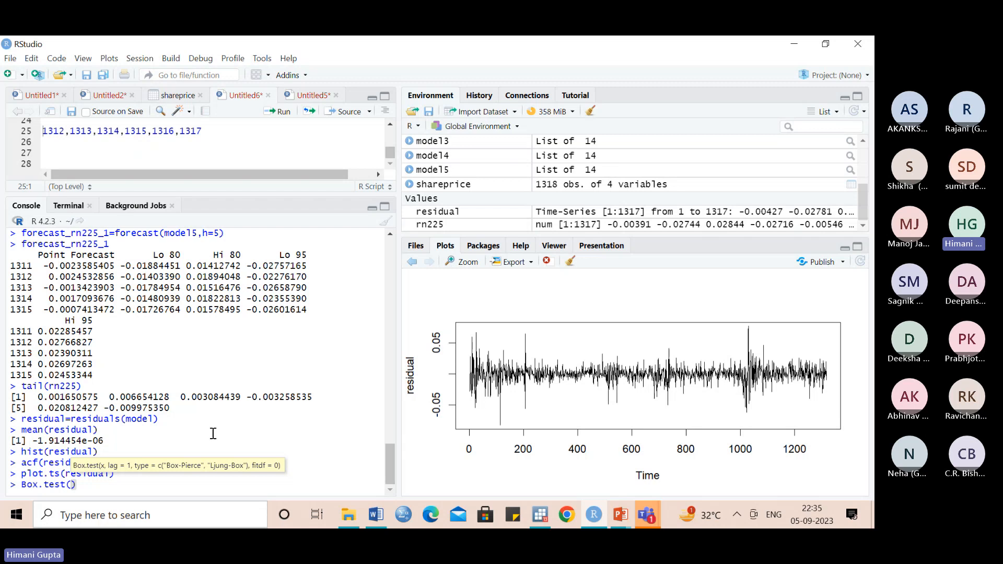
pyautogui.press('BackSpace')
pyautogui.press('BackSpace')
pyautogui.press('BackSpace')
pyautogui.press('BackSpace')
pyautogui.press('BackSpace')
pyautogui.press('BackSpace')
pyautogui.press('BackSpace')
pyautogui.press('BackSpace')
pyautogui.press('BackSpace')
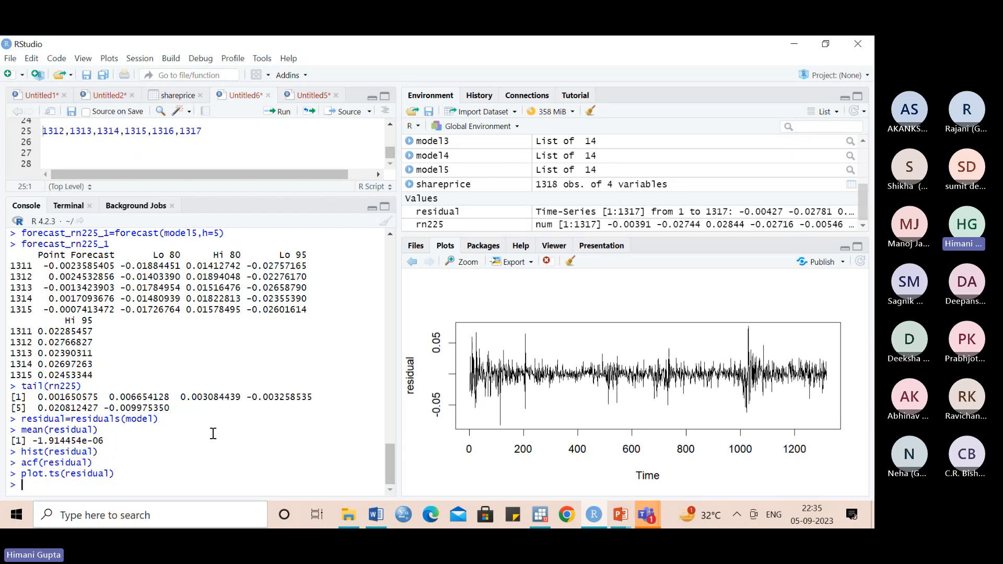
pyautogui.write('plot.')
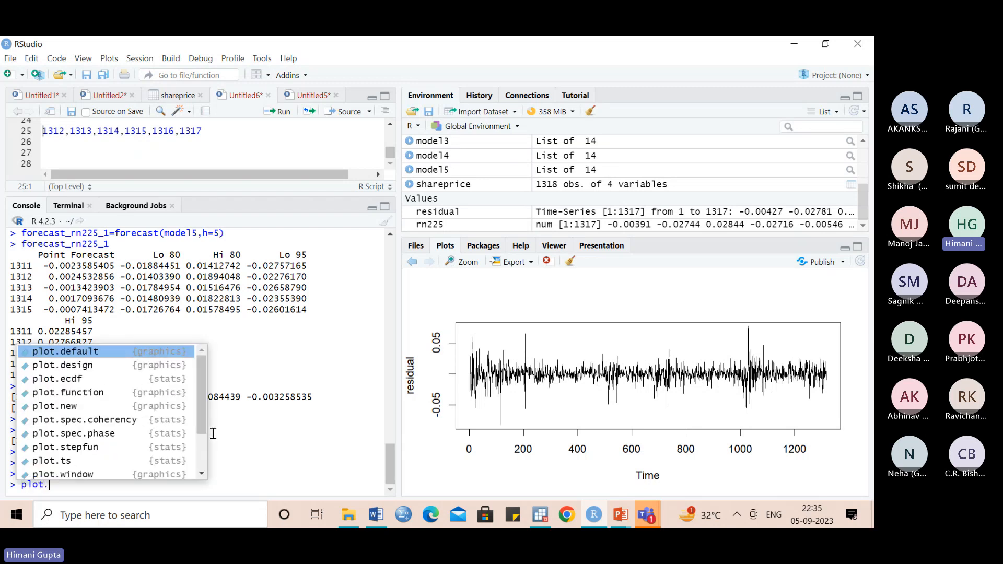
pyautogui.write('ts')
pyautogui.press('BackSpace')
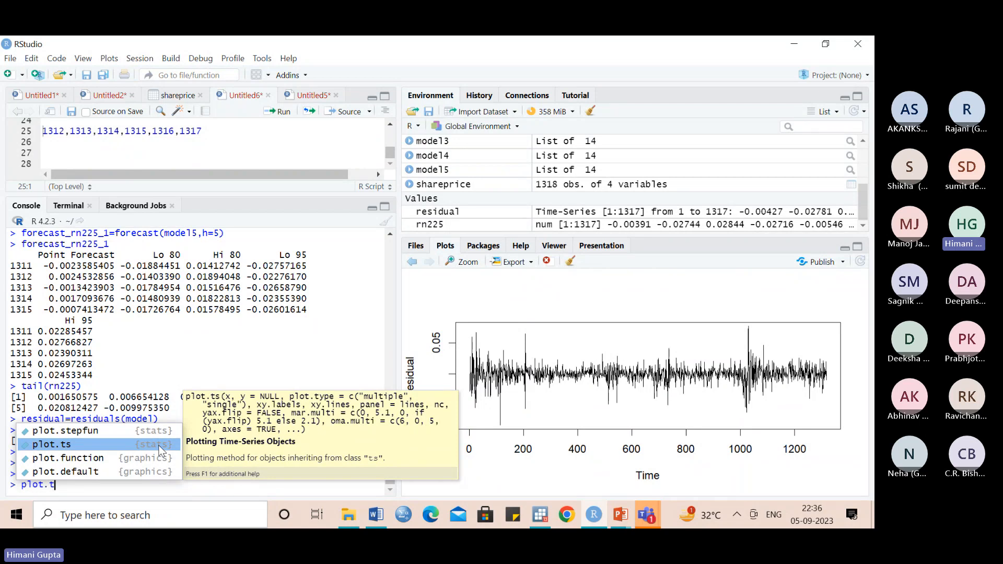
pyautogui.press('Up')
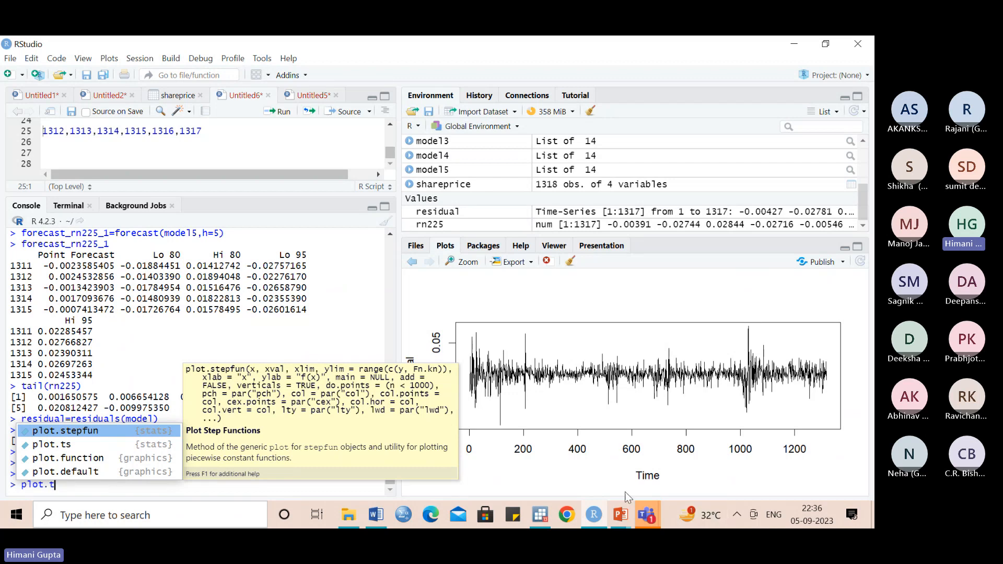
pyautogui.press('Escape')
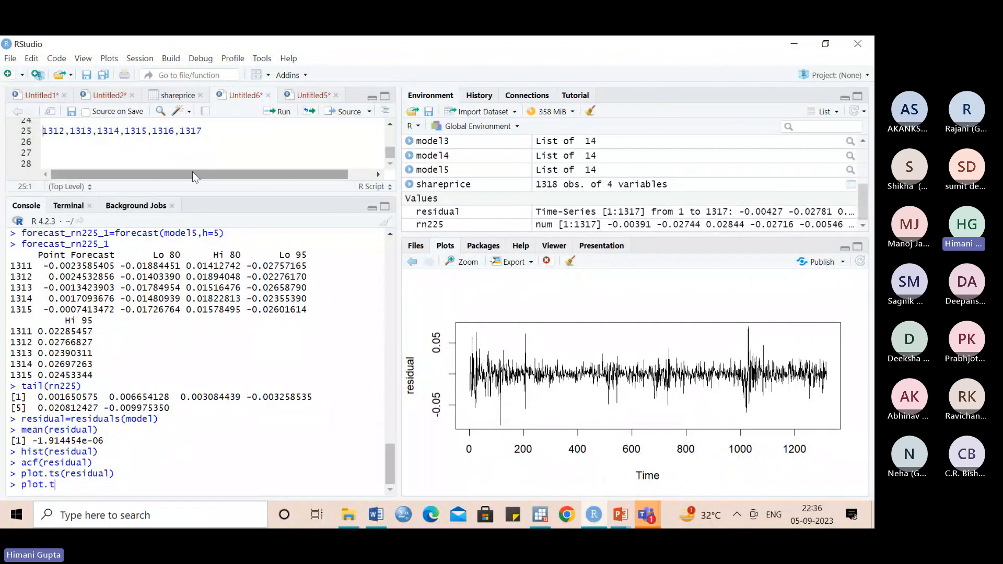
# - Open the shareprice data, enlarge its viewing area, and look up the N225 prices around observation 200
pyautogui.click(179, 97)
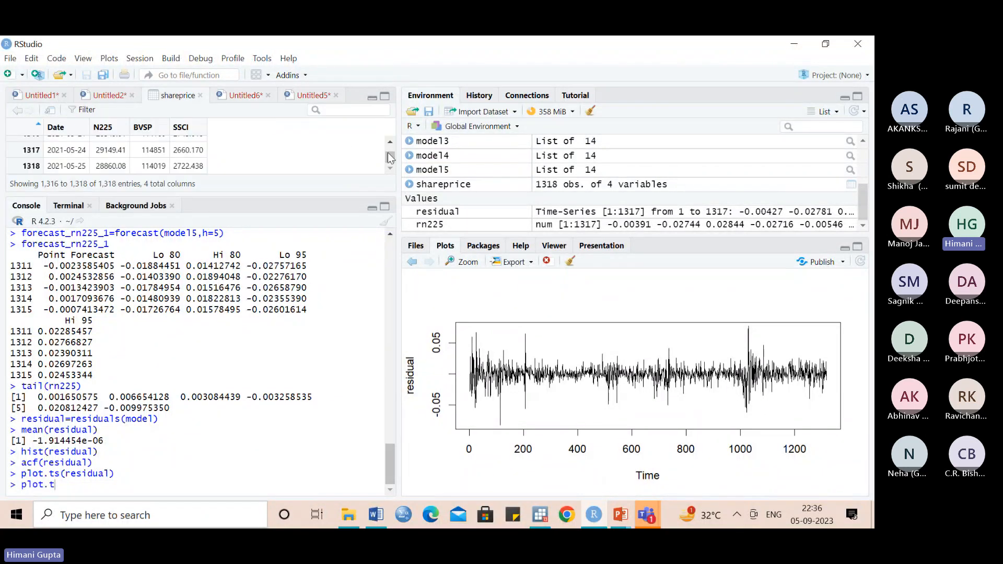
pyautogui.moveTo(391, 156); pyautogui.dragTo(390, 147)
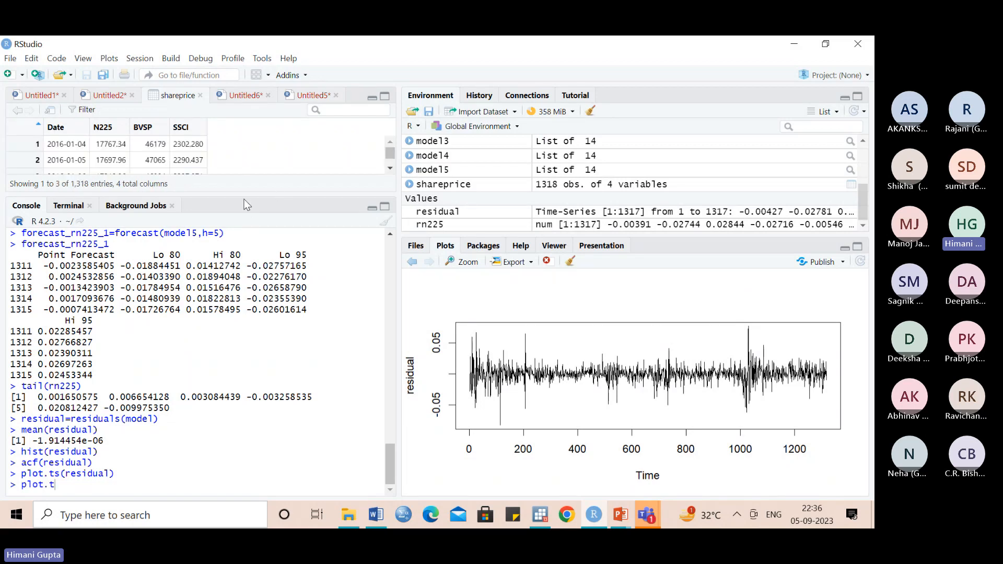
pyautogui.moveTo(247, 197); pyautogui.dragTo(245, 284)
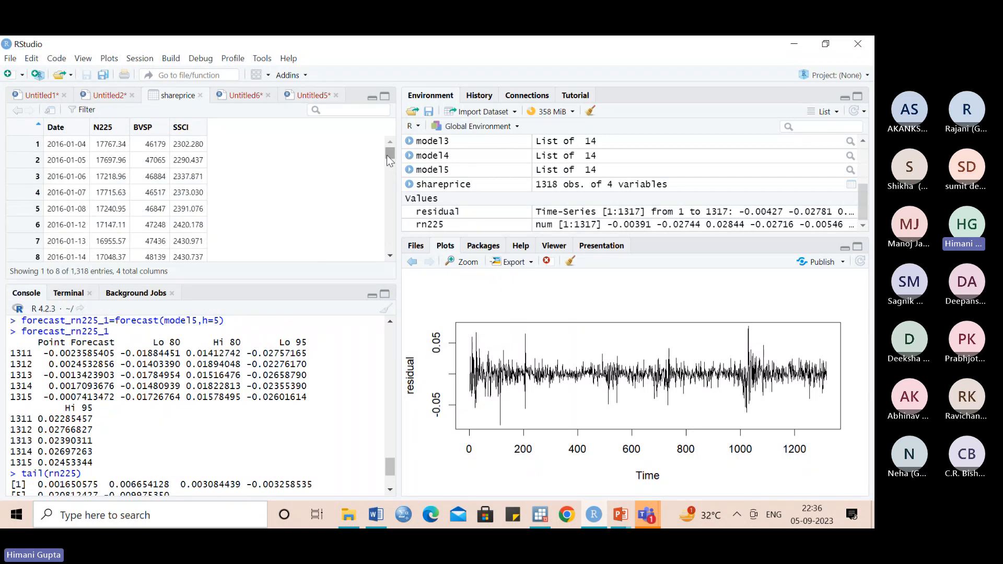
pyautogui.moveTo(387, 156); pyautogui.dragTo(388, 177)
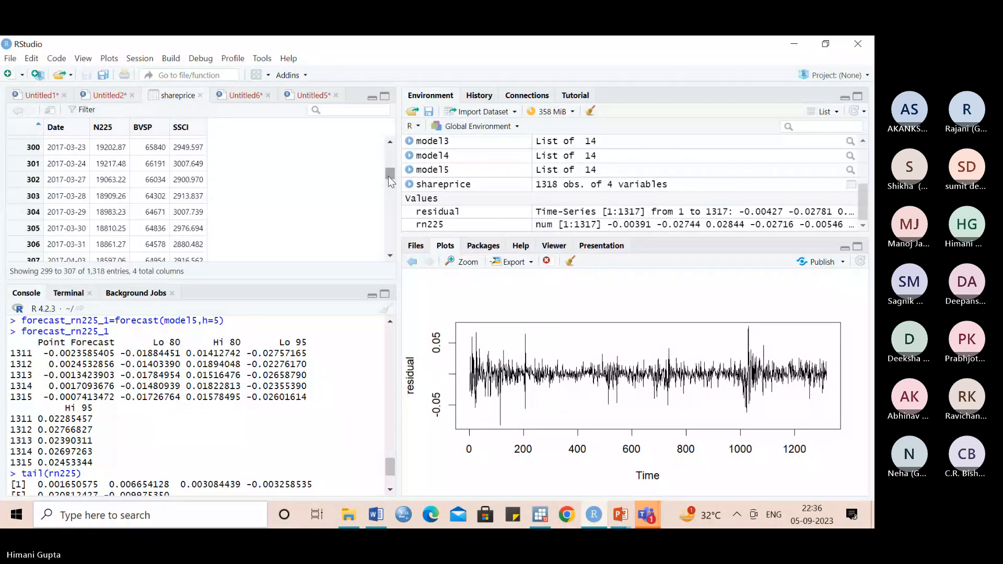
pyautogui.click(390, 146)
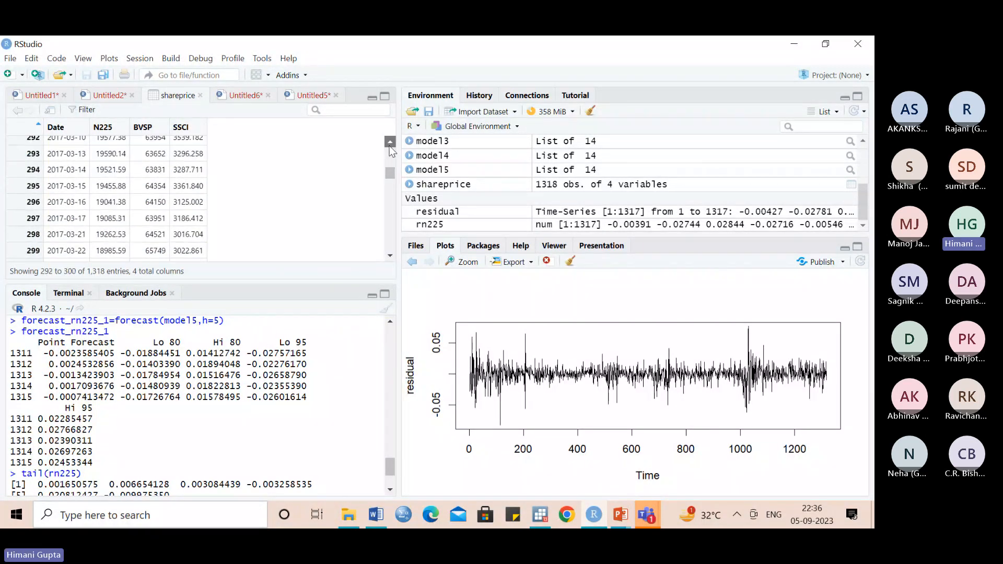
pyautogui.click(389, 146)
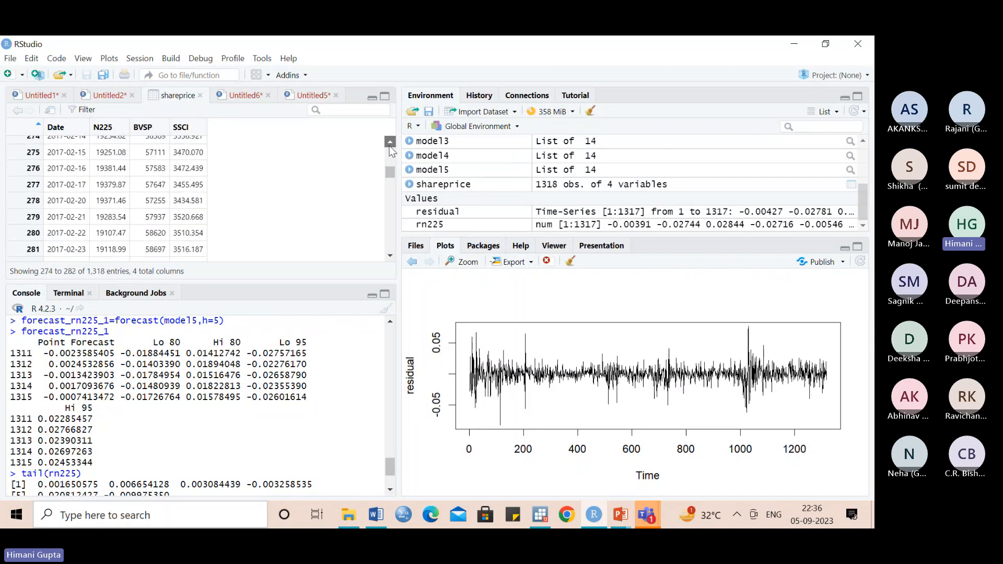
pyautogui.click(389, 145)
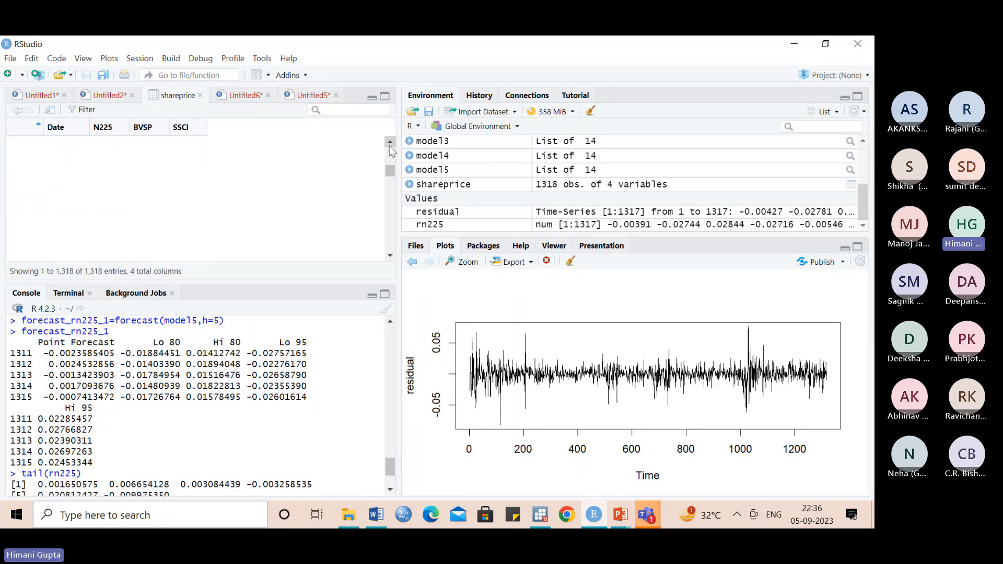
pyautogui.click(390, 145)
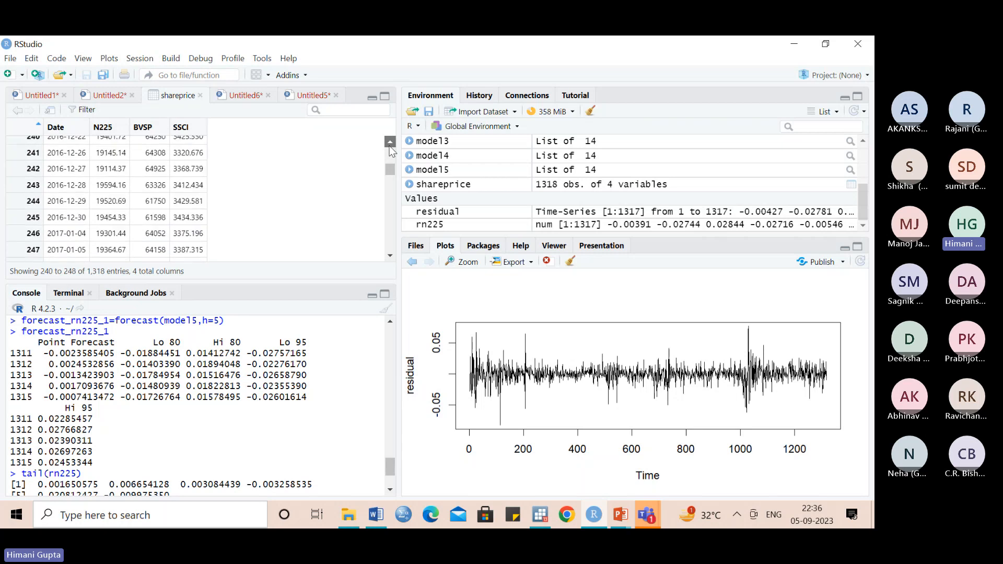
pyautogui.click(389, 146)
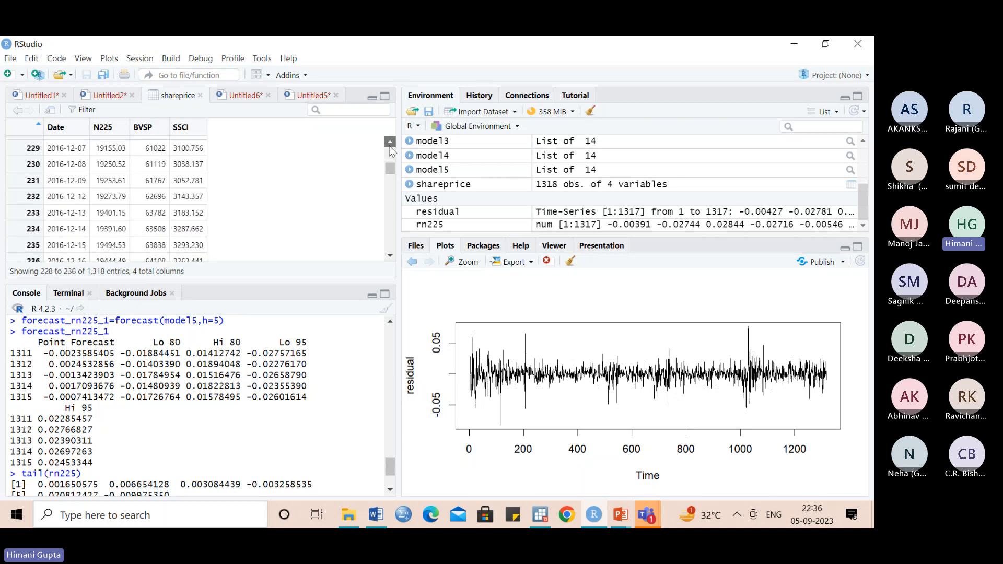
pyautogui.click(390, 145)
pyautogui.scroll(5, 168, 205)
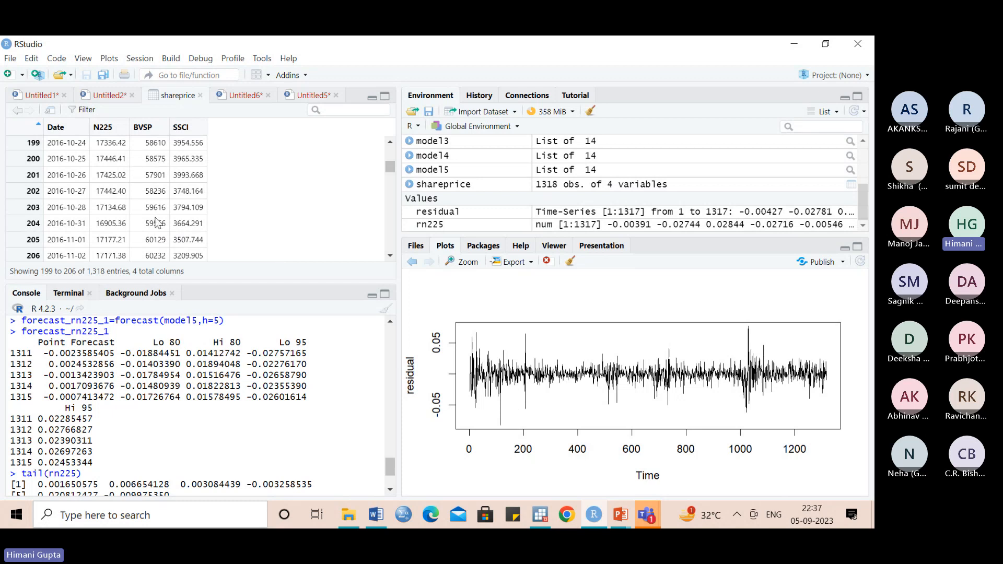
# - Examine how the N225 prices develop in the shareprice data from about row 200 to row 355
pyautogui.scroll(-14, 157, 221)
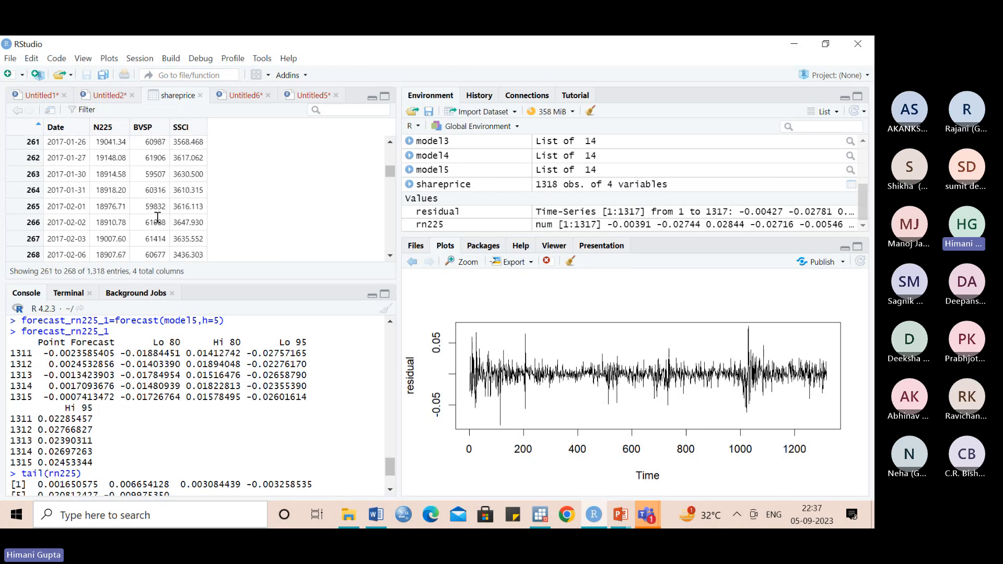
pyautogui.scroll(-7, 158, 218)
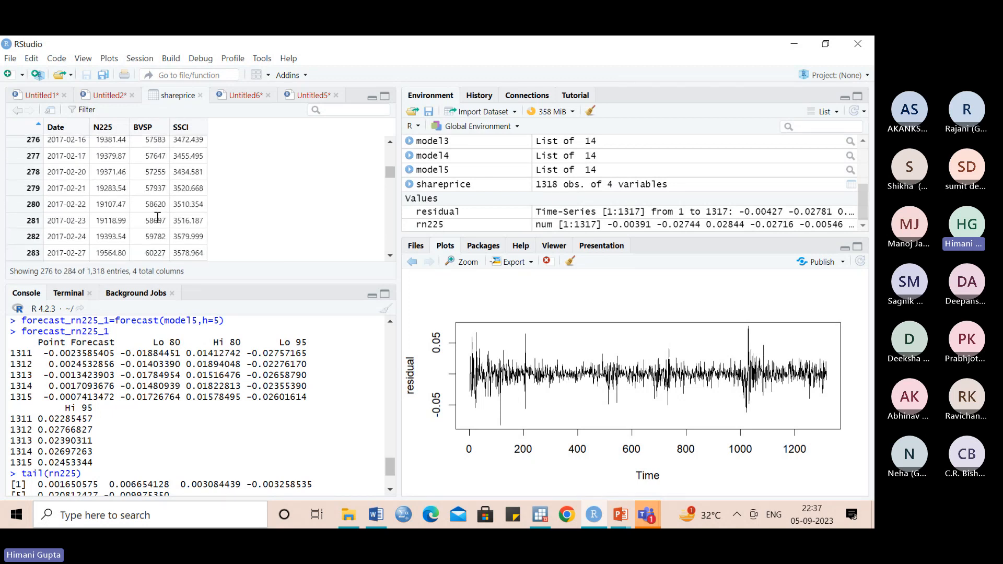
pyautogui.scroll(-5, 157, 218)
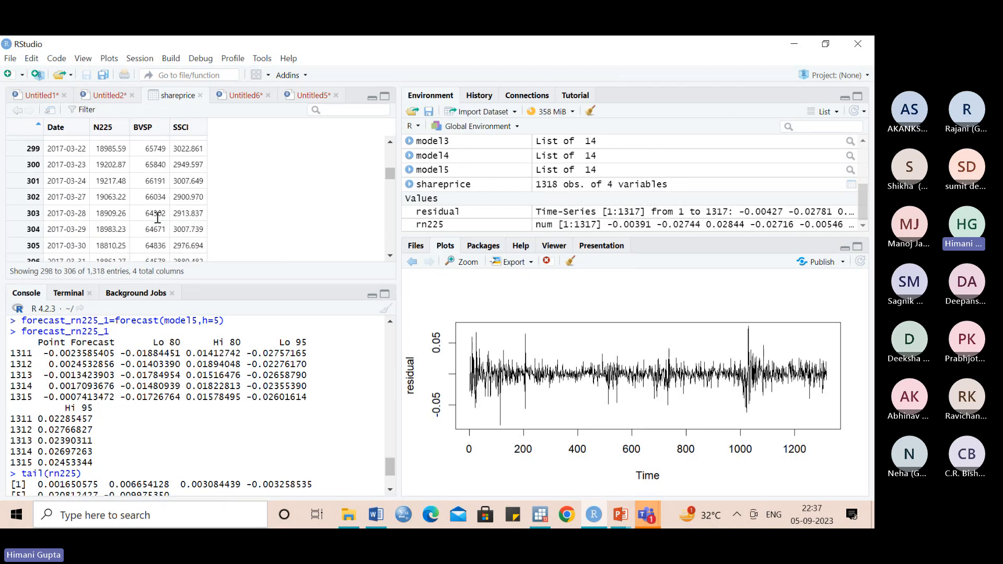
pyautogui.scroll(-6, 157, 218)
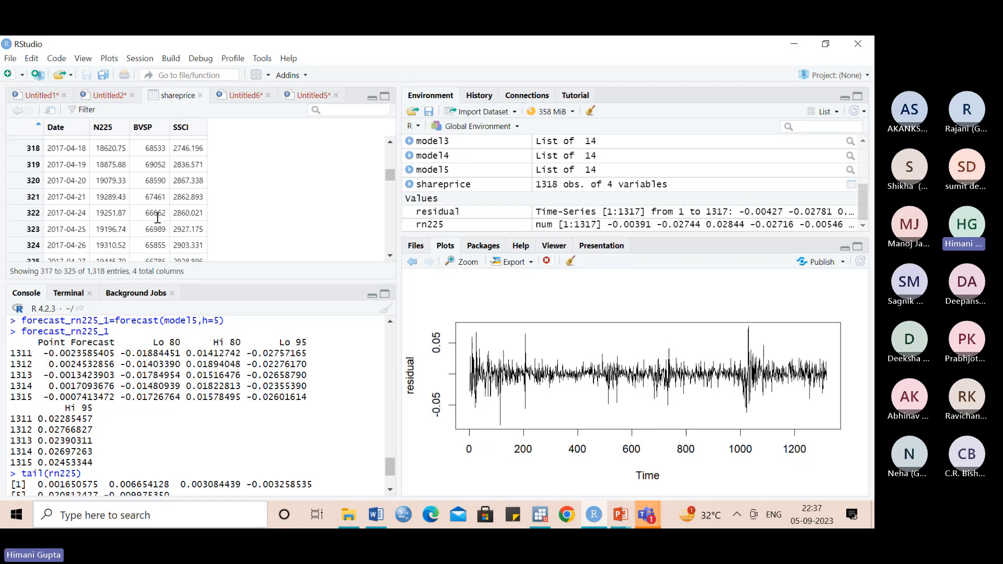
pyautogui.scroll(-6, 157, 221)
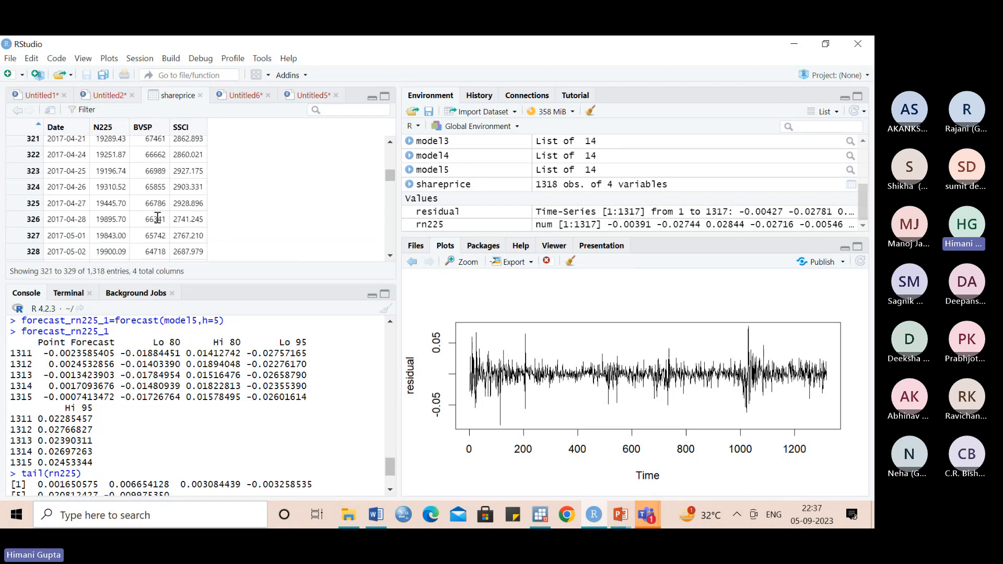
pyautogui.scroll(-3, 157, 218)
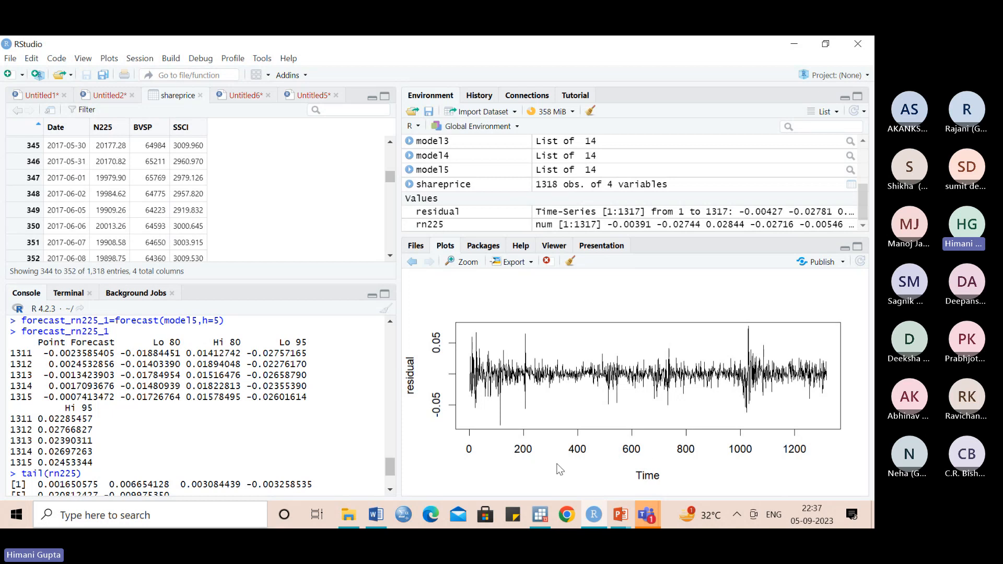
pyautogui.scroll(-1, 129, 239)
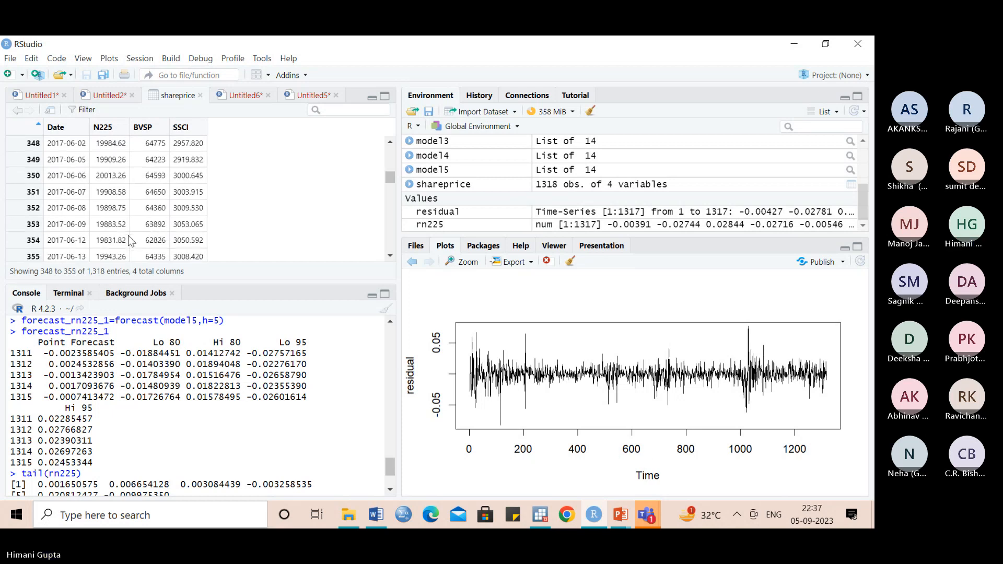
pyautogui.rightClick(129, 241)
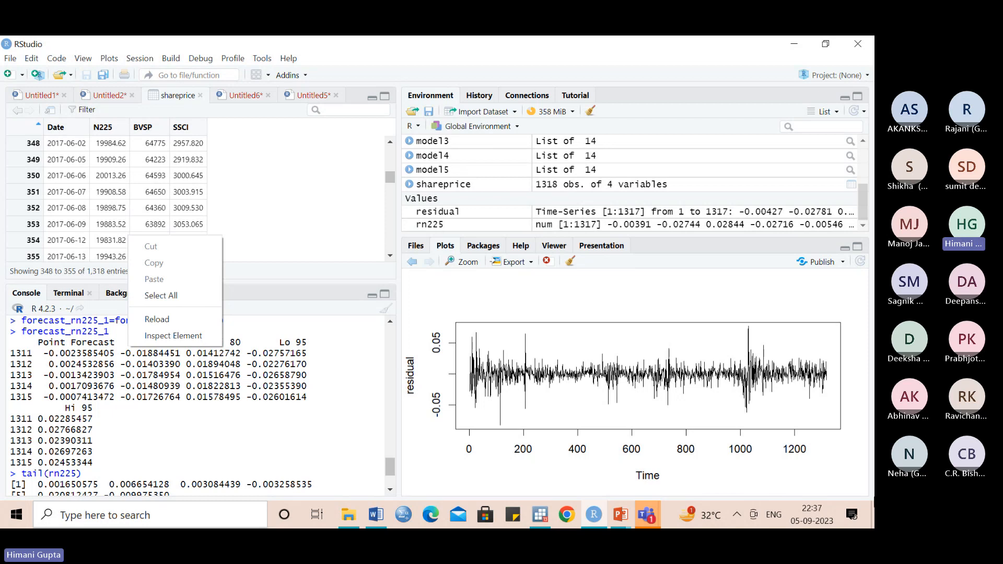
# - Go back through the earlier plots to the returns forecast from ARIMA(2,0,1) with non-zero mean
pyautogui.click(411, 262)
pyautogui.click(412, 262)
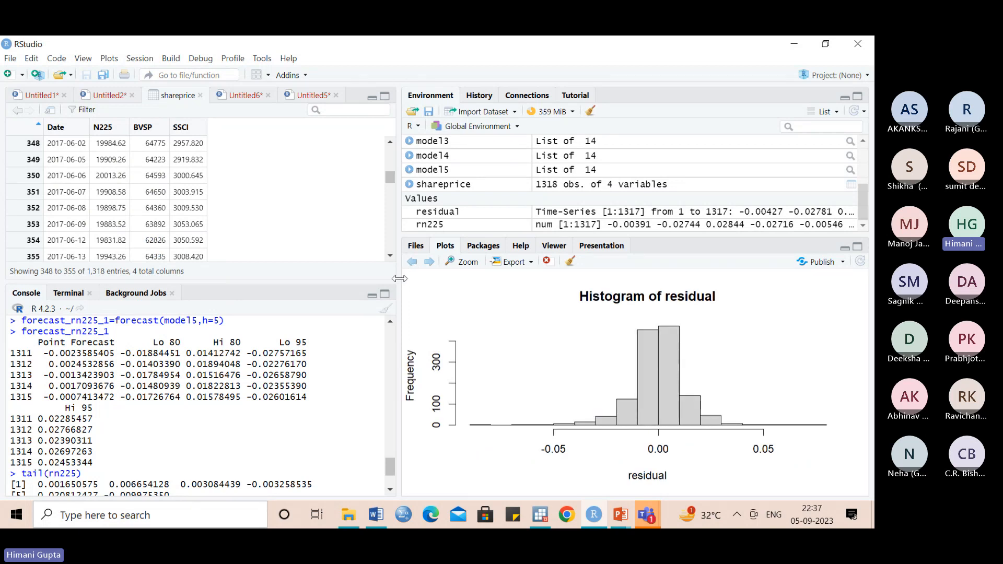
pyautogui.click(413, 262)
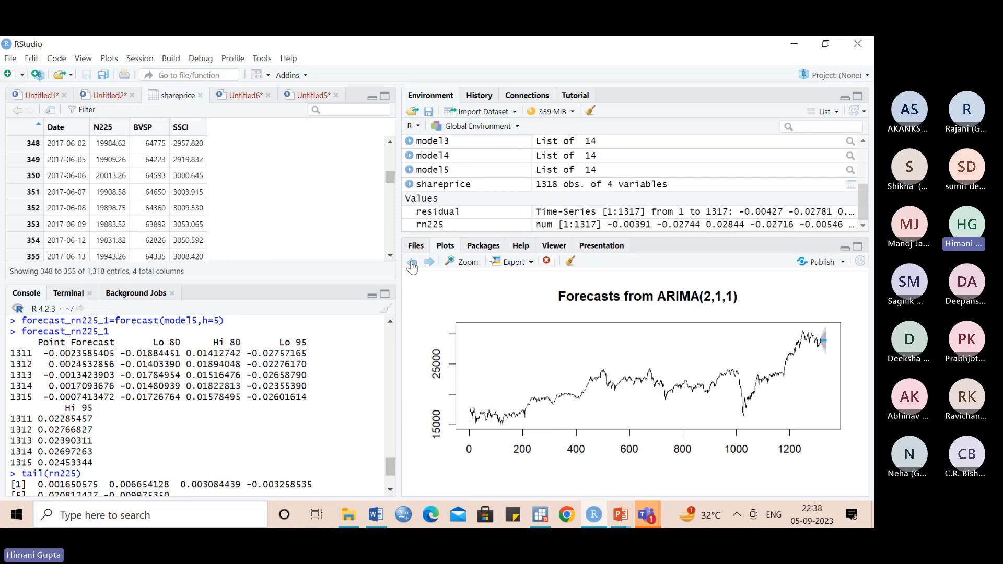
pyautogui.click(412, 262)
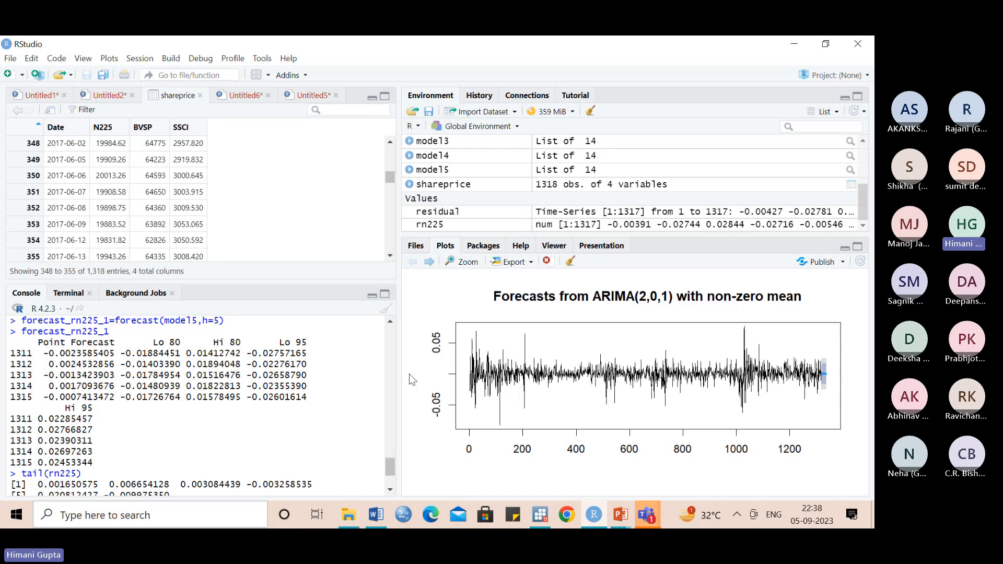
# - Clear the unfinished console command and compute the model's forecast accuracy measures with accuracy(model)
pyautogui.moveTo(387, 469); pyautogui.dragTo(390, 488)
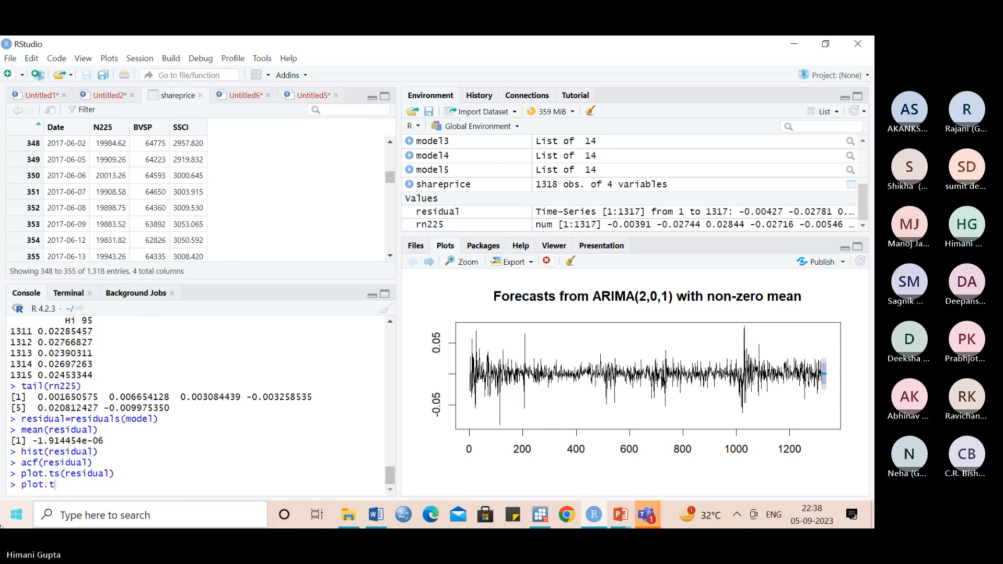
pyautogui.press('BackSpace')
pyautogui.press('BackSpace')
pyautogui.press('BackSpace')
pyautogui.press('BackSpace')
pyautogui.press('BackSpace')
pyautogui.press('BackSpace')
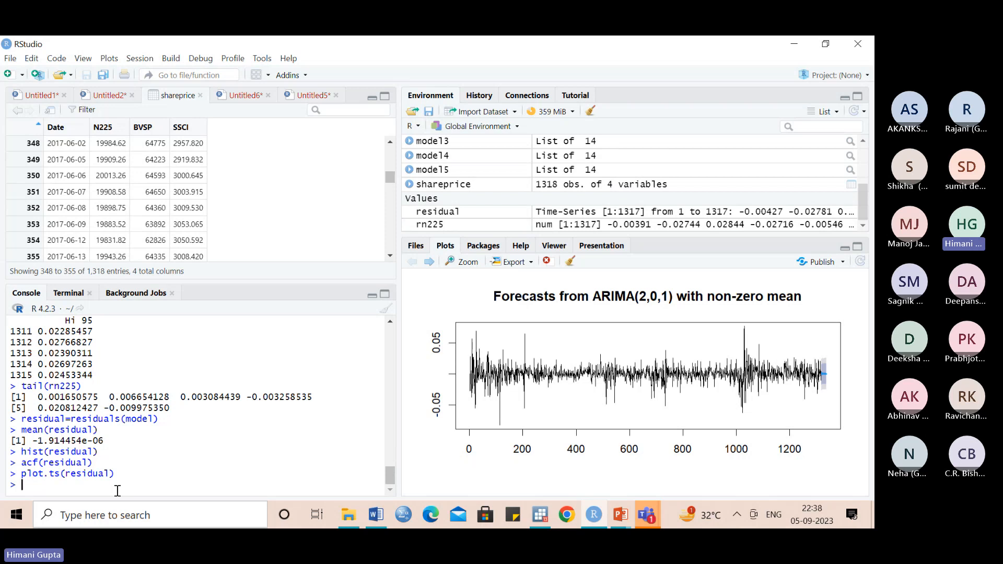
pyautogui.write('accu')
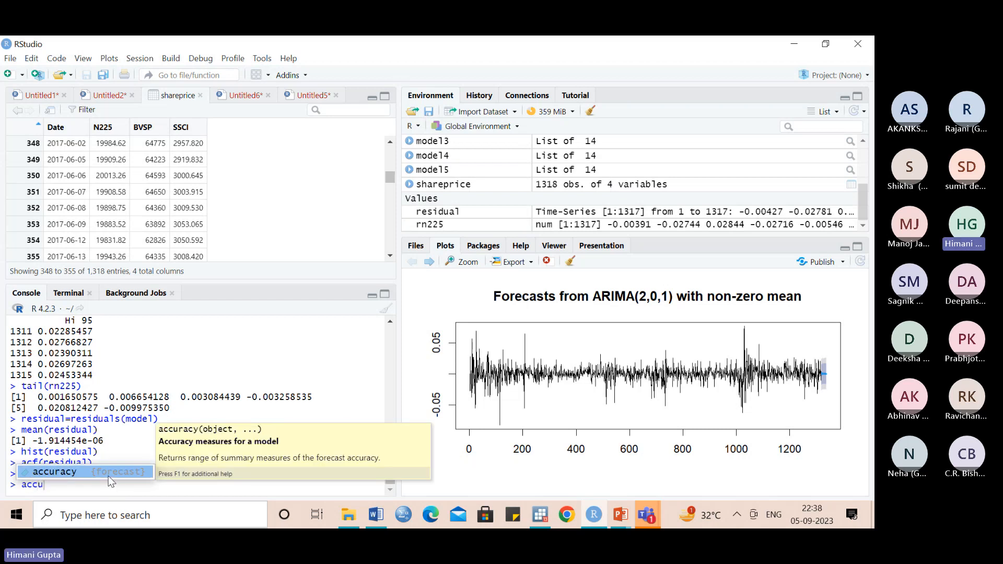
pyautogui.click(108, 476)
pyautogui.write('model')
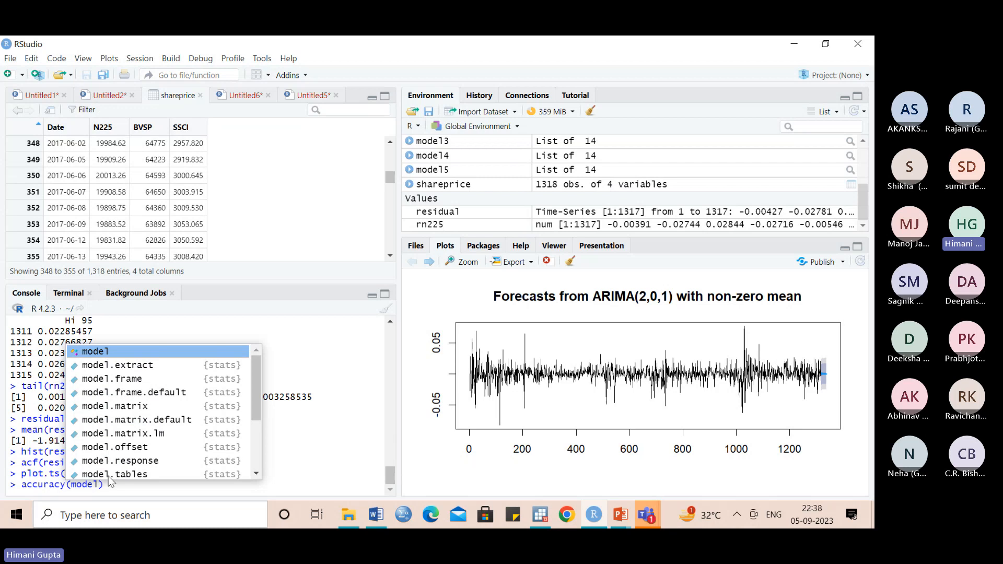
pyautogui.press('Escape')
pyautogui.press('Return')
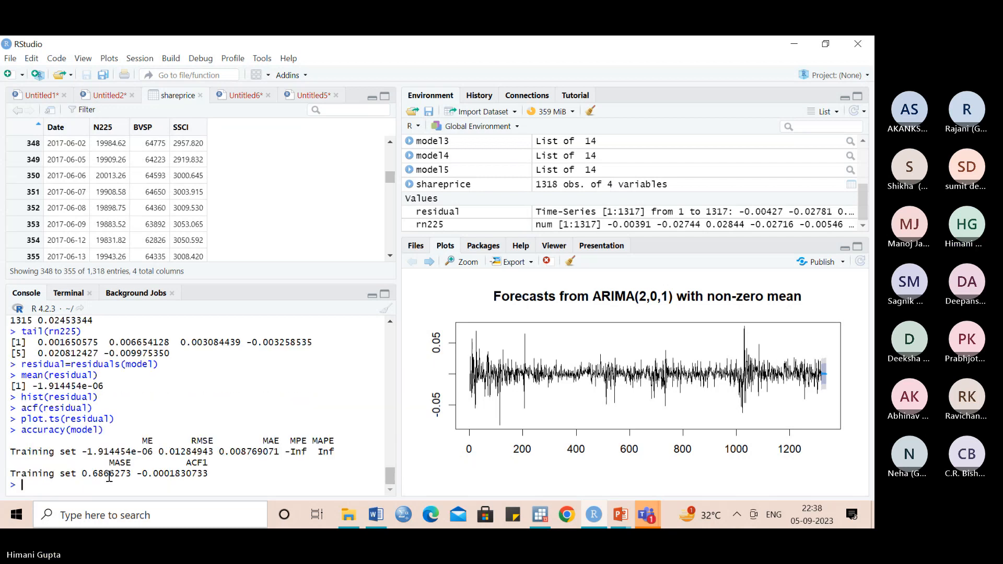
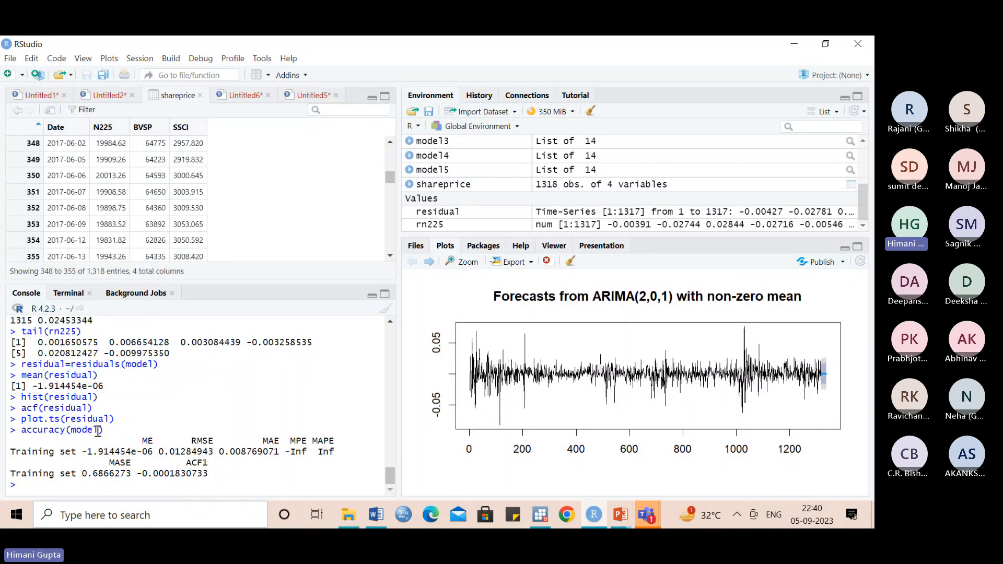
# - Compute the accuracy measures with accuracy(model2), and check the AIC, BIC and ML comparison table in the Word document
pyautogui.write('accur')
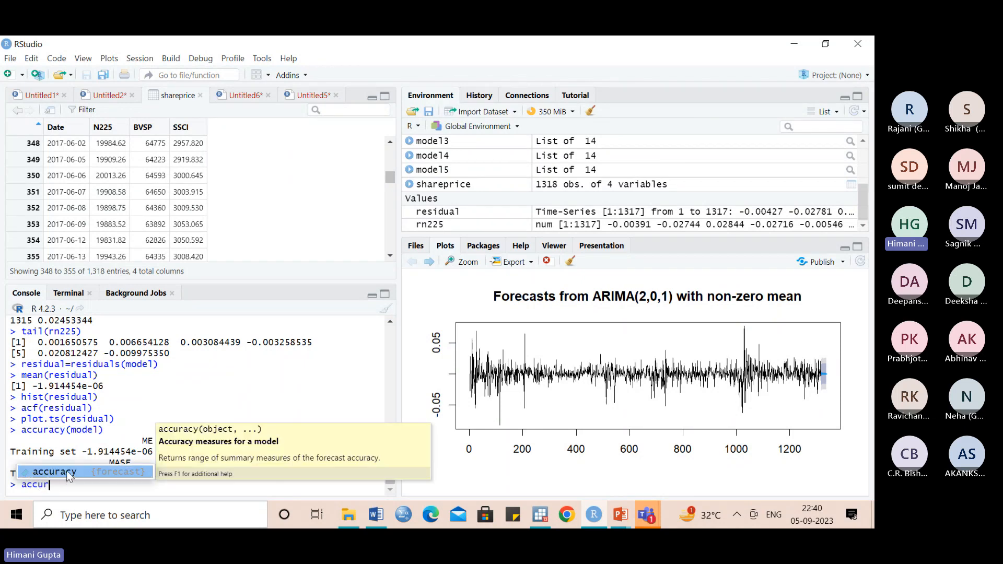
pyautogui.click(67, 471)
pyautogui.write('model2')
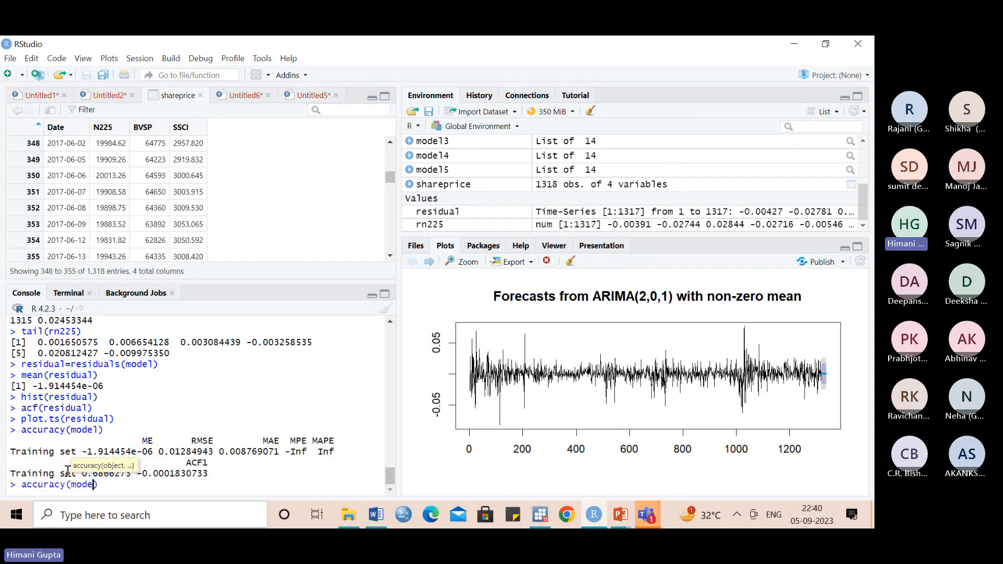
pyautogui.press('Return')
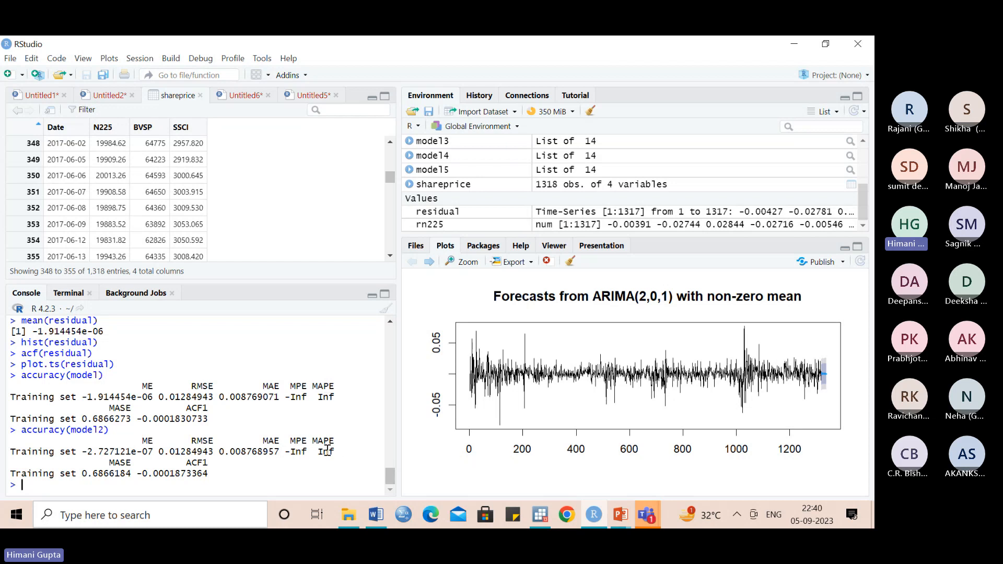
pyautogui.click(376, 515)
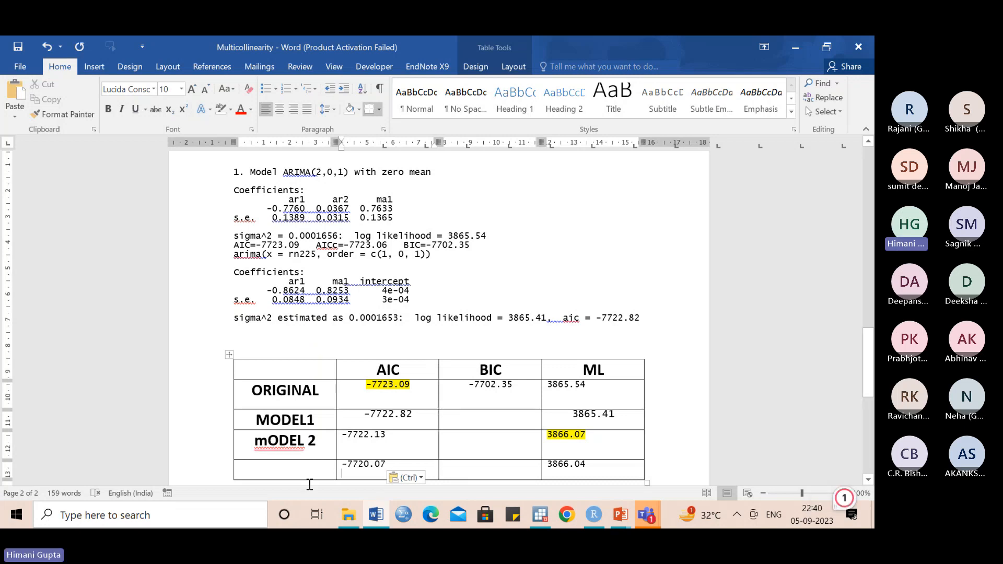
pyautogui.click(594, 514)
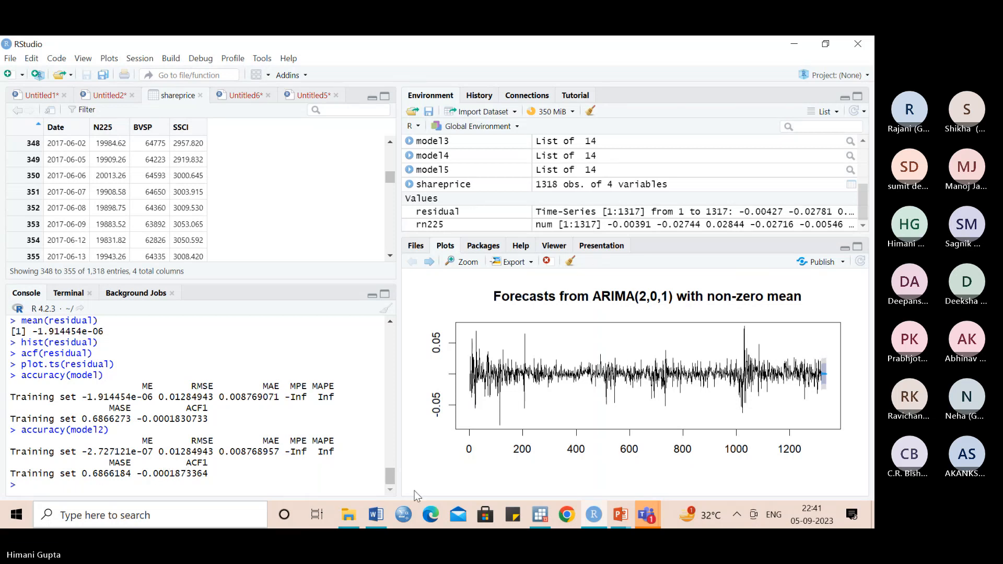
# - Switch to Stata and import Sheet1 of the Excel file shareprice.xlsx with the first row as variable names
pyautogui.click(546, 515)
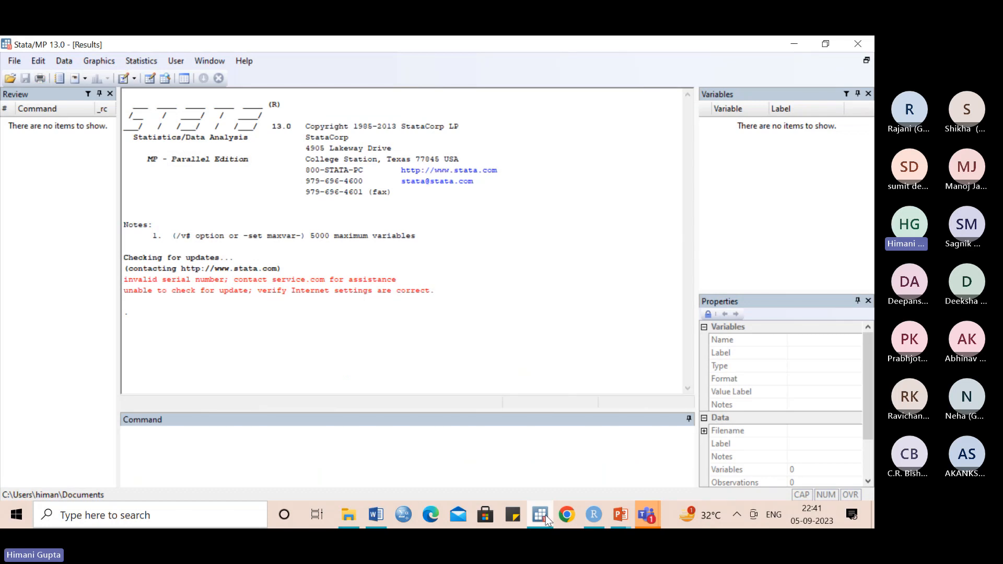
pyautogui.click(220, 463)
pyautogui.click(14, 61)
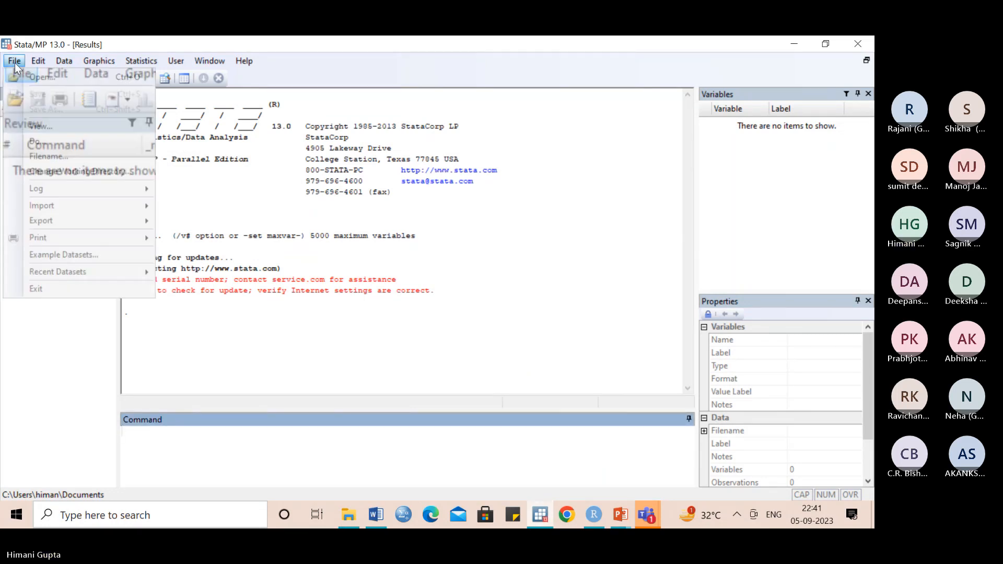
pyautogui.moveTo(93, 204)
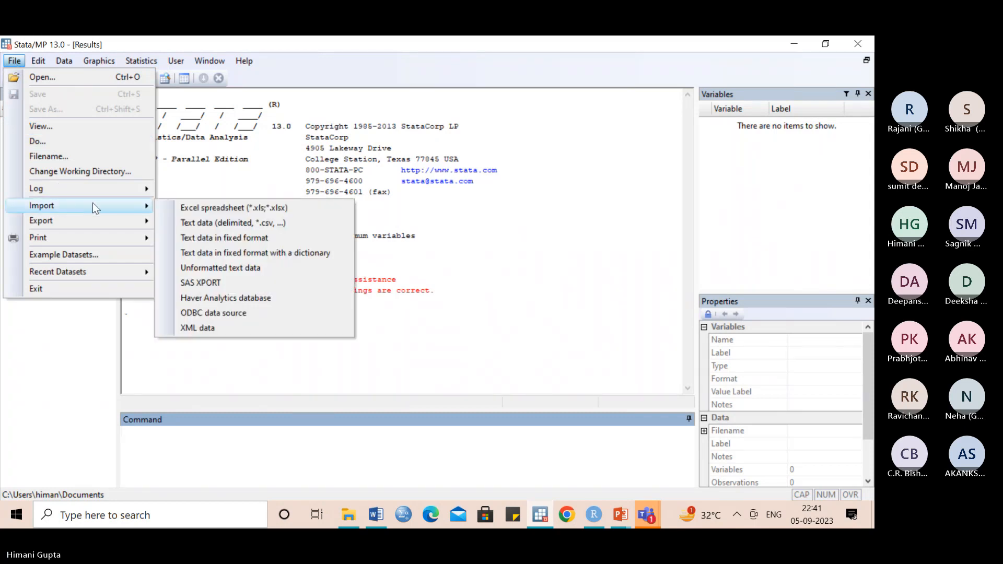
pyautogui.click(195, 206)
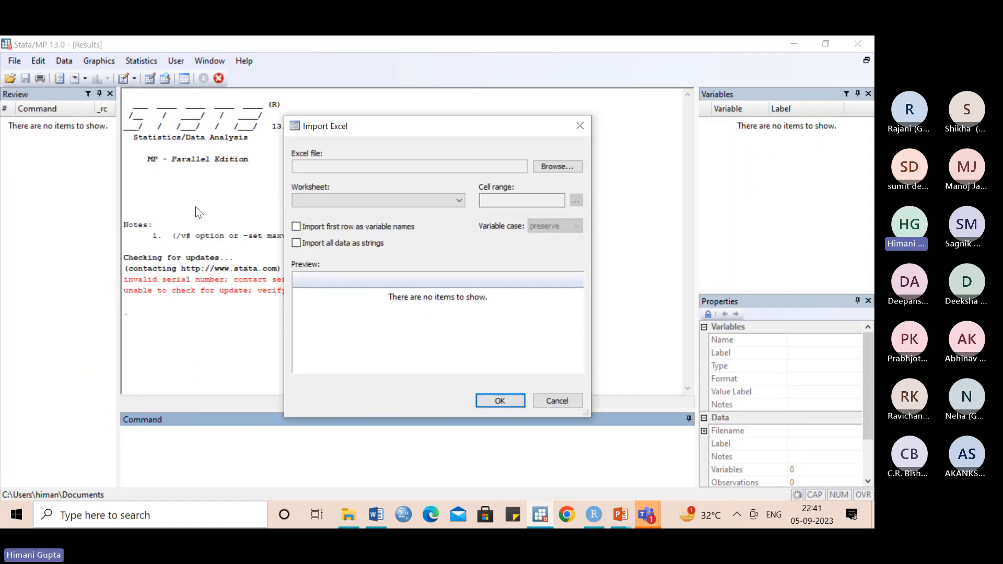
pyautogui.click(551, 166)
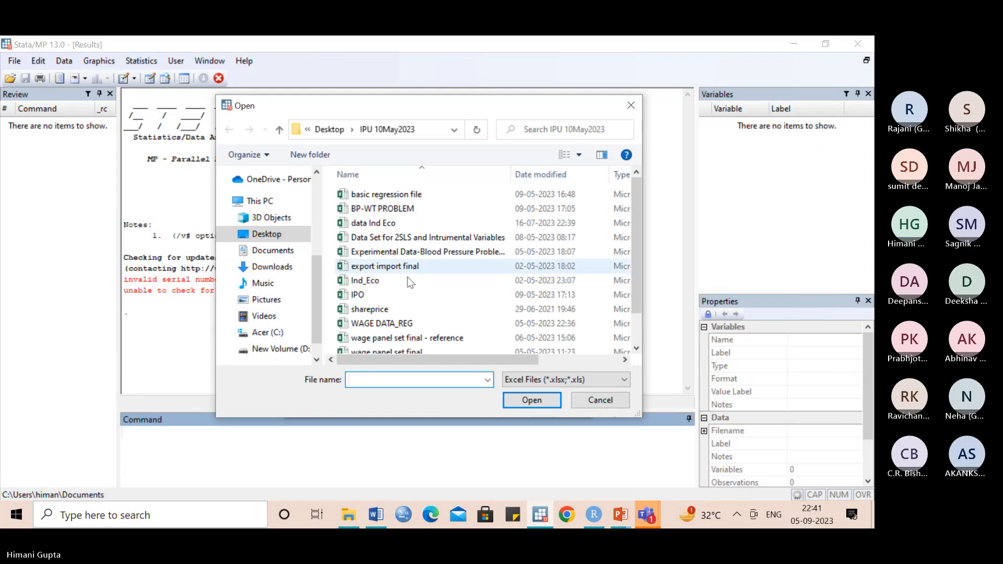
pyautogui.click(397, 309)
pyautogui.click(537, 403)
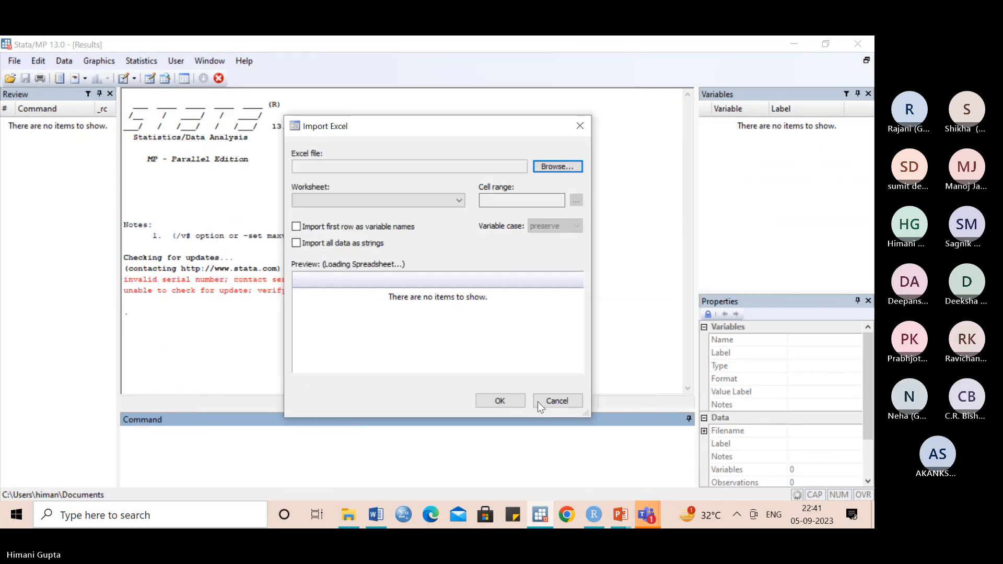
pyautogui.click(296, 227)
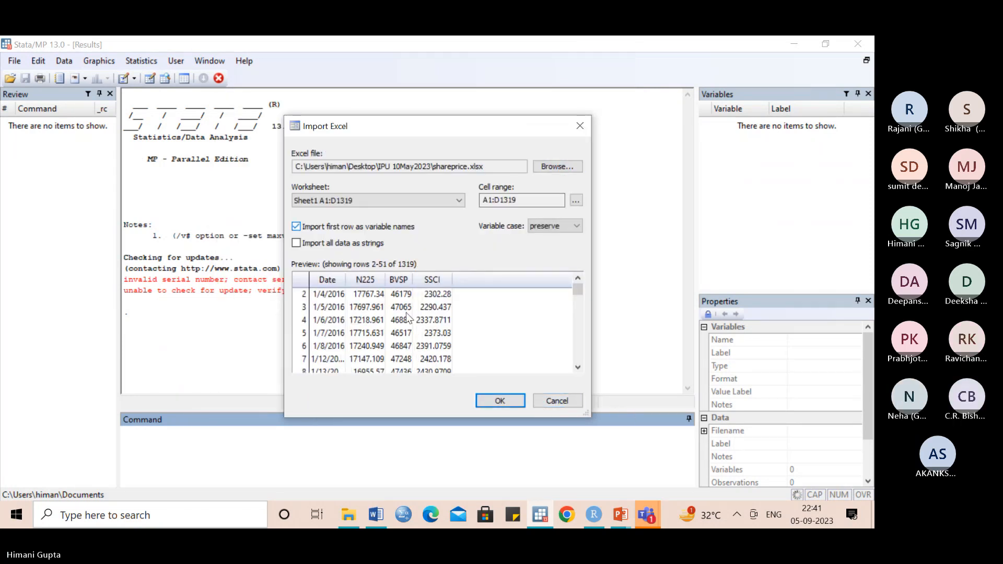
pyautogui.click(488, 403)
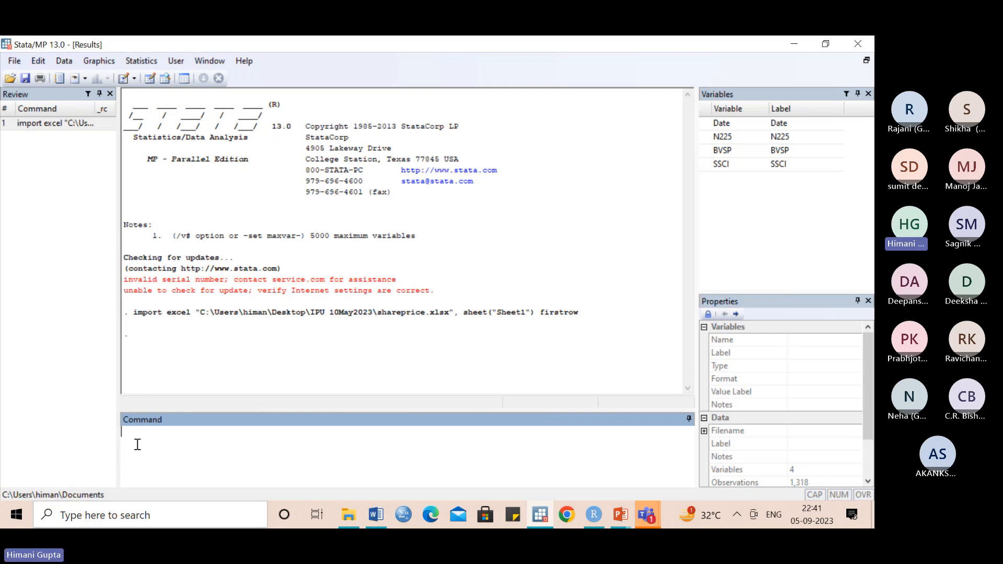
# - Declare the dataset as a time series on the Date variable with tsset Date
pyautogui.write('tsset Date')
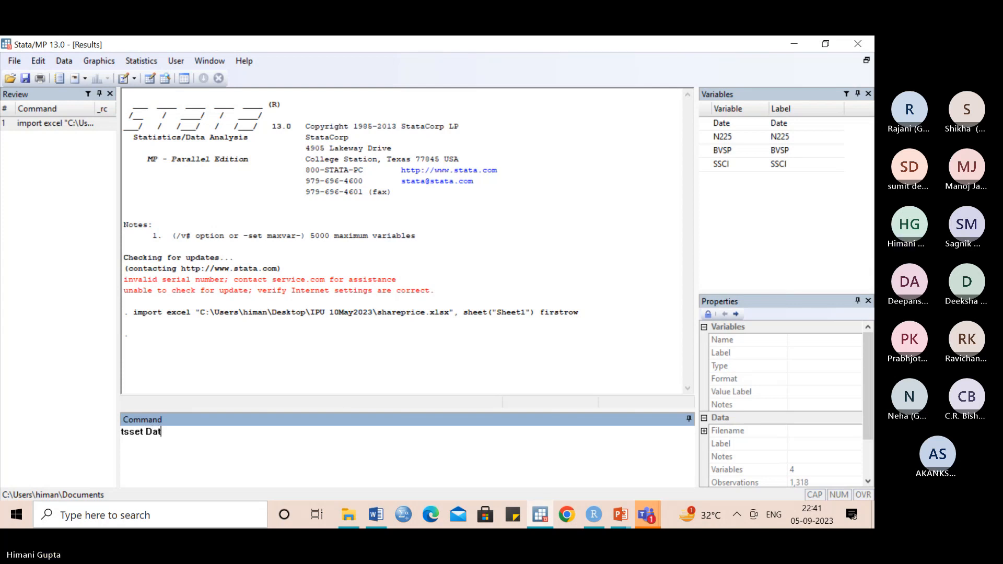
pyautogui.press('Return')
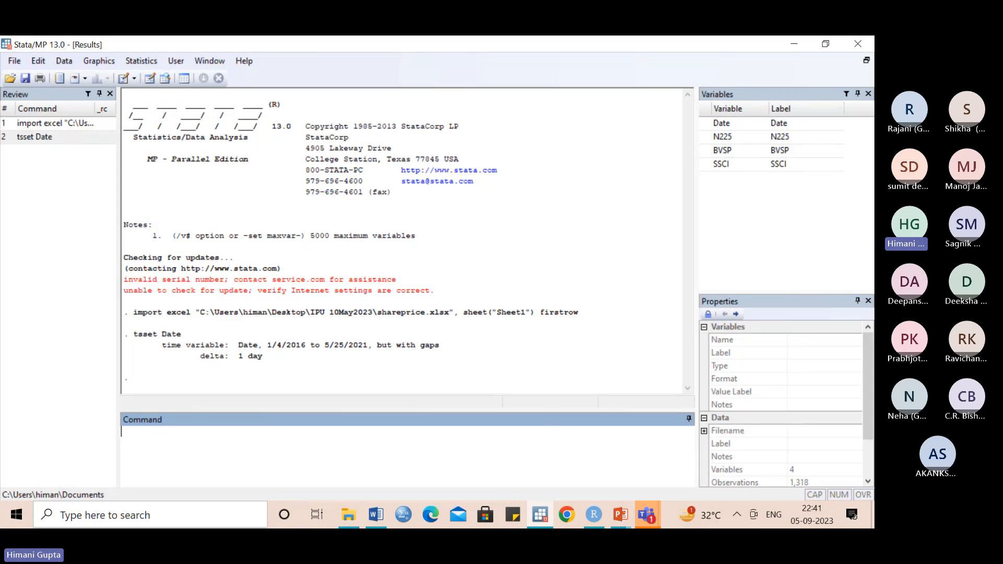
# - Run the Dickey-Fuller unit-root test on the price series with dfuller N225
pyautogui.write('dfuller N225')
pyautogui.press('Return')
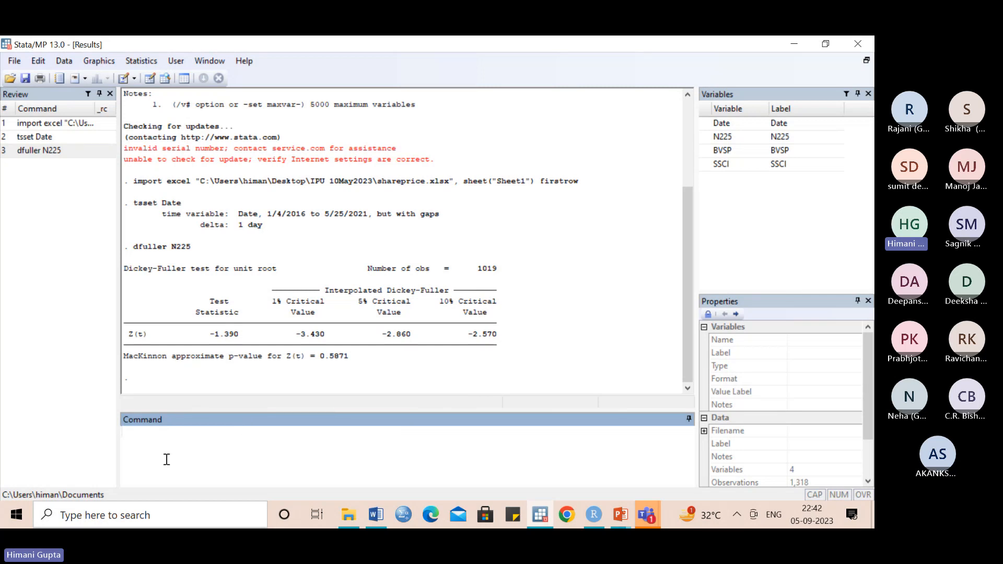
# - Try to generate the N225 log returns with gen rn225=ln(N225/N225(_n-1)
pyautogui.write('gen rn225=ln(N225')
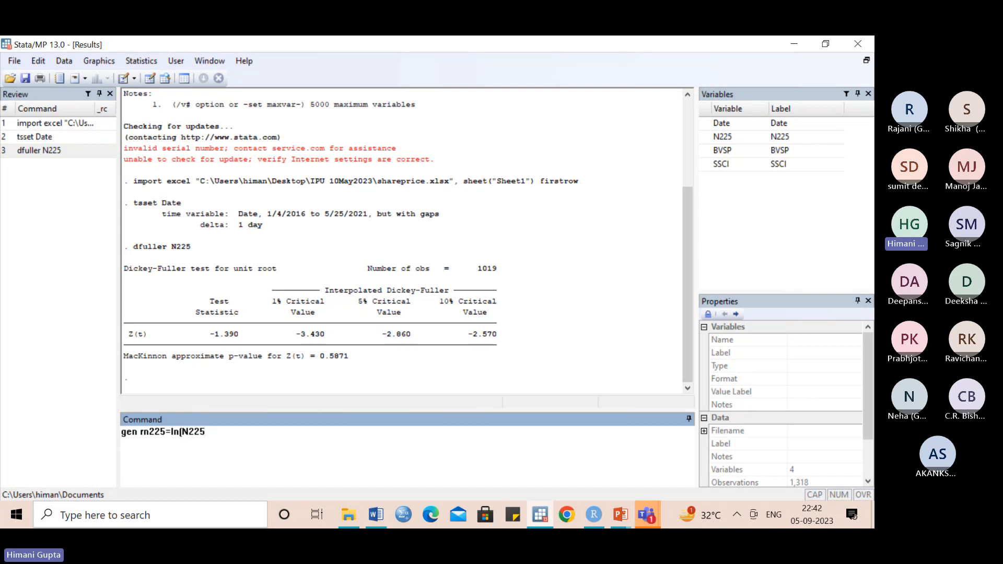
pyautogui.write('/N225')
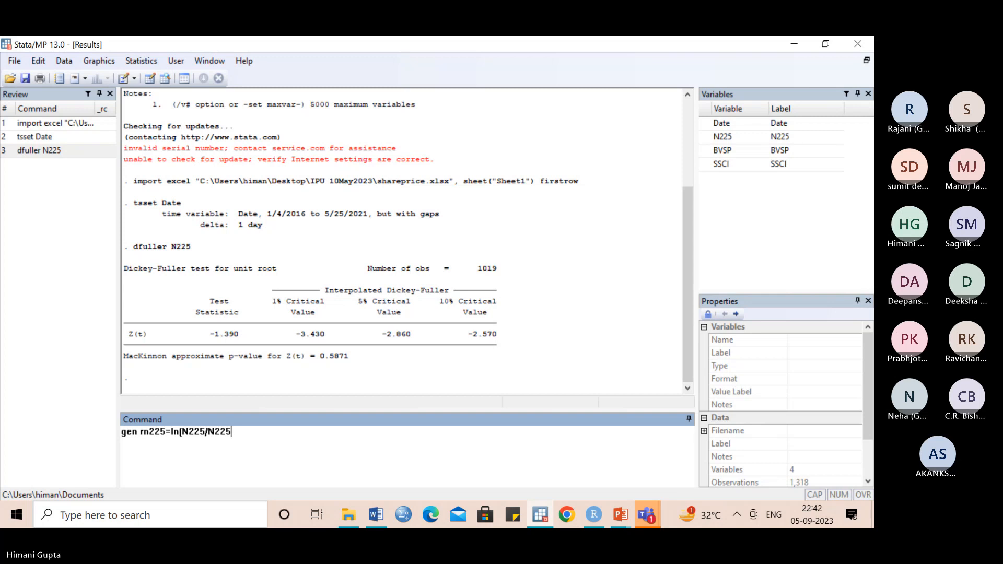
pyautogui.write('[')
pyautogui.write('_n')
pyautogui.write('-1')
pyautogui.write(')')
pyautogui.press('Return')
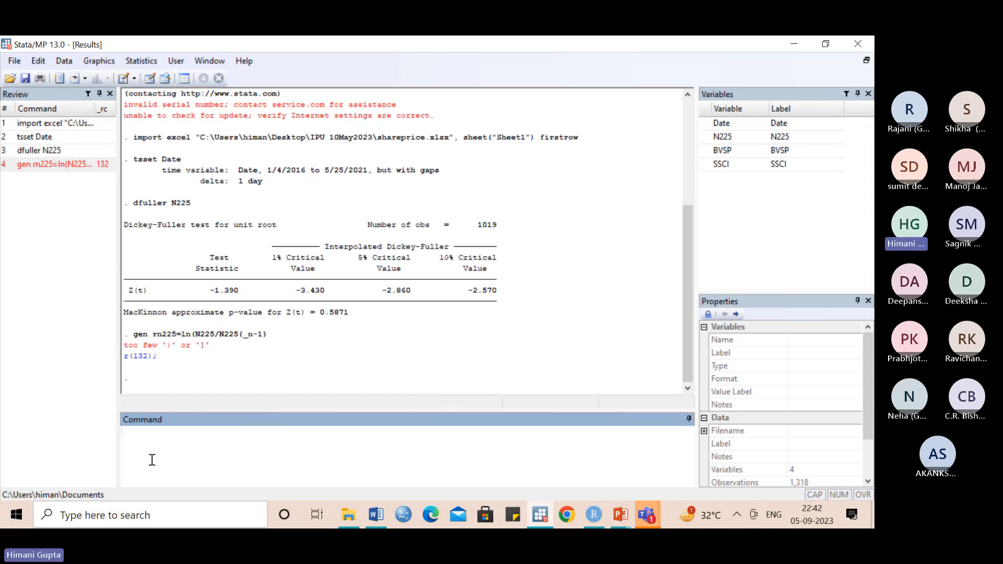
# - Generate the N225 log-return variable with gen rn225=ln(N225/N225[_n-1])
pyautogui.write('gen ')
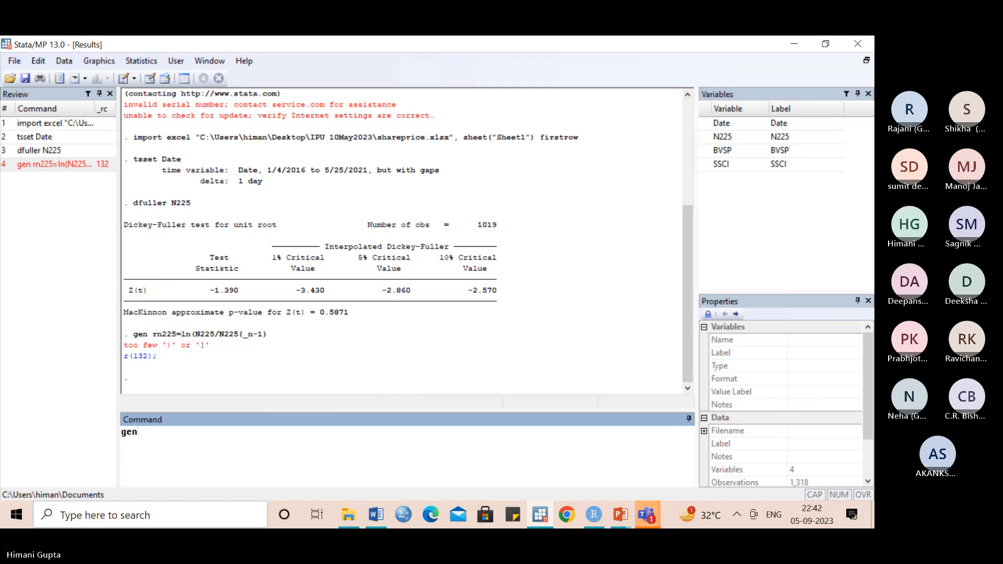
pyautogui.write('rn22')
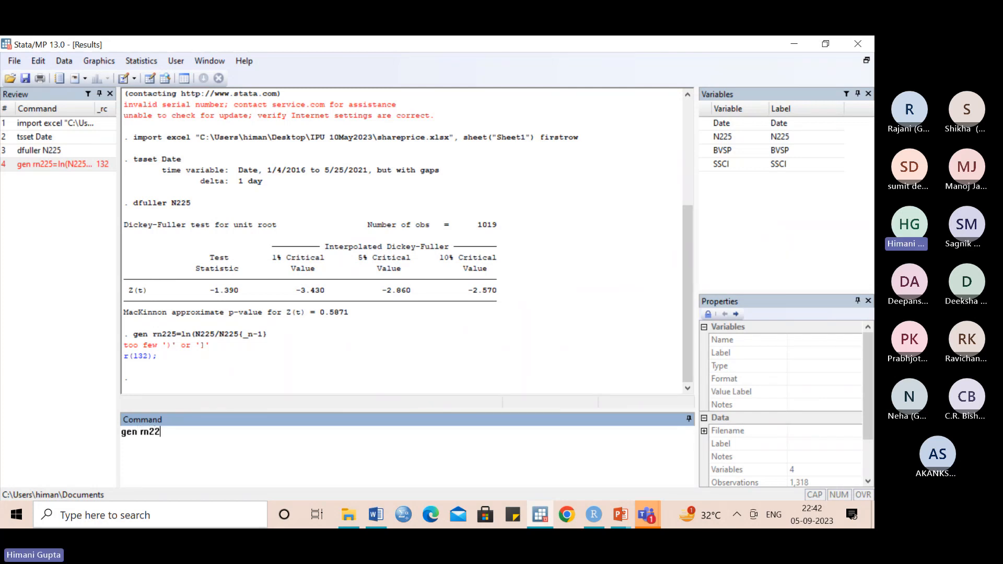
pyautogui.write('5=ln(N225')
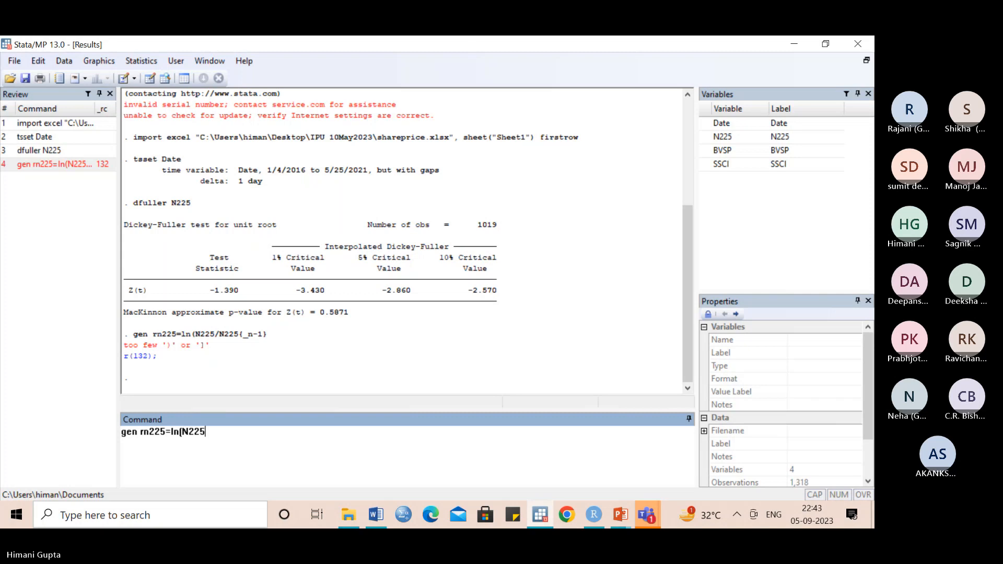
pyautogui.write('/')
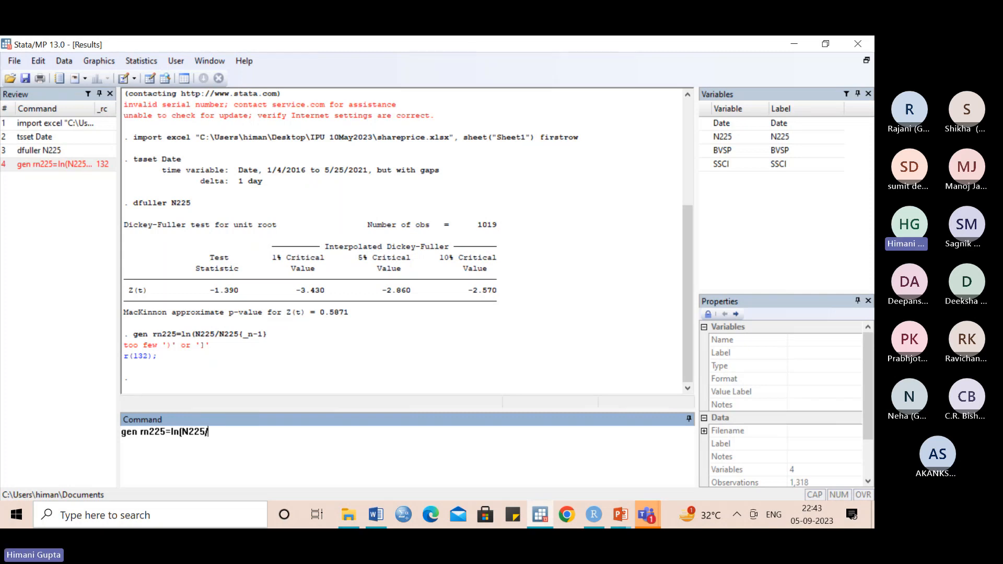
pyautogui.write('N')
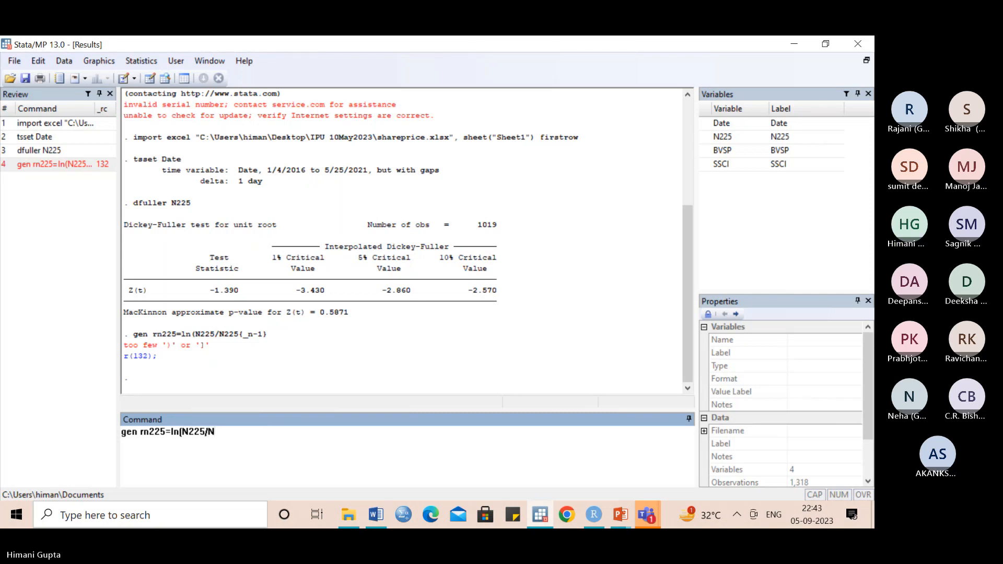
pyautogui.write('225[_n-1])')
pyautogui.press('Return')
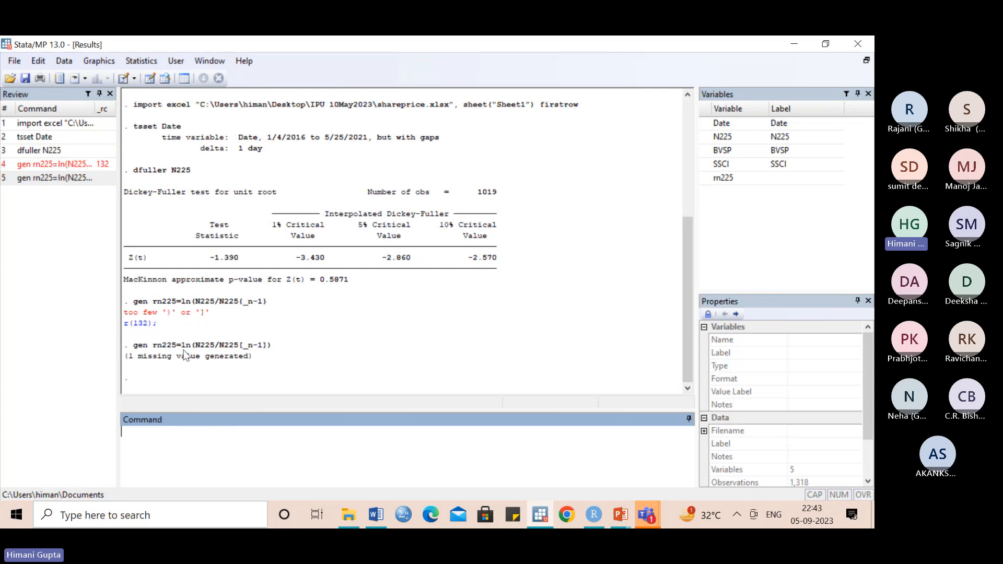
# - Browse the dataset to inspect the generated rn225 column, and close the data viewer
pyautogui.click(165, 80)
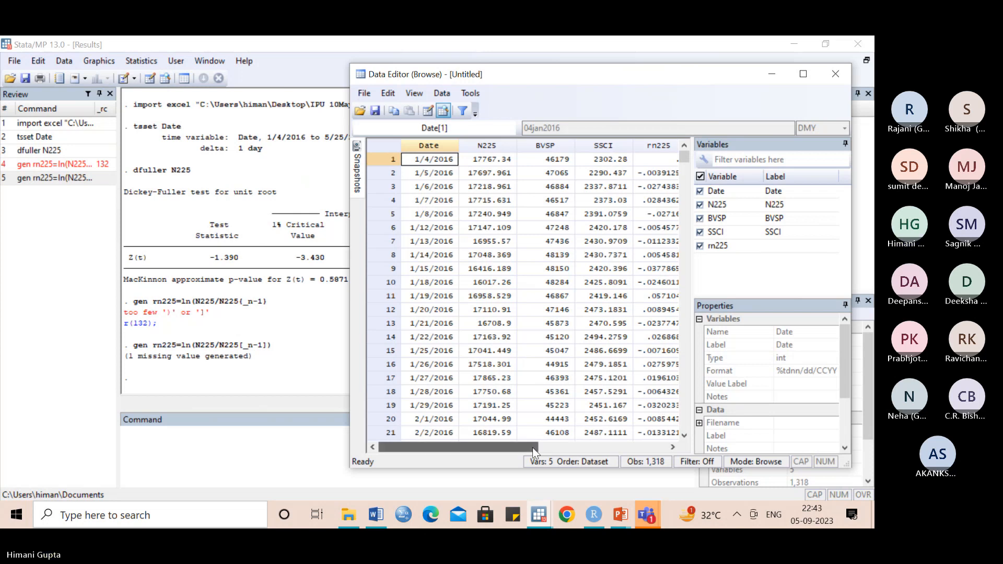
pyautogui.moveTo(534, 451); pyautogui.dragTo(599, 451)
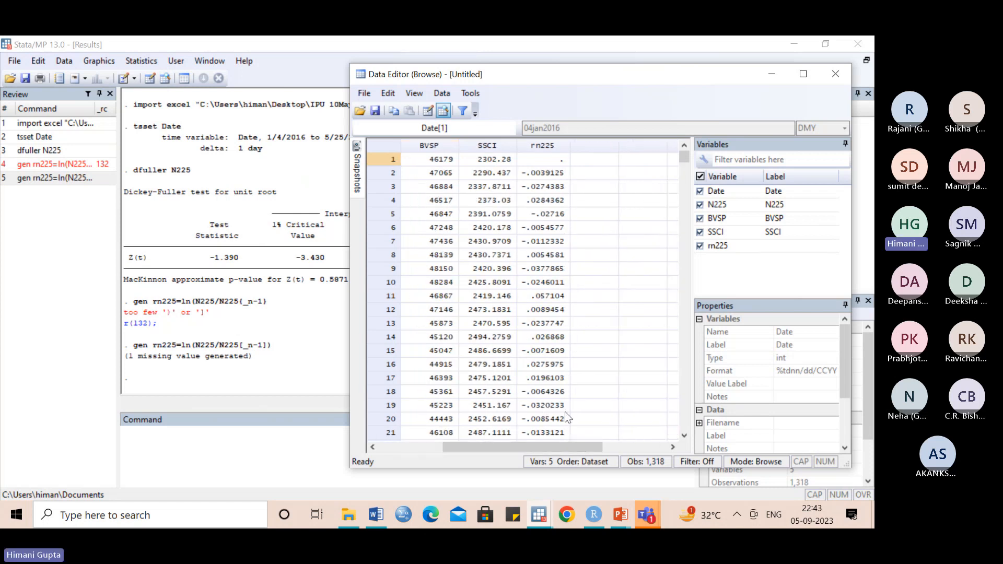
pyautogui.click(836, 74)
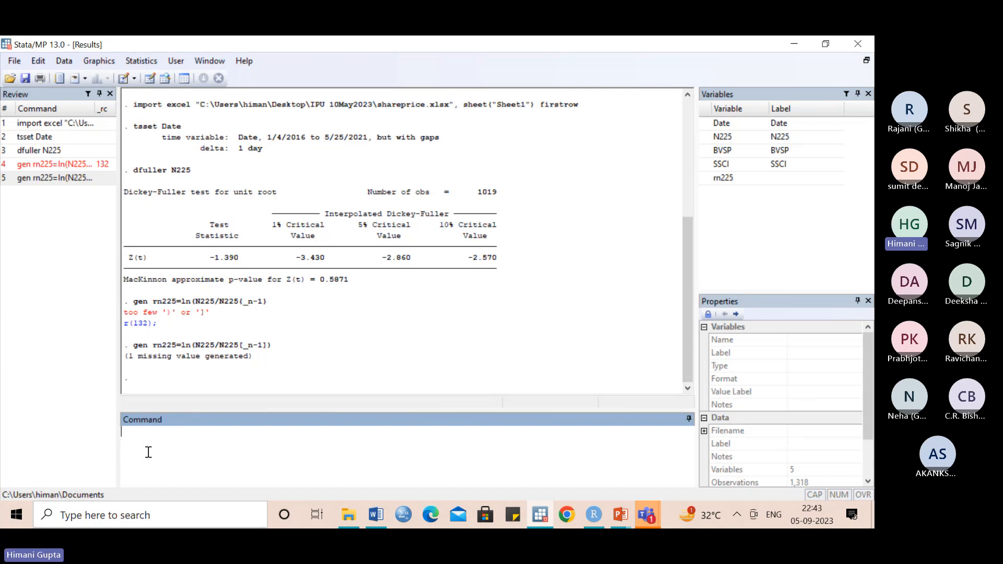
# - Fit an ARIMA(2,0,1) model to the returns with arima rn225,arima(2,0,1) and display its full regression output
pyautogui.write('arima rn225,arima')
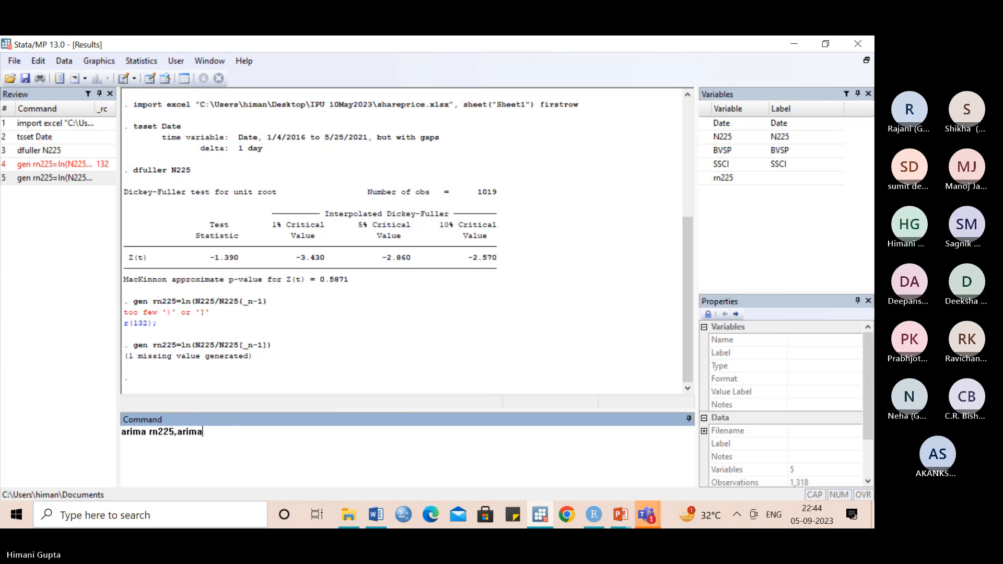
pyautogui.write('(1')
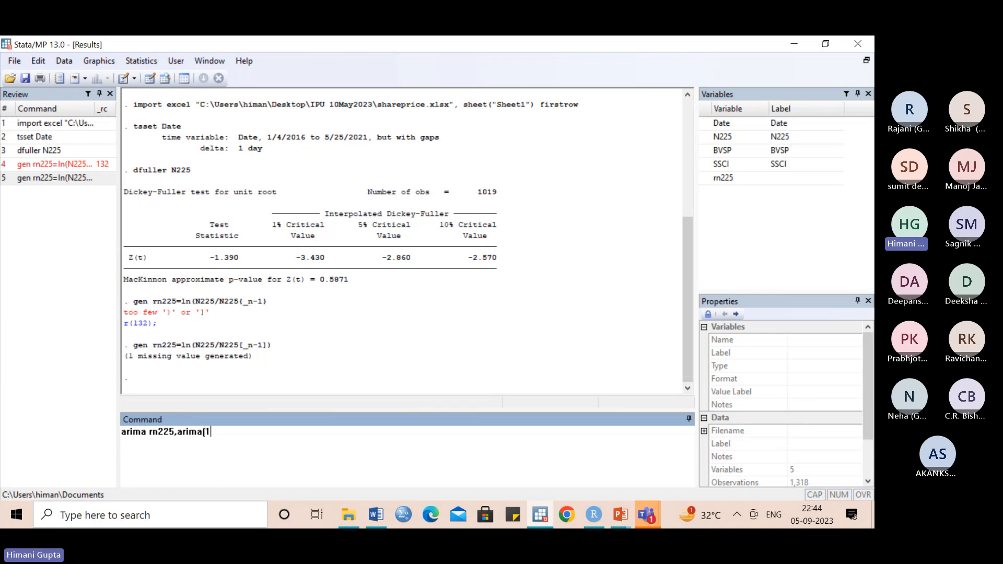
pyautogui.press('BackSpace')
pyautogui.write('2,')
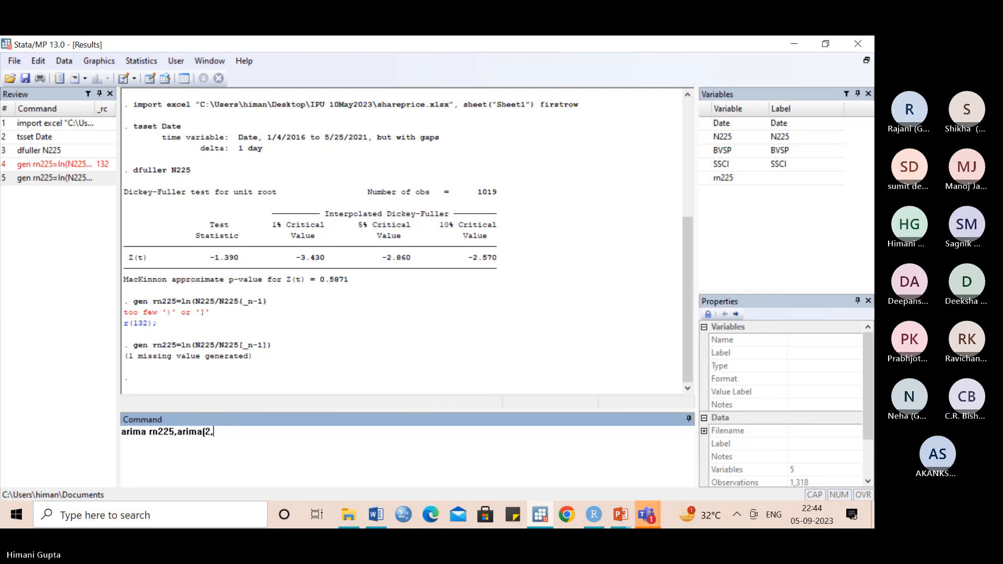
pyautogui.write('0,1)')
pyautogui.press('Return')
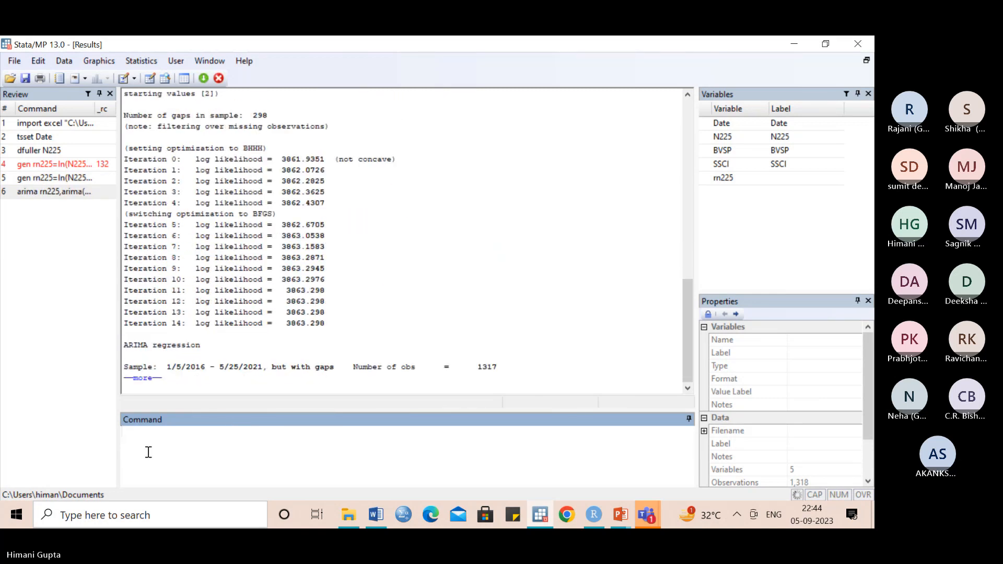
pyautogui.click(149, 379)
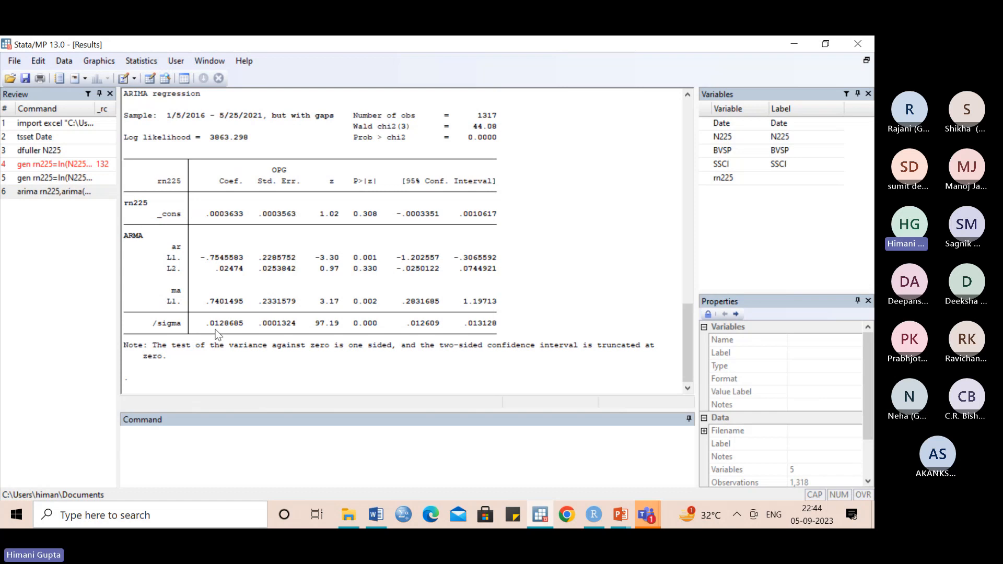
# - Compute the fitted ARIMA model's AIC and BIC with estat ic
pyautogui.click(160, 455)
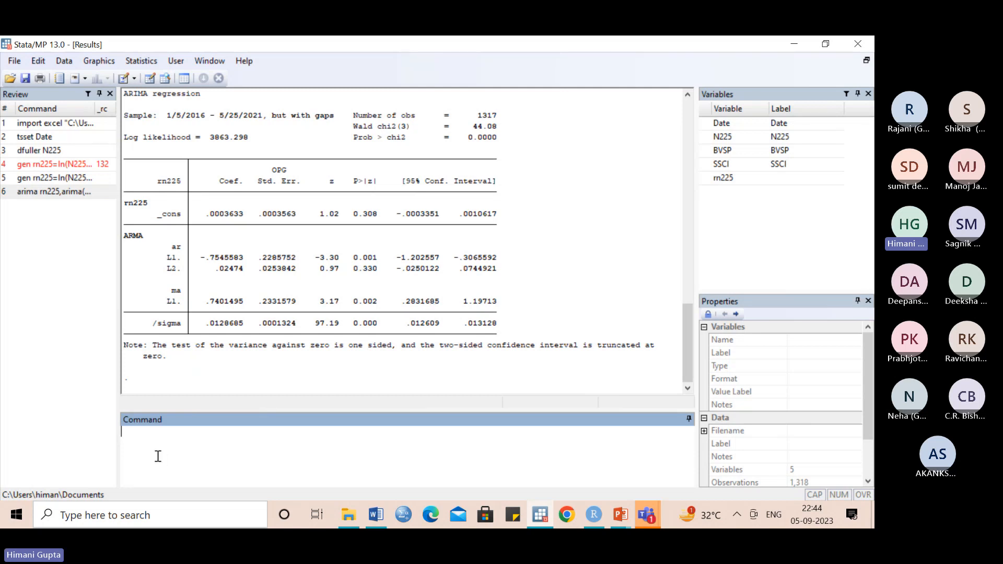
pyautogui.write('estat ic')
pyautogui.press('Return')
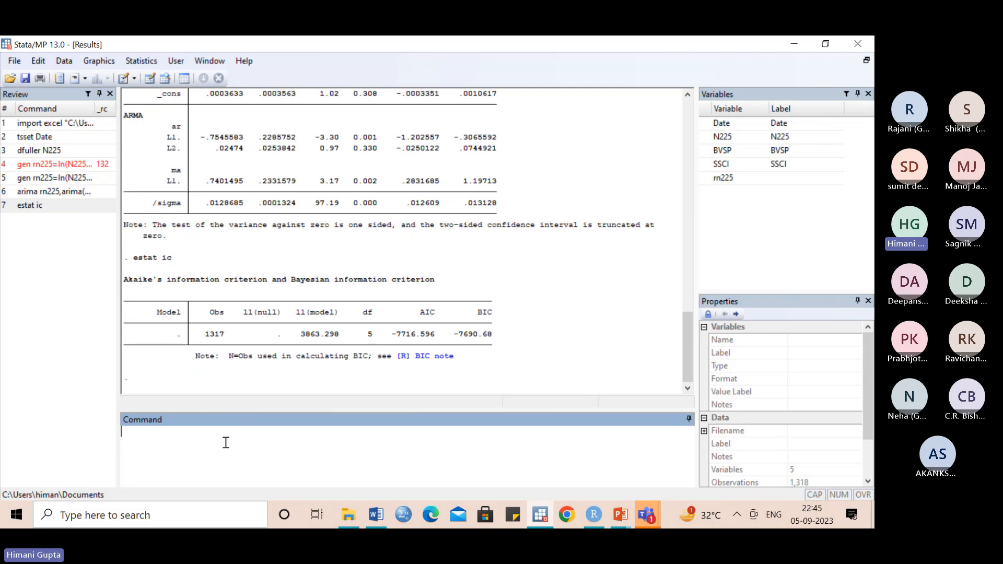
# - Generate the ARIMA model's residuals as resi_rn225 with predict resi_rn225,resid
pyautogui.write('predict resi_rn225,resid')
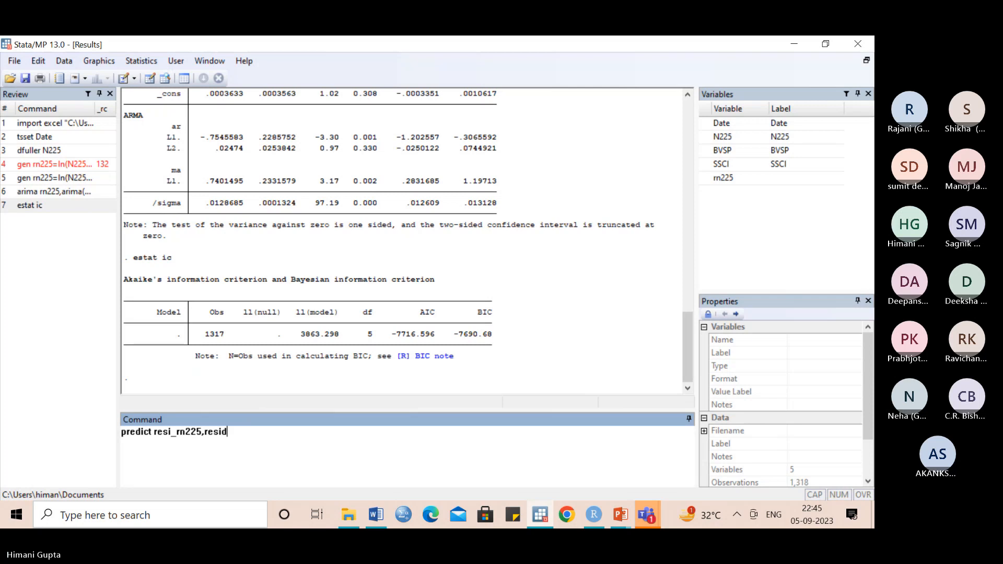
pyautogui.press('Return')
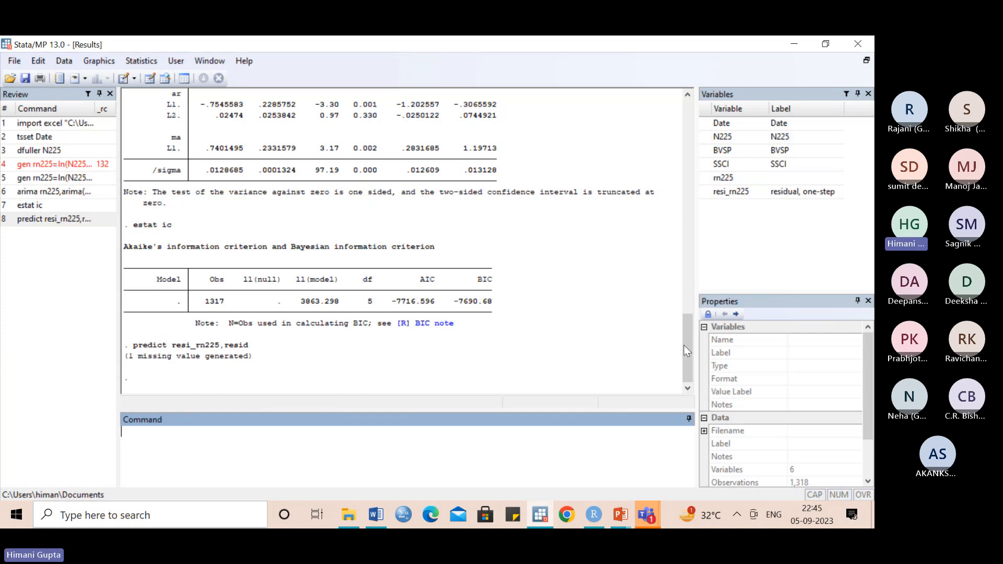
# - Review the earlier ARIMA output, check the AIC, BIC and ML comparison table in the Word document, and return to Stata
pyautogui.moveTo(685, 346); pyautogui.dragTo(666, 218)
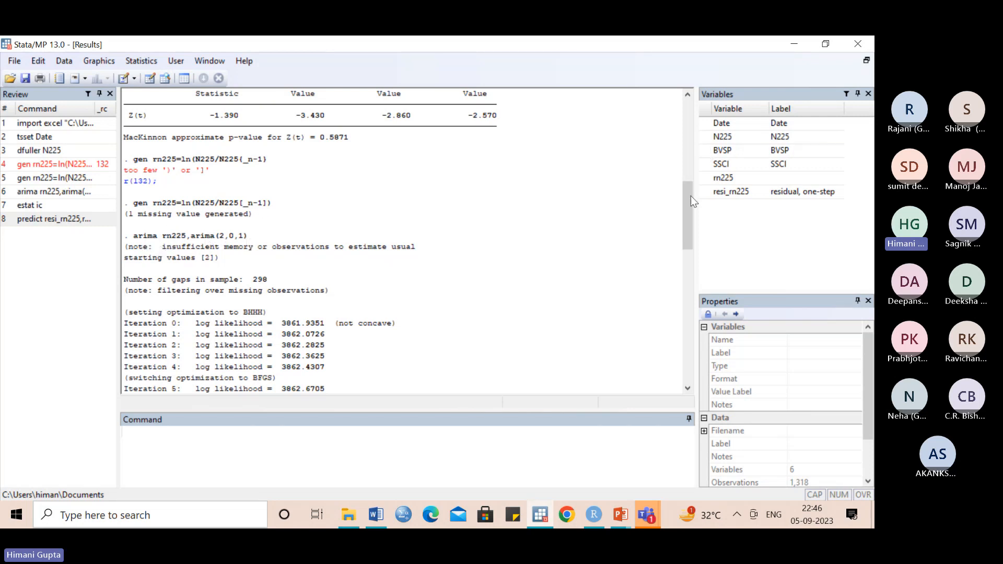
pyautogui.moveTo(690, 197); pyautogui.dragTo(706, 336)
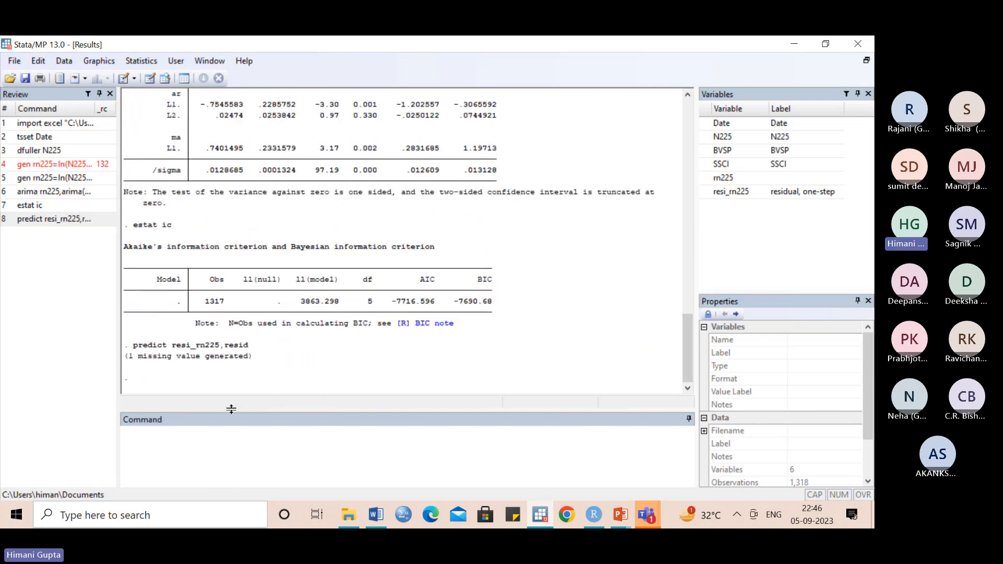
pyautogui.click(156, 450)
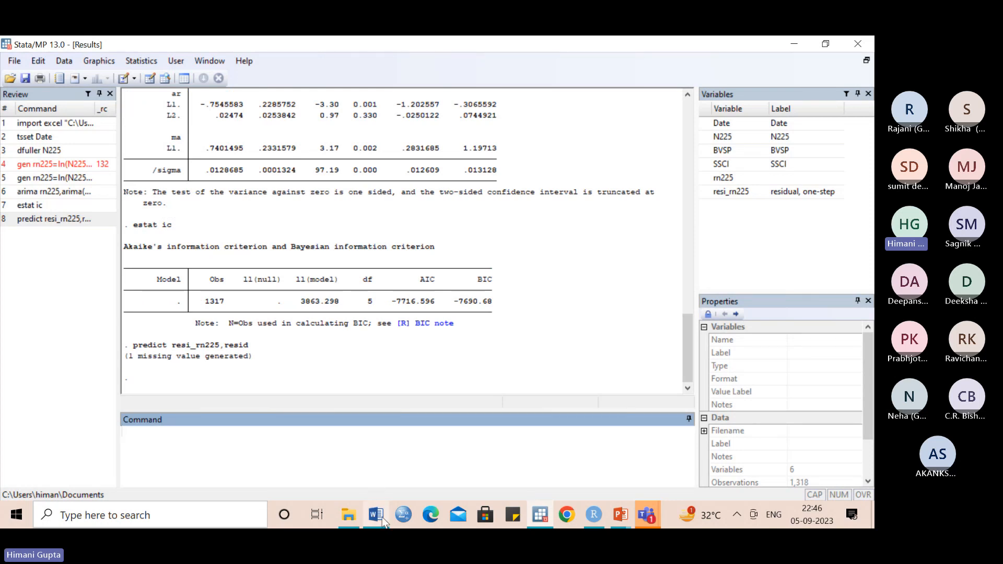
pyautogui.moveTo(380, 521)
pyautogui.click(397, 417)
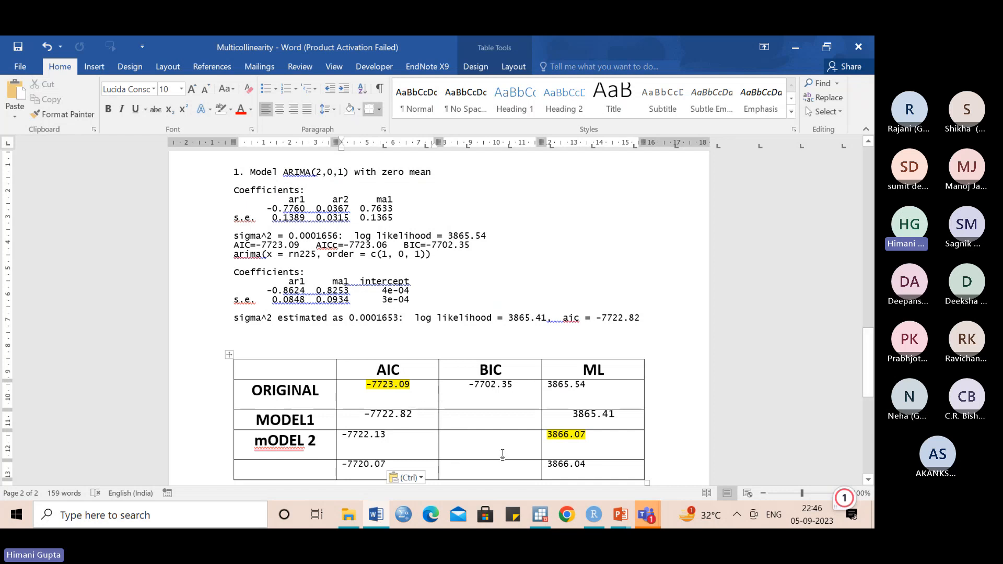
pyautogui.click(540, 514)
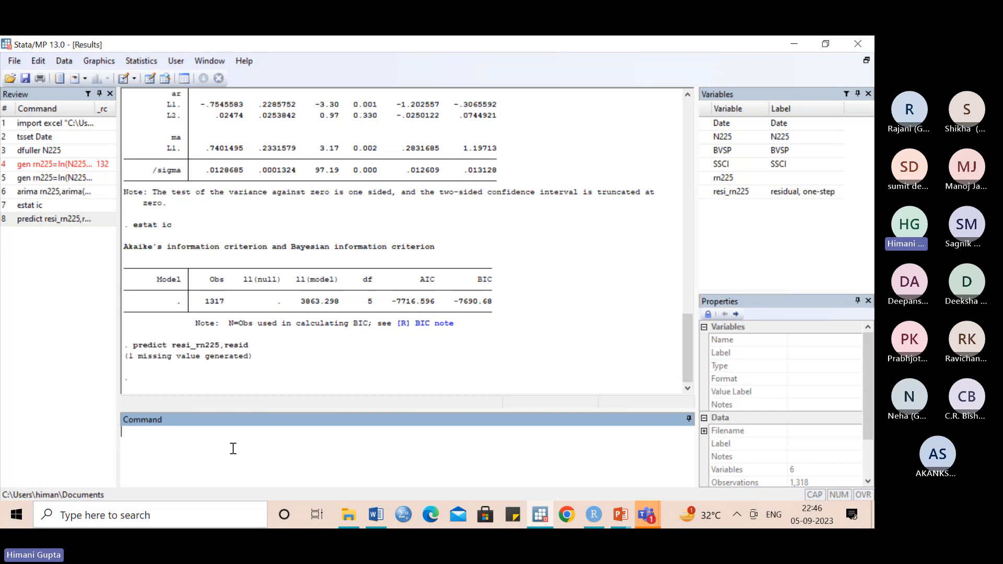
# - Plot the partial autocorrelations of the returns with pac rn225, and close the graph
pyautogui.write('pac rn225')
pyautogui.press('Return')
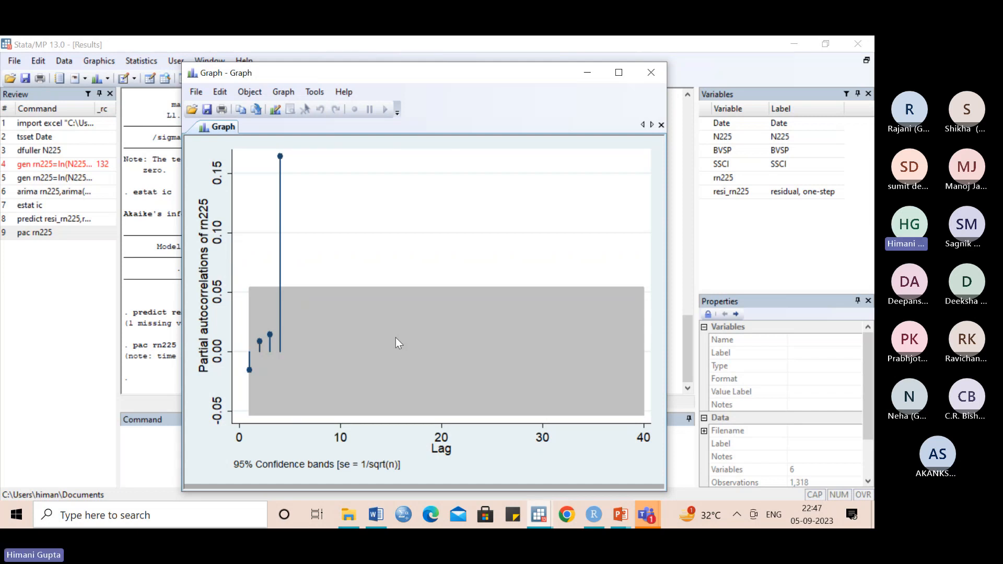
pyautogui.click(650, 74)
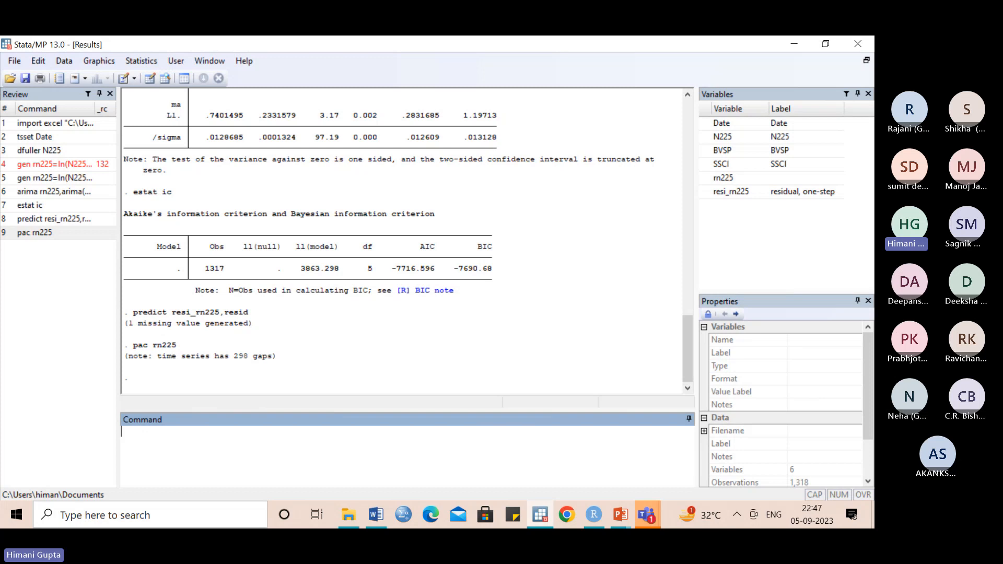
# - Compute summary statistics of the residuals with summarize resi_rn225
pyautogui.write('summarize resi_rn')
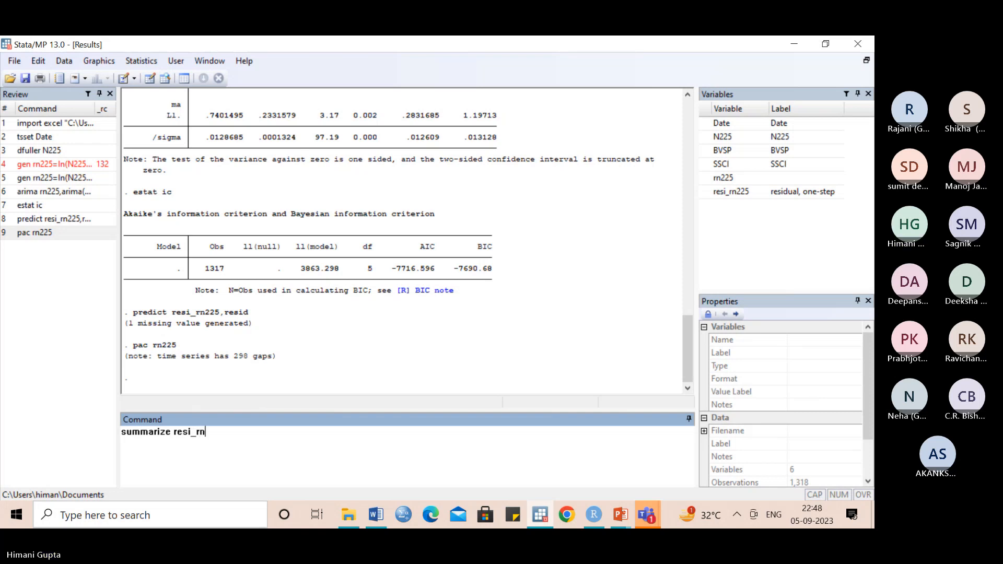
pyautogui.write('225')
pyautogui.press('Return')
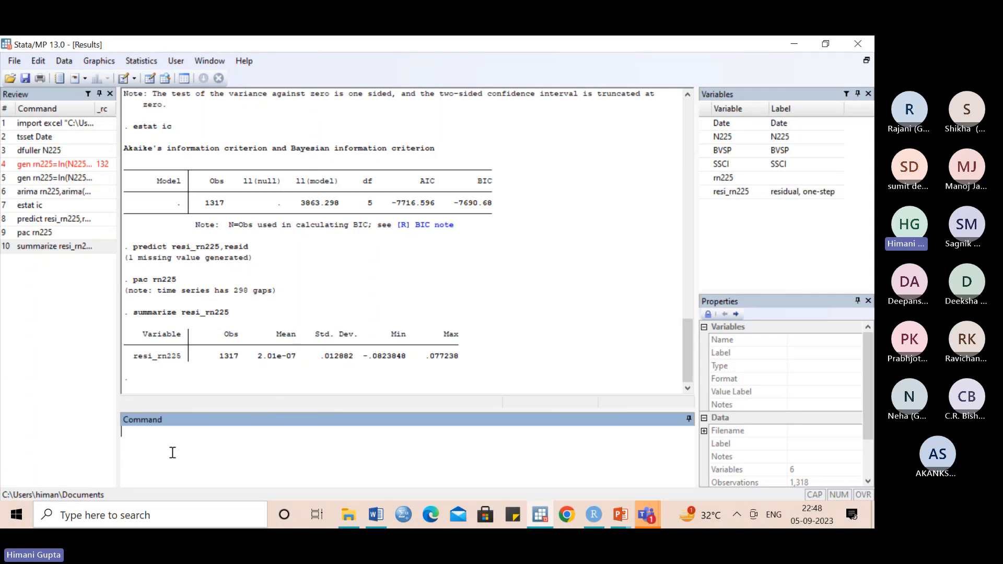
# - Plot the residuals over time with a reference line at their mean using tsline resi_rn225,yline( 2.01e-07), and close the graph
pyautogui.write('tsline resi_rn225')
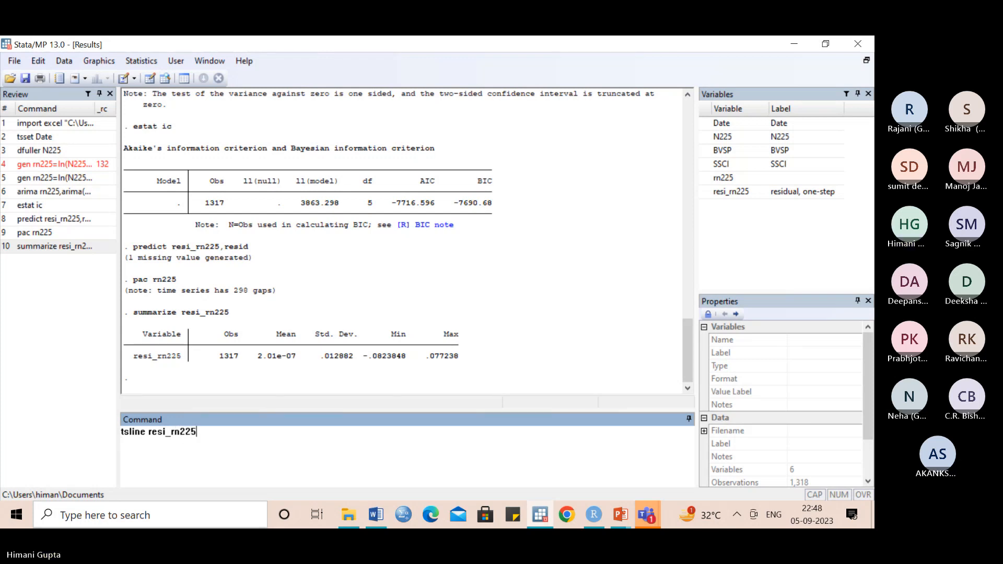
pyautogui.write(',')
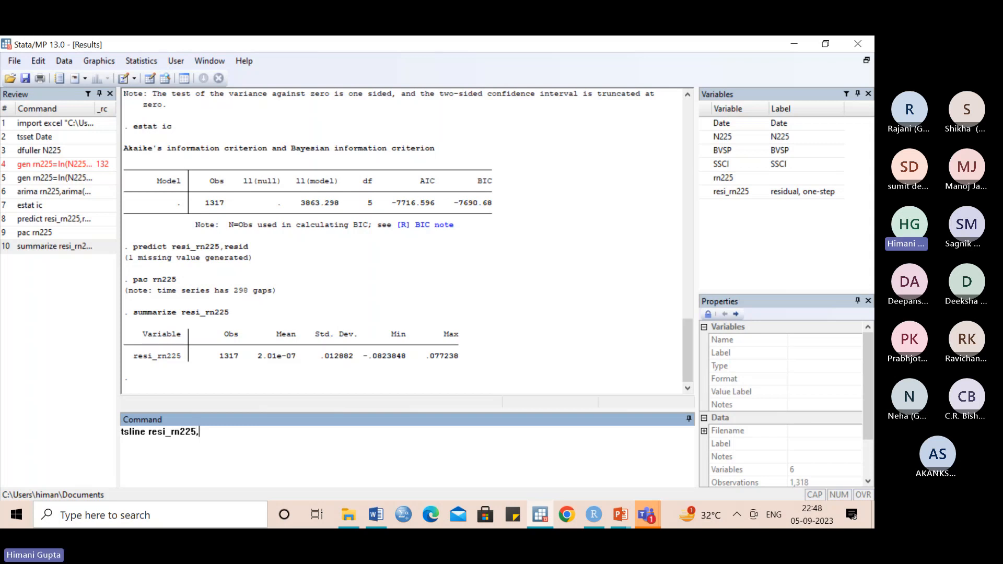
pyautogui.write('yline(')
pyautogui.click(256, 356)
pyautogui.moveTo(256, 356); pyautogui.dragTo(293, 360)
pyautogui.hotkey('ctrl', 'c')
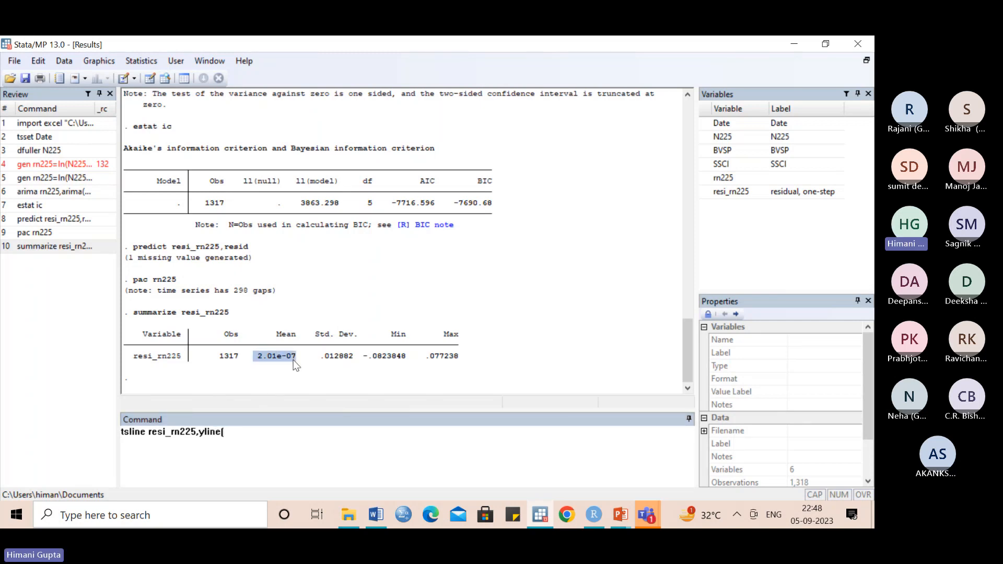
pyautogui.click(241, 437)
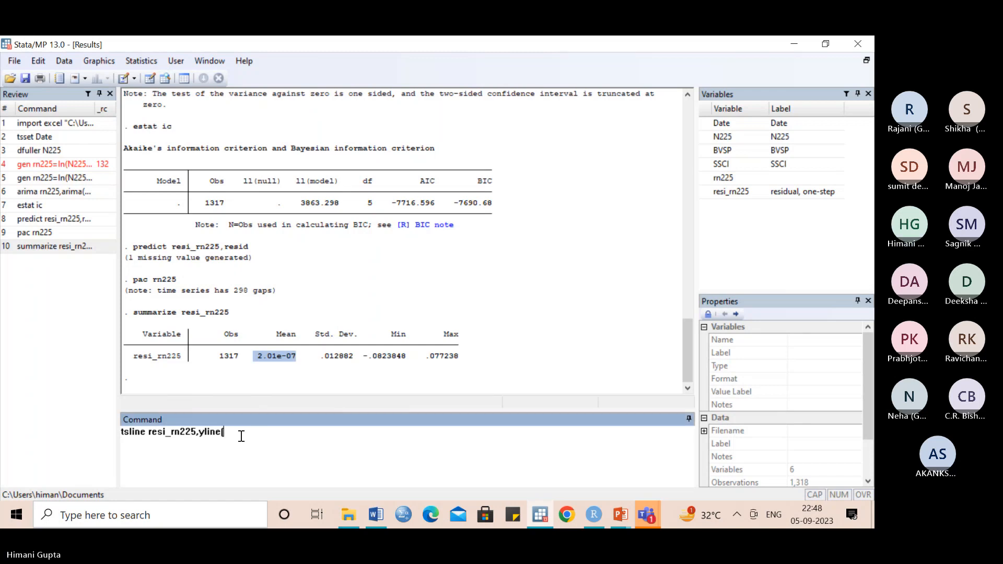
pyautogui.hotkey('ctrl', 'v')
pyautogui.write(')')
pyautogui.press('Return')
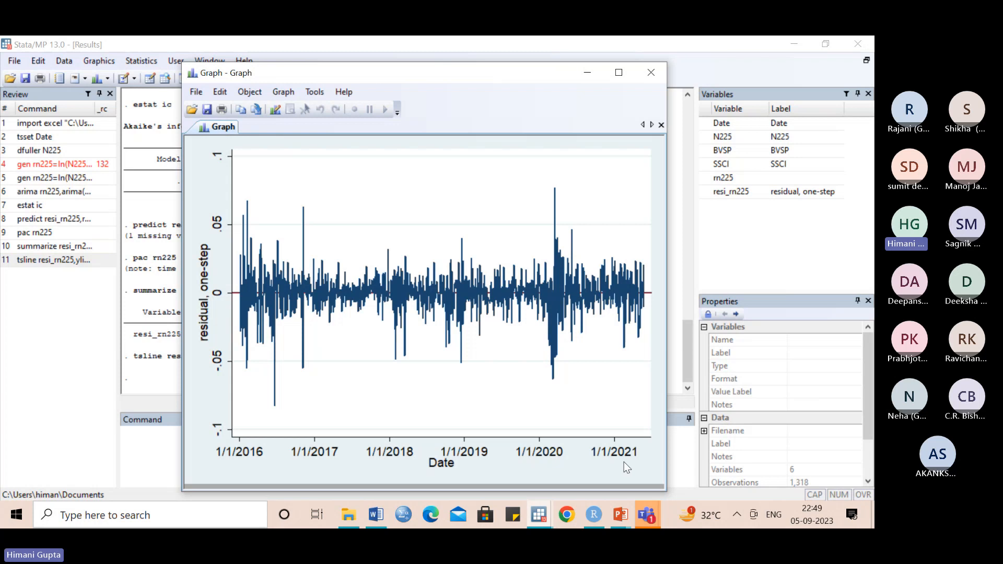
pyautogui.click(651, 73)
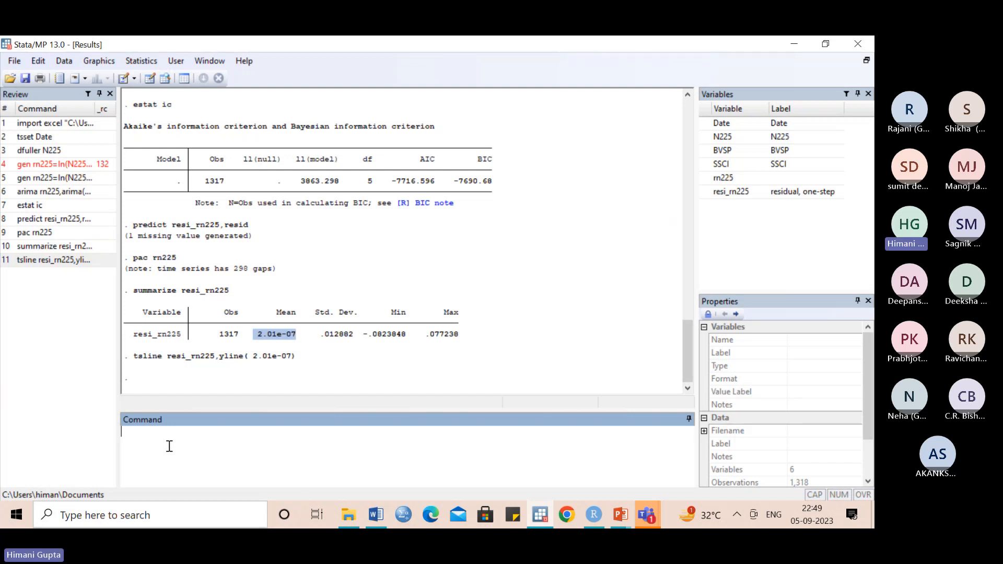
# - Try to create a dynamic forecast with predict forecast,ydynamic(d(26/5/2021)), checking the last date in the dataset before completing the command
pyautogui.write('predict forecast,ydynami')
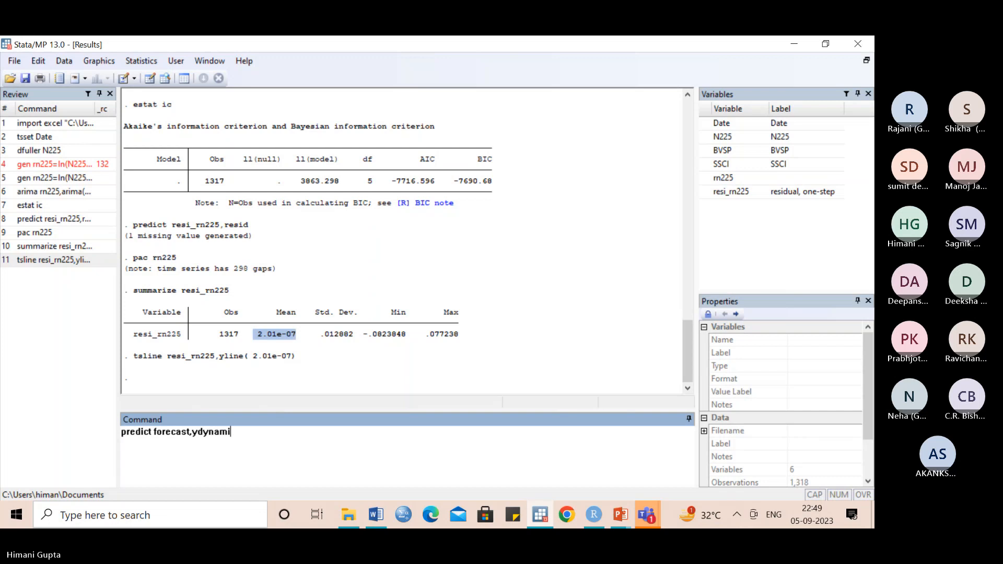
pyautogui.write('c(d')
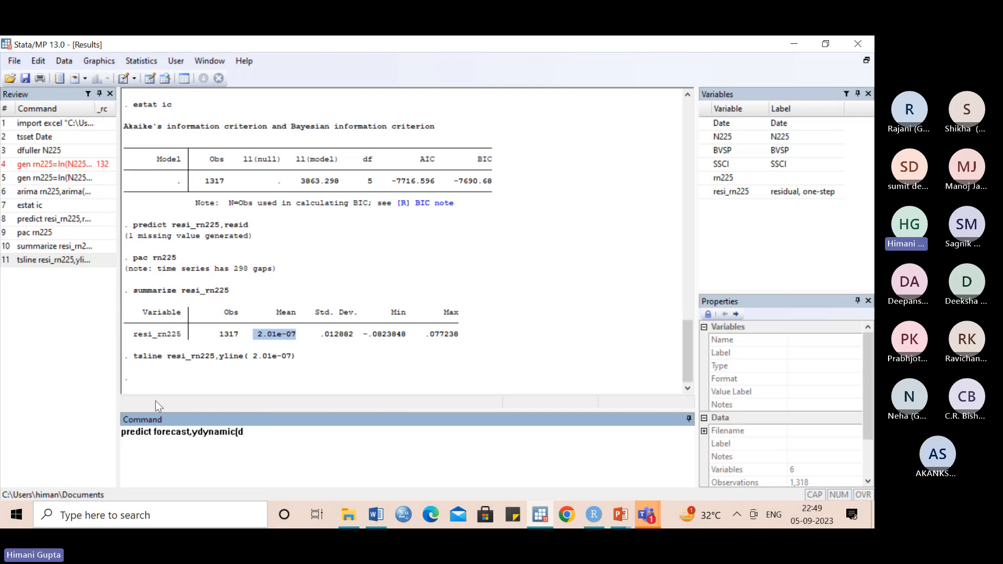
pyautogui.click(166, 79)
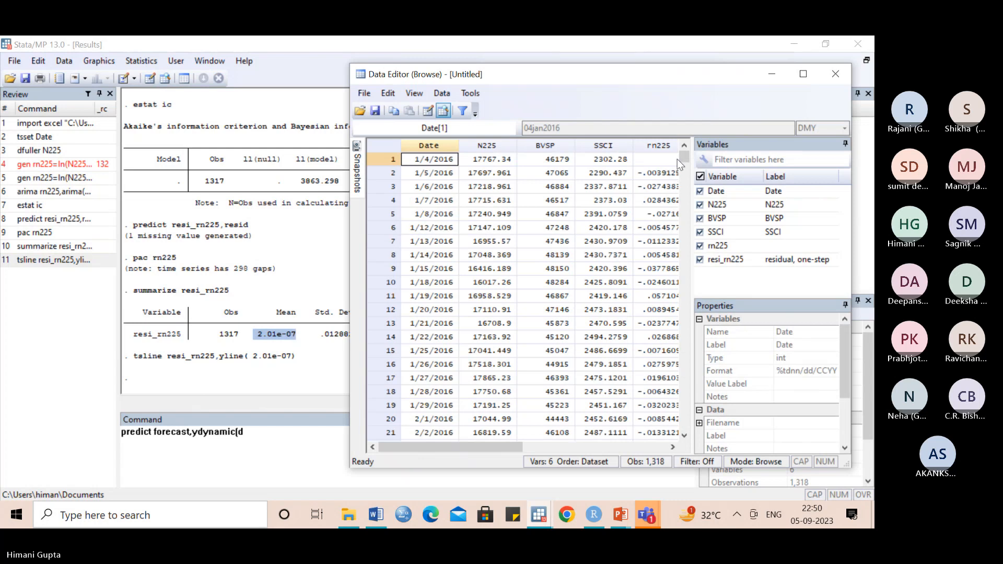
pyautogui.moveTo(684, 158); pyautogui.dragTo(698, 420)
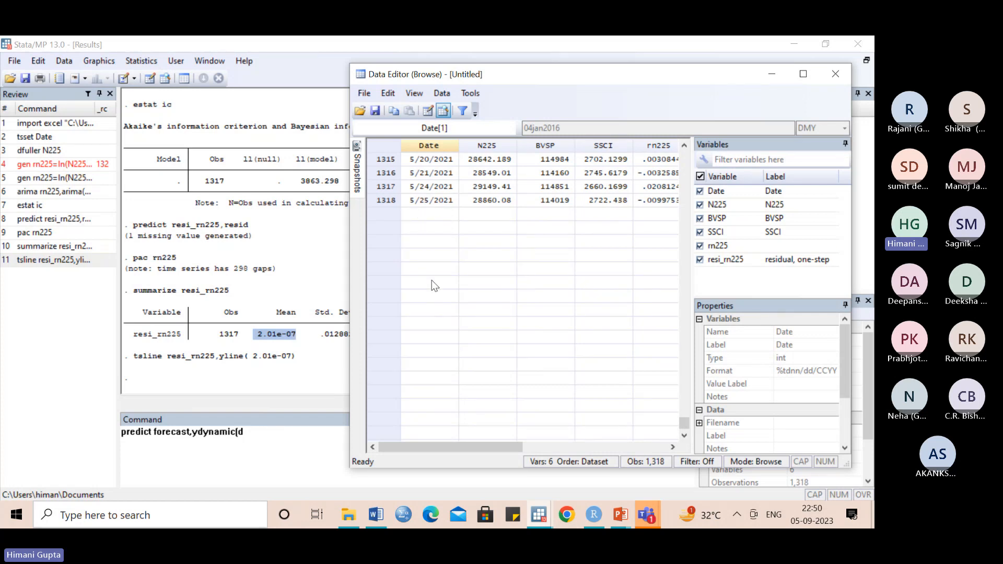
pyautogui.click(834, 78)
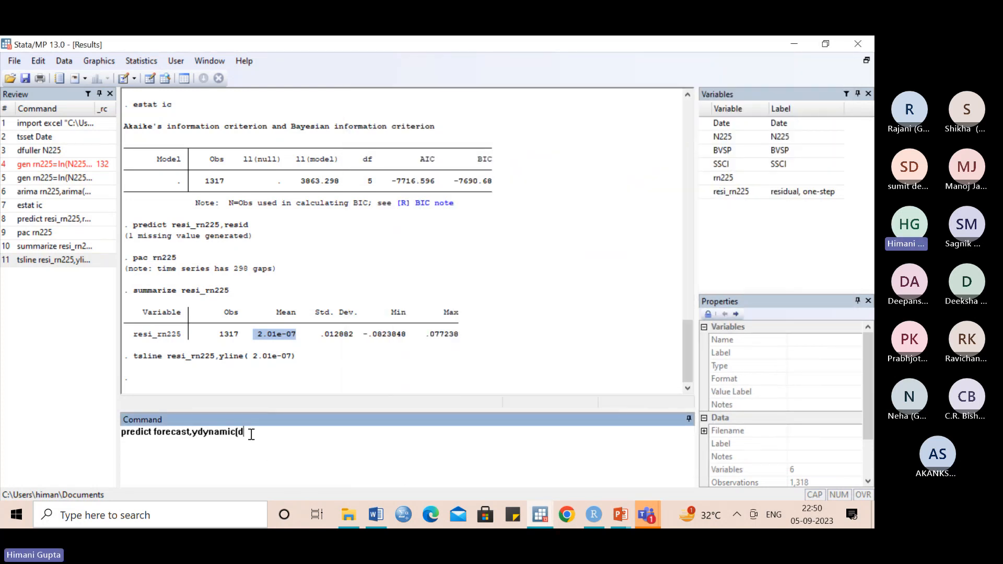
pyautogui.write('(26/5/2021')
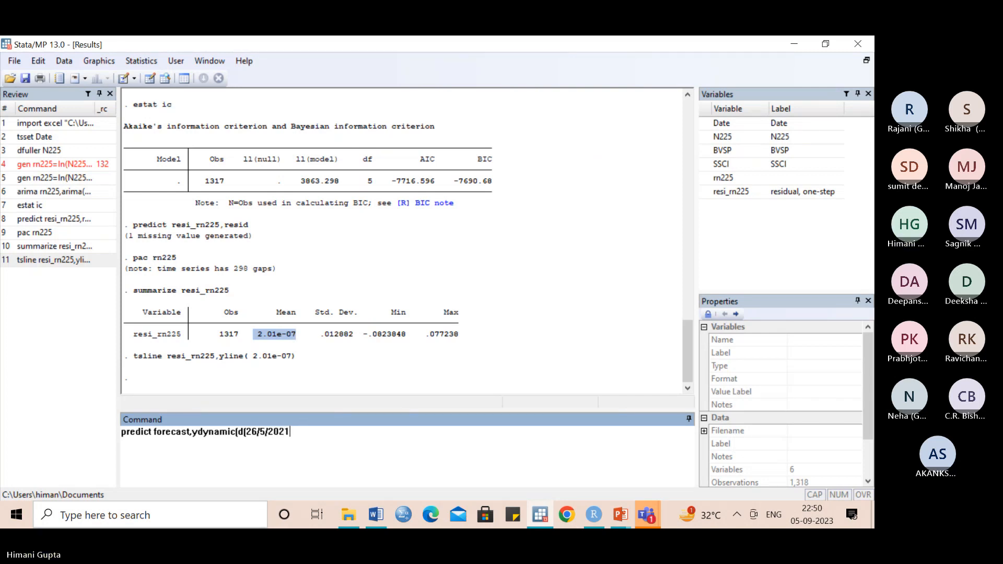
pyautogui.write('))')
pyautogui.press('Return')
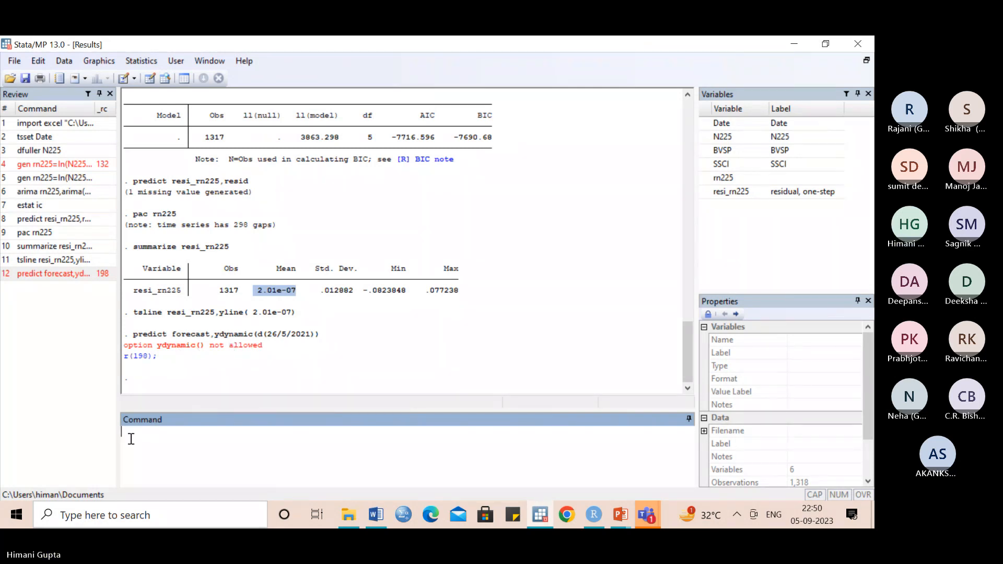
# - Generate the dynamic forecast variable frn225 with predict frn225, y dynamic(d(26/5/2021))
pyautogui.write('pred')
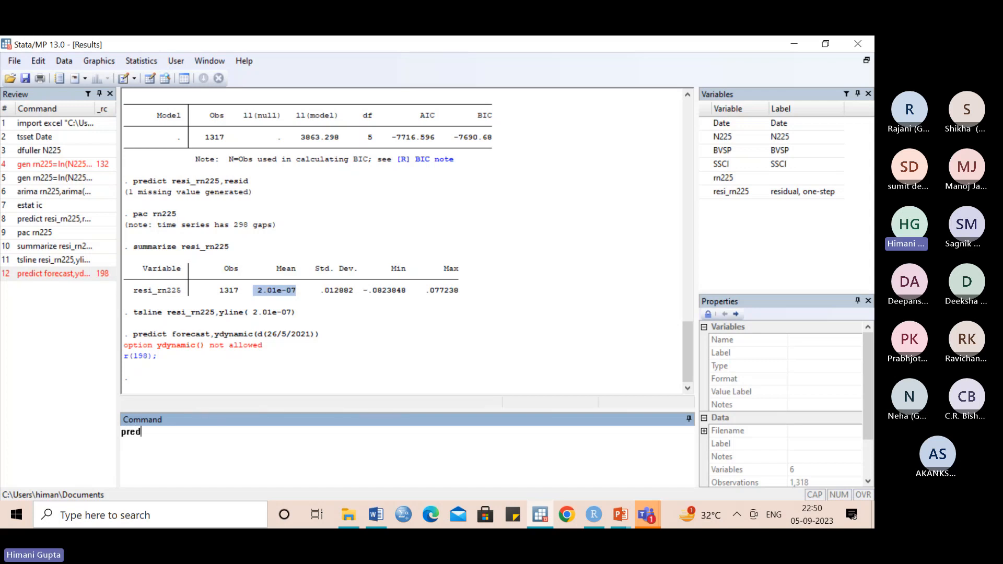
pyautogui.write('ict')
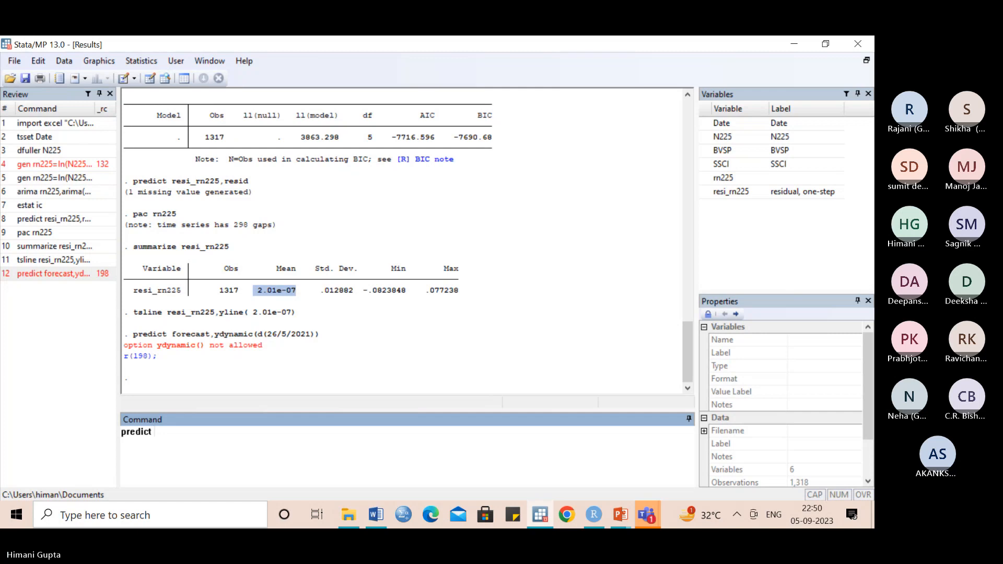
pyautogui.write(' frn225')
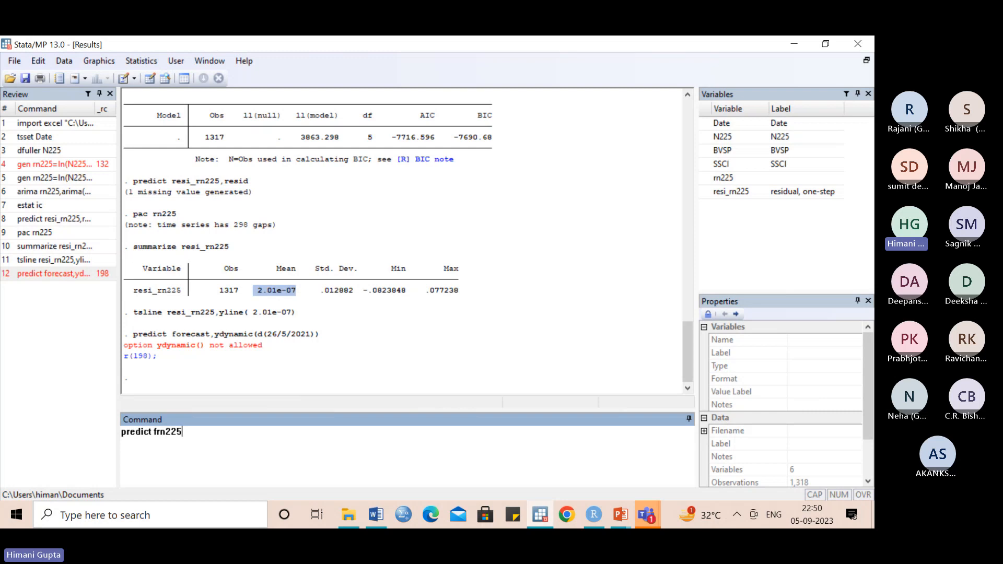
pyautogui.write(',')
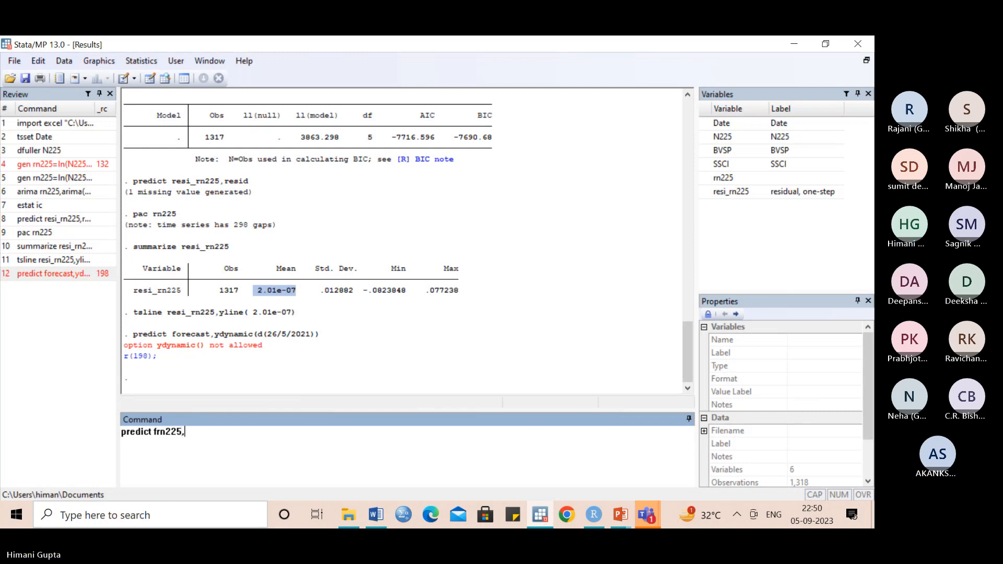
pyautogui.write(' y d')
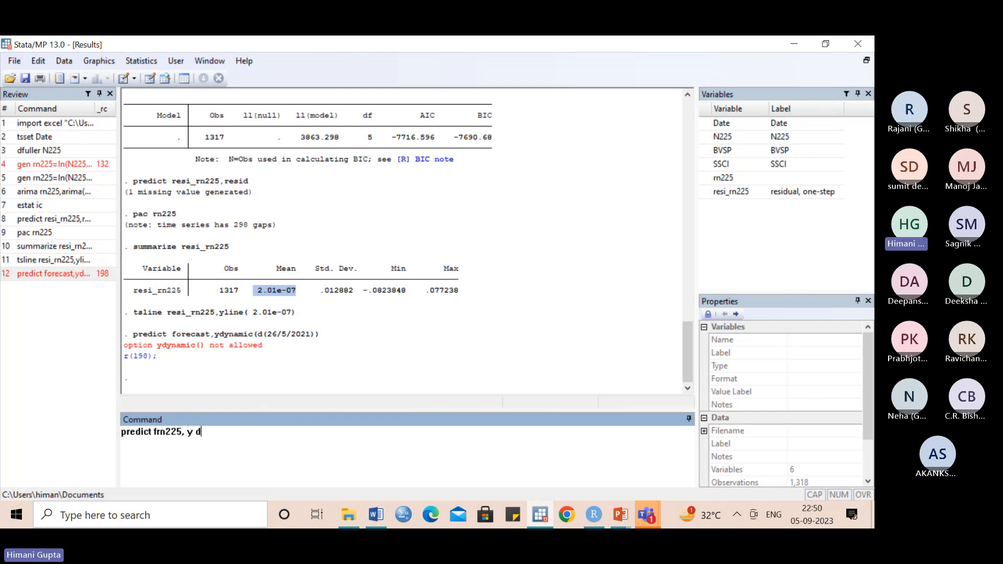
pyautogui.write('yna')
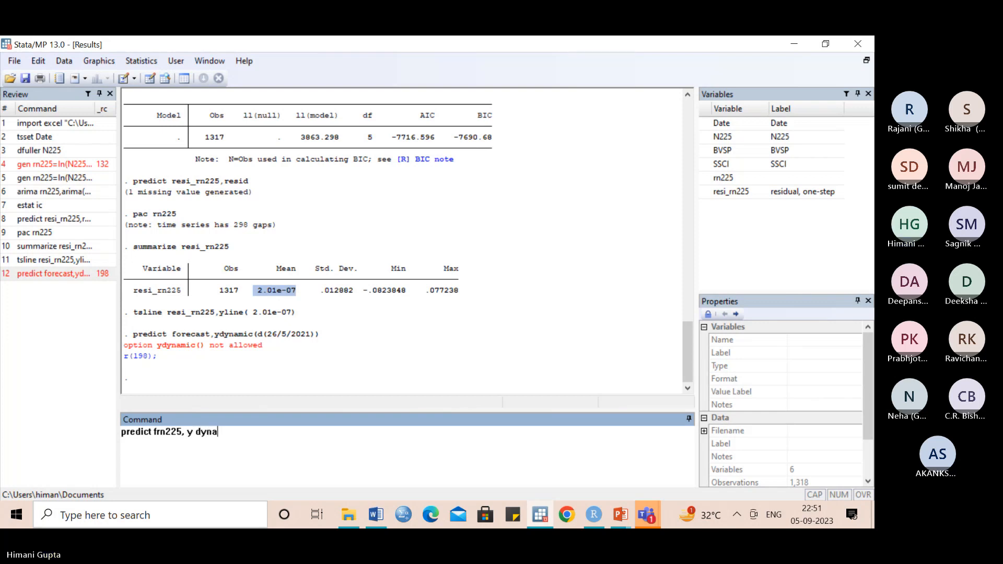
pyautogui.write('mic[d[')
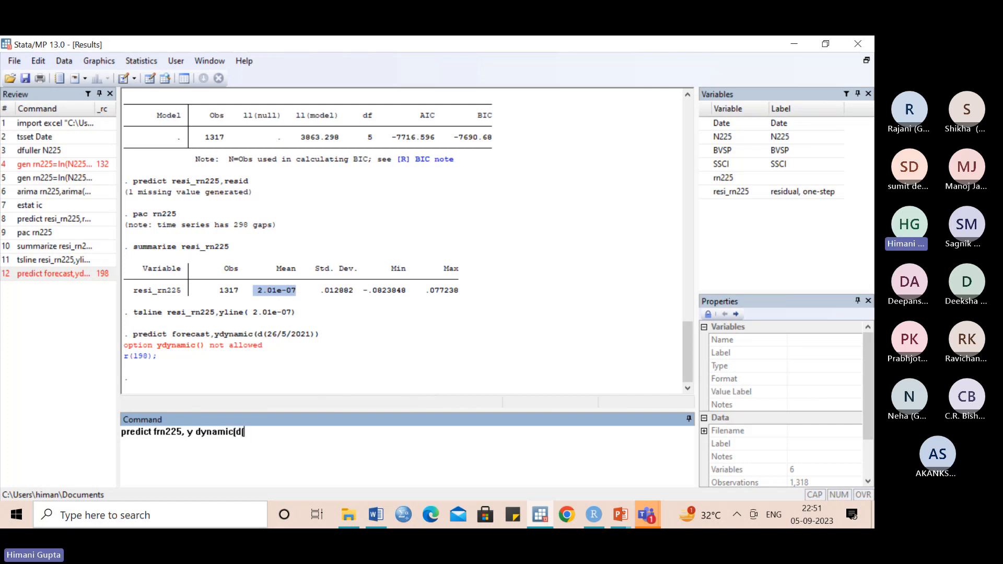
pyautogui.write('26/5/')
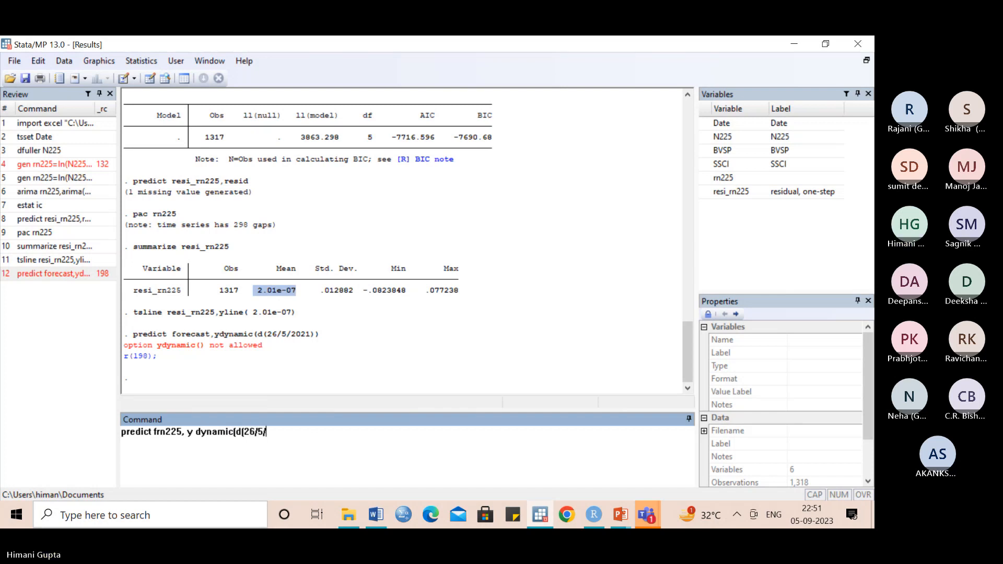
pyautogui.write('2021')
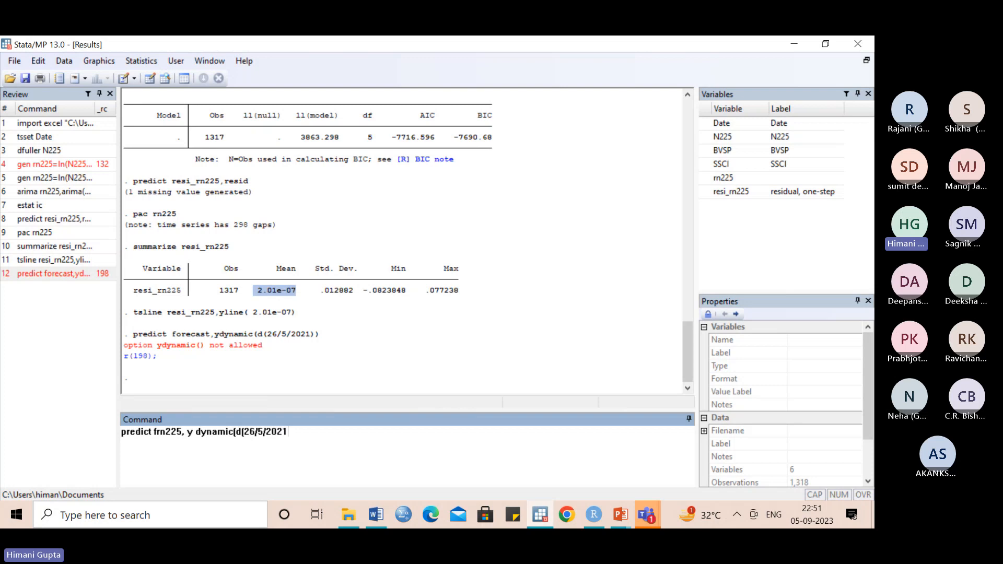
pyautogui.write(']')
pyautogui.write(')')
pyautogui.press('Return')
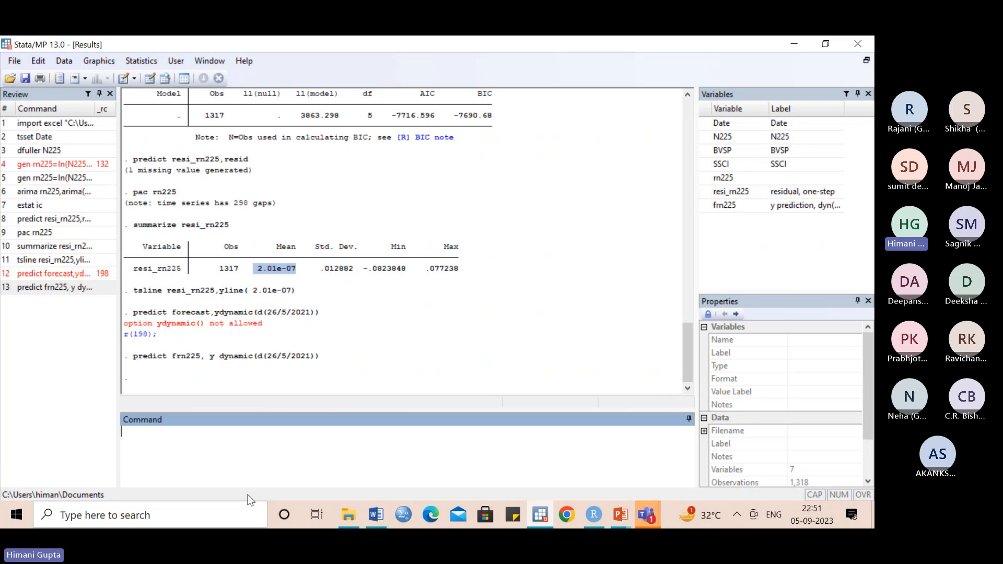
# - Label the forecast variable by running label variable frn225 "forcasted rn225"
pyautogui.write('label vari')
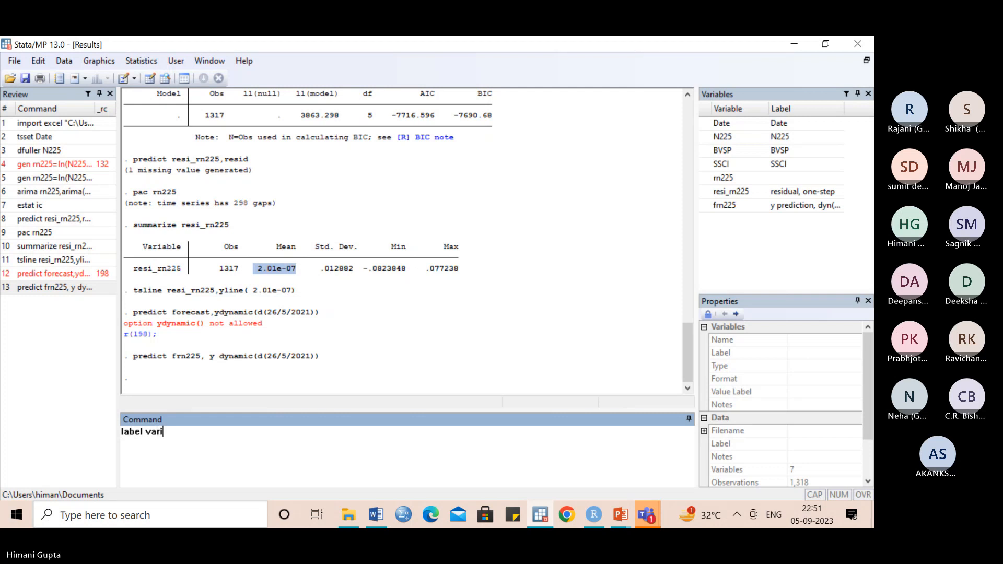
pyautogui.write('able fr')
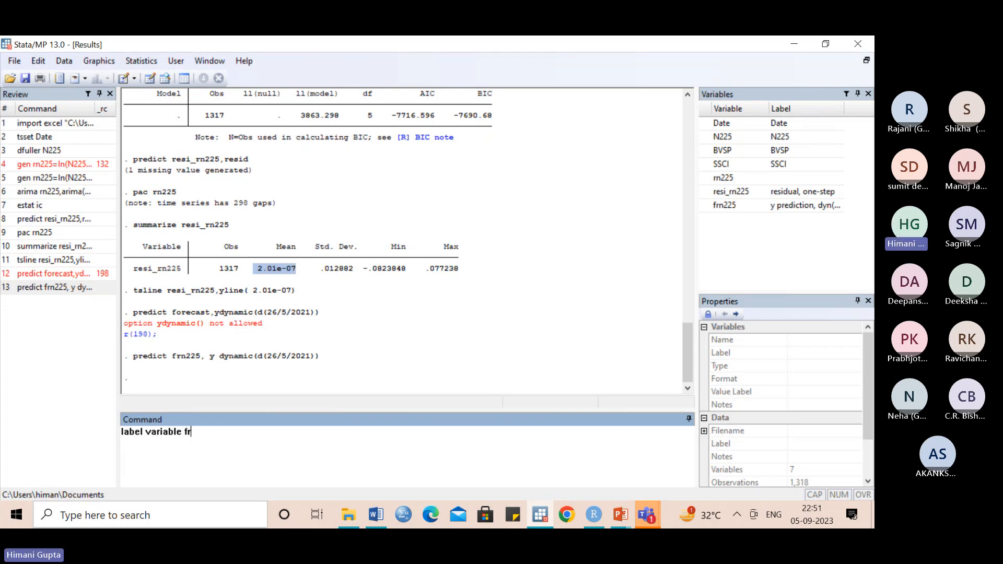
pyautogui.write('n225')
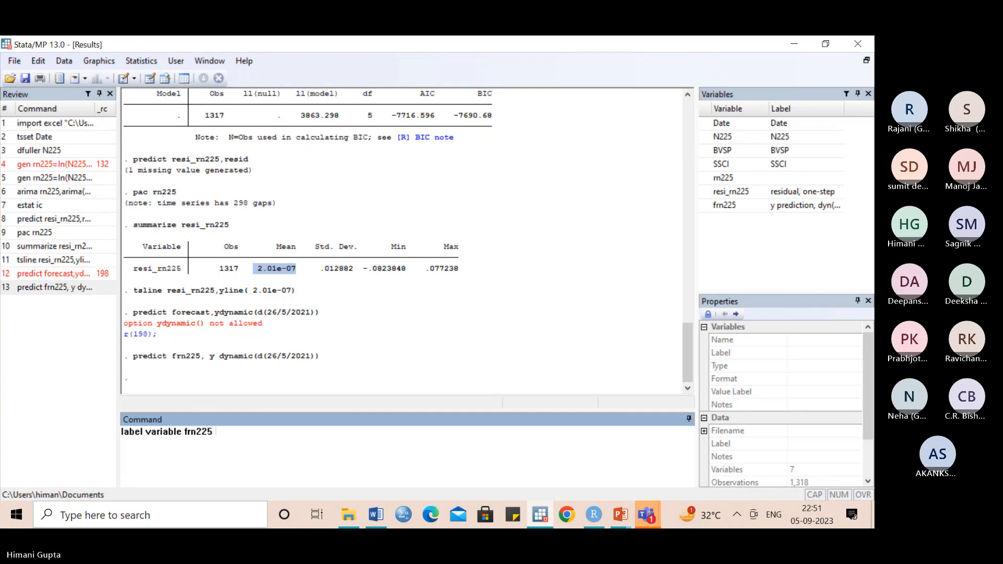
pyautogui.write(' "f')
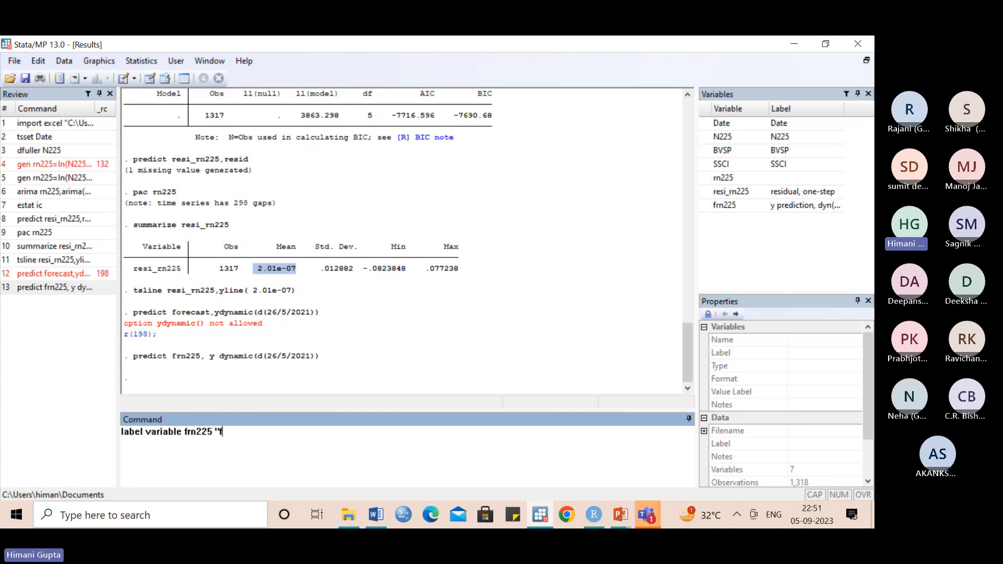
pyautogui.write('orcas')
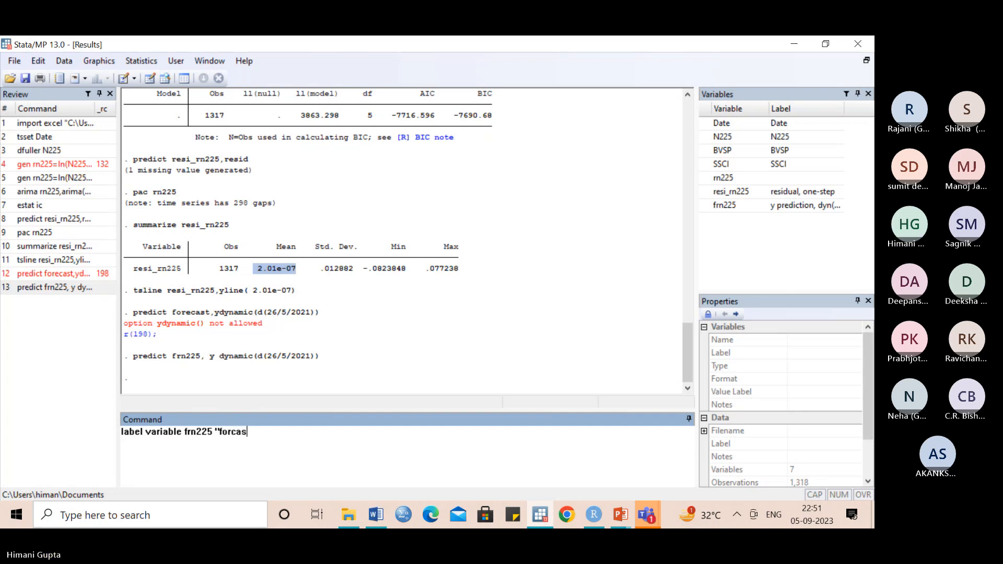
pyautogui.write('ted')
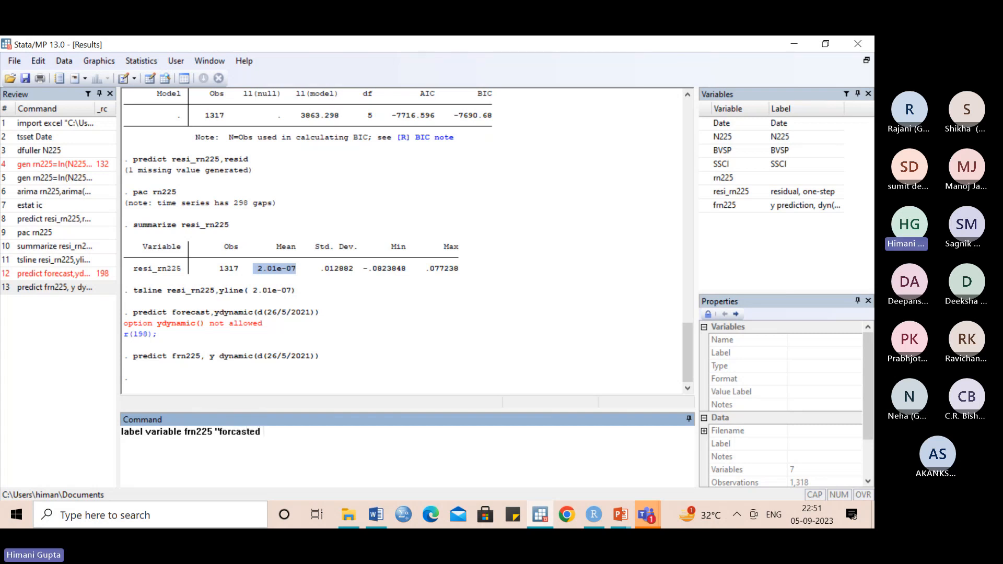
pyautogui.write(' rn22')
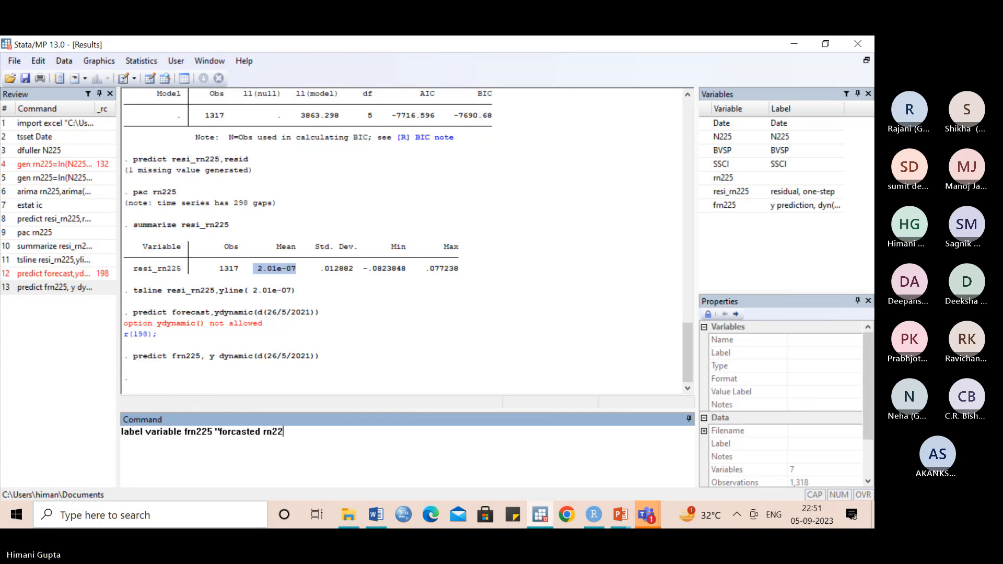
pyautogui.write('5"')
pyautogui.press('Return')
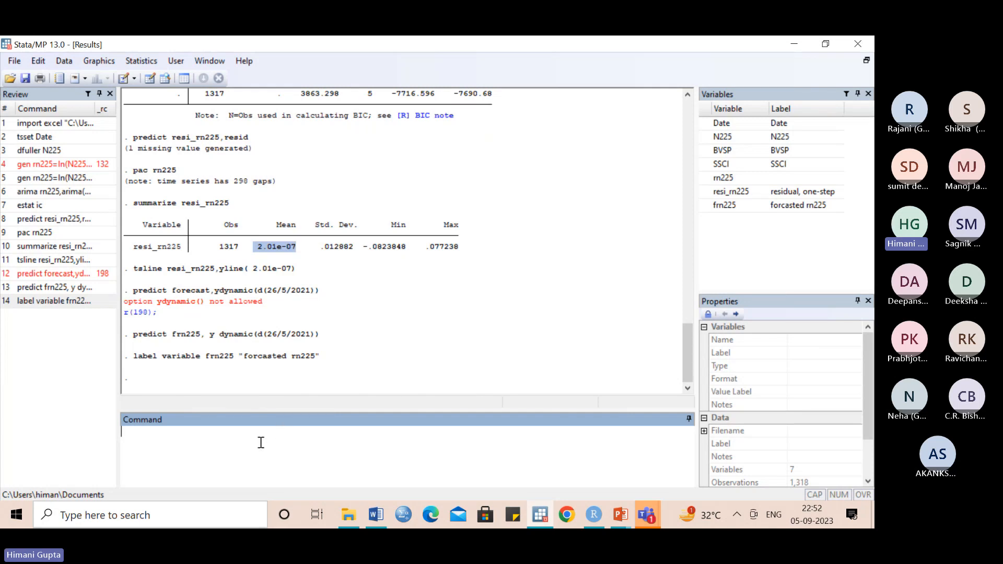
# - Plot the actual and forecast returns together over time with tsline rn225 frn225, and close the graph
pyautogui.write('tsline rn225')
pyautogui.write('frn225')
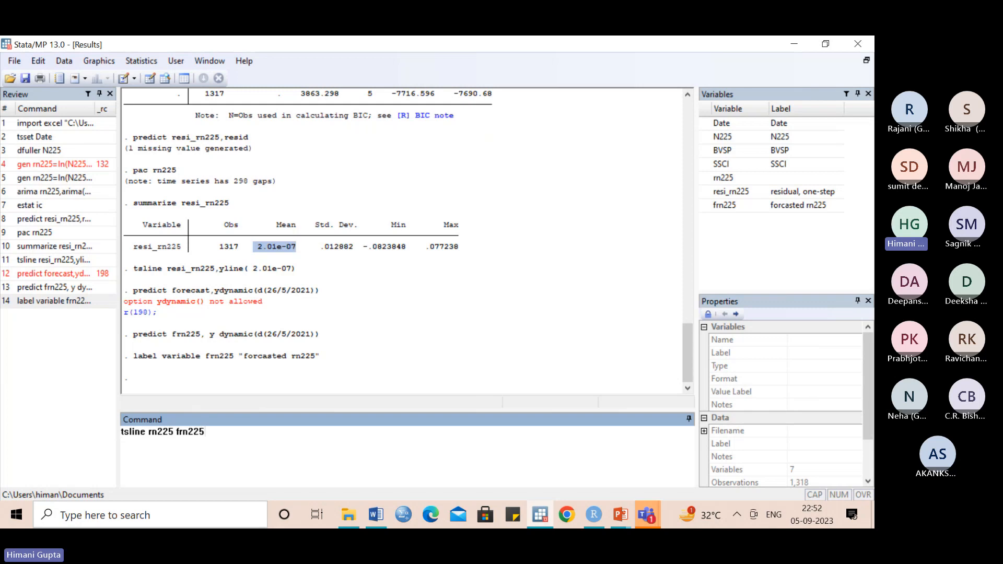
pyautogui.press('Return')
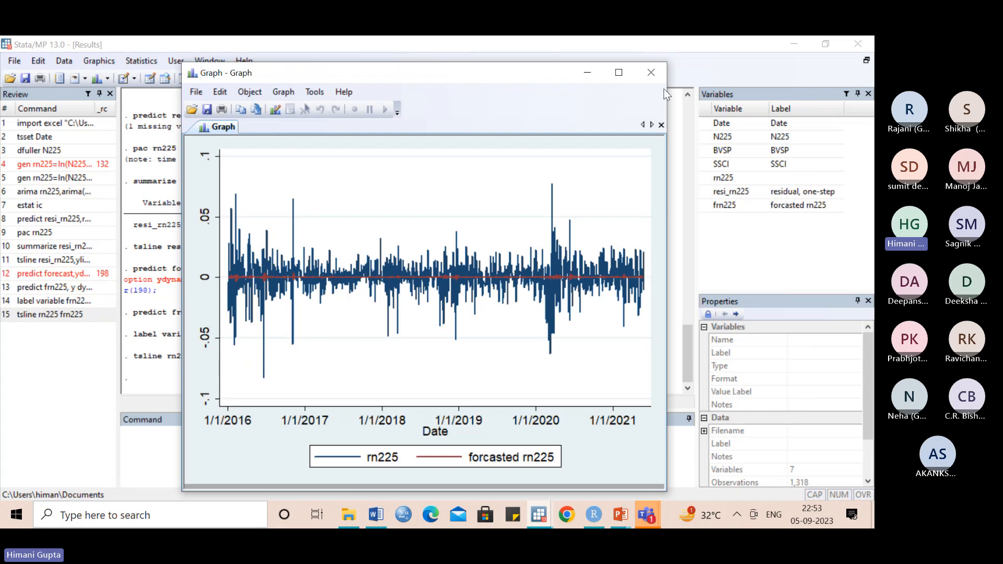
pyautogui.click(651, 73)
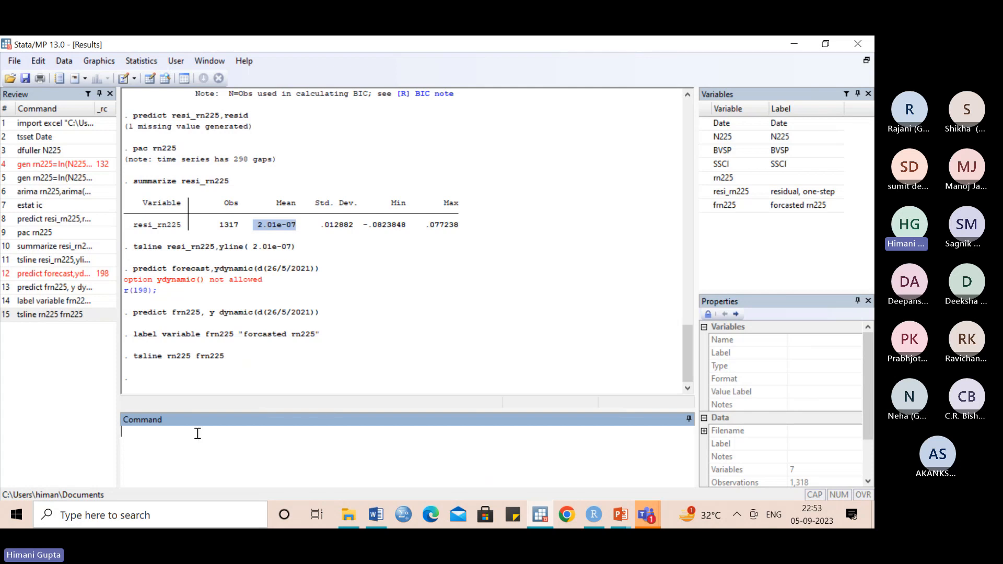
# - Extend the time series dataset by 20 periods with tsappend, add(20)
pyautogui.write('tsapp')
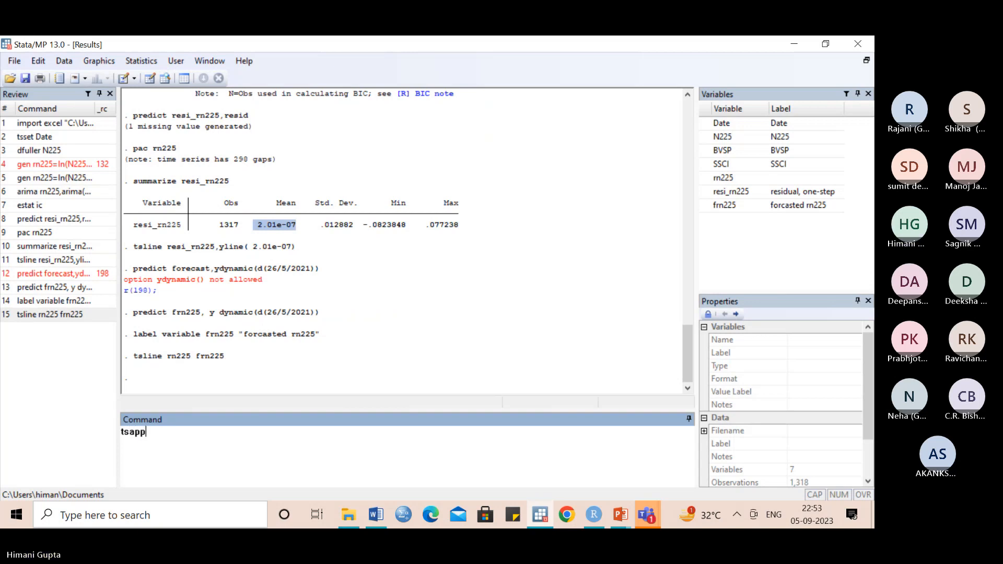
pyautogui.write('end,')
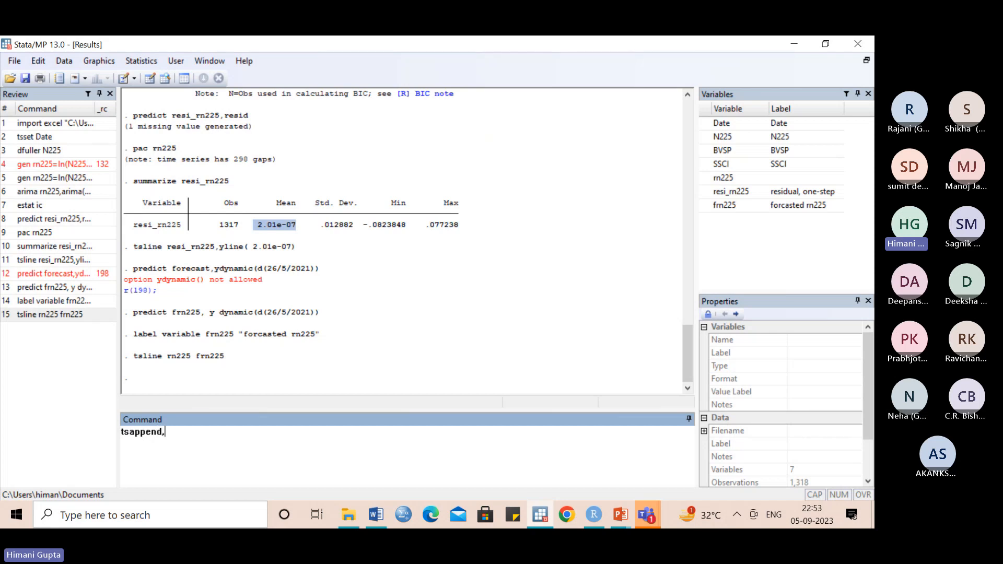
pyautogui.write(' add(20)')
pyautogui.press('Return')
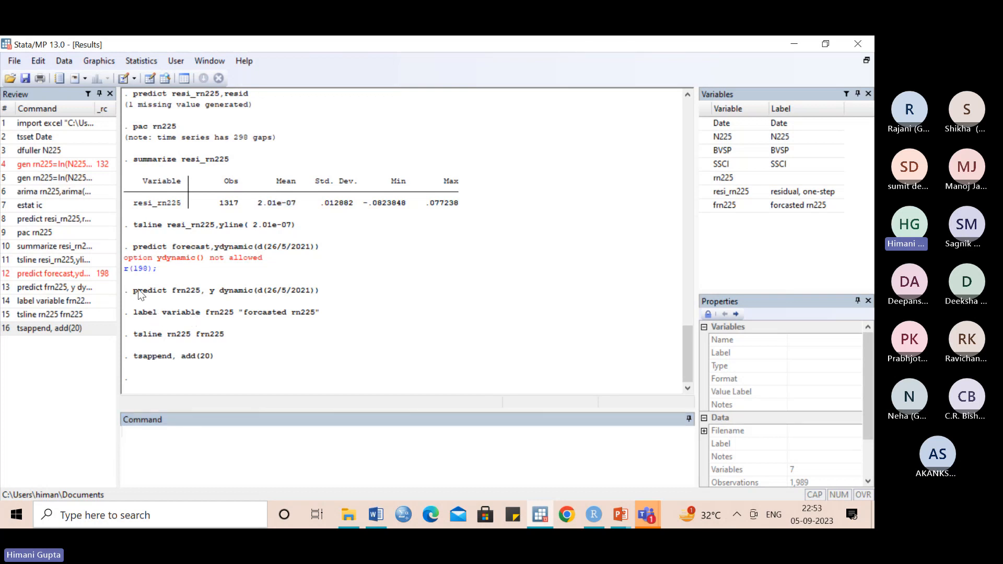
# - Try to rerun the earlier forecast command predict frn225, y dynamic(d(26/5/2021)) on the extended dataset
pyautogui.moveTo(138, 290); pyautogui.dragTo(329, 294)
pyautogui.hotkey('ctrl', 'c')
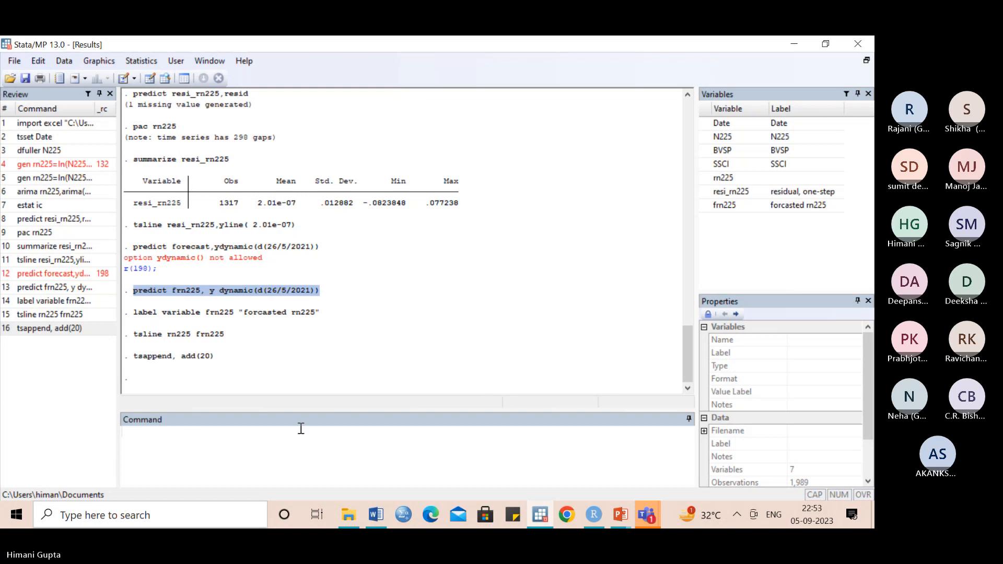
pyautogui.click(250, 455)
pyautogui.hotkey('ctrl', 'v')
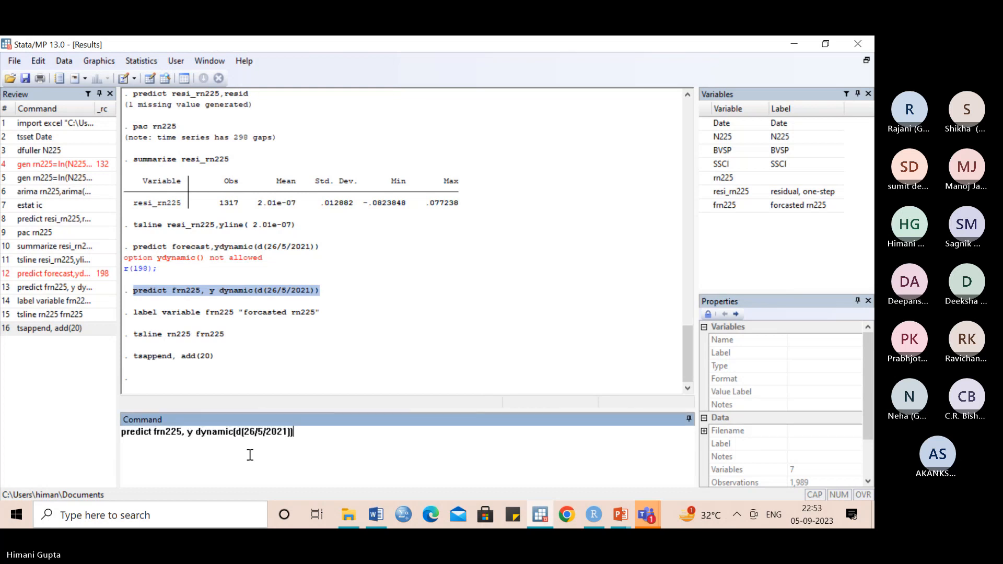
pyautogui.press('Return')
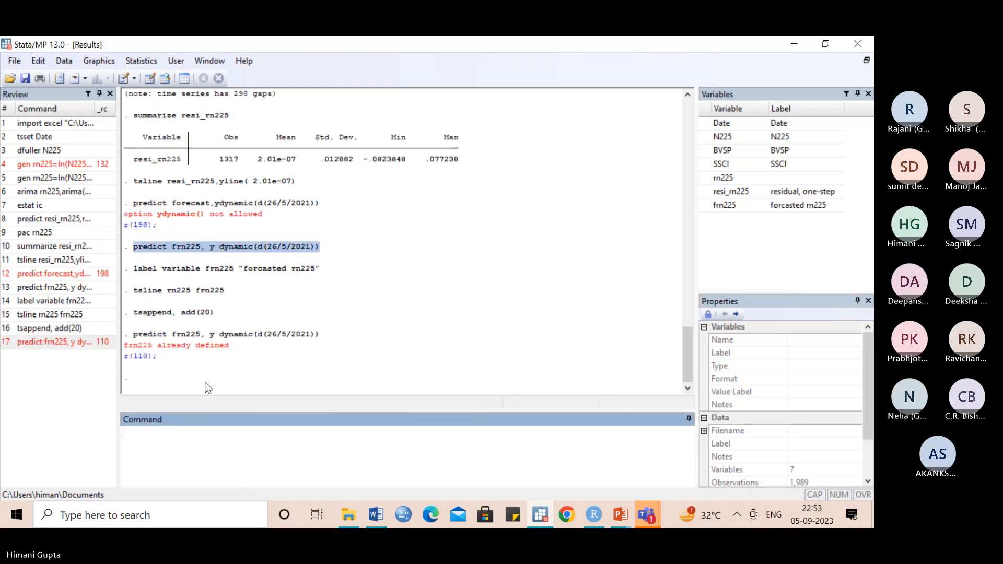
# - Browse the dataset to examine the appended dates and the rn225, resi_rn225 and frn225 values in the last rows, and close the data browser
pyautogui.click(167, 79)
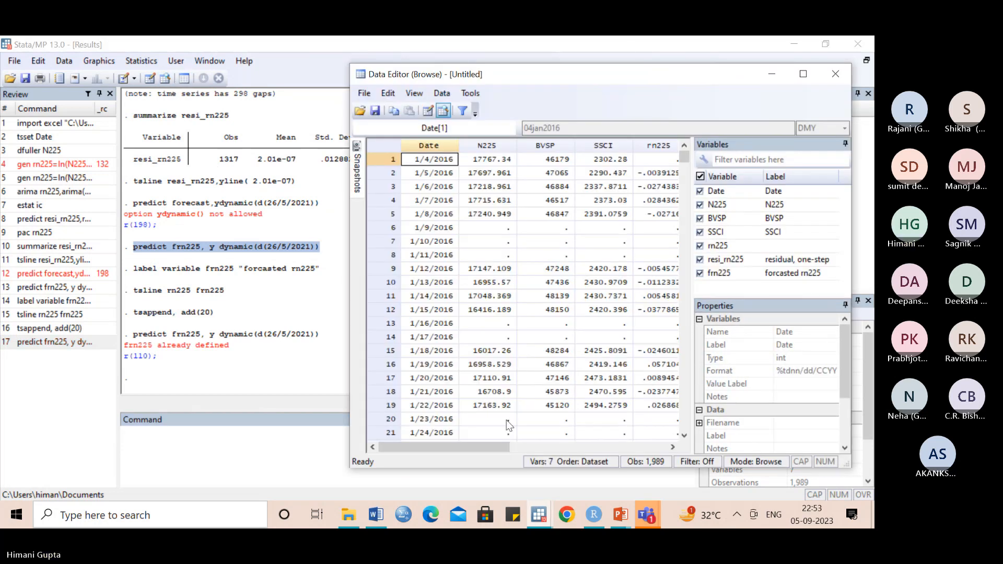
pyautogui.moveTo(511, 444); pyautogui.dragTo(583, 438)
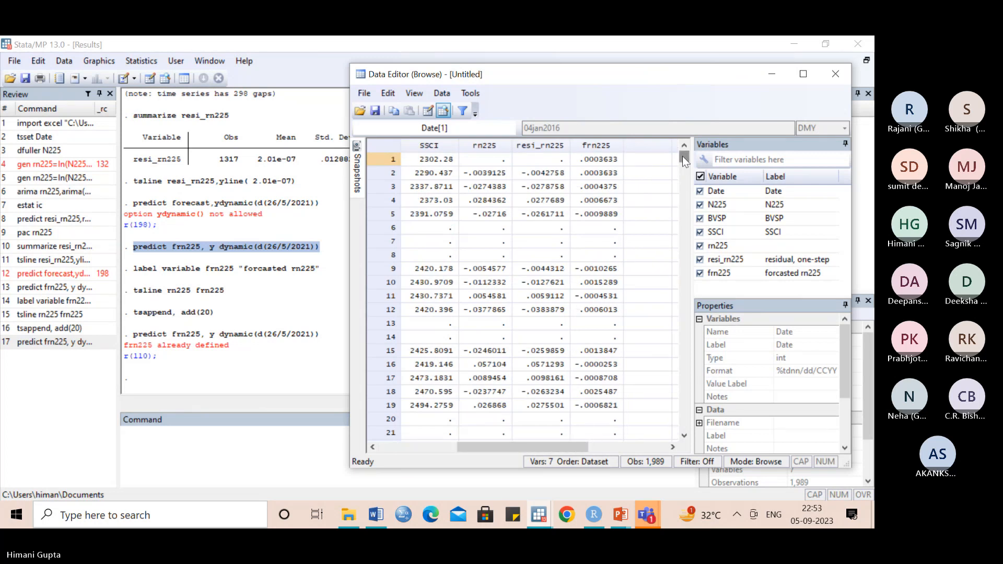
pyautogui.moveTo(683, 157); pyautogui.dragTo(685, 424)
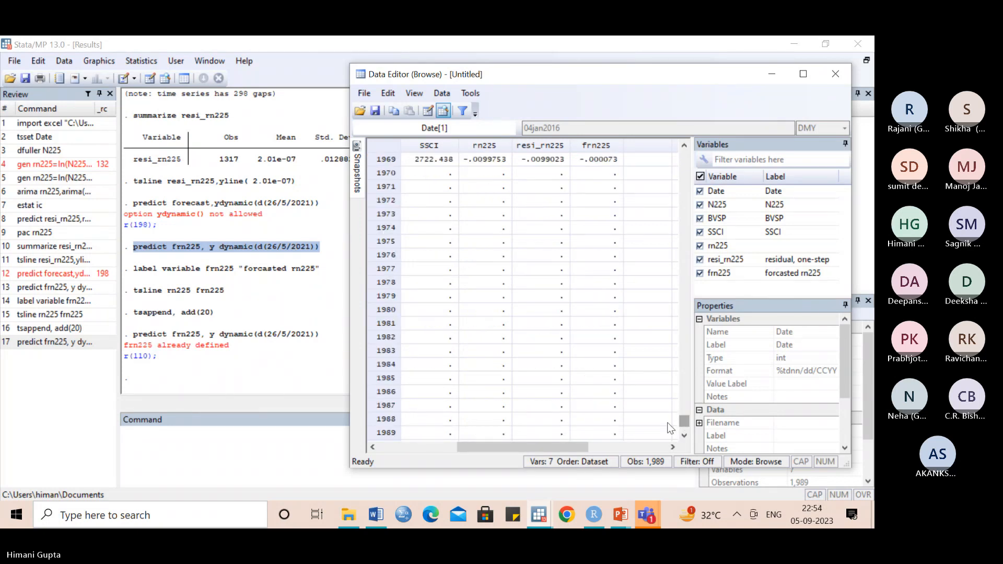
pyautogui.moveTo(574, 451); pyautogui.dragTo(418, 444)
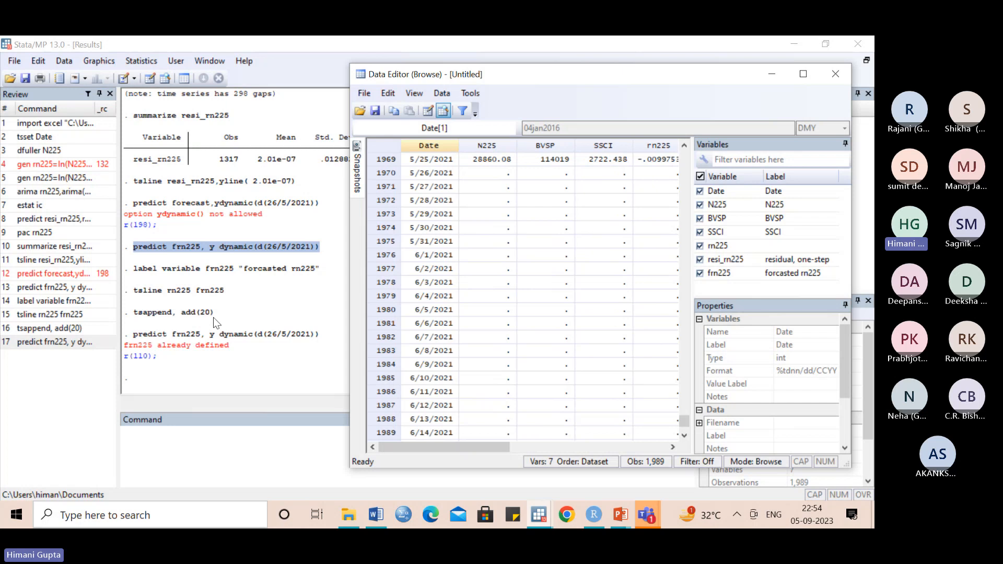
pyautogui.moveTo(493, 444); pyautogui.dragTo(551, 443)
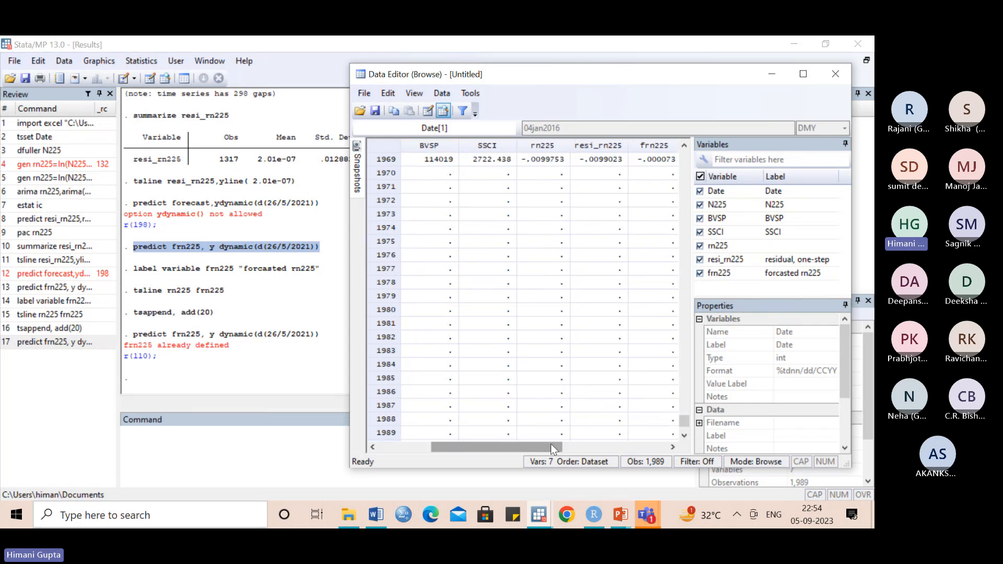
pyautogui.click(836, 74)
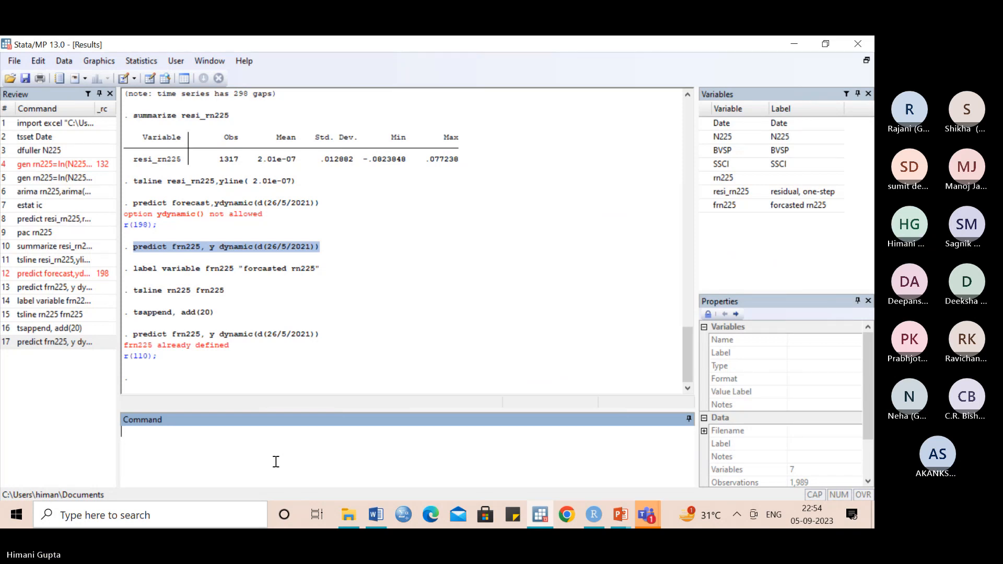
# - Switch to the Microsoft Teams meeting window and open its recording and transcription options
pyautogui.click(604, 522)
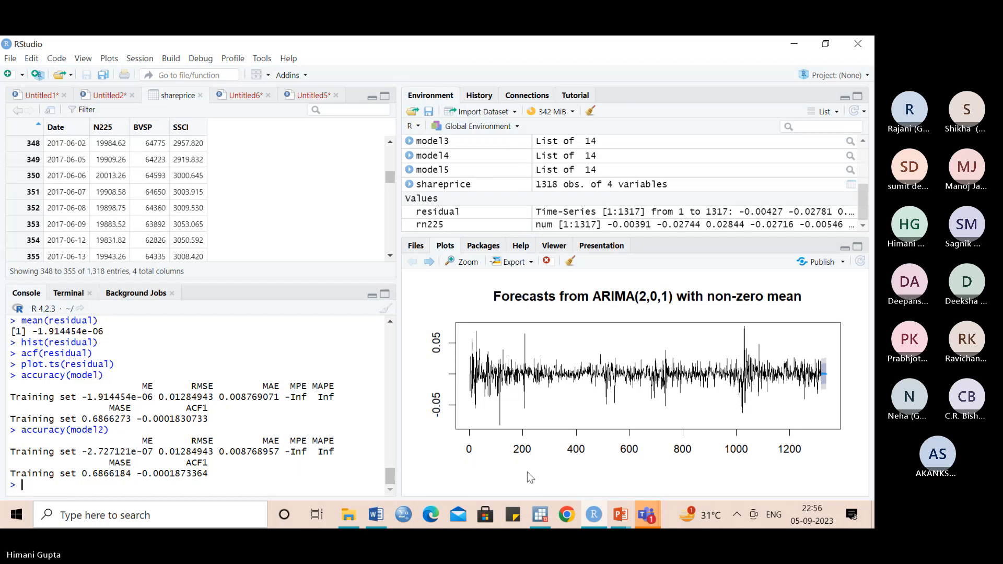
pyautogui.moveTo(646, 517)
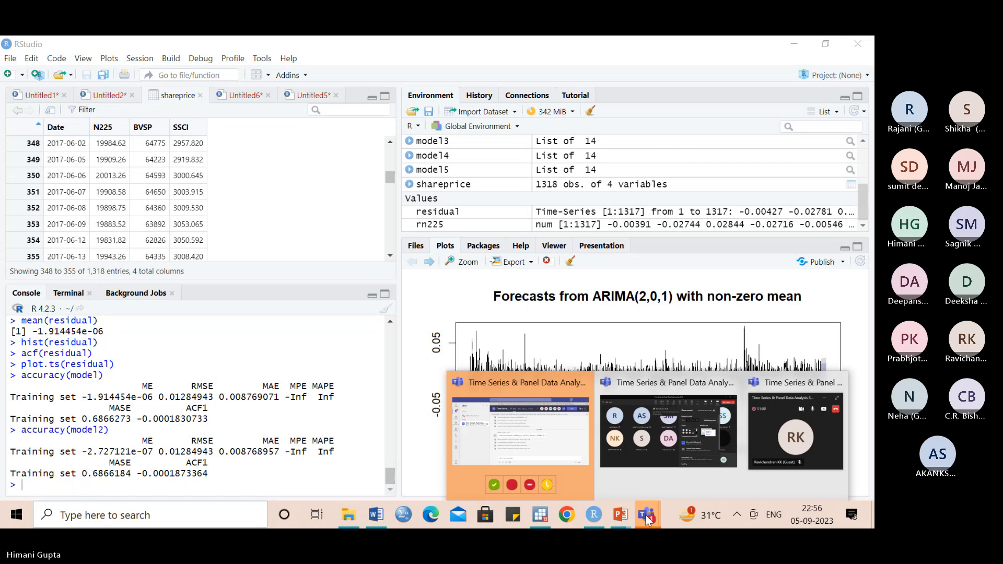
pyautogui.click(651, 447)
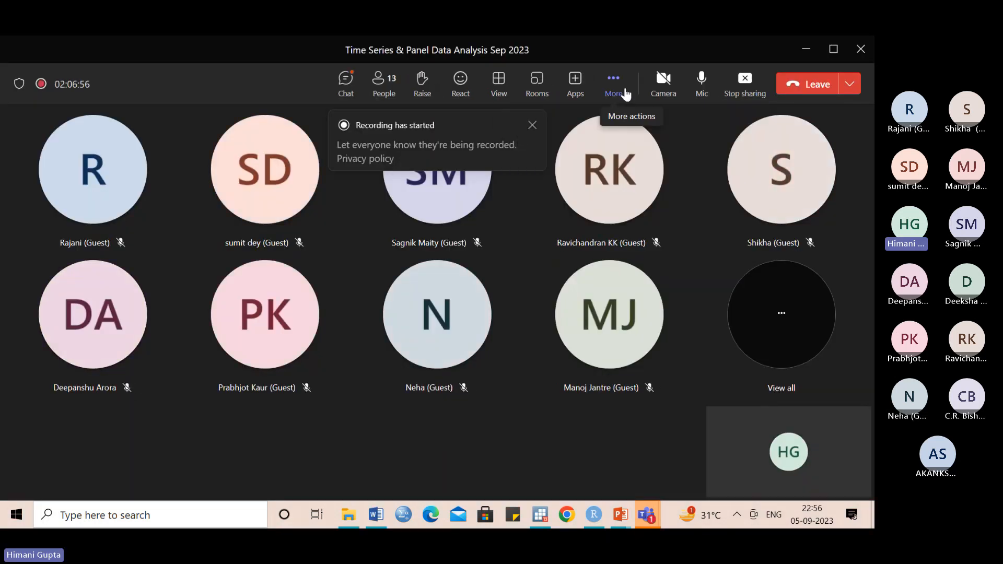
pyautogui.click(615, 84)
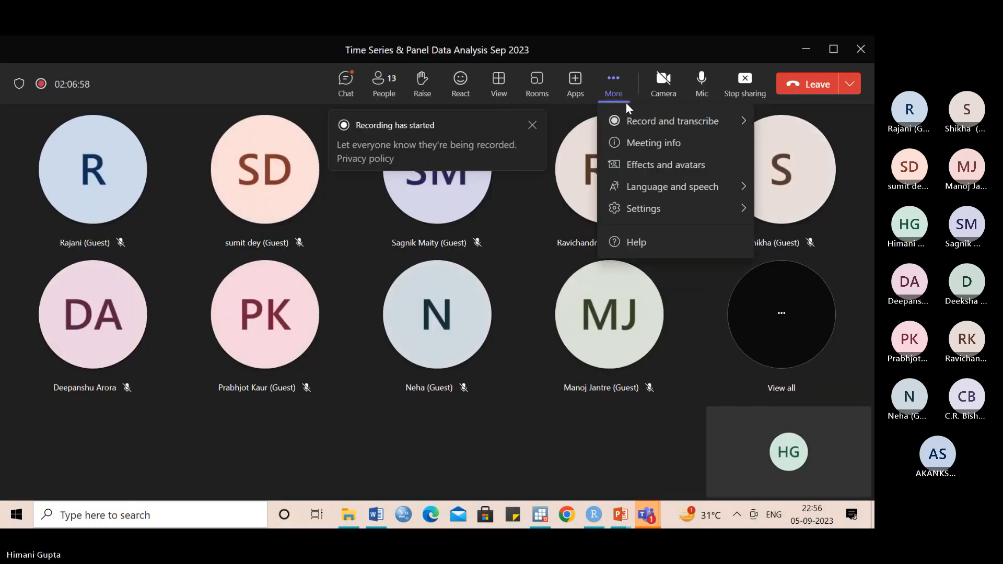
pyautogui.click(610, 121)
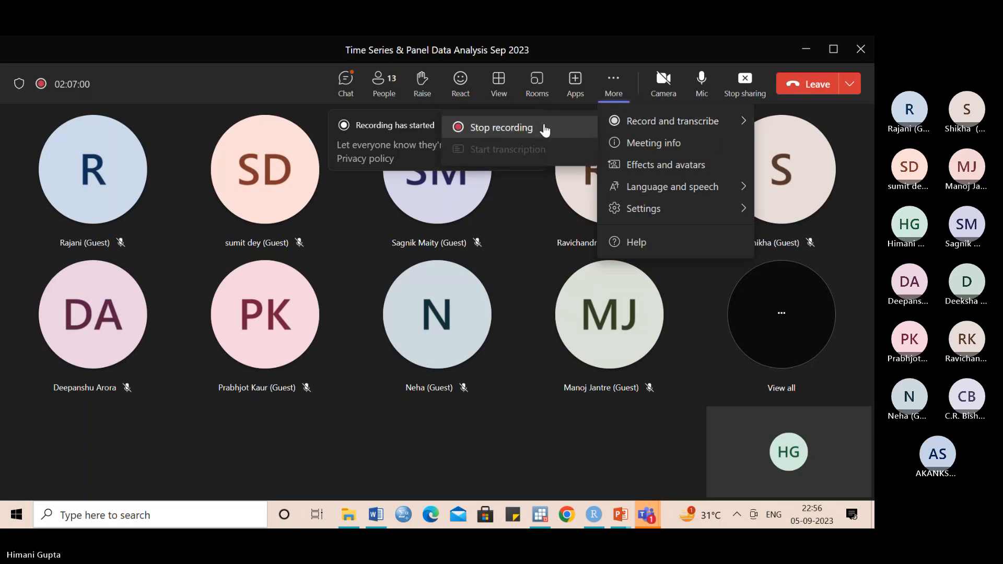